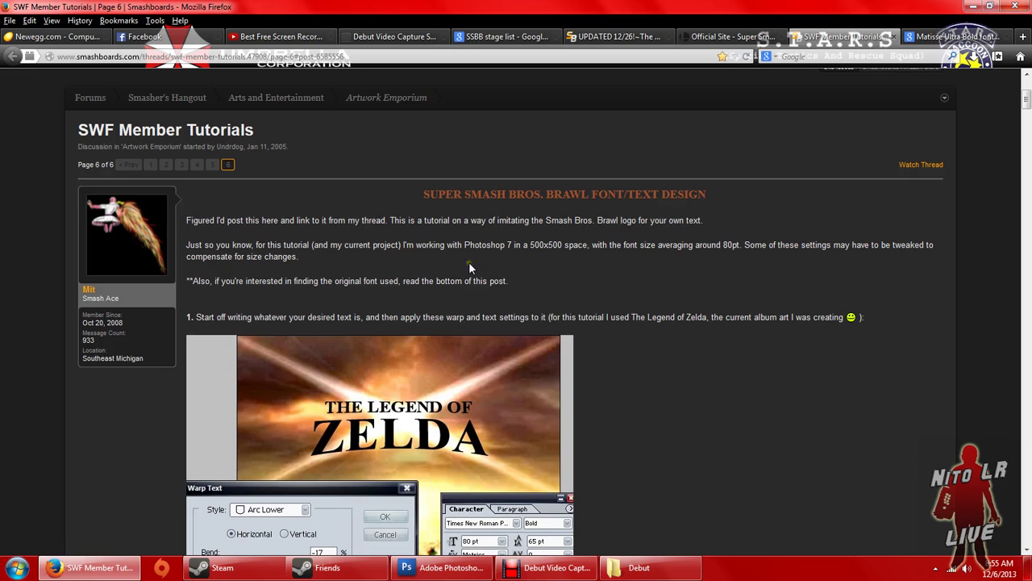
Examine the opening of the Brawl font tutorial, covering the font choice and the warp and character settings of its first stage.
scroll(585, 275, down, 2)
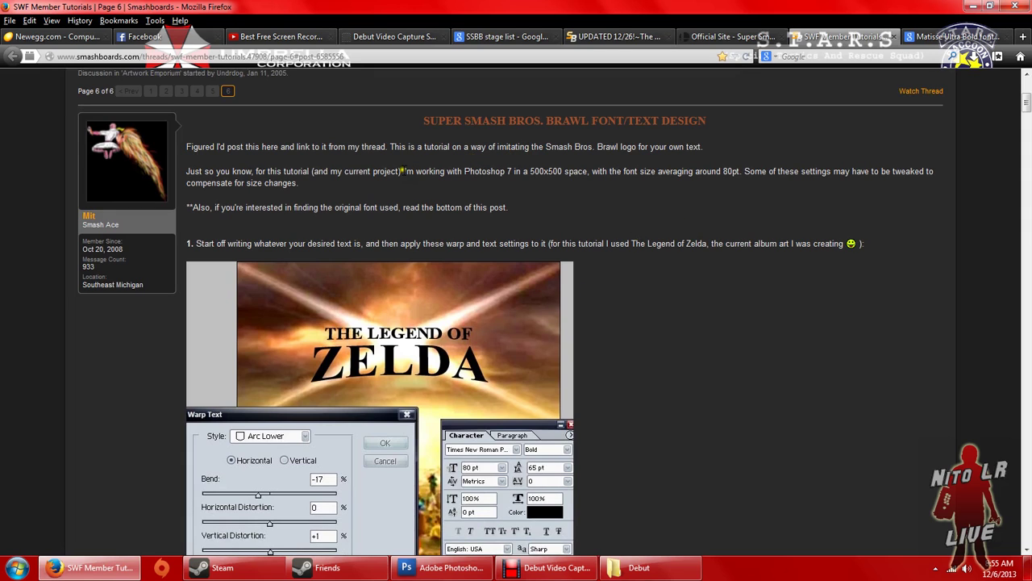
scroll(639, 263, down, 6)
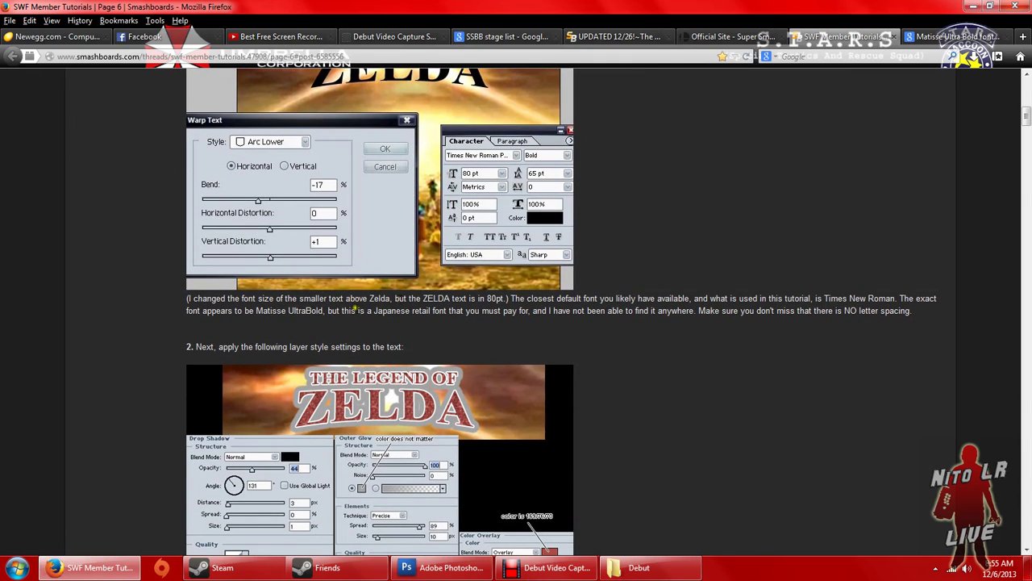
drag(257, 313, 334, 326)
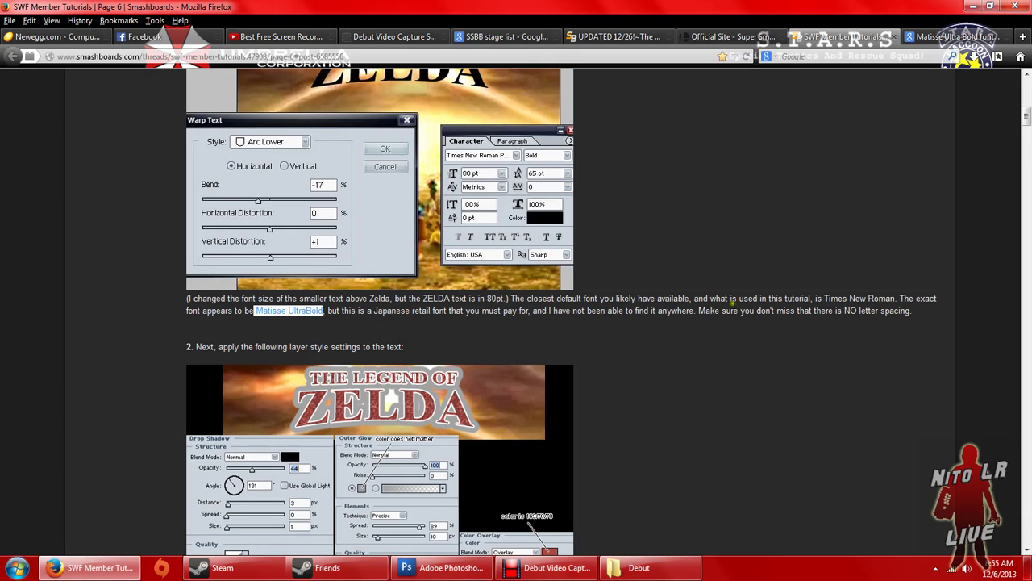
scroll(731, 300, down, 2)
scroll(613, 281, up, 6)
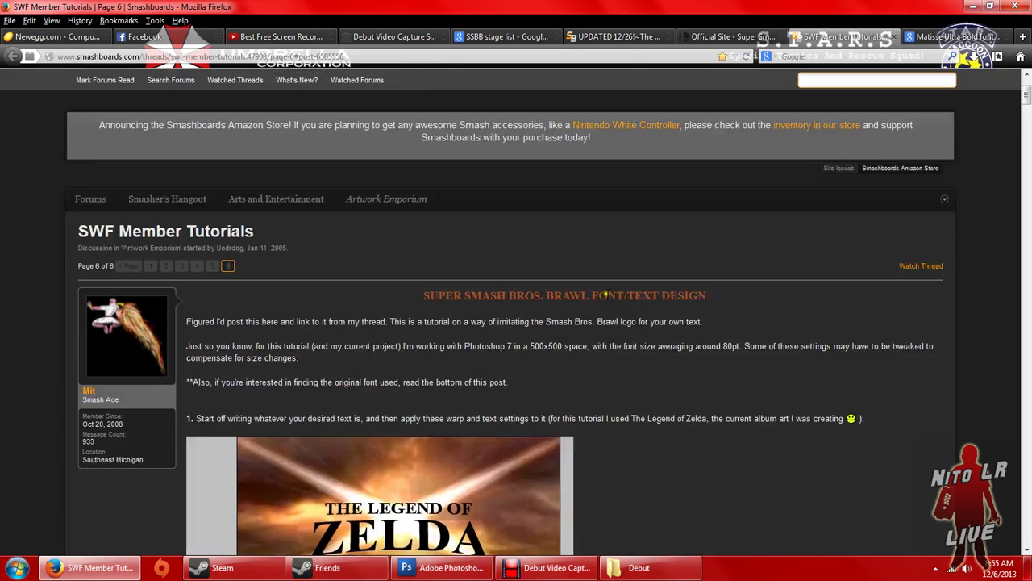
scroll(594, 260, up, 1)
scroll(593, 257, down, 5)
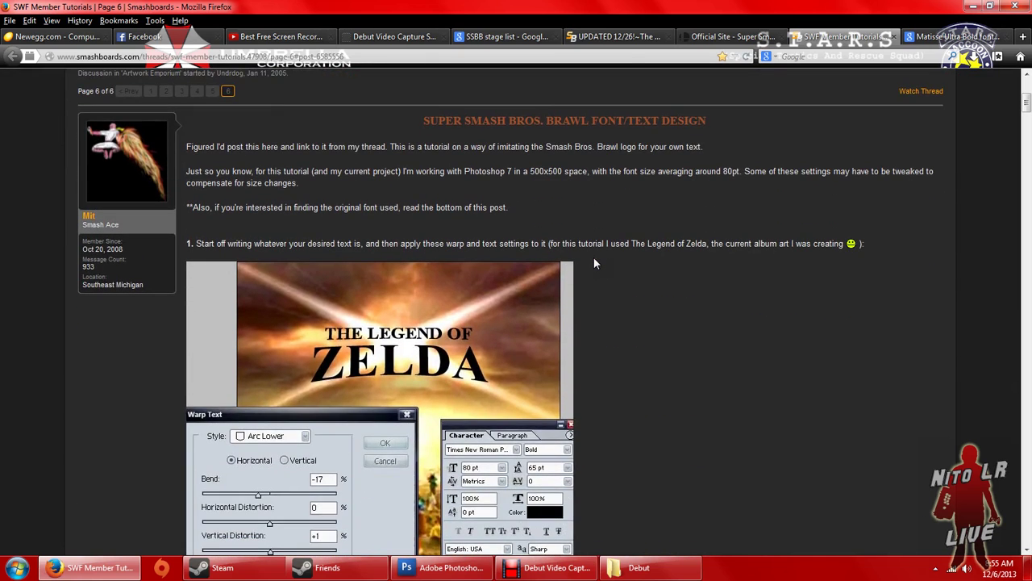
scroll(593, 258, down, 2)
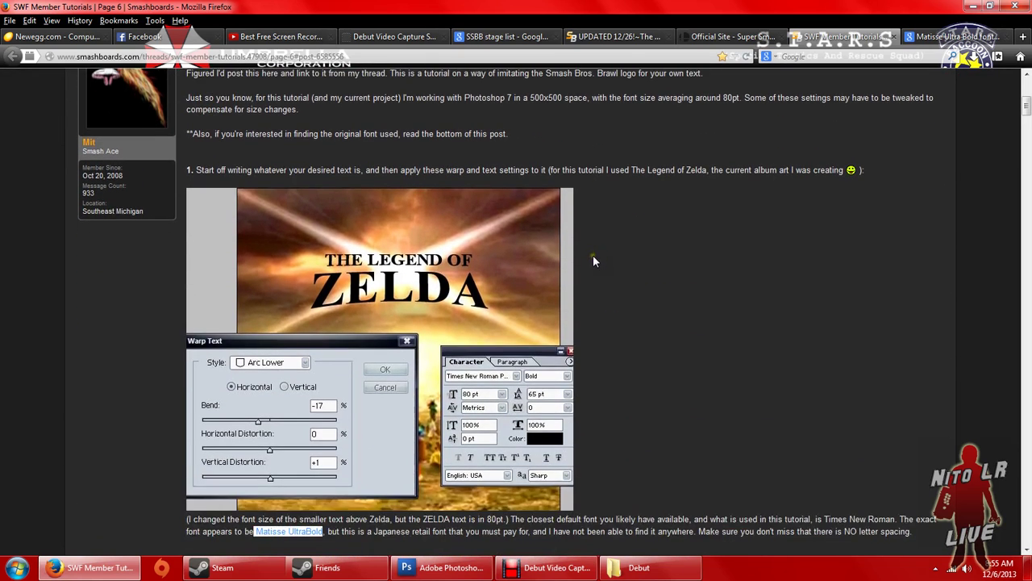
scroll(594, 261, down, 4)
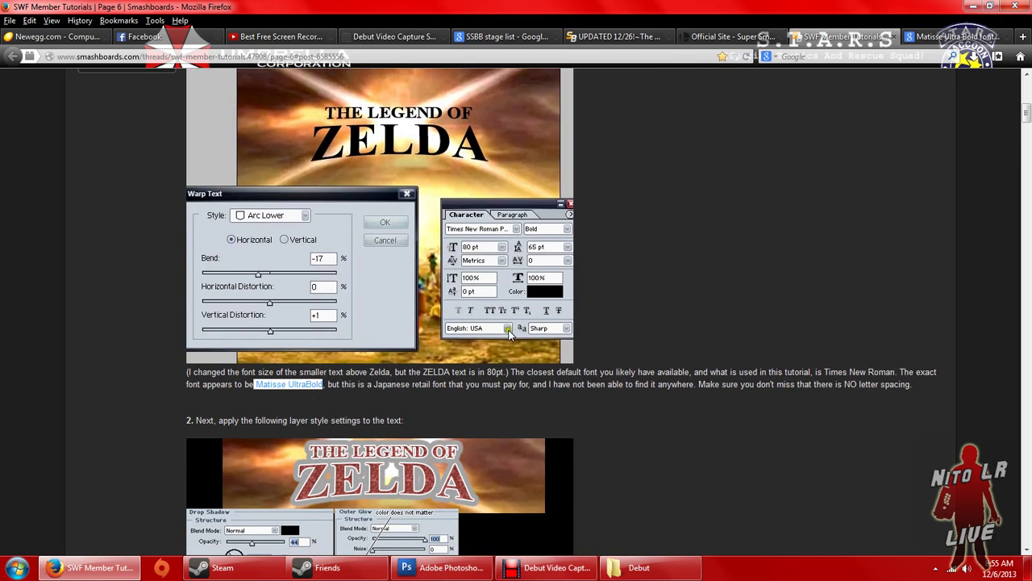
scroll(498, 335, up, 3)
scroll(365, 266, down, 3)
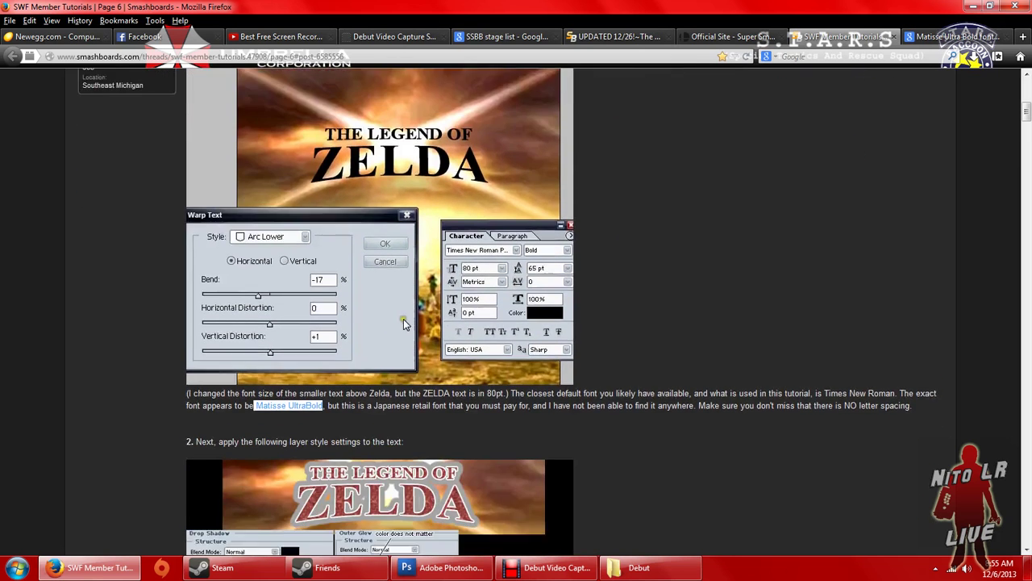
Switch to Photoshop and preview the SCHENECTADY text layer, hiding it again after viewing.
click(444, 567)
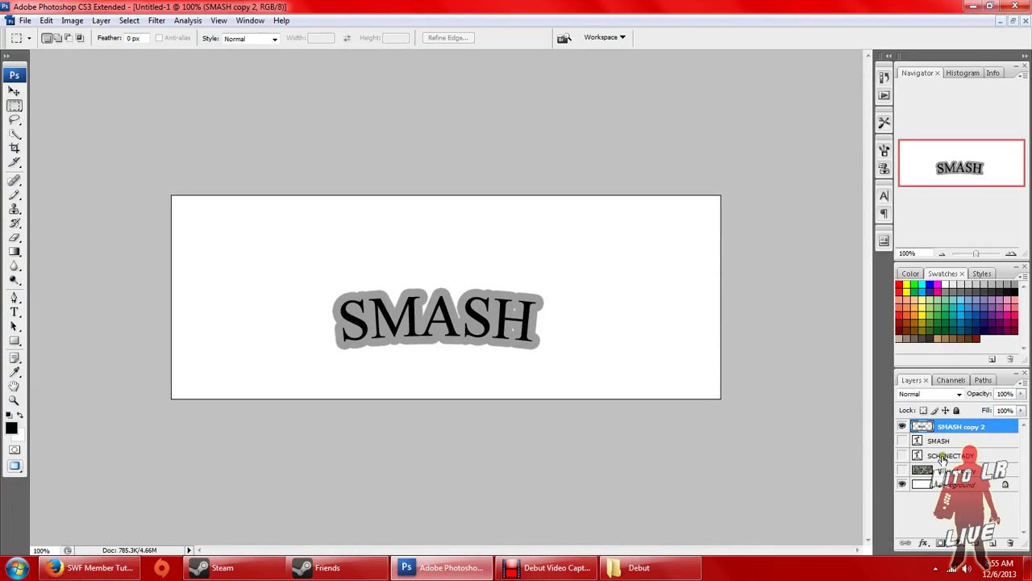
click(907, 457)
click(901, 457)
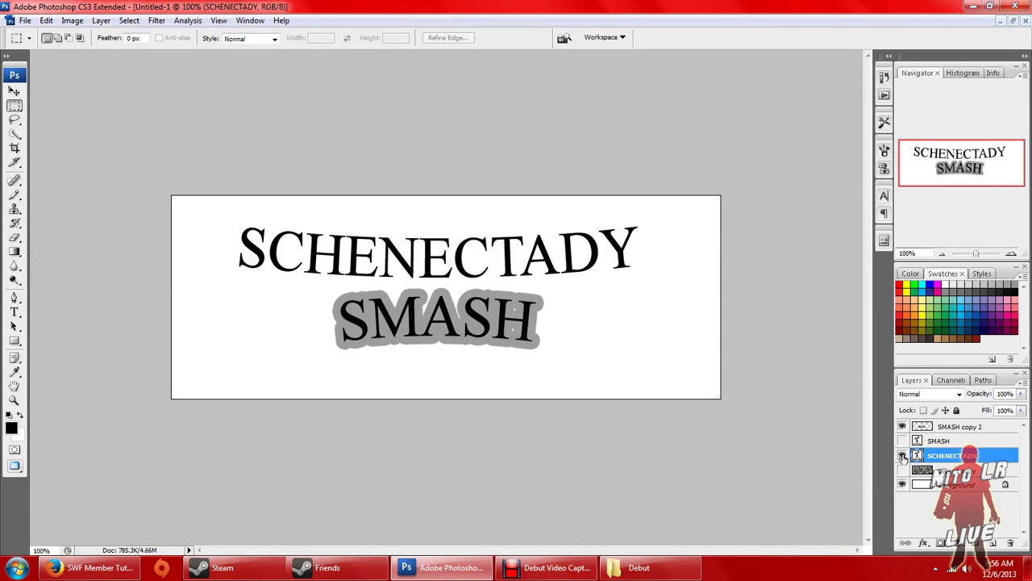
click(903, 456)
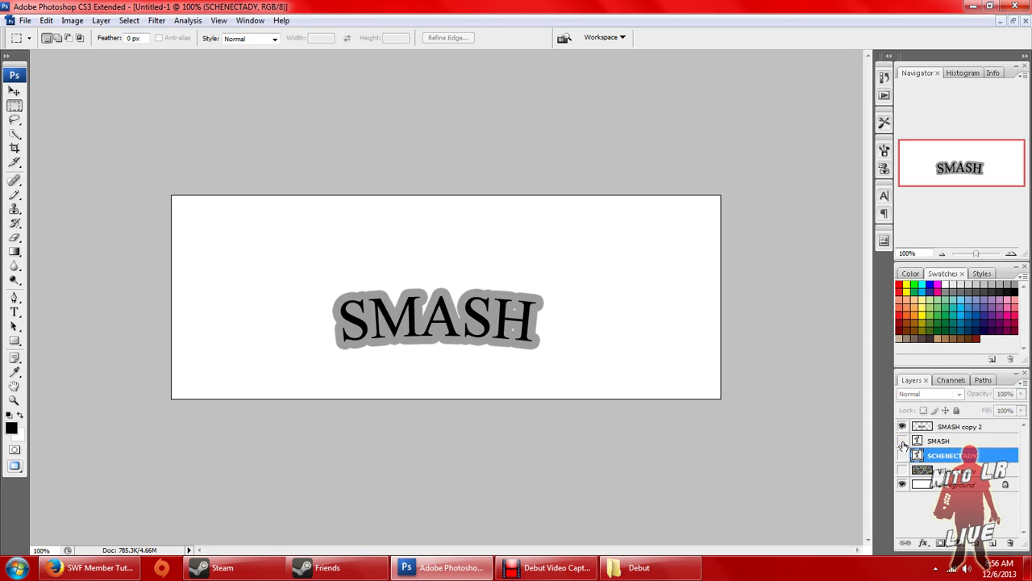
click(949, 427)
right_click(949, 427)
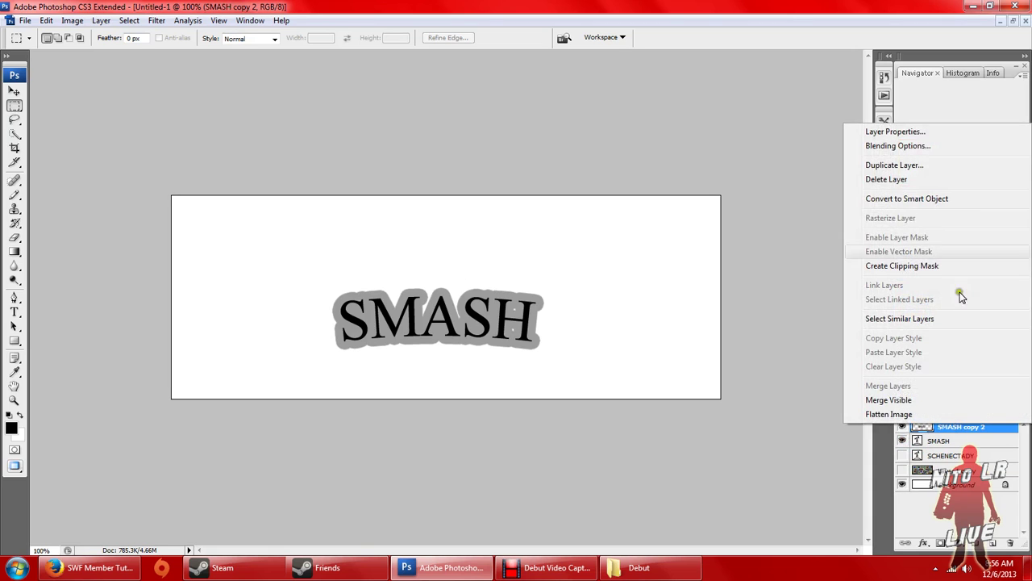
click(958, 145)
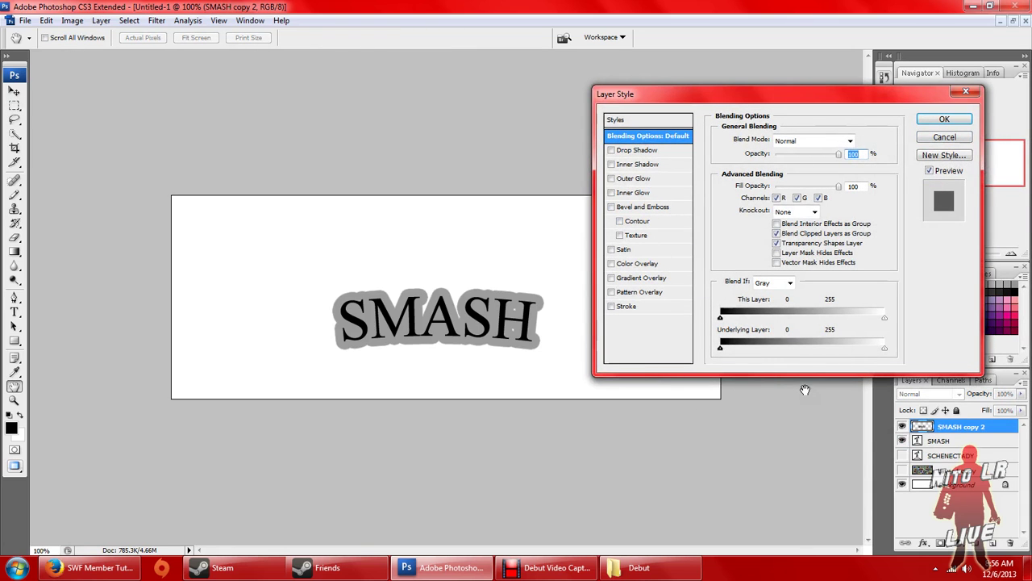
click(925, 139)
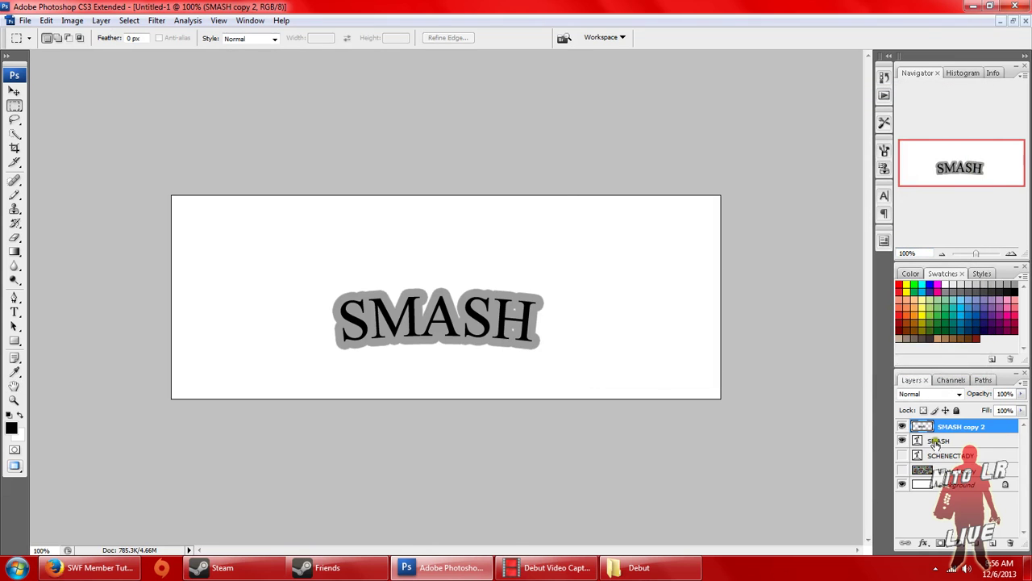
click(937, 442)
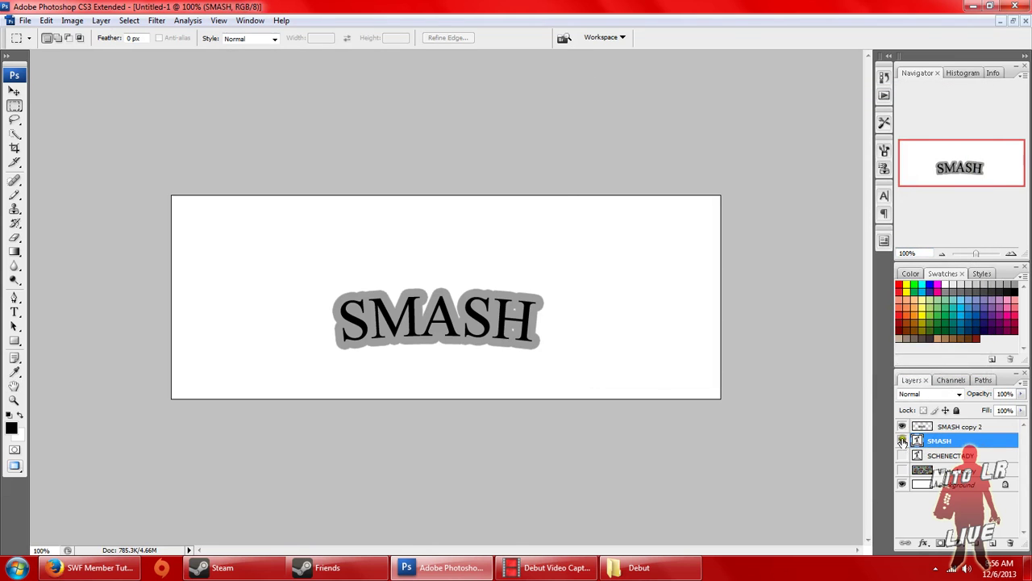
click(902, 440)
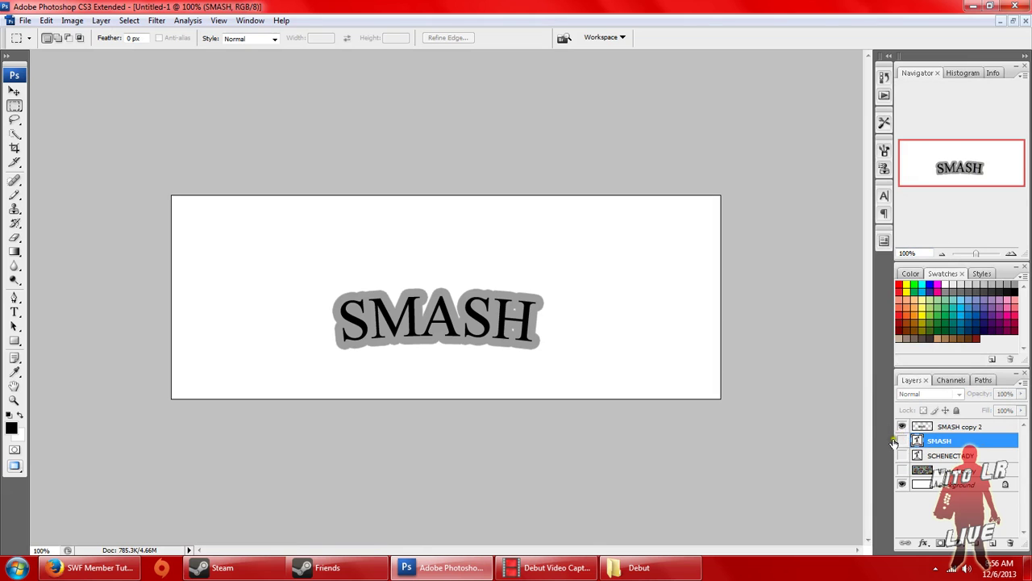
mouse_move(536, 568)
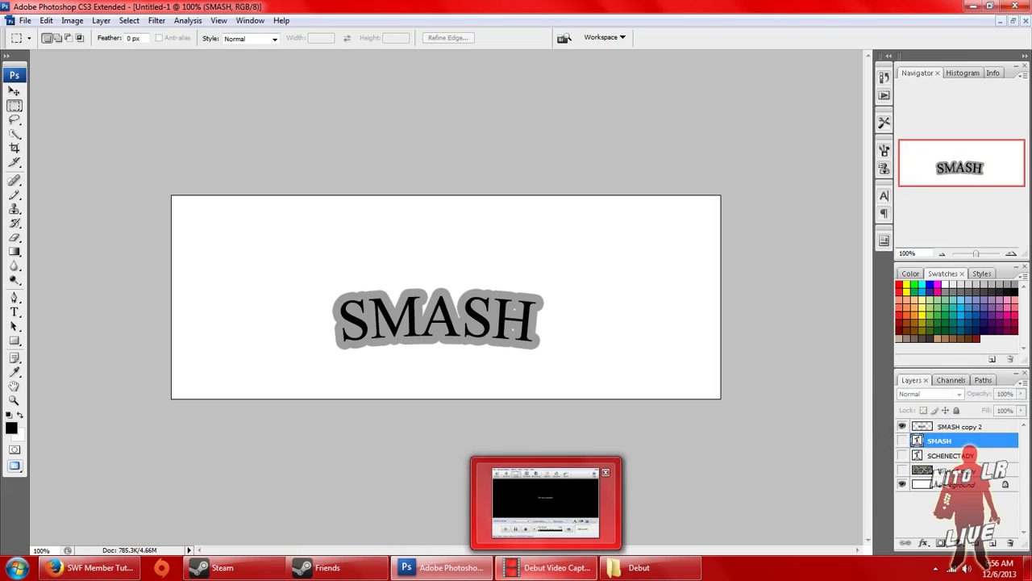
click(556, 500)
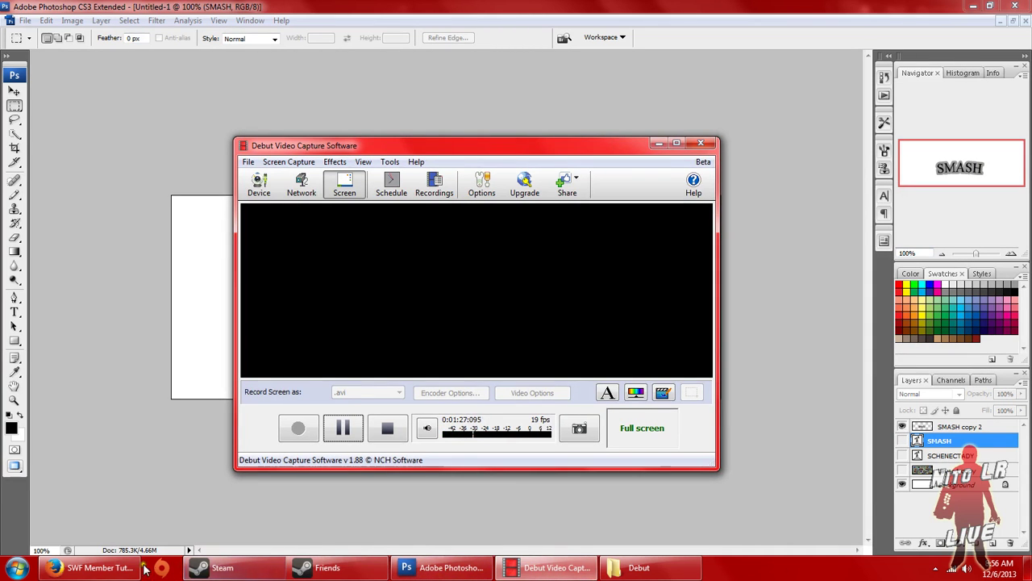
Switch to Firefox and examine the layer style settings given in stage 2 of the tutorial.
click(96, 568)
scroll(413, 323, up, 4)
scroll(387, 299, down, 6)
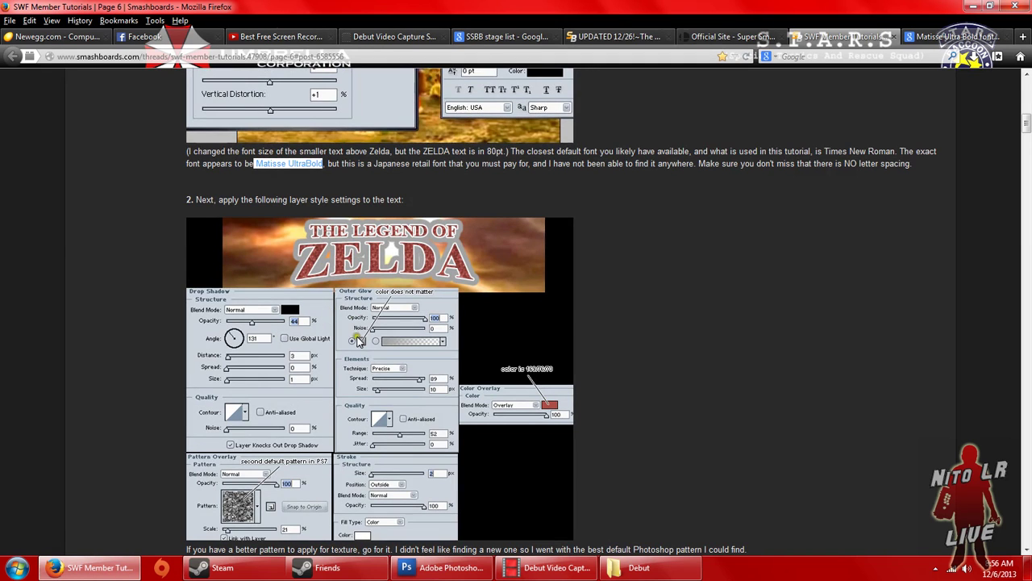
scroll(388, 331, down, 1)
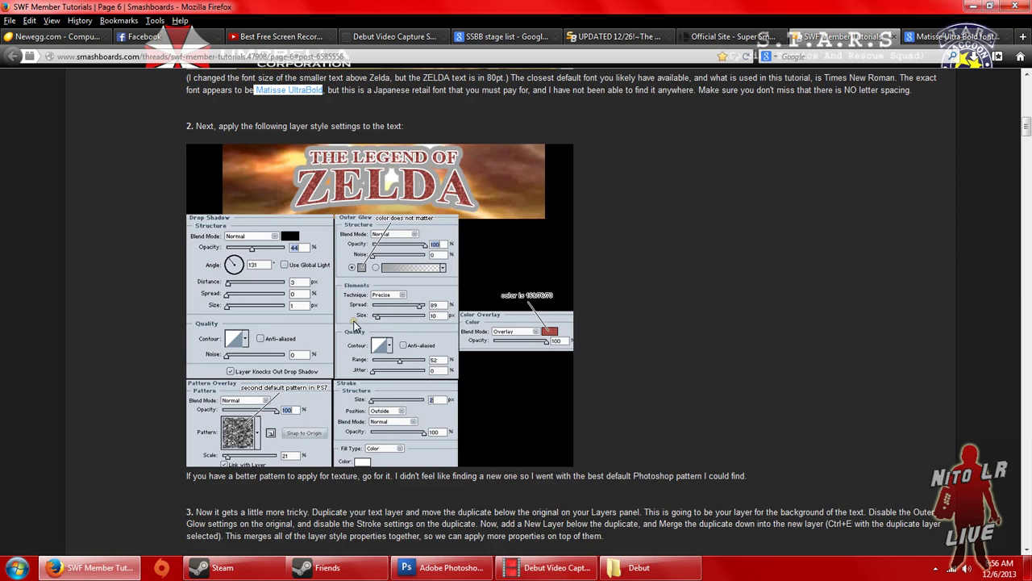
scroll(413, 324, down, 2)
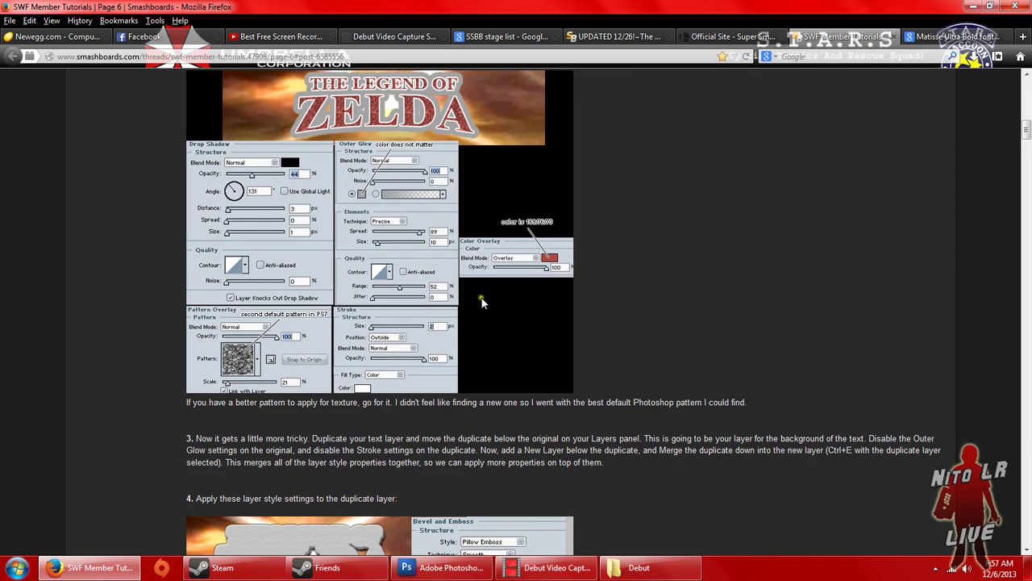
scroll(409, 355, up, 3)
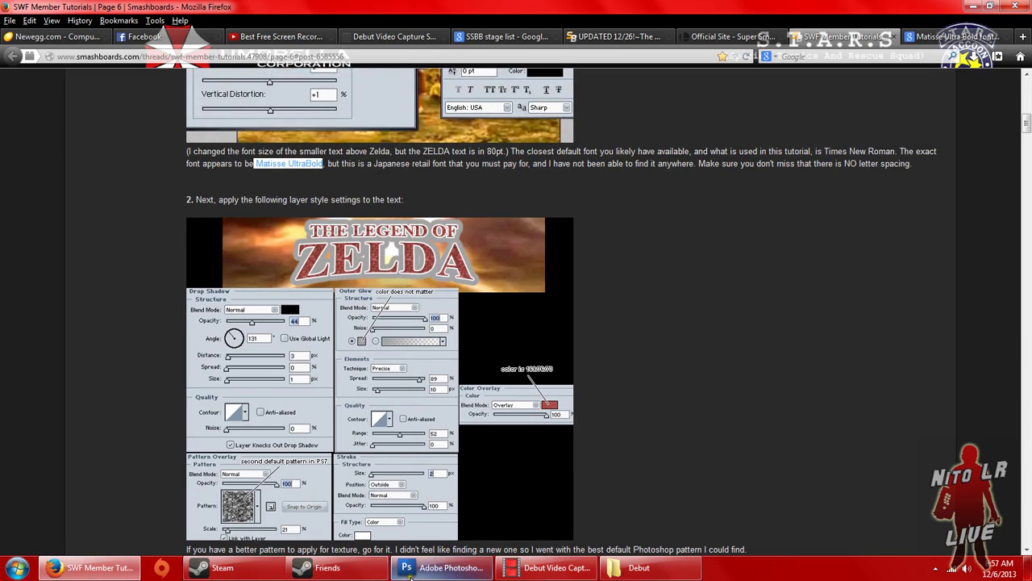
Switch to Photoshop, hide the SMASH copy 2 layer and show the SMASH text layer.
click(442, 567)
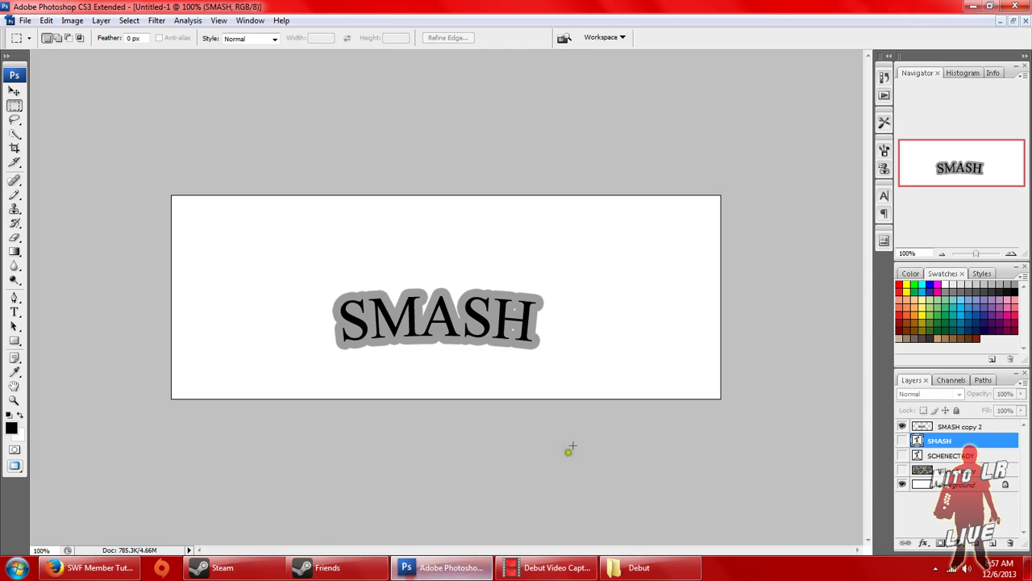
click(903, 426)
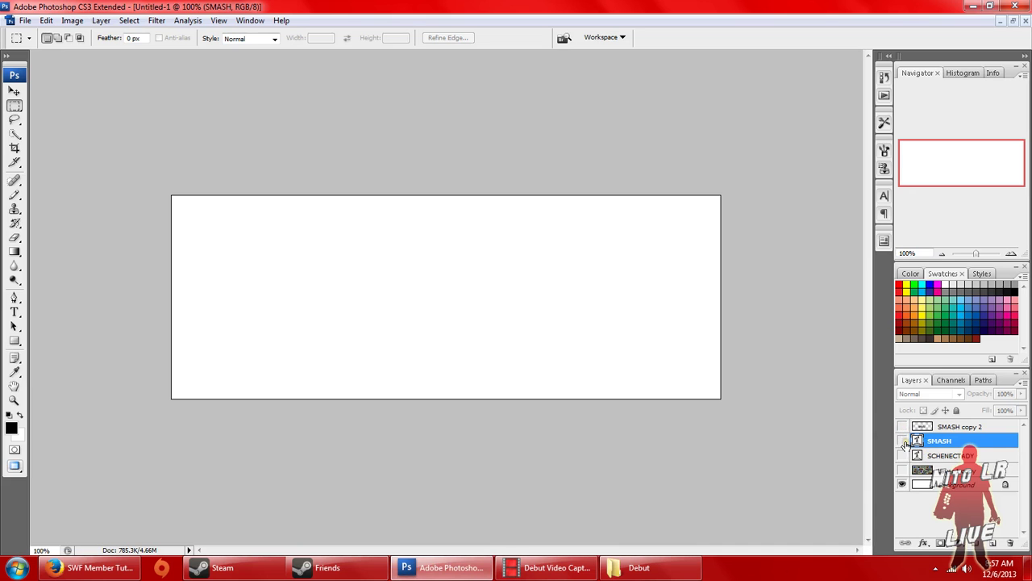
click(903, 441)
Add an Outer Glow to the SMASH text layer with the Normal blend mode and a medium gray colour.
right_click(927, 442)
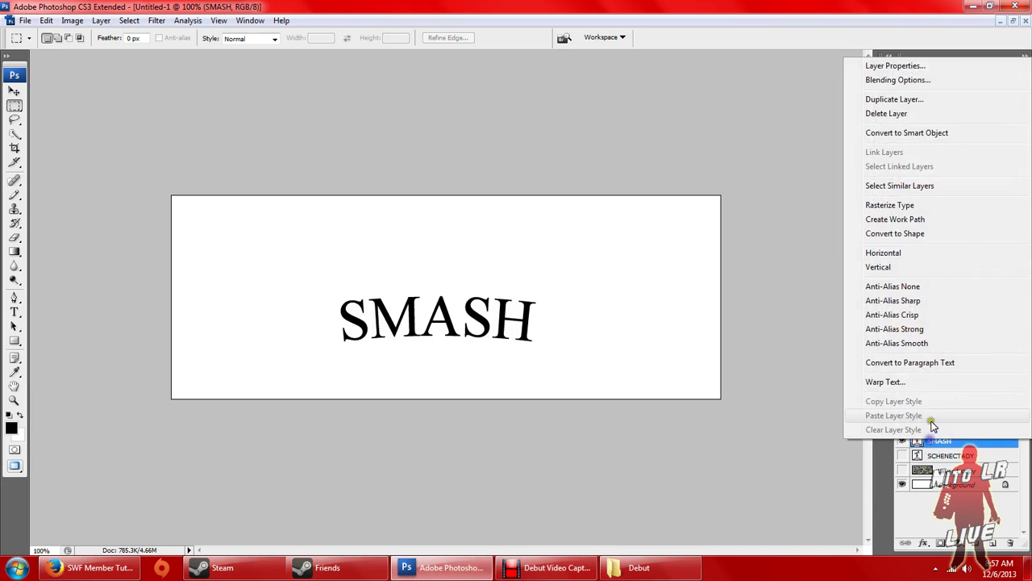
click(899, 83)
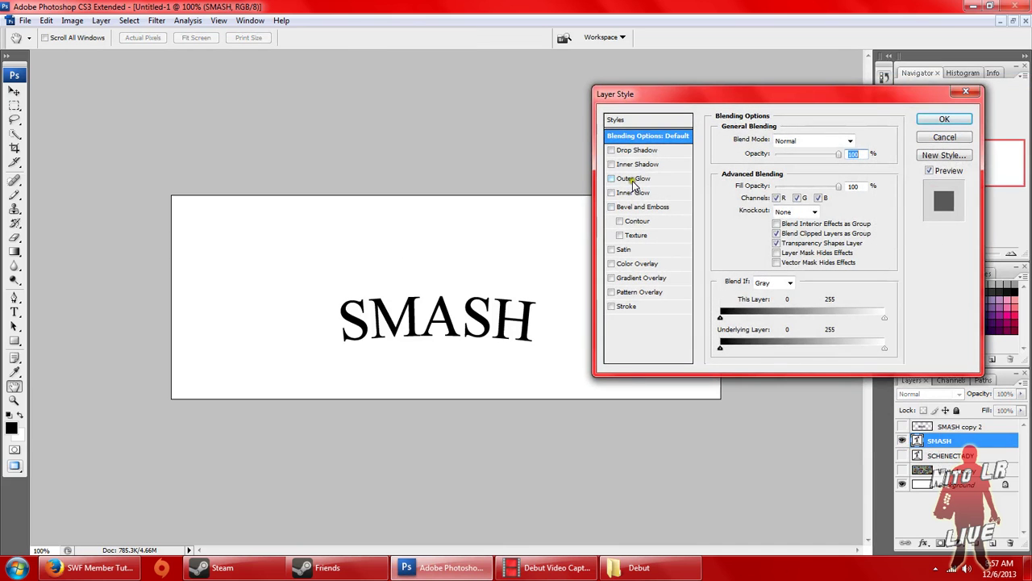
click(635, 181)
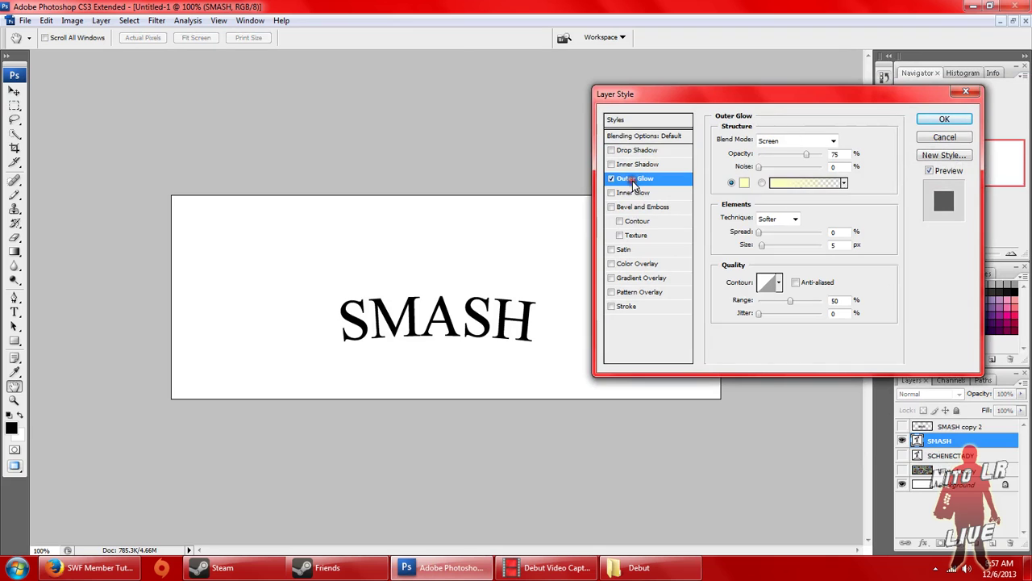
click(833, 142)
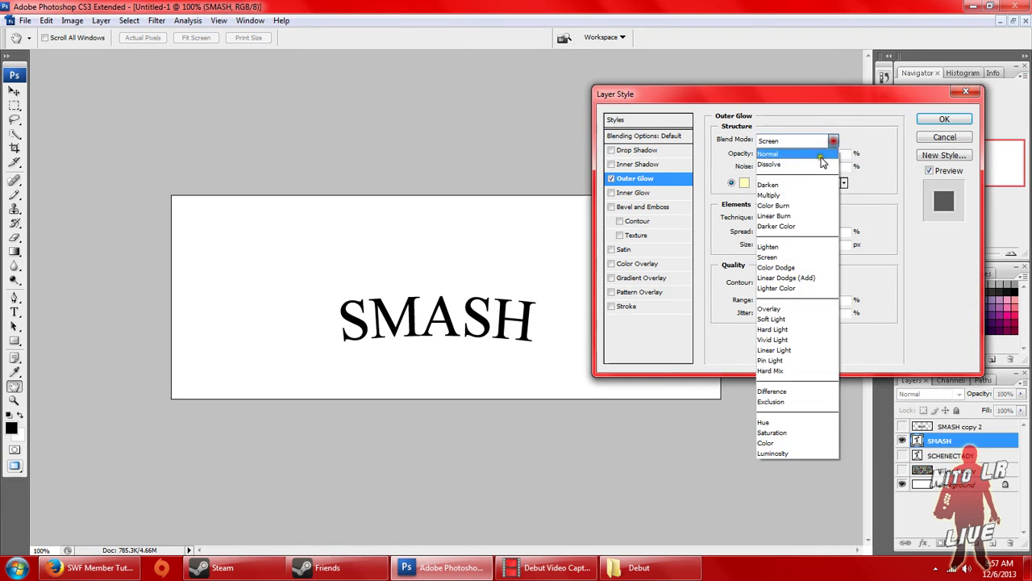
click(808, 155)
key(Tab)
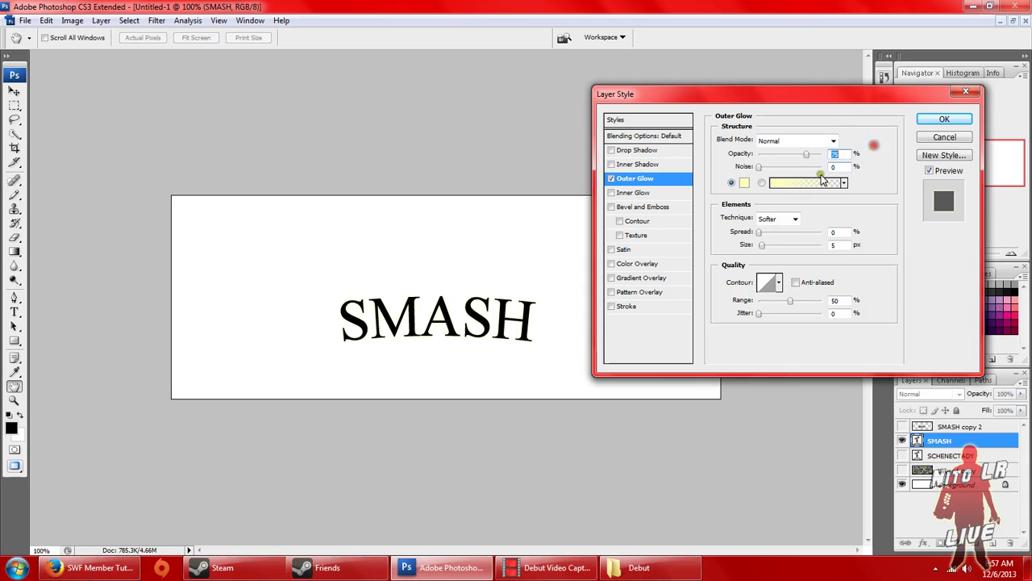
click(742, 183)
mouse_move(193, 193)
mouse_down()
mouse_move(201, 239)
mouse_move(94, 304)
mouse_move(105, 342)
mouse_move(129, 194)
mouse_move(161, 189)
mouse_move(242, 242)
mouse_move(246, 269)
mouse_move(234, 286)
mouse_move(74, 268)
mouse_up()
click(371, 170)
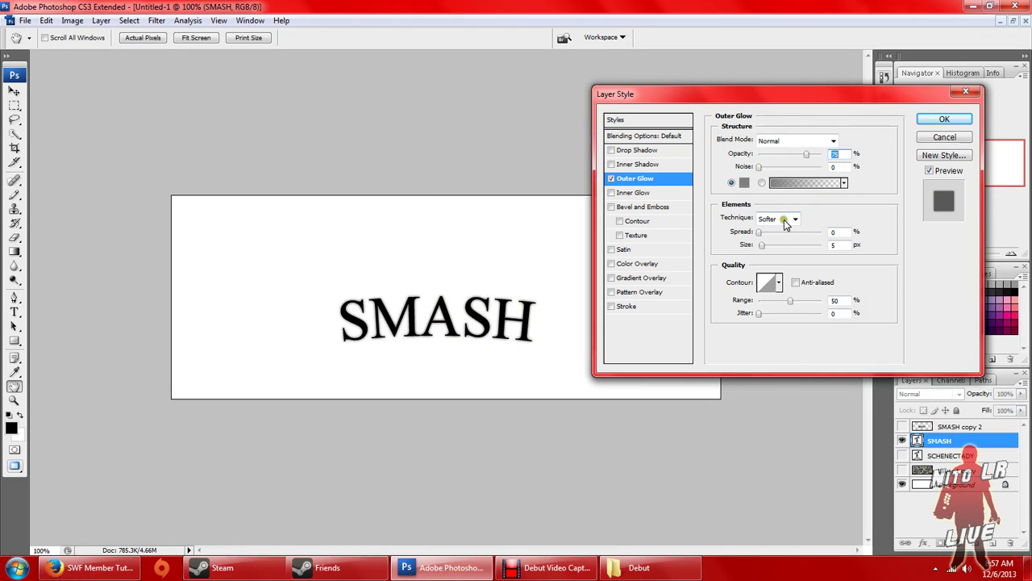
Set the outer glow's spread to 89%, its size to 13 px and its opacity to 100%.
mouse_move(764, 232)
mouse_down()
mouse_move(817, 244)
mouse_move(767, 250)
mouse_up()
click(764, 245)
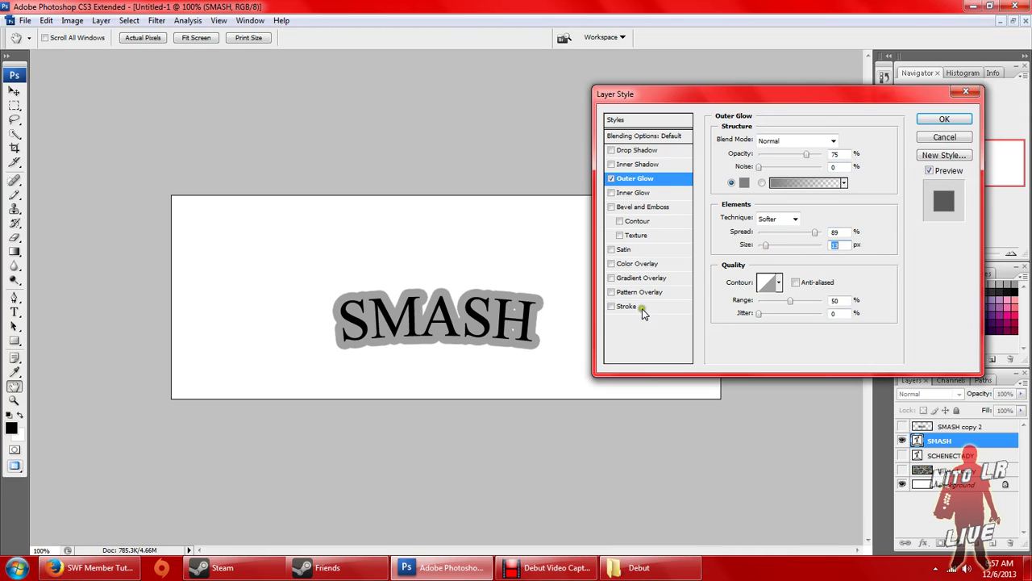
mouse_move(806, 154)
mouse_down()
mouse_move(832, 160)
mouse_move(821, 161)
mouse_up()
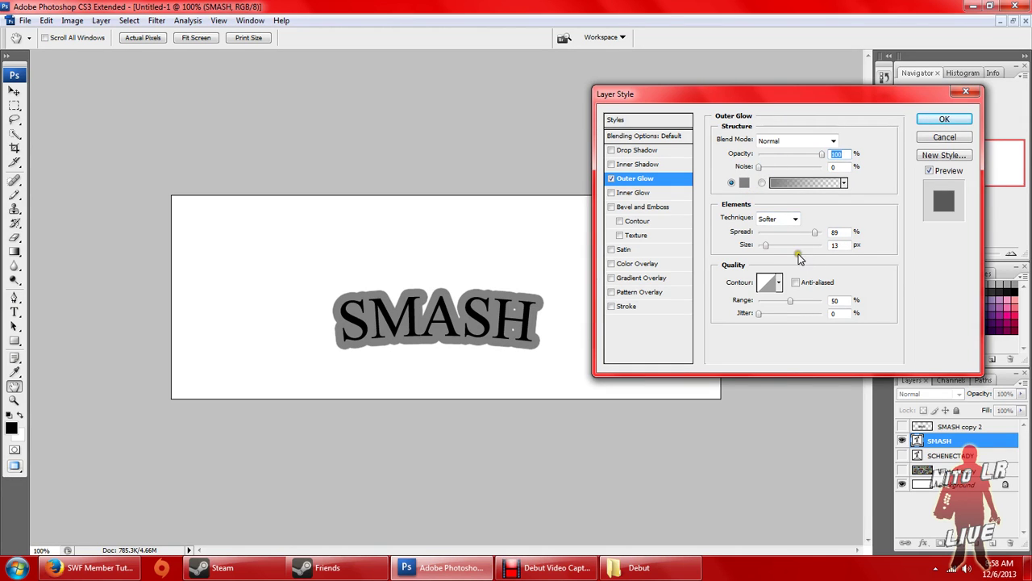
Try the Precise technique for the outer glow and discard the layer style changes.
click(795, 219)
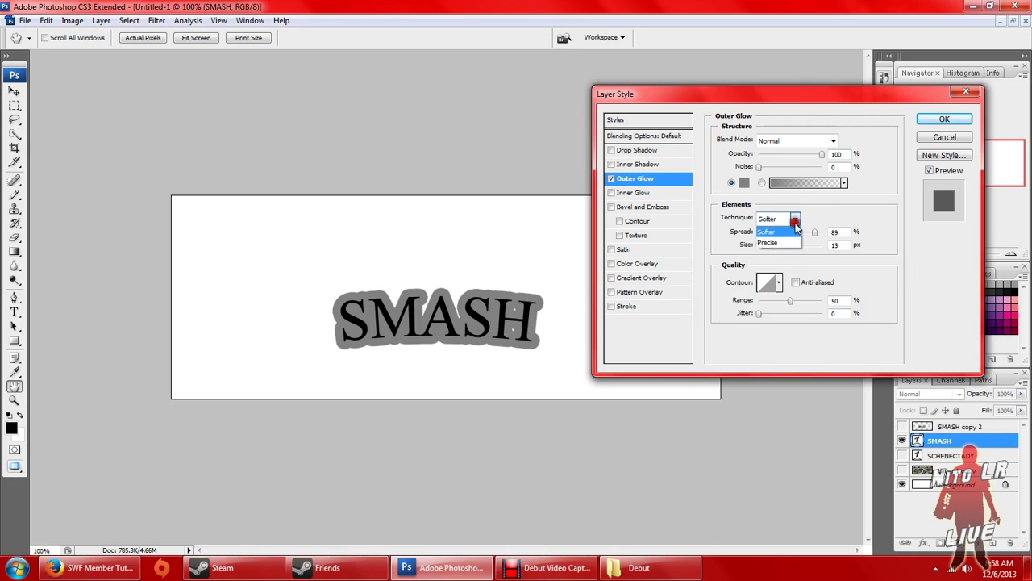
click(776, 239)
click(795, 220)
click(786, 228)
click(797, 219)
click(776, 234)
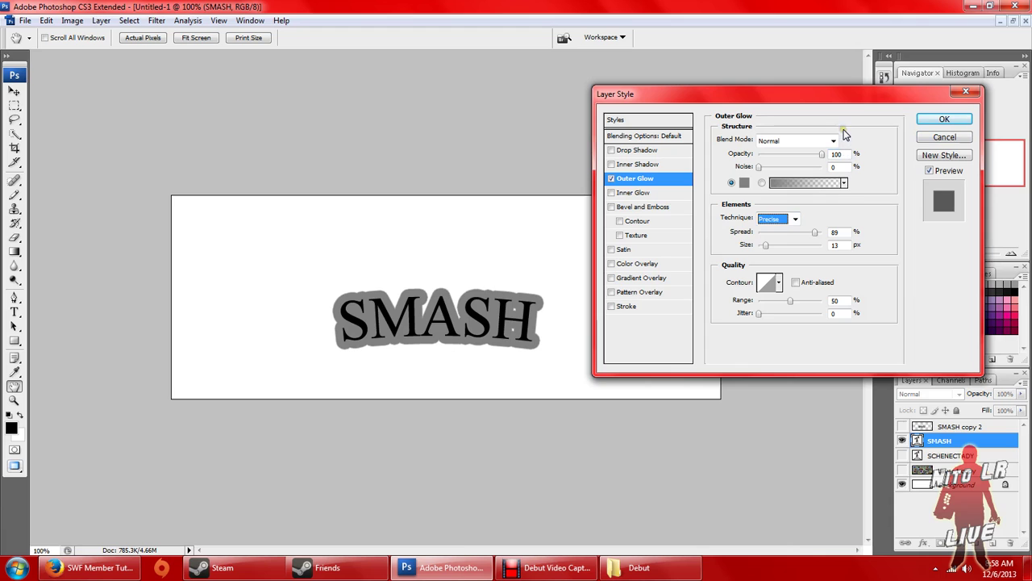
click(942, 138)
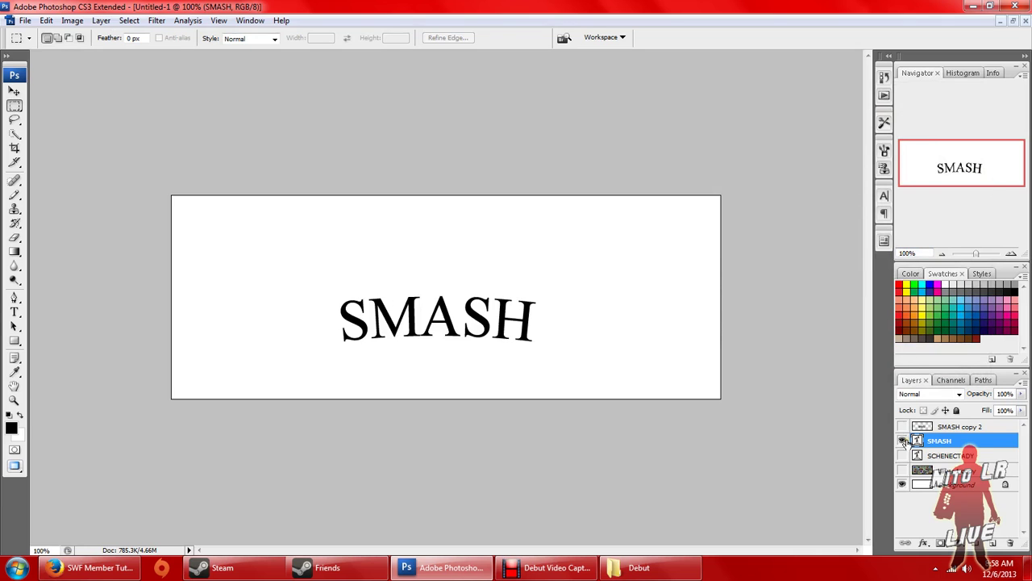
Hide the SMASH text layer and show the SMASH copy 2 layer.
click(902, 440)
click(903, 426)
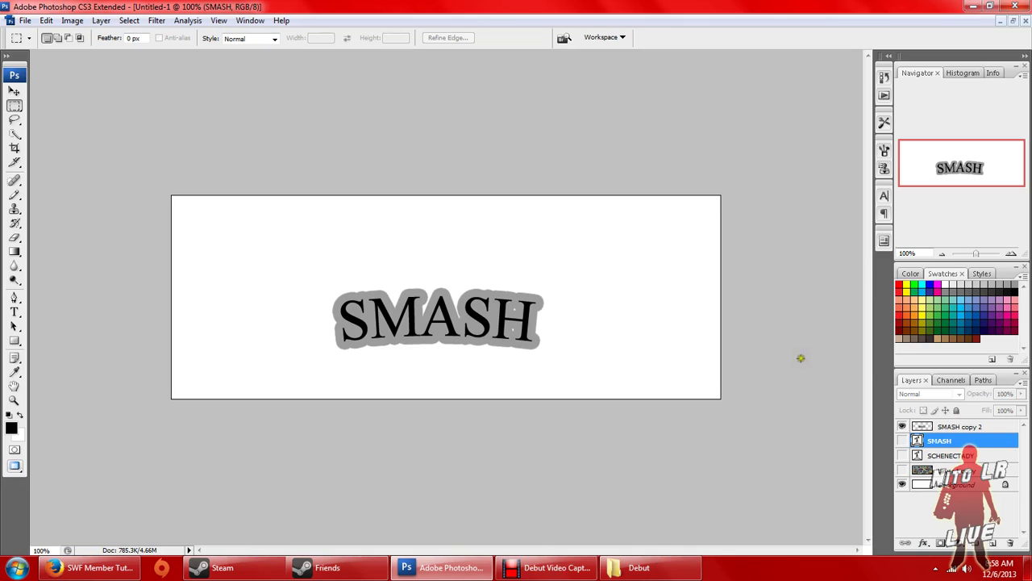
shift+click(959, 429)
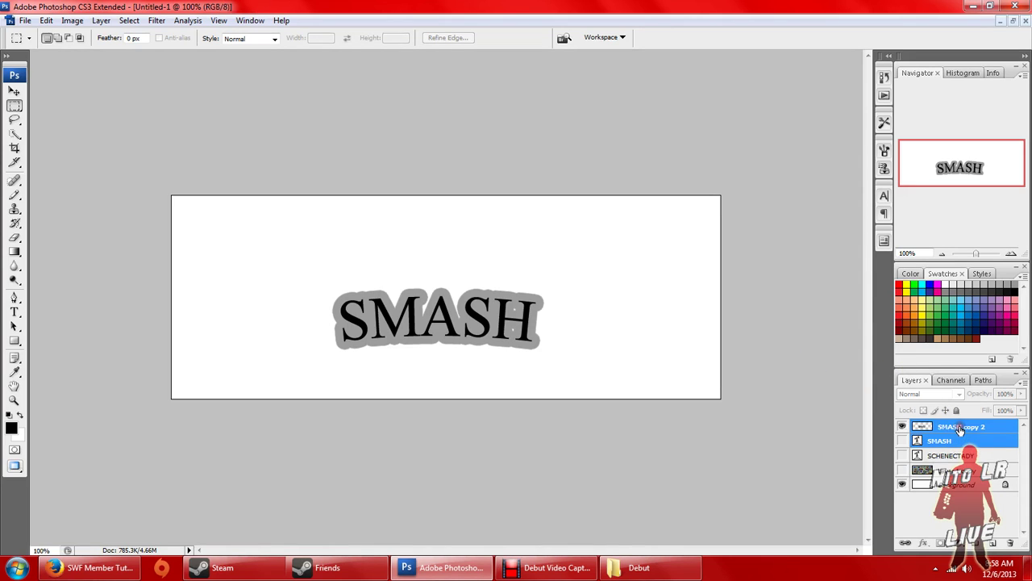
right_click(976, 430)
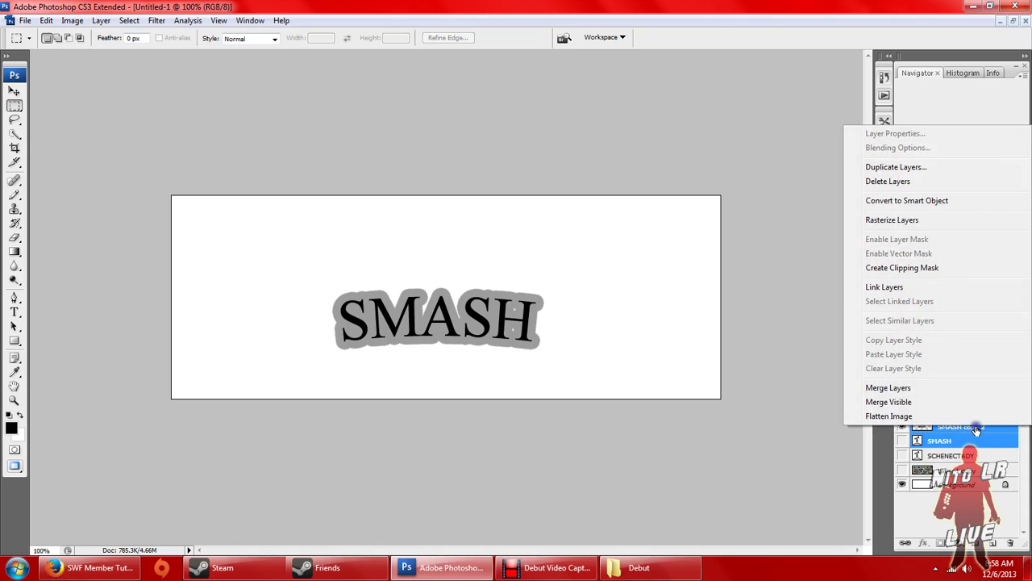
click(971, 519)
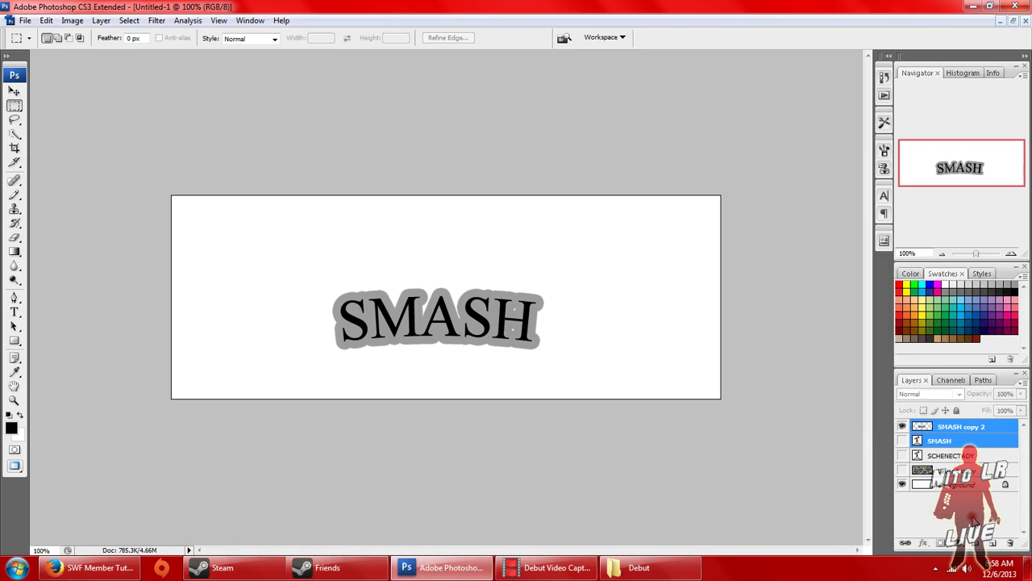
Select only the SMASH copy 2 layer and move its outlined lettering slightly up and right on the canvas.
click(956, 444)
click(962, 429)
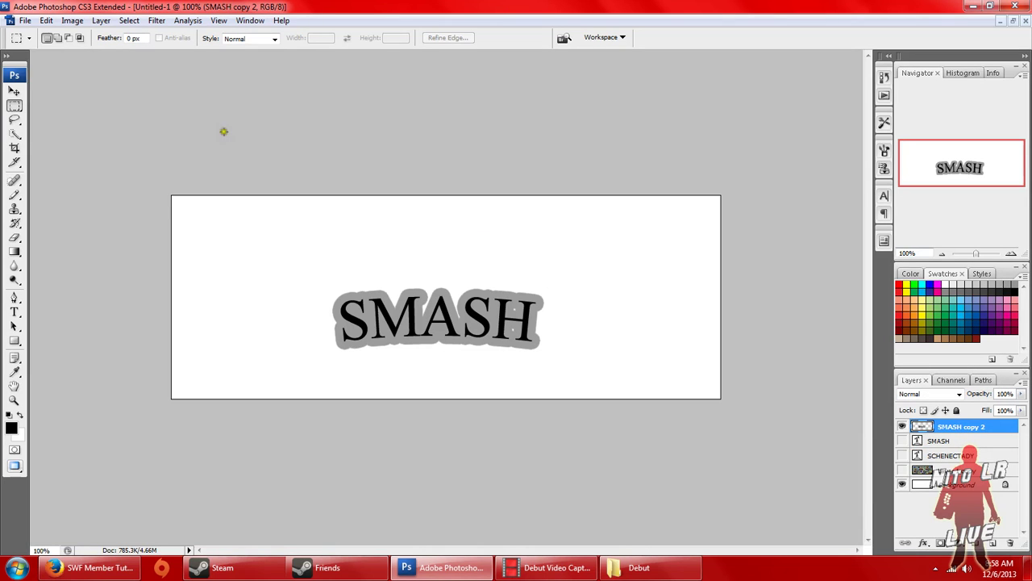
click(14, 91)
drag(358, 318, 370, 291)
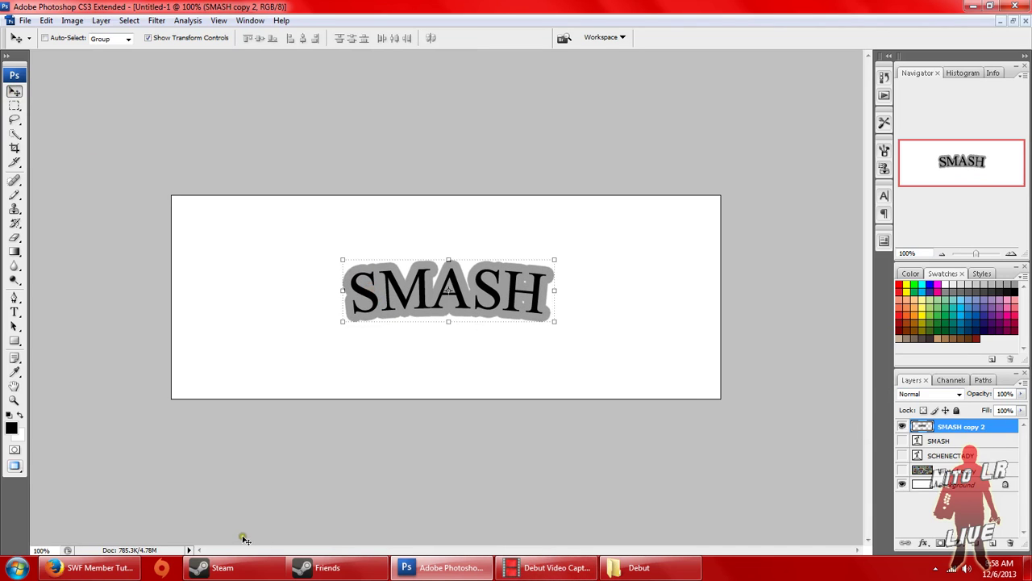
Switch to Firefox and read tutorial steps 3 and 4 on the duplicate text layer and its layer style settings.
click(101, 567)
scroll(529, 378, down, 3)
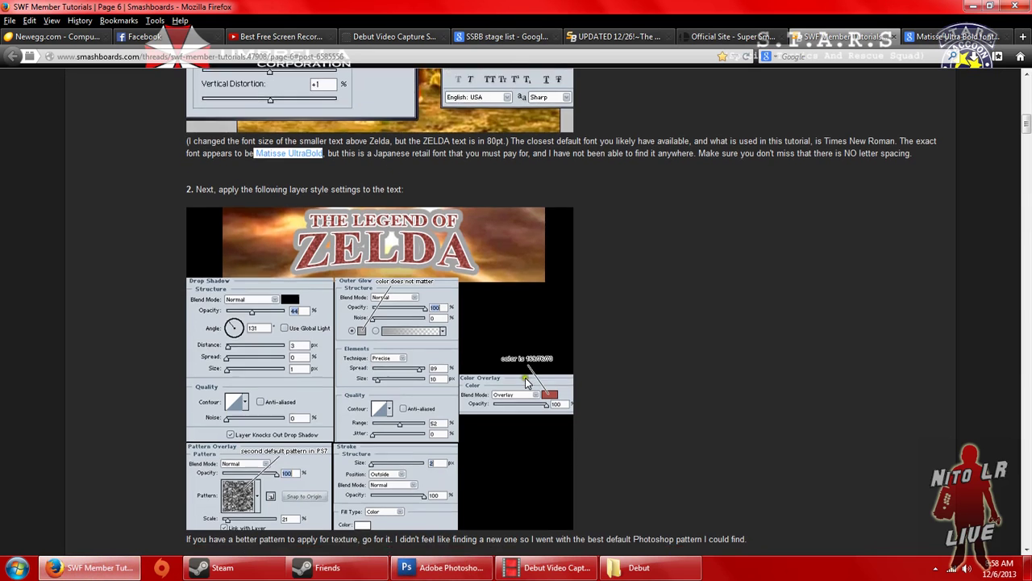
scroll(532, 381, down, 2)
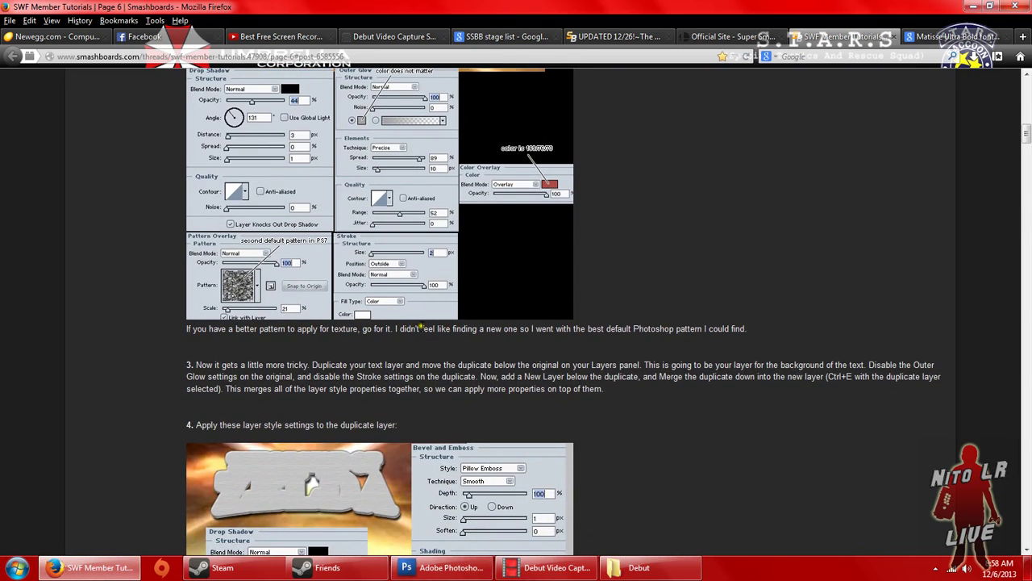
scroll(423, 332, down, 3)
scroll(422, 332, down, 2)
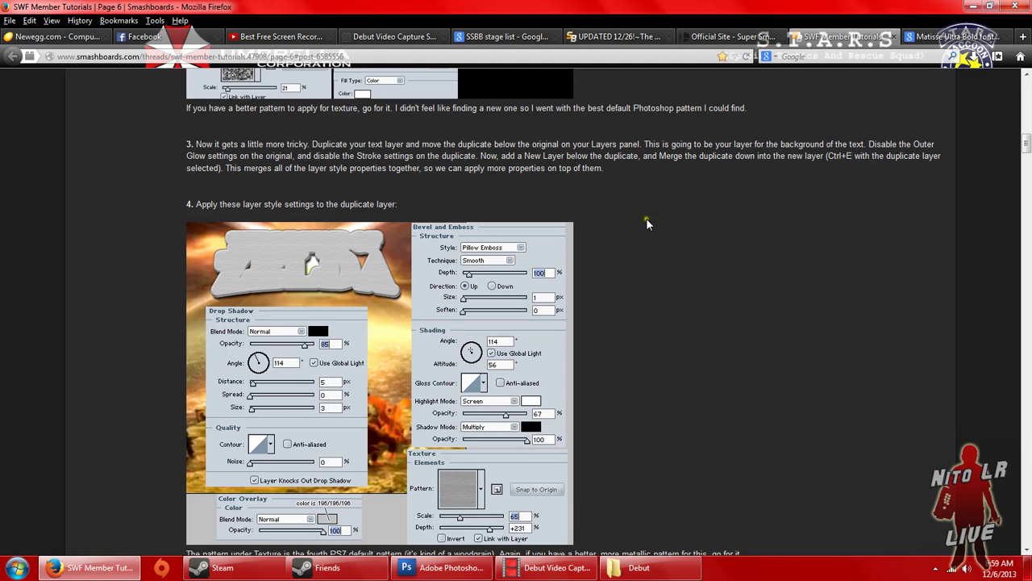
scroll(576, 222, down, 2)
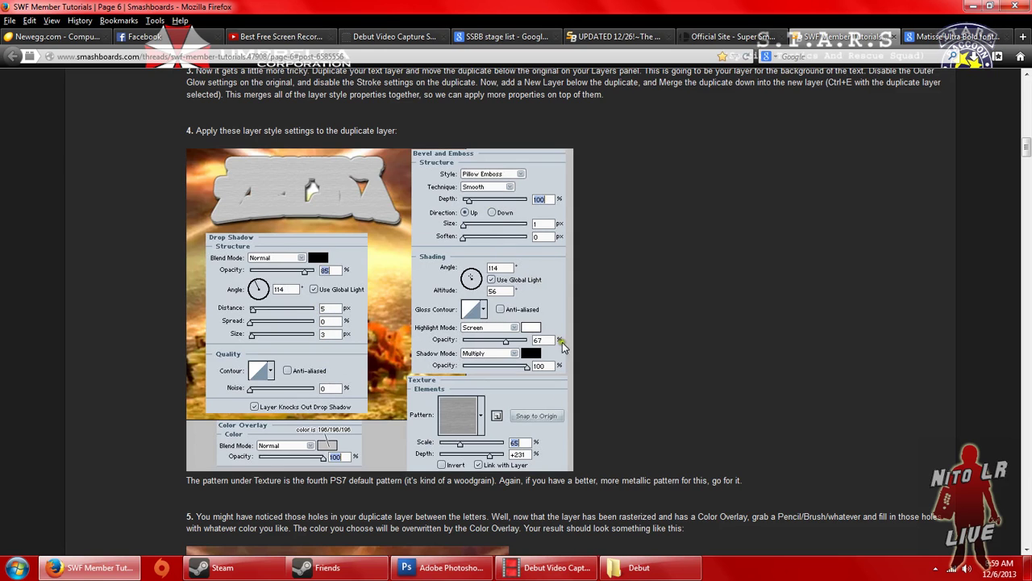
Switch to Photoshop and fill the holes inside the H of SMASH using a gray 10 px Pencil.
click(444, 567)
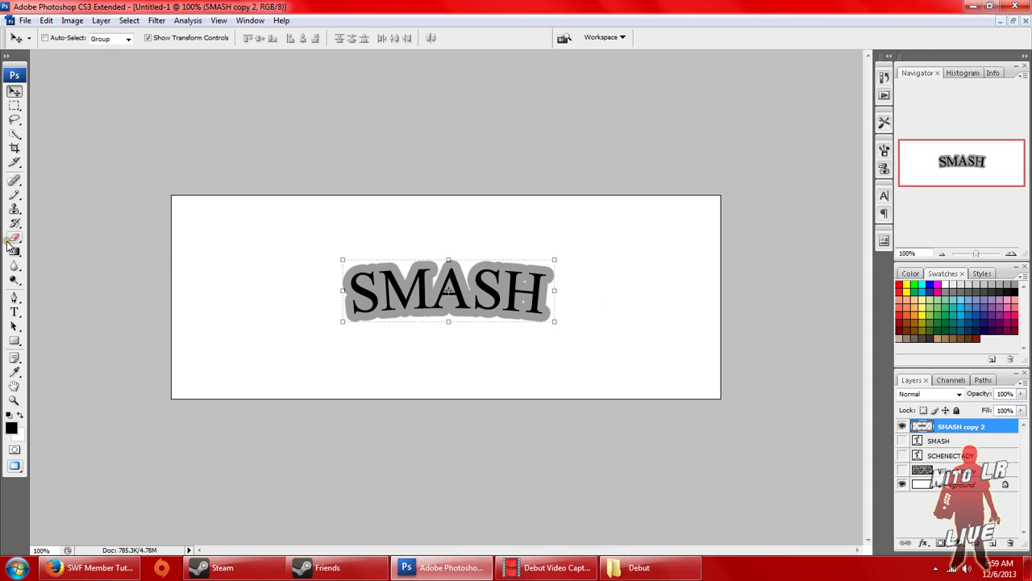
click(15, 194)
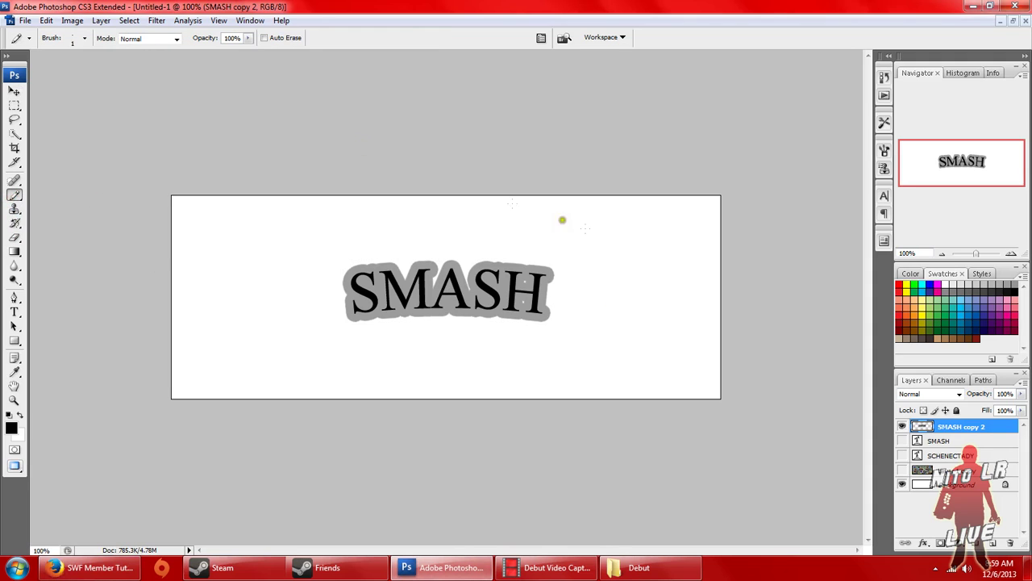
click(949, 291)
click(81, 38)
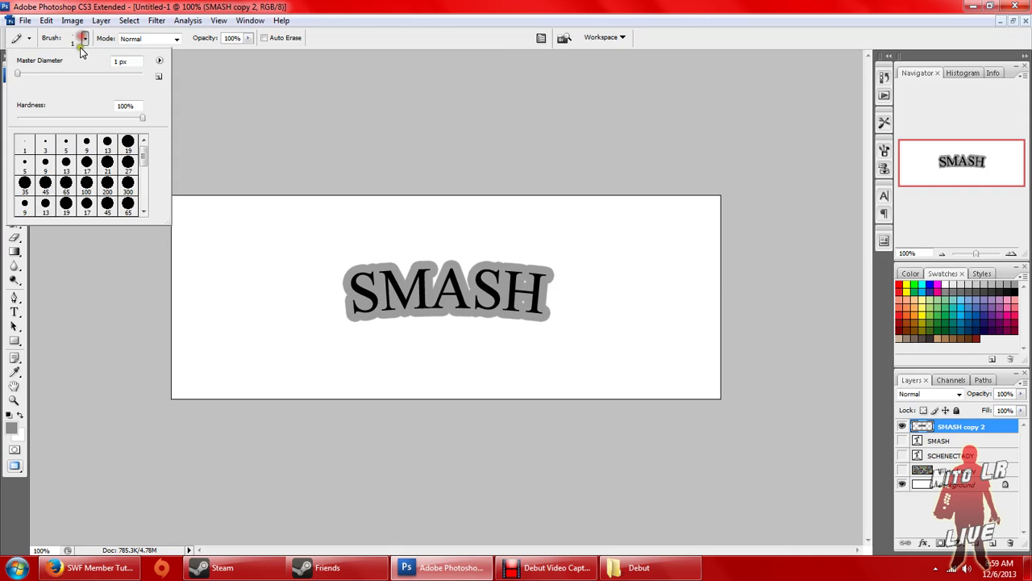
click(20, 75)
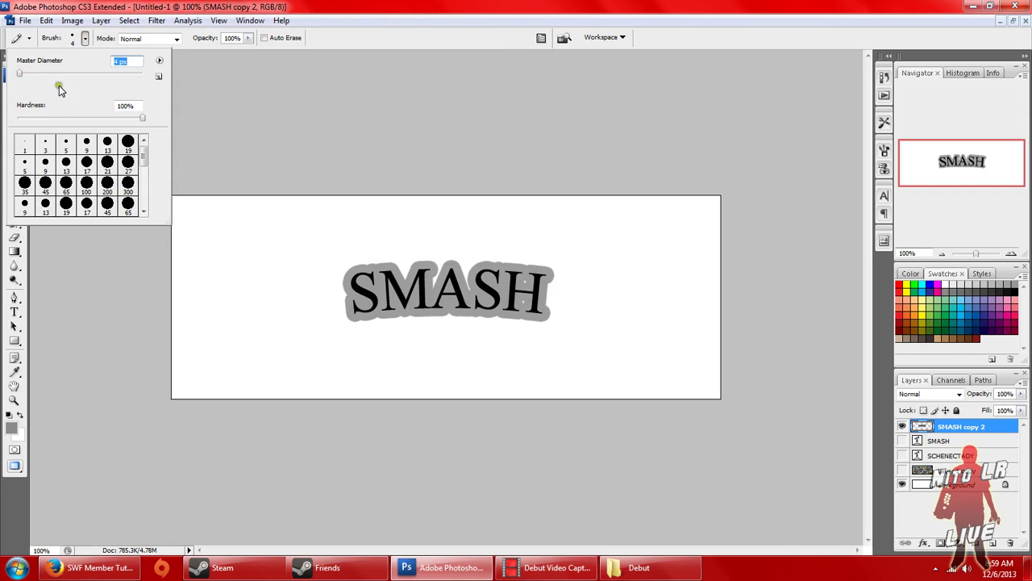
drag(20, 75, 25, 75)
click(522, 304)
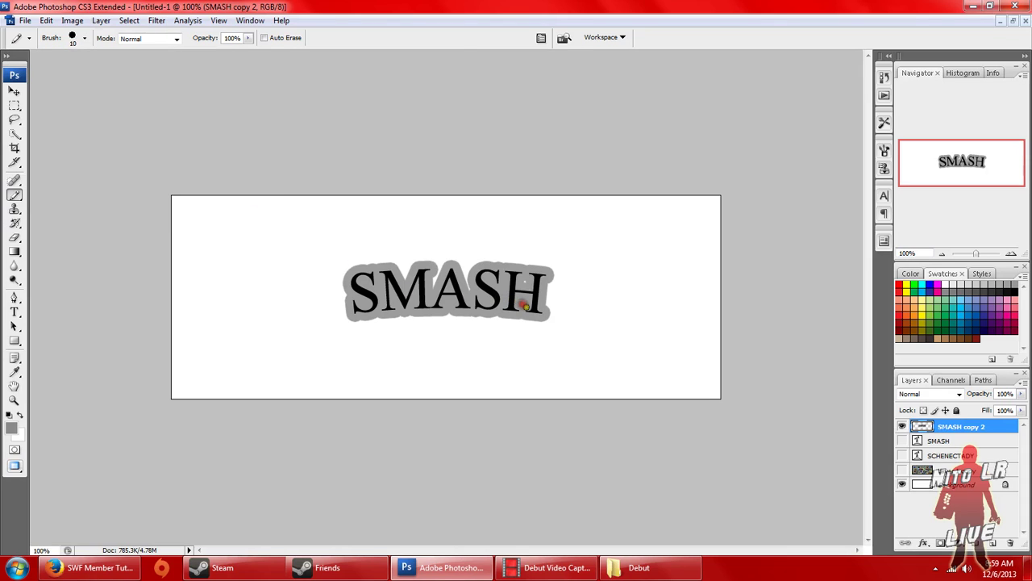
click(525, 281)
Add a Color Overlay in gray 8c8c8c to the SMASH copy 2 layer.
right_click(969, 430)
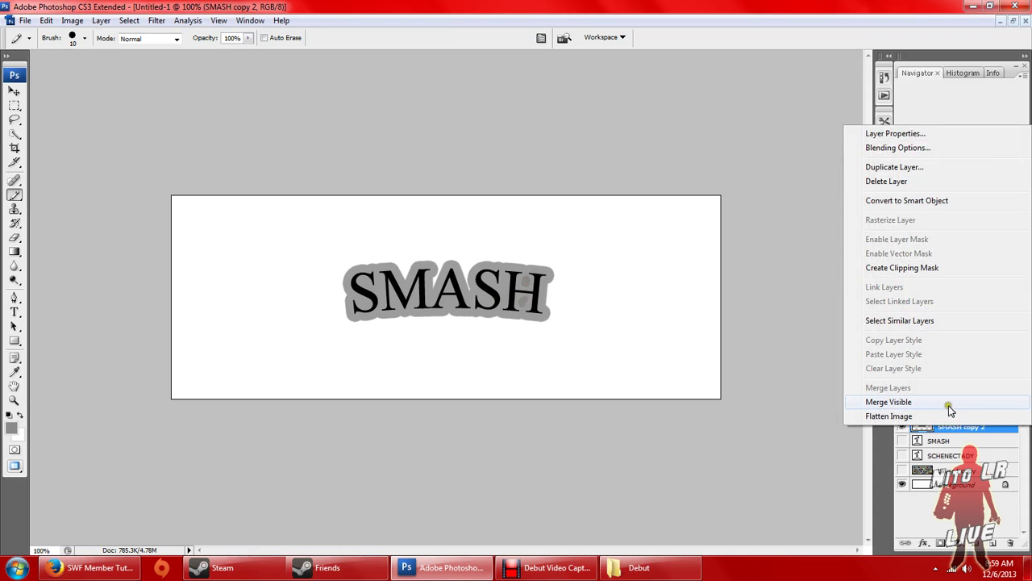
click(934, 149)
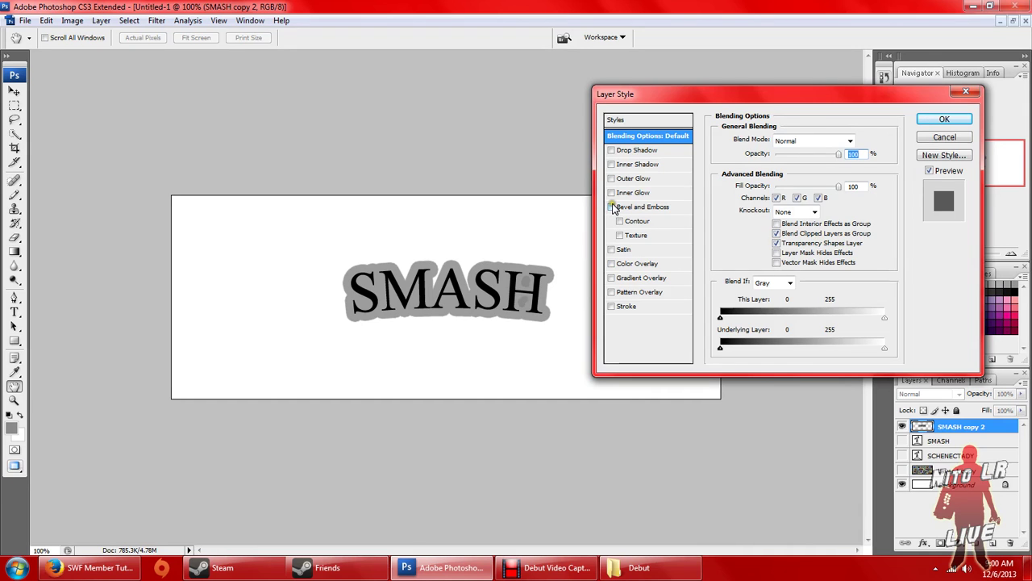
click(611, 264)
click(655, 264)
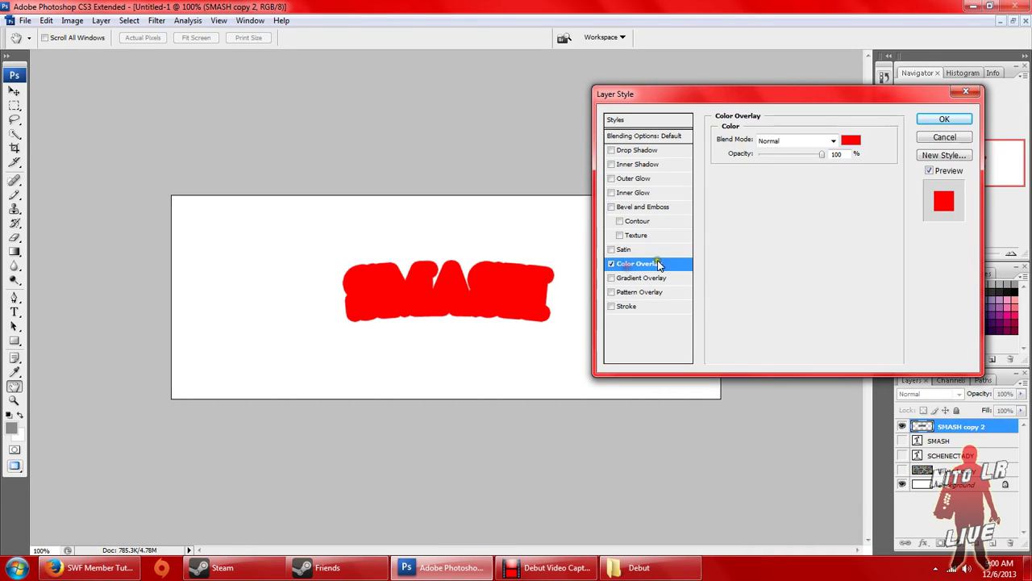
click(851, 141)
mouse_move(143, 234)
mouse_down()
mouse_move(144, 248)
mouse_move(81, 316)
mouse_move(66, 247)
mouse_move(72, 271)
mouse_move(83, 264)
mouse_up()
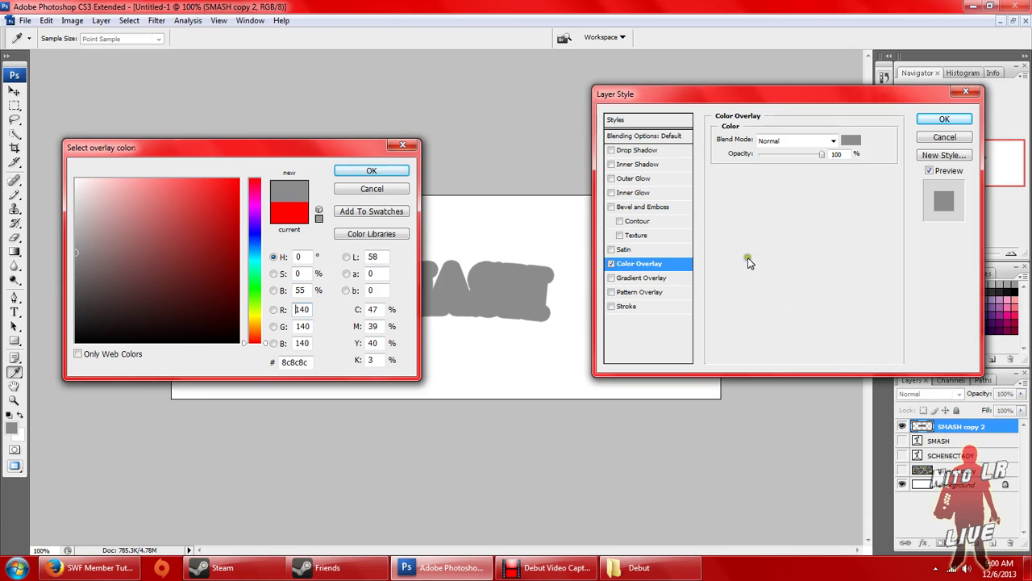
click(370, 169)
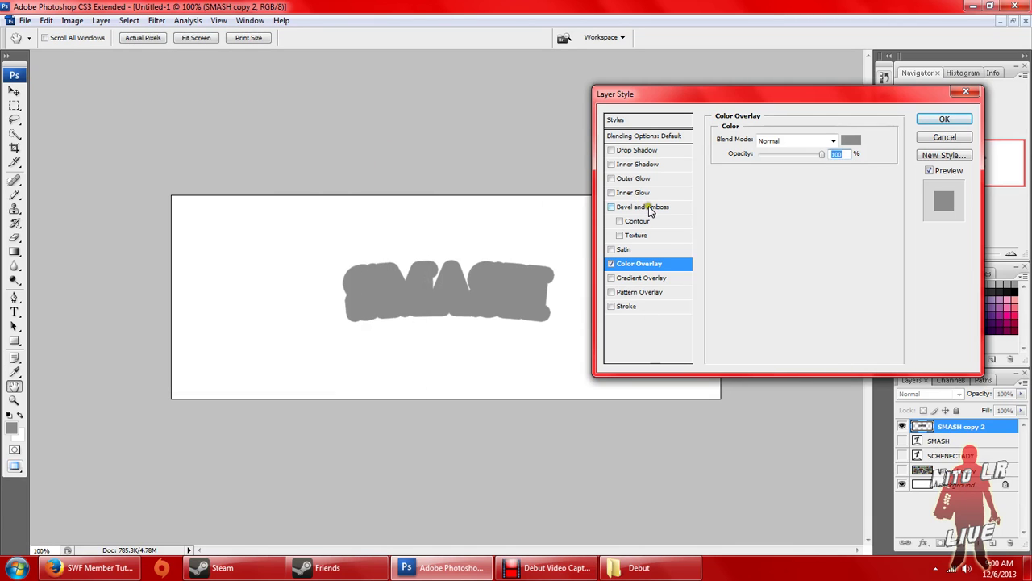
Enable Bevel and Emboss for the layer and arrange the Firefox tutorial and Photoshop windows side by side.
click(648, 206)
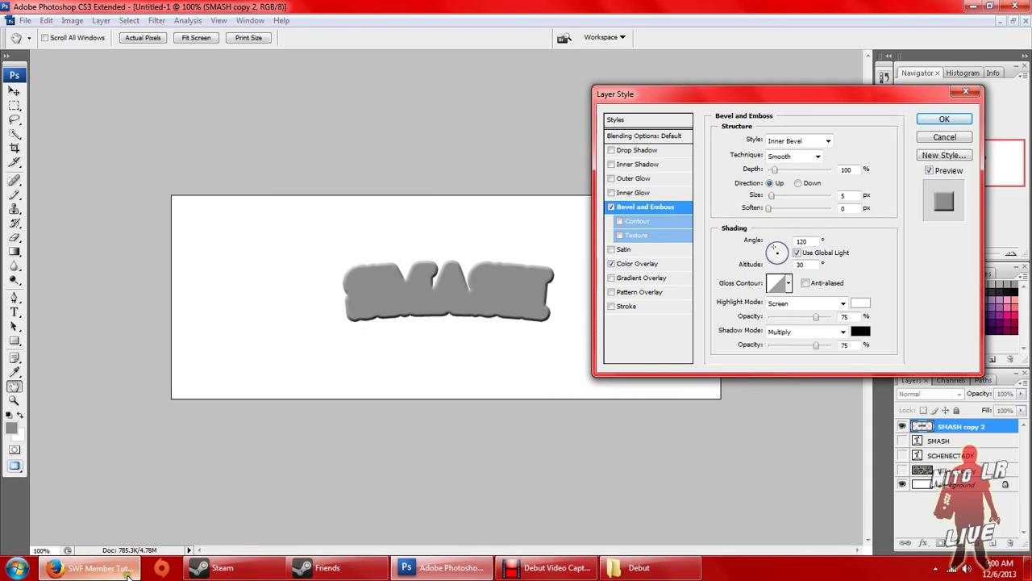
click(90, 567)
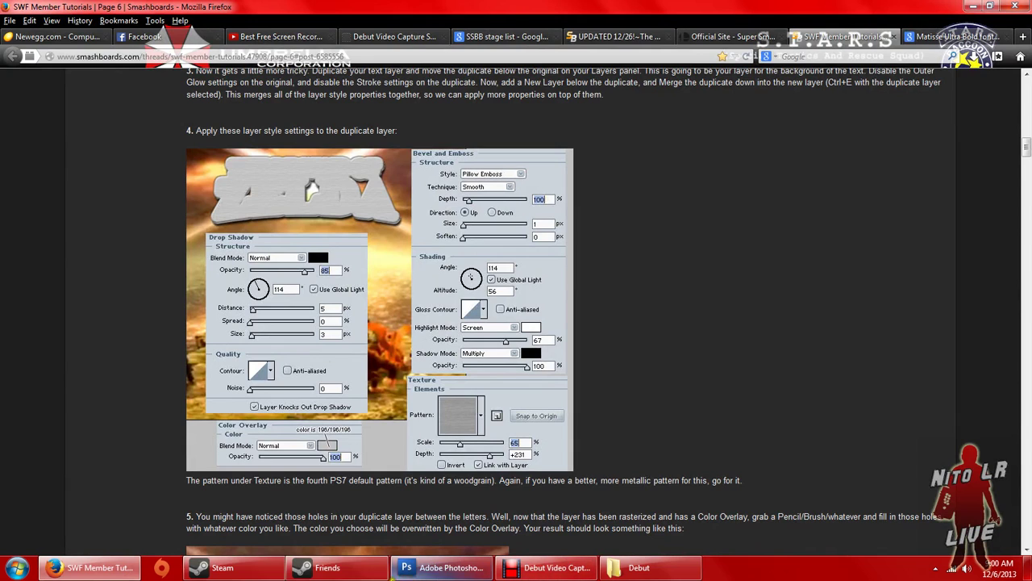
click(440, 567)
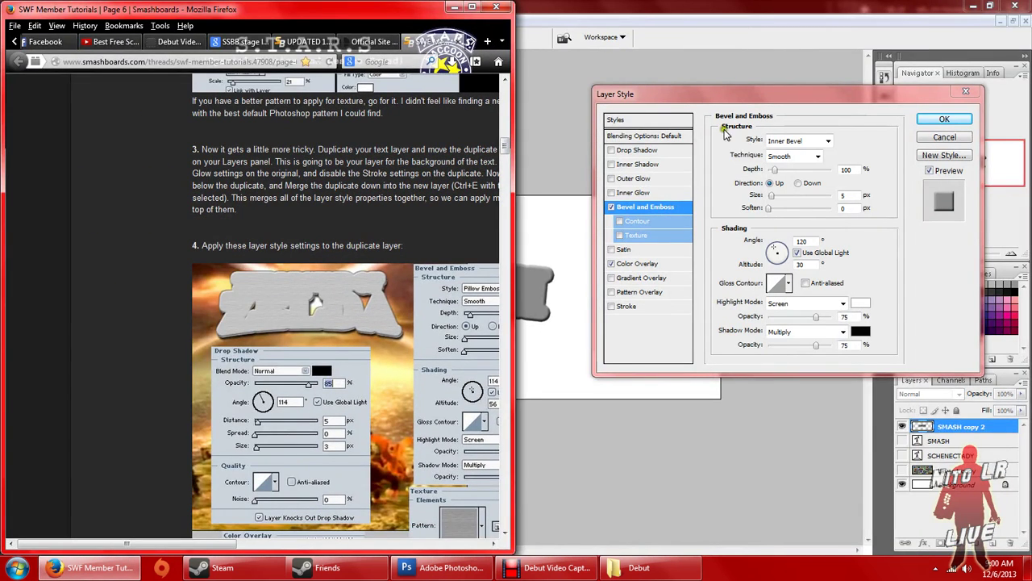
drag(618, 6, 1031, 139)
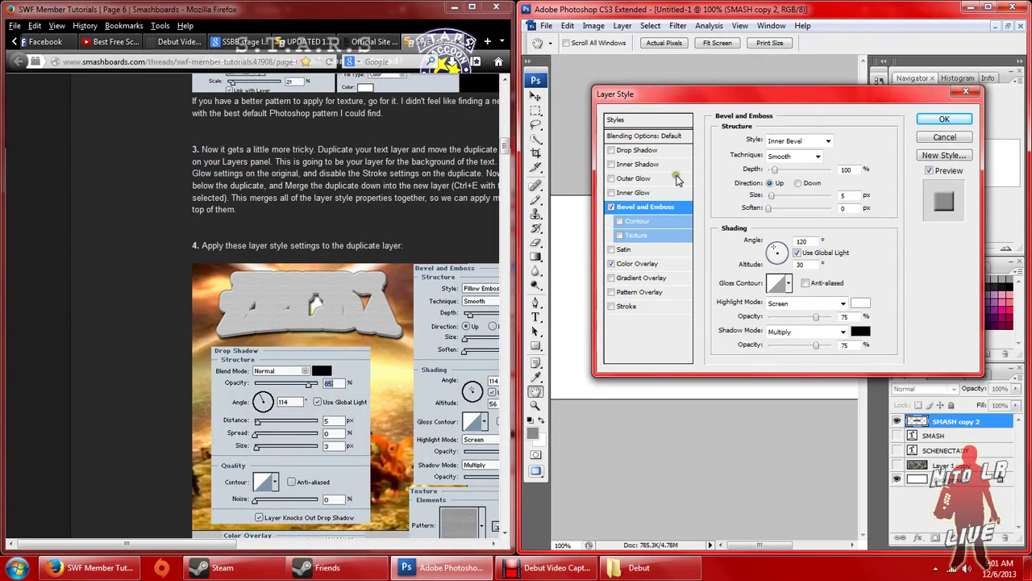
Set the bevel style to Pillow Emboss, turn off Use Global Light and set the shading angle to 114°.
click(811, 139)
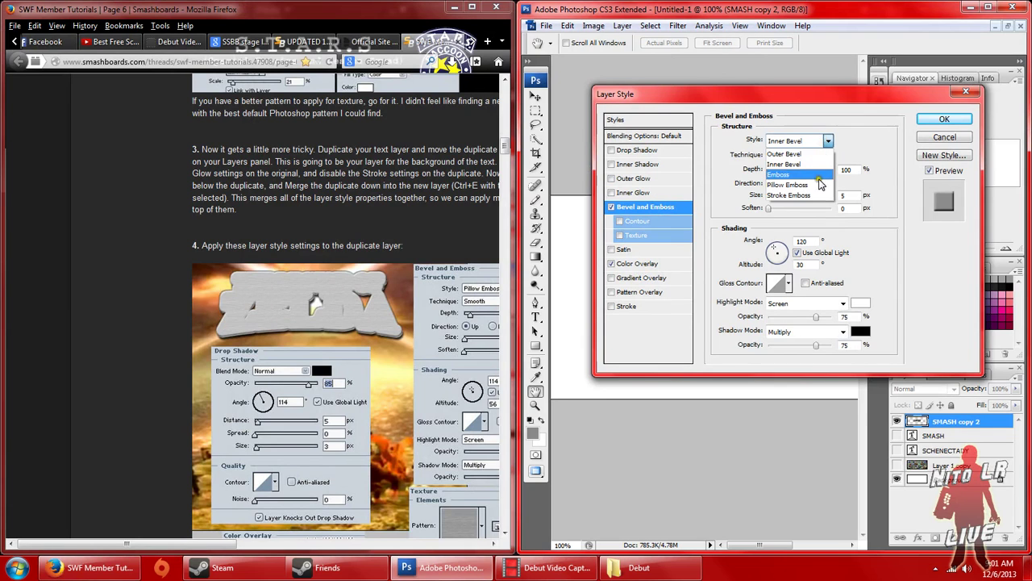
click(809, 182)
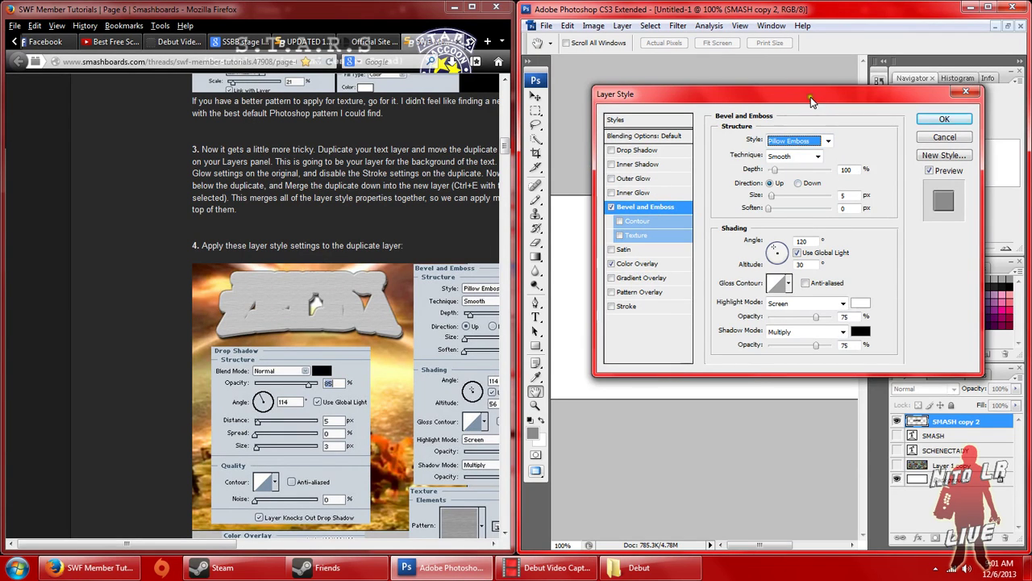
drag(811, 97, 868, 82)
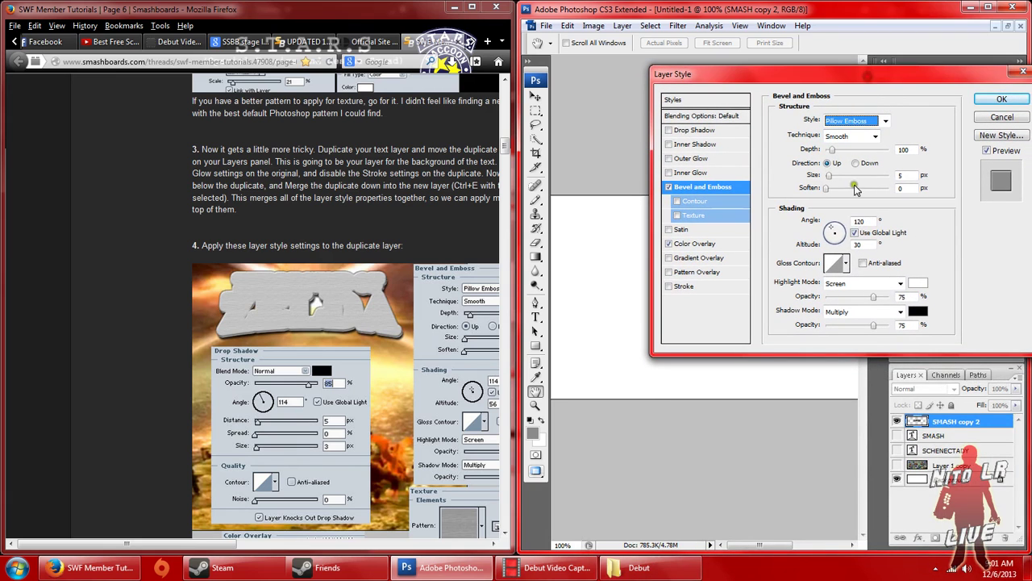
click(855, 234)
click(859, 221)
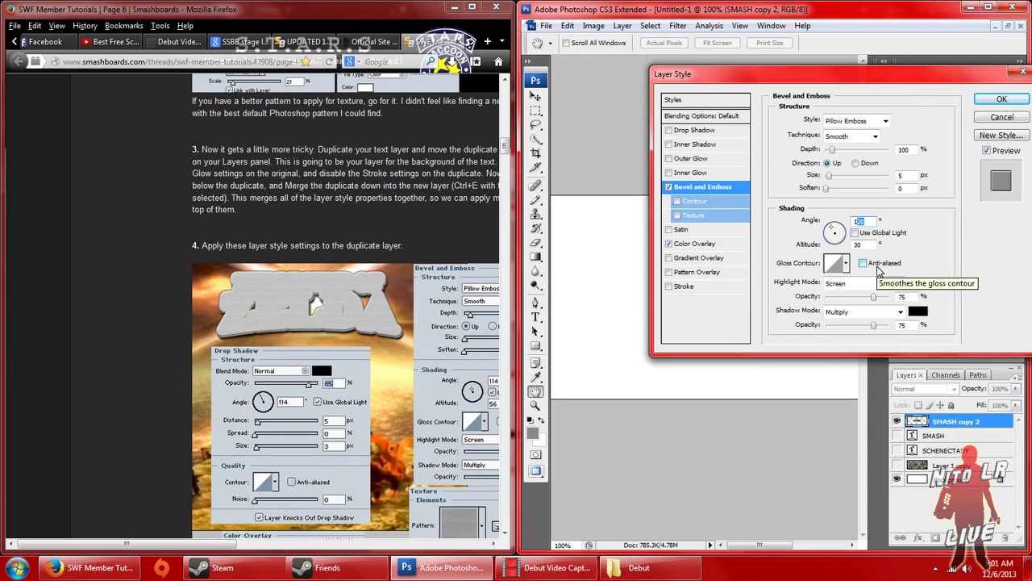
text(114)
click(930, 224)
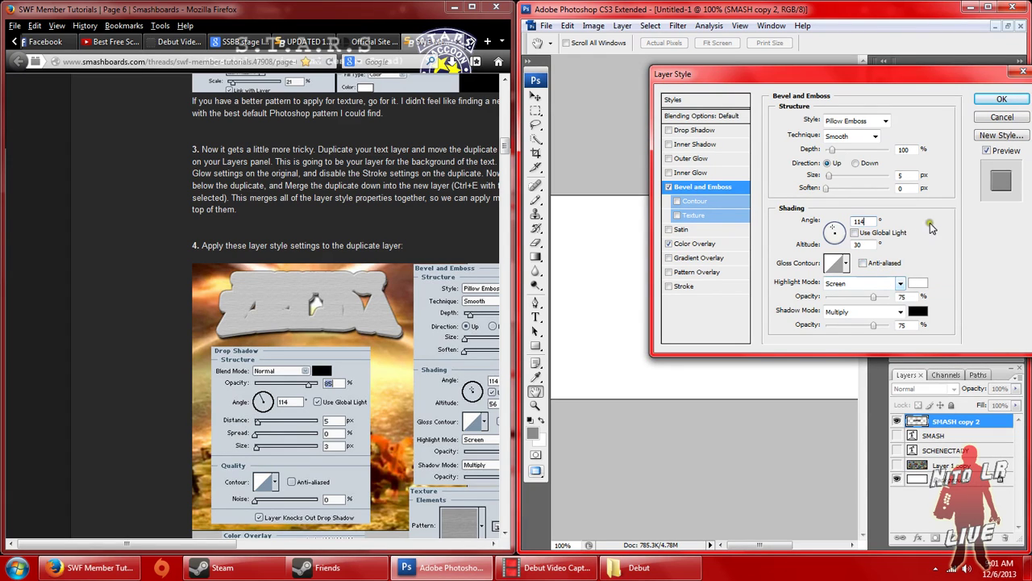
click(857, 208)
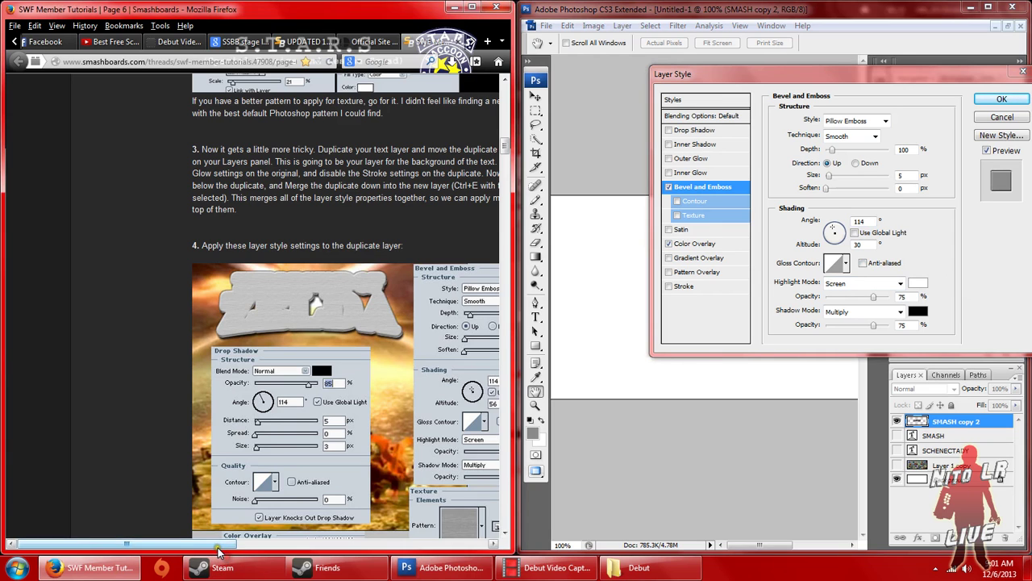
Check the tutorial's Bevel and Emboss settings and set the bevel size to 1 px.
drag(222, 544, 314, 548)
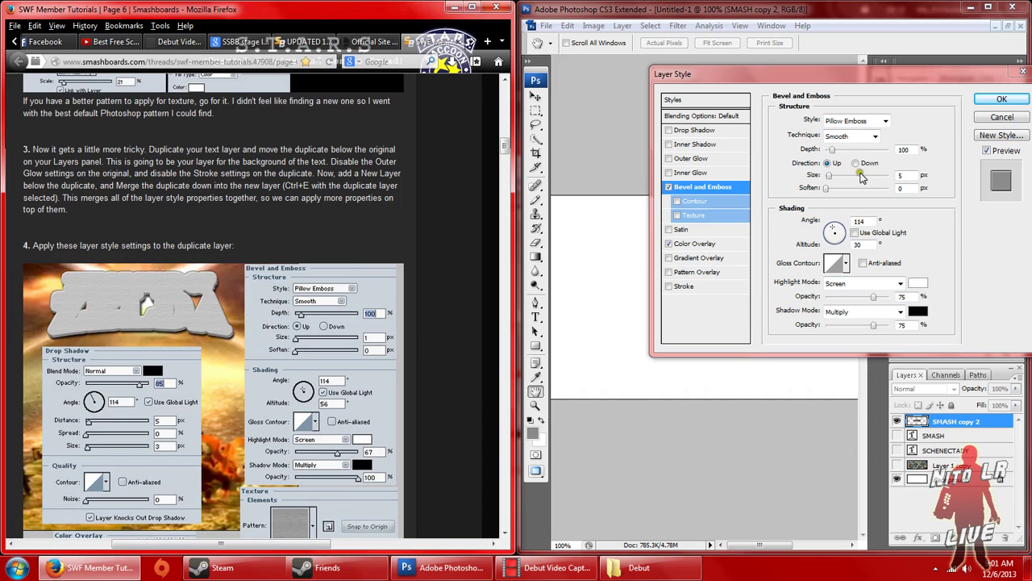
click(897, 175)
click(899, 175)
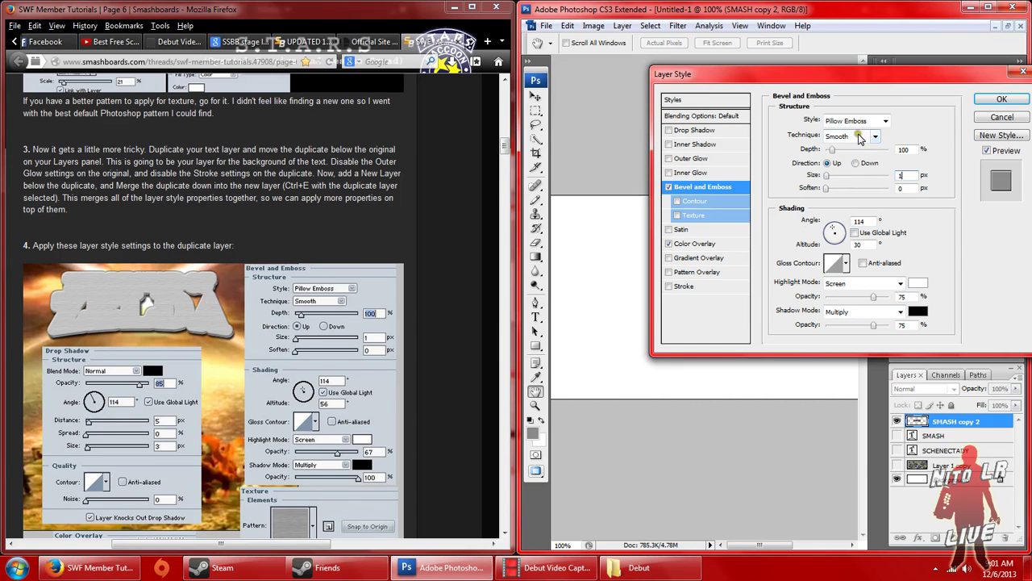
drag(885, 68, 644, 75)
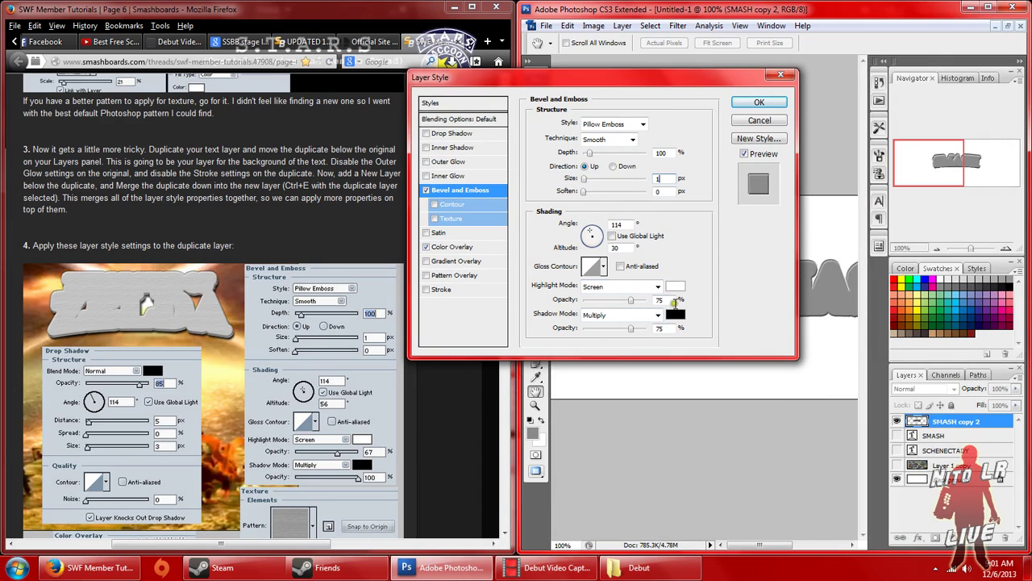
Set the bevel's highlight opacity to 67% and its shadow opacity to 100%.
double_click(653, 300)
text(67)
click(628, 330)
double_click(657, 329)
text(100)
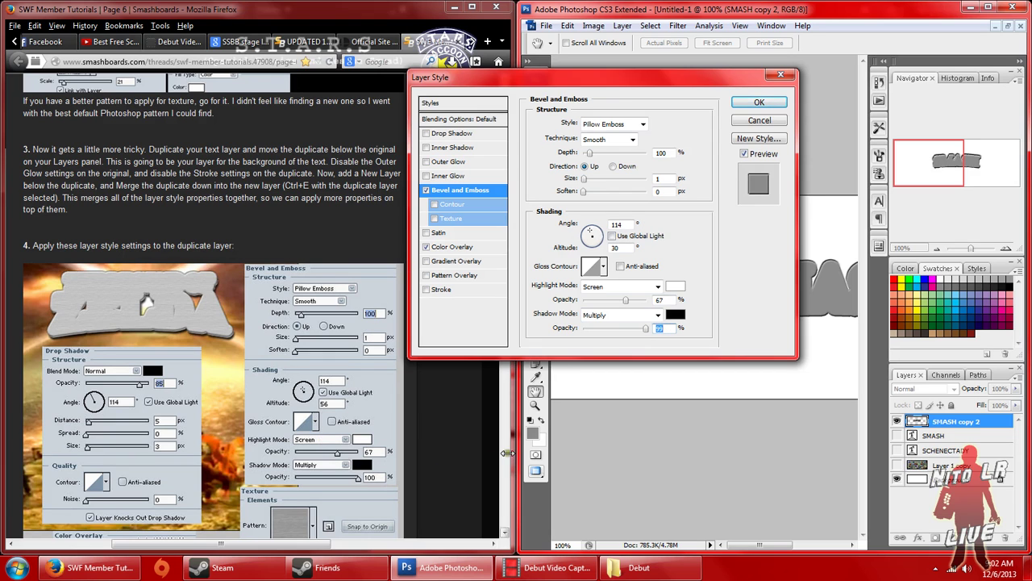
Check the tutorial's layer style settings for the duplicate layer and enable Texture under Bevel and Emboss.
click(462, 426)
scroll(472, 409, down, 3)
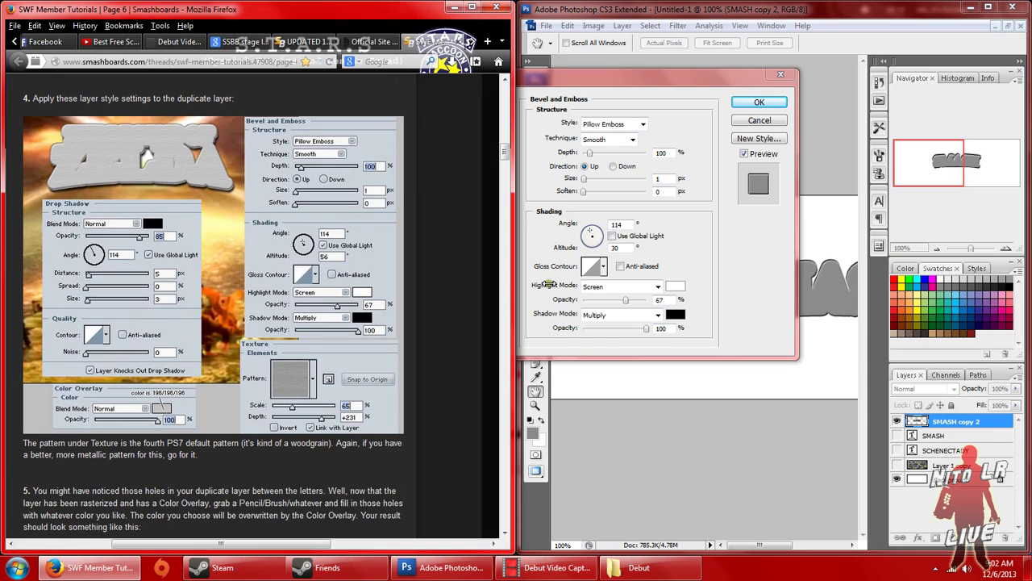
drag(635, 191, 687, 211)
click(729, 255)
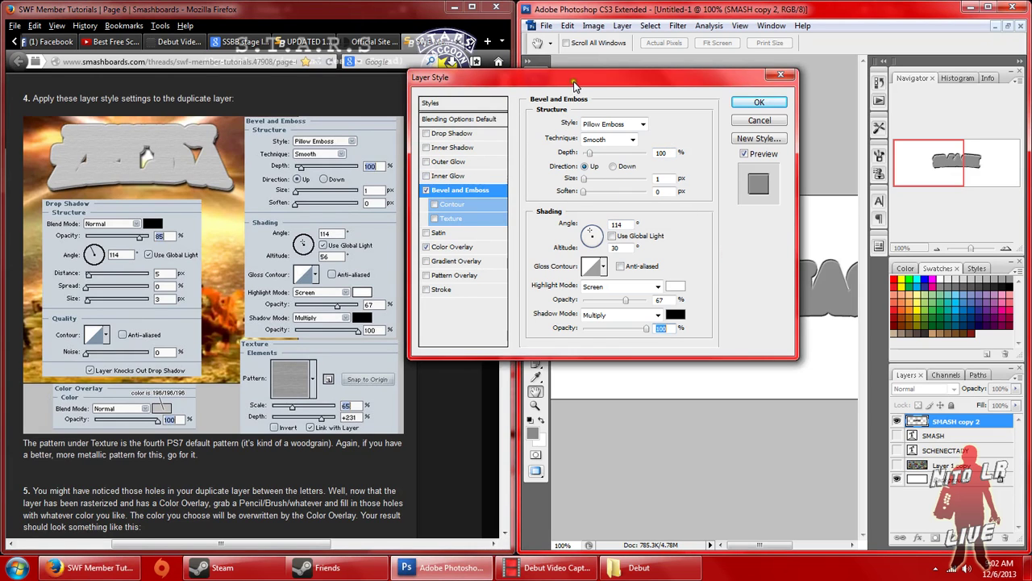
drag(571, 77, 608, 58)
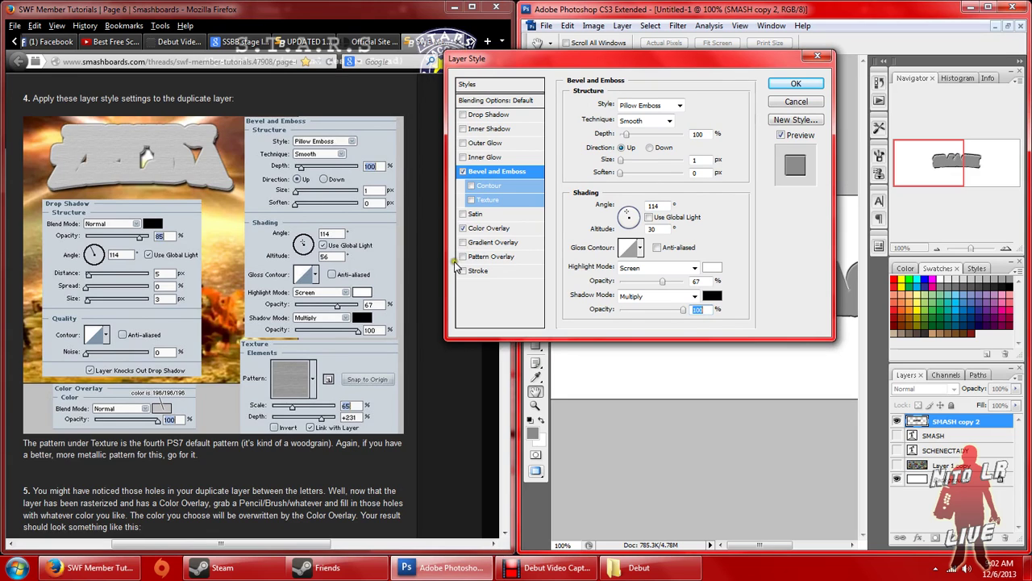
click(472, 200)
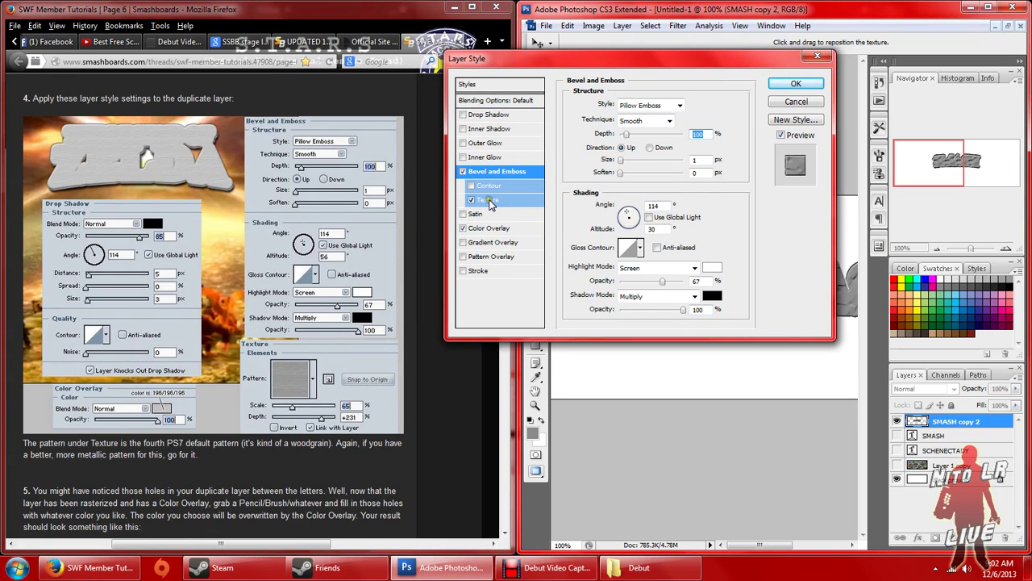
Choose the fourth default pattern, the woodgrain, as the bevel texture and apply the layer style.
drag(624, 60, 263, 187)
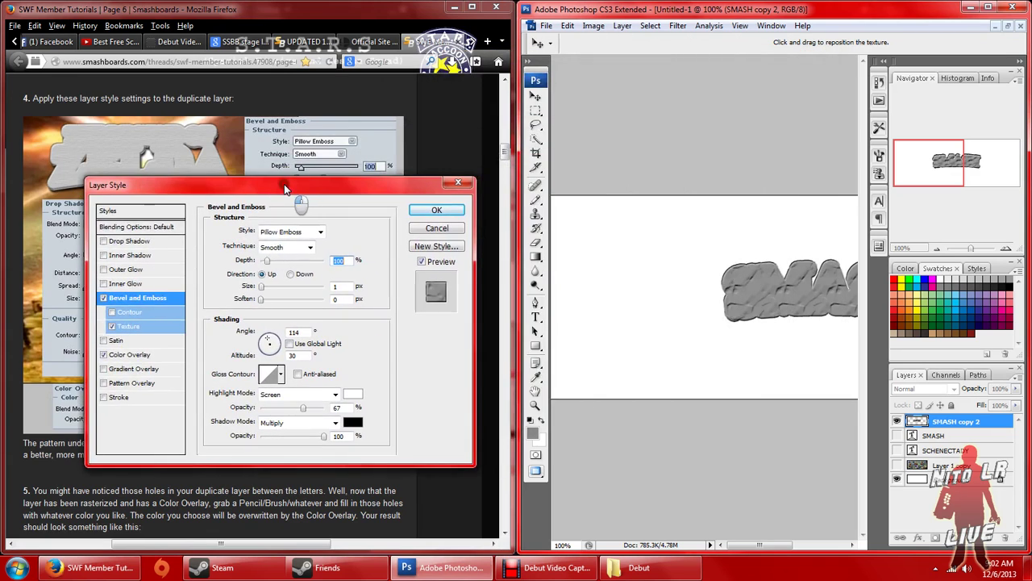
drag(733, 551, 767, 552)
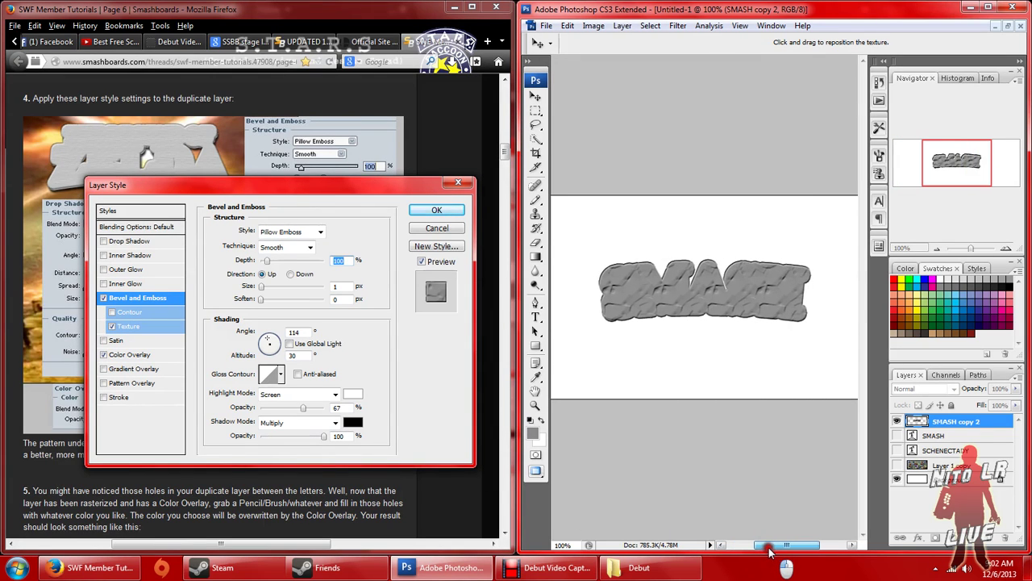
drag(252, 192, 399, 149)
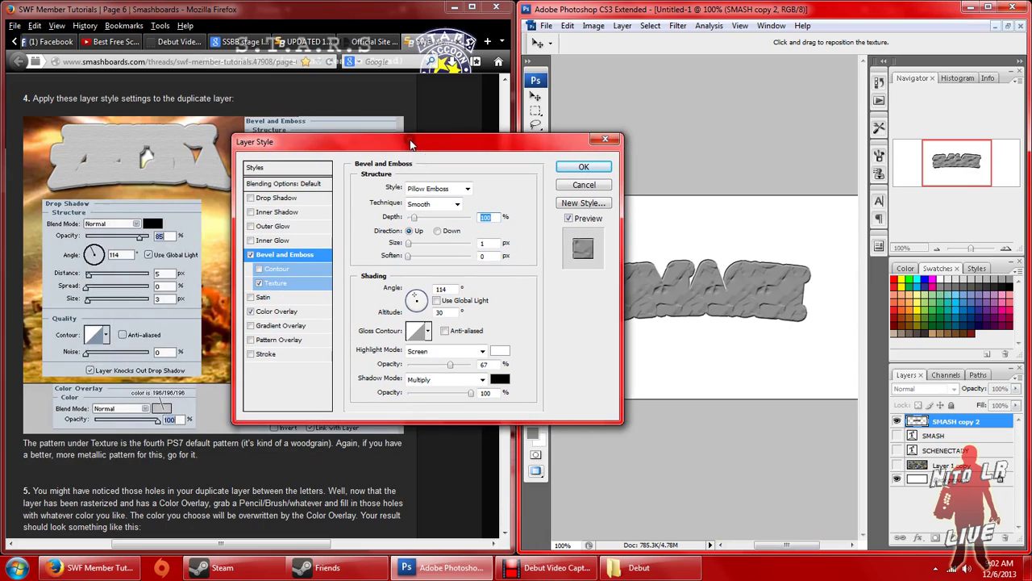
click(277, 283)
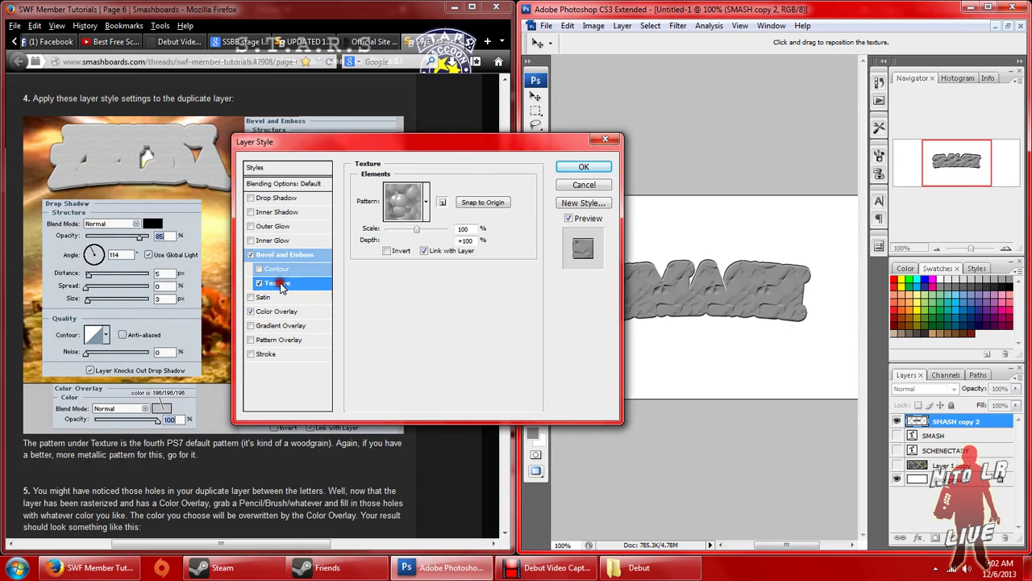
click(426, 209)
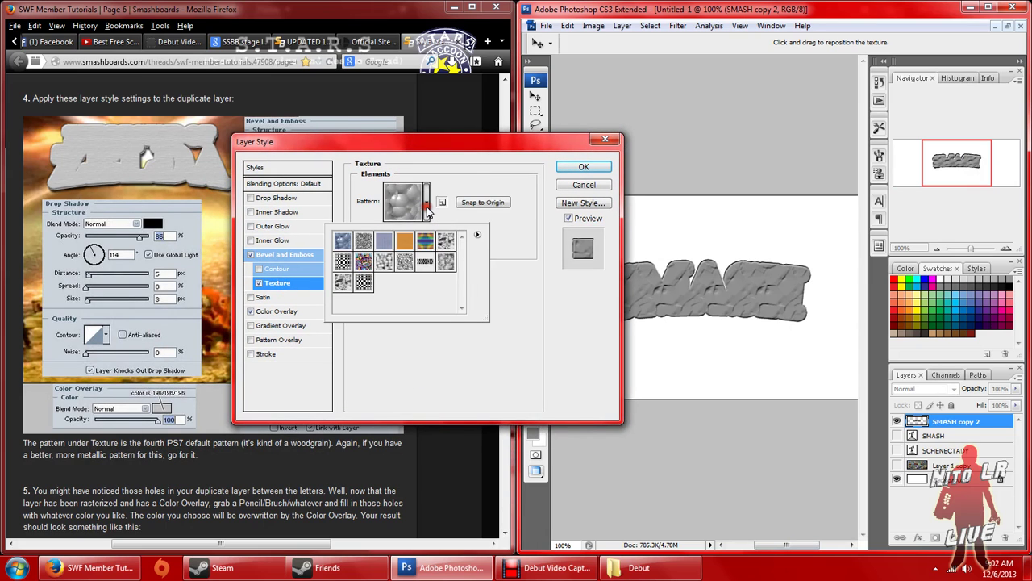
click(385, 241)
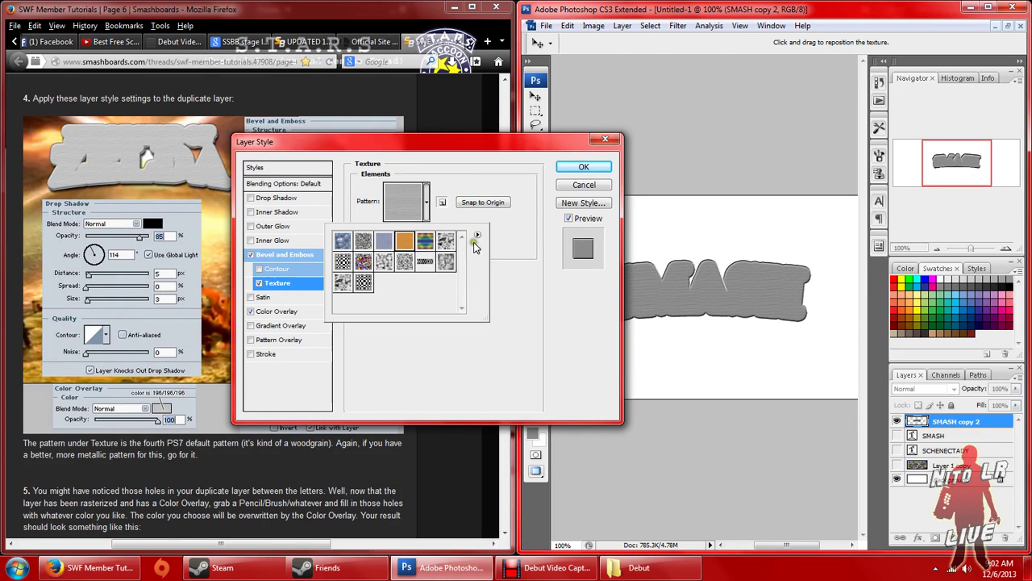
click(563, 167)
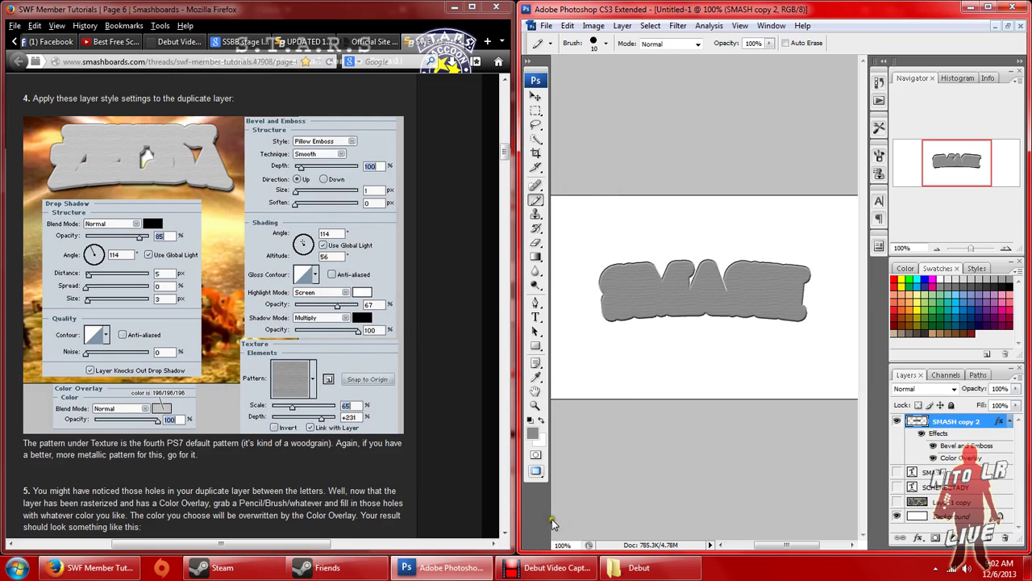
Reopen the Bevel and Emboss settings of the SMASH copy 2 layer and set the shading altitude to 56°.
right_click(957, 425)
click(897, 149)
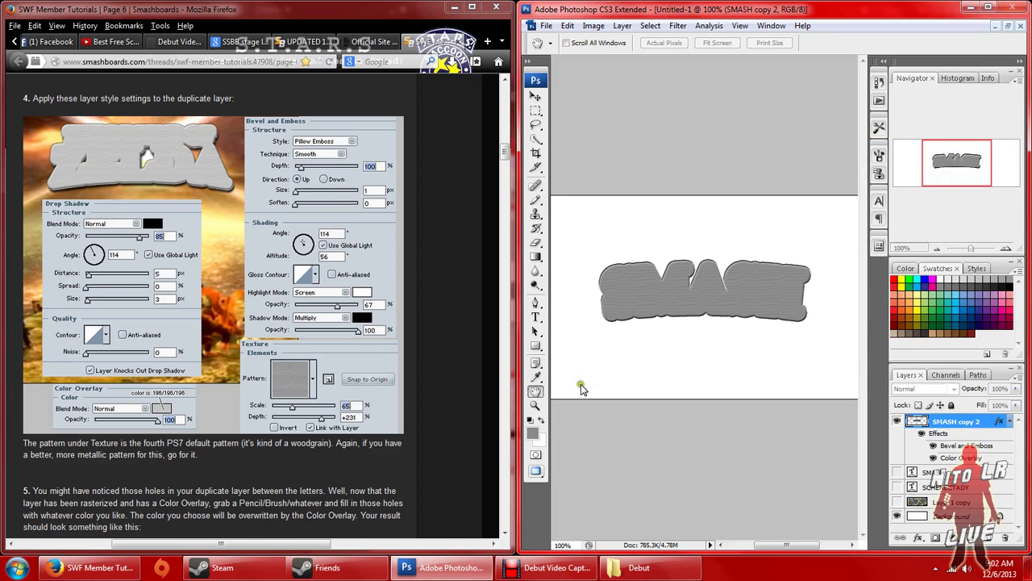
click(292, 254)
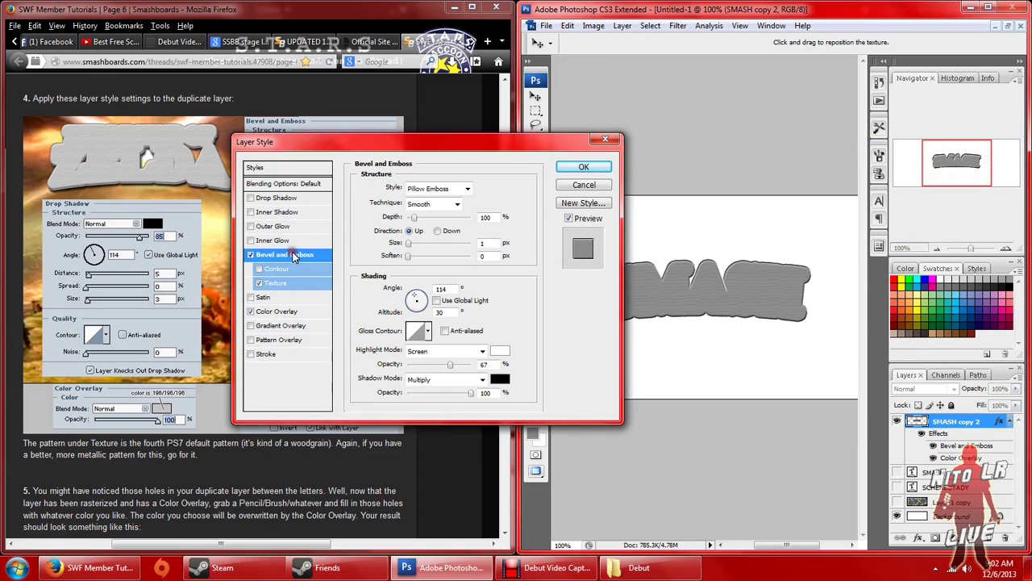
drag(478, 145, 672, 84)
double_click(637, 250)
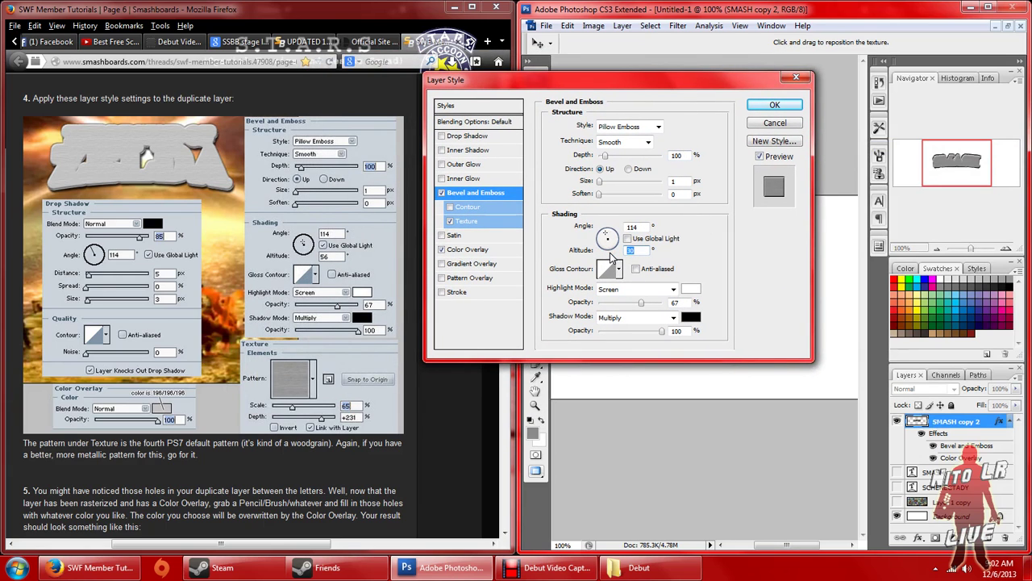
text(56)
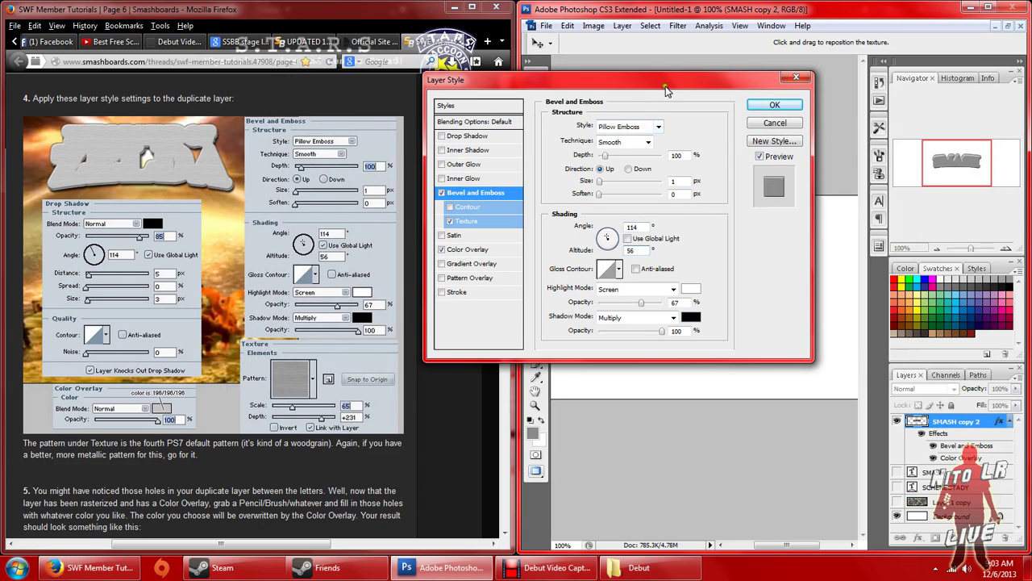
Enable Drop Shadow with 85% opacity, turn off Use Global Light and set the shadow angle to 114°.
drag(664, 88, 621, 252)
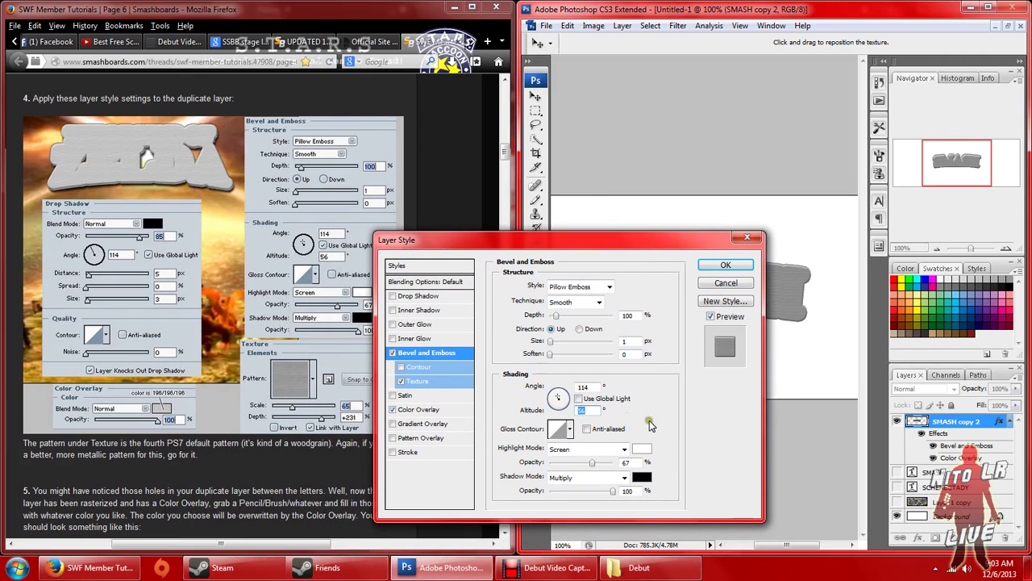
click(418, 296)
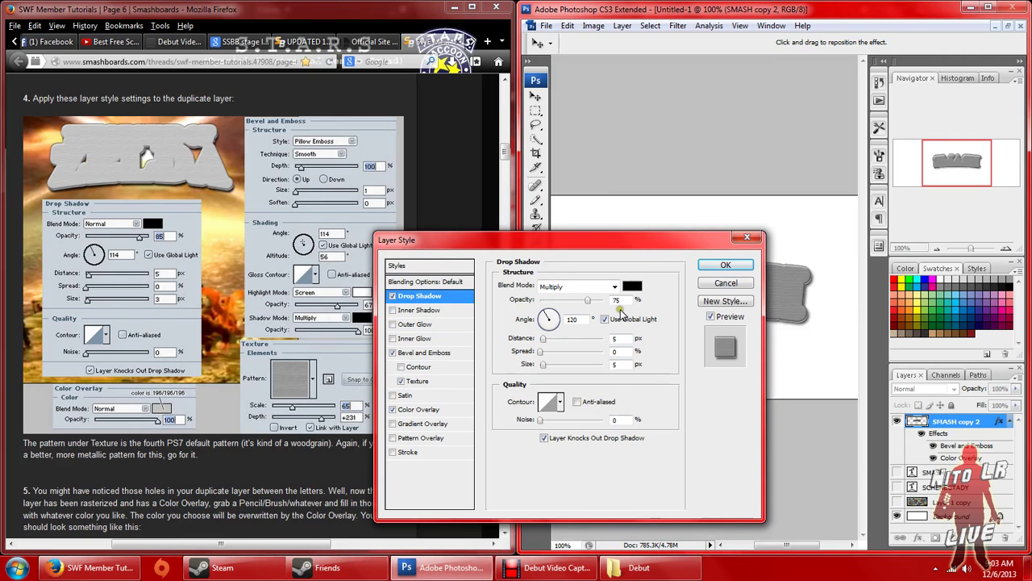
click(587, 299)
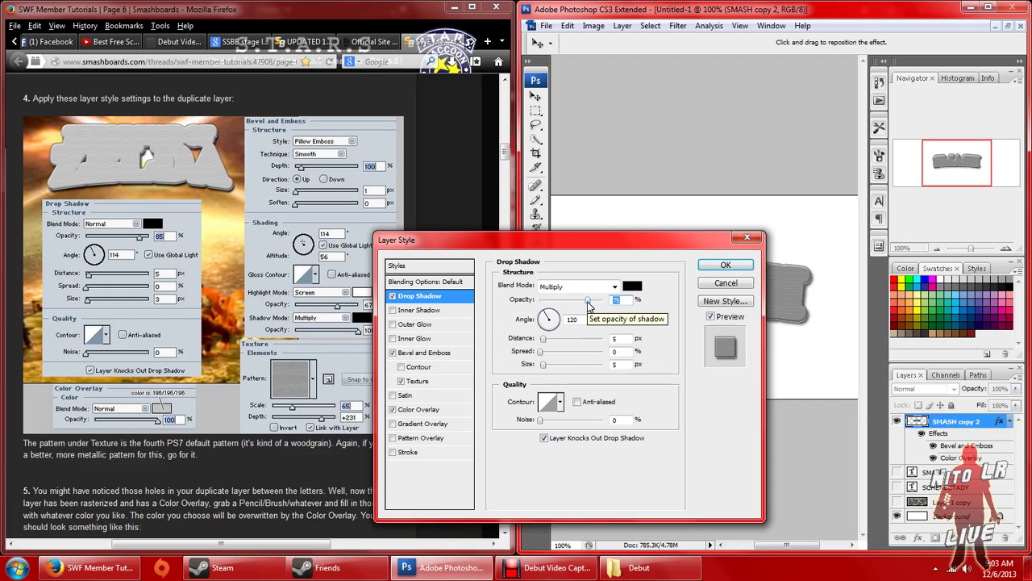
text(85)
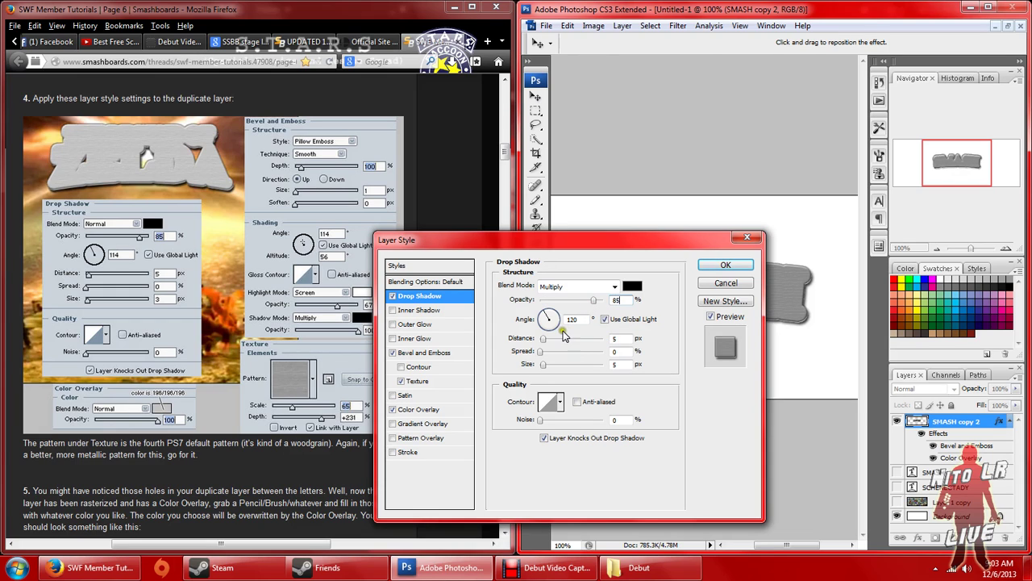
click(605, 319)
click(552, 321)
drag(551, 320, 552, 321)
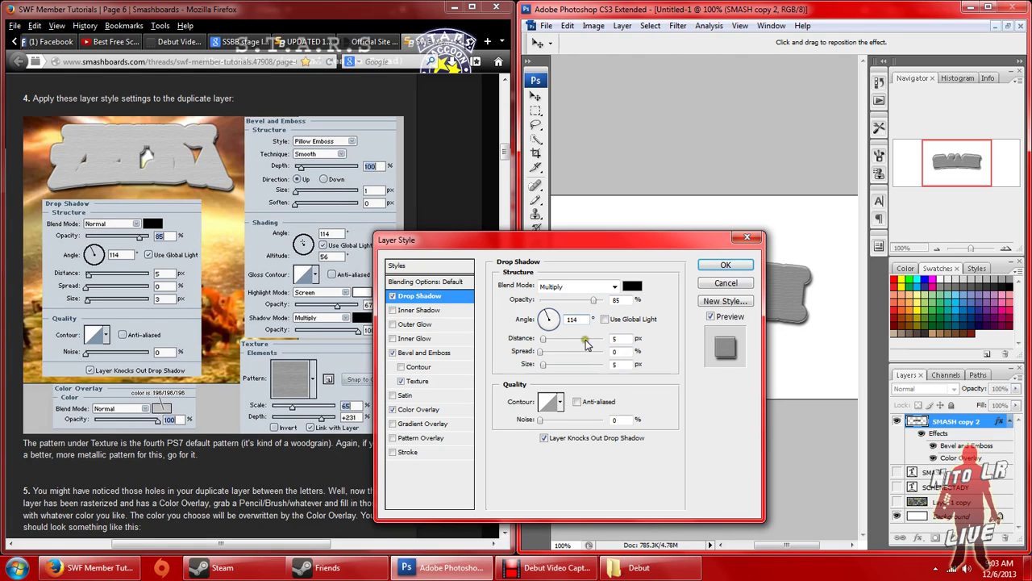
Set the drop shadow's size to 3 px and its blend mode to Normal, then apply the layer style.
drag(543, 372, 543, 368)
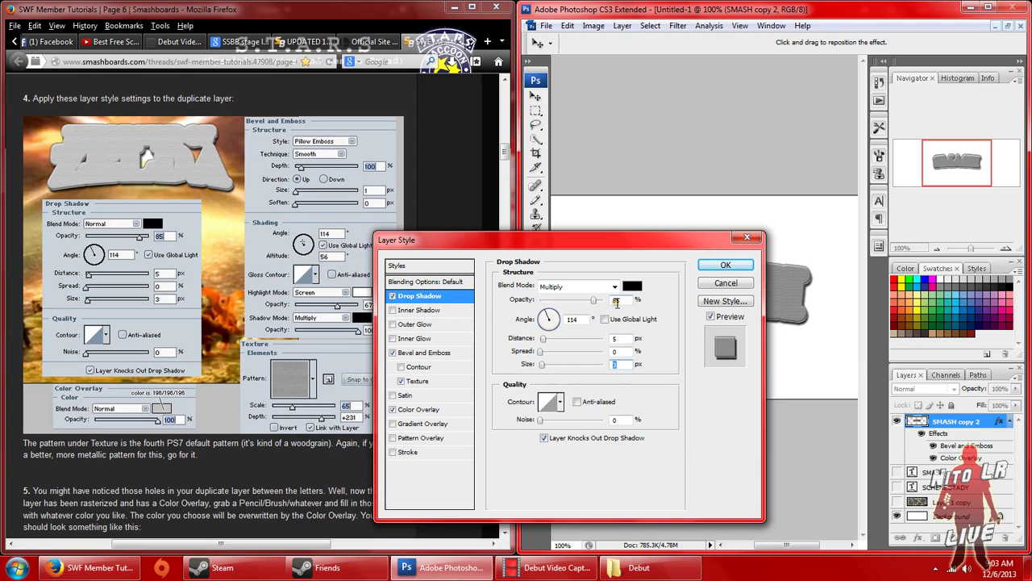
click(614, 287)
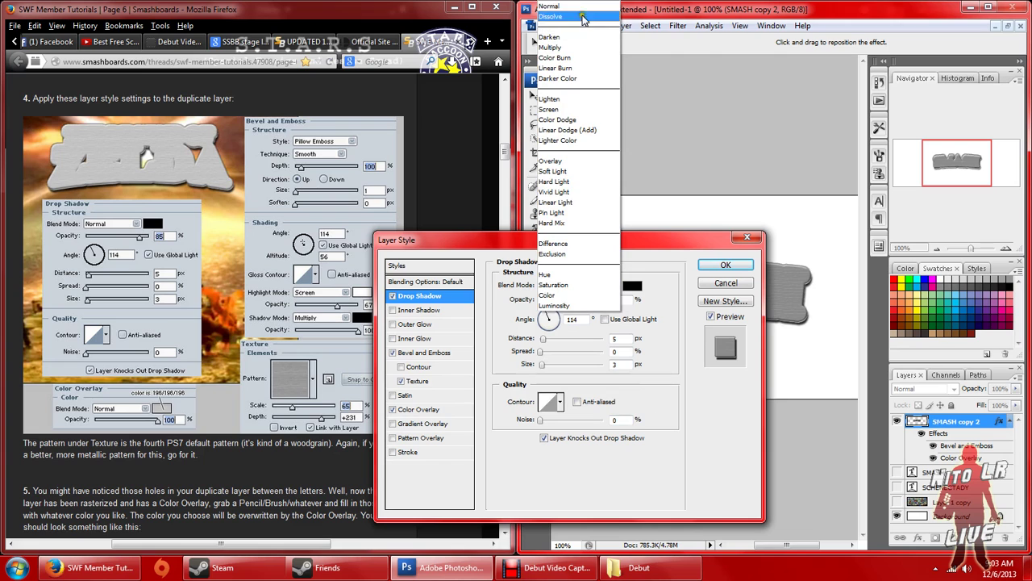
click(581, 7)
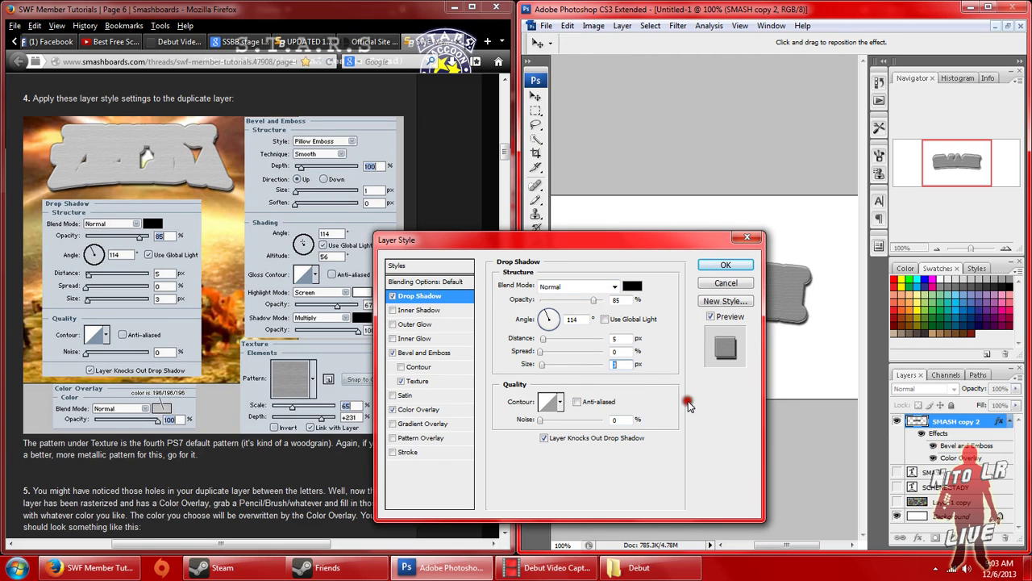
drag(447, 237, 243, 323)
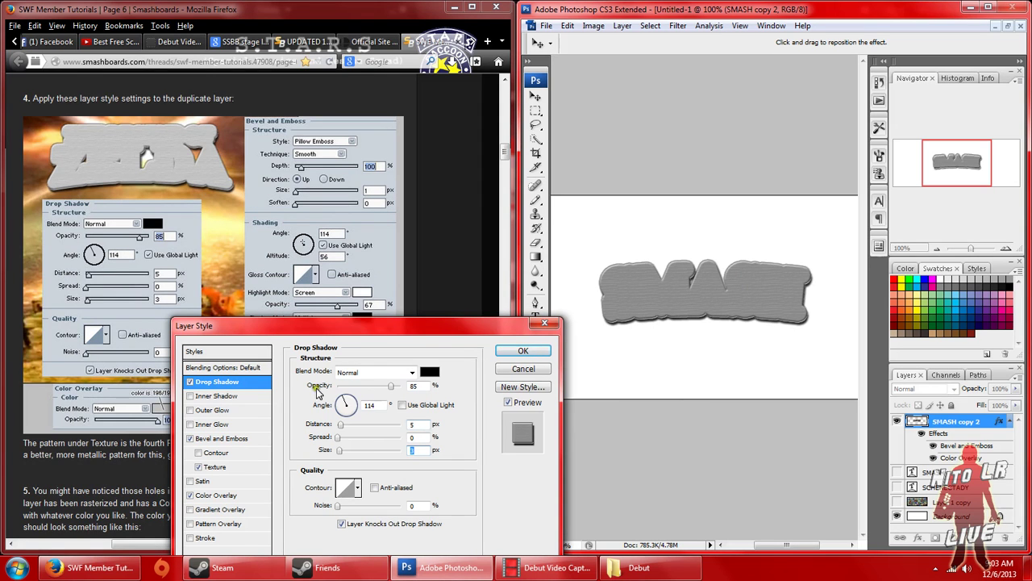
drag(274, 328, 274, 196)
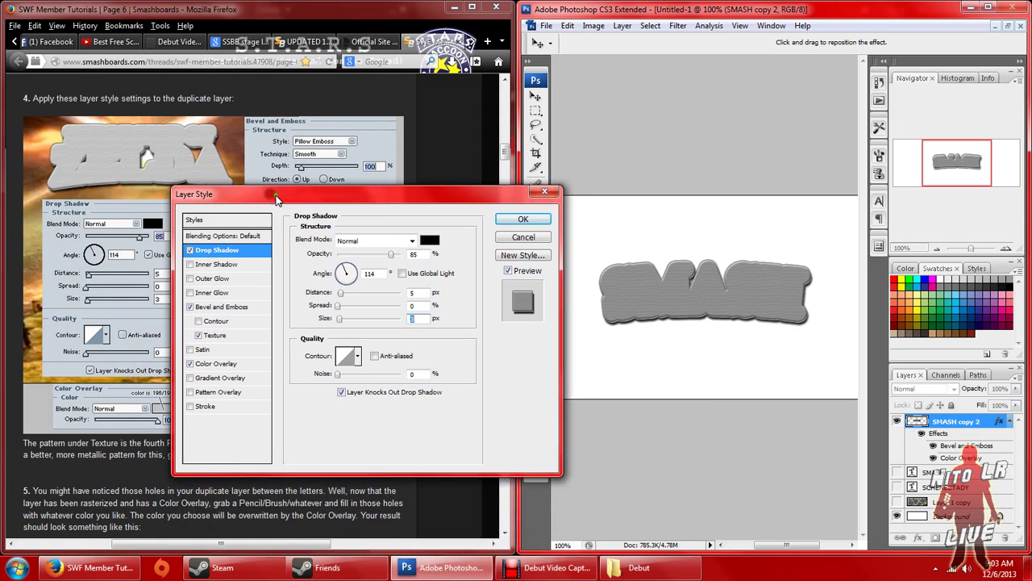
click(522, 220)
click(535, 200)
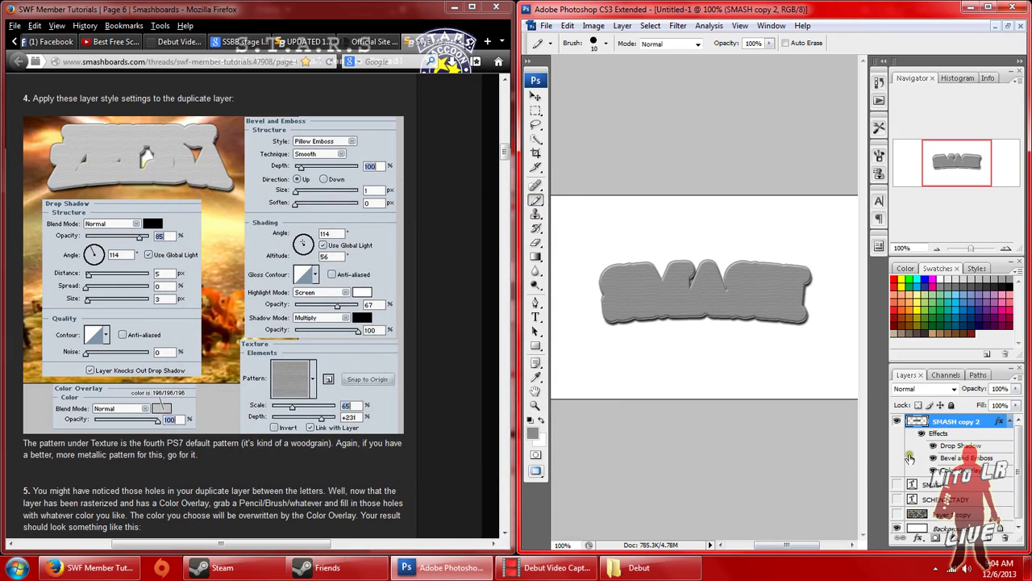
Bring the SMASH text layer above SMASH copy 2, show it and center the text over the gray backing shape.
click(898, 484)
click(899, 484)
drag(954, 486, 946, 416)
click(898, 421)
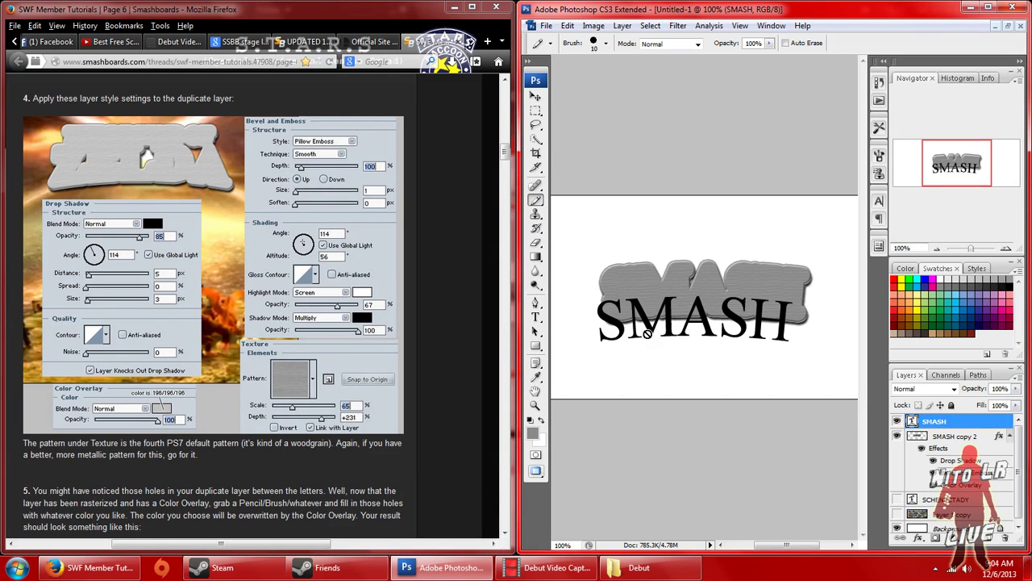
click(536, 96)
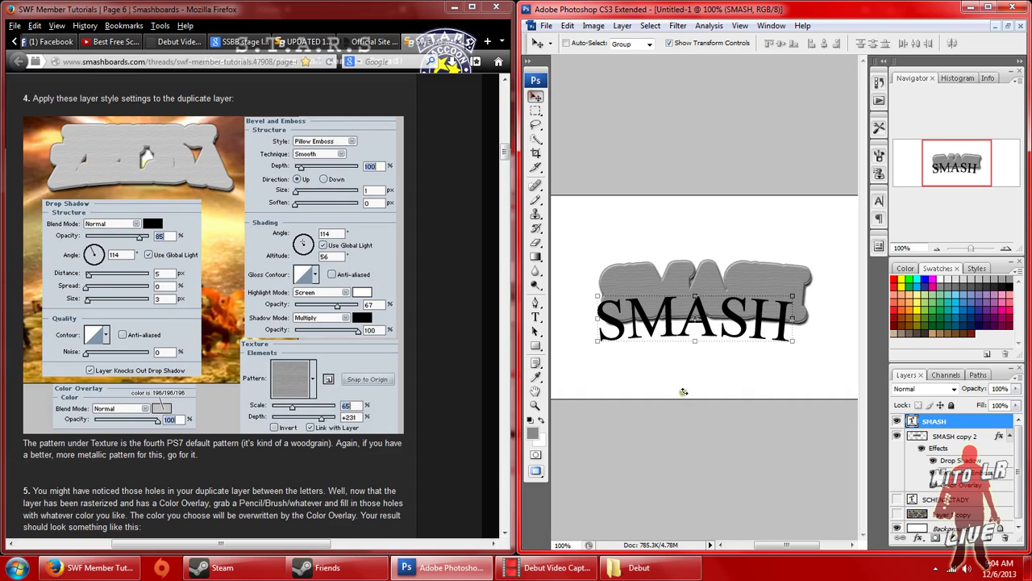
drag(651, 329, 675, 299)
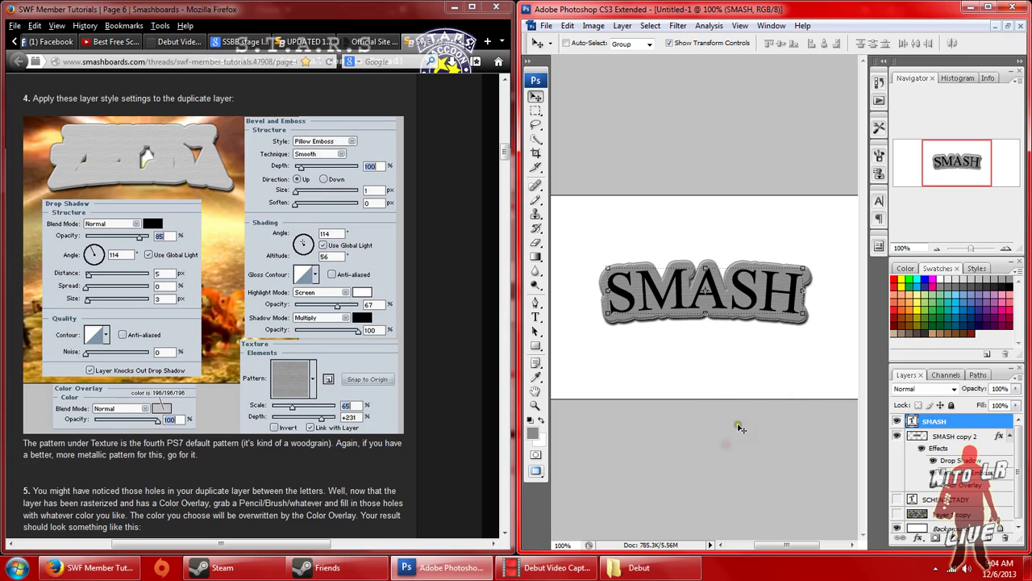
Hide the SMASH text layer and read the tutorial's step 5 about filling the holes between letters in Firefox.
click(897, 420)
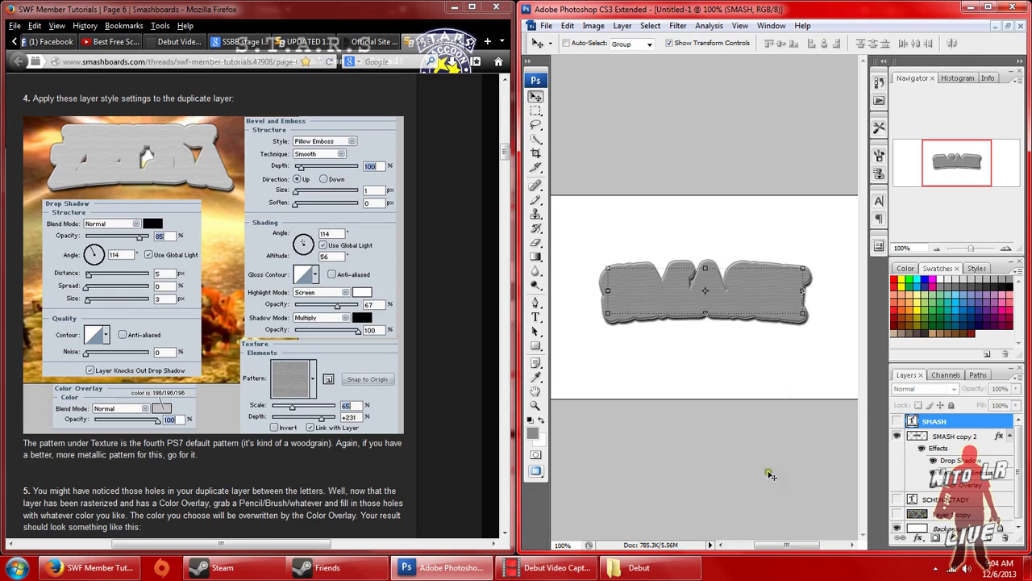
click(463, 290)
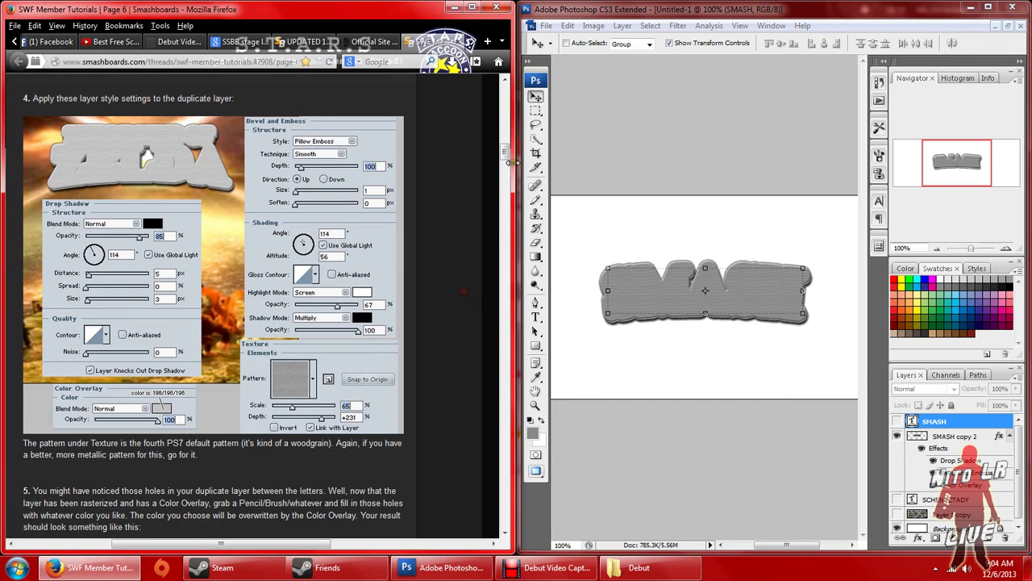
click(508, 537)
click(508, 537)
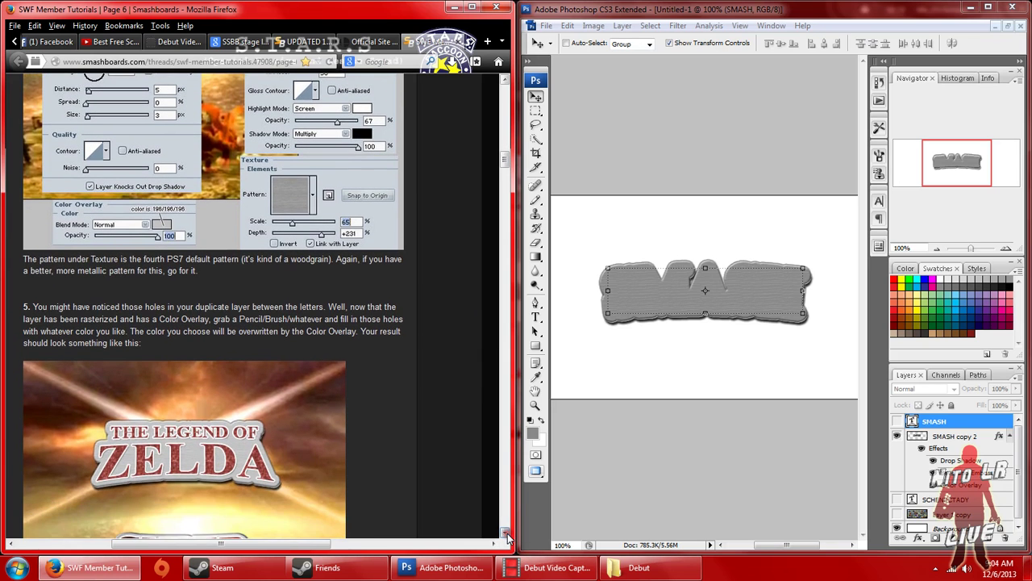
click(508, 537)
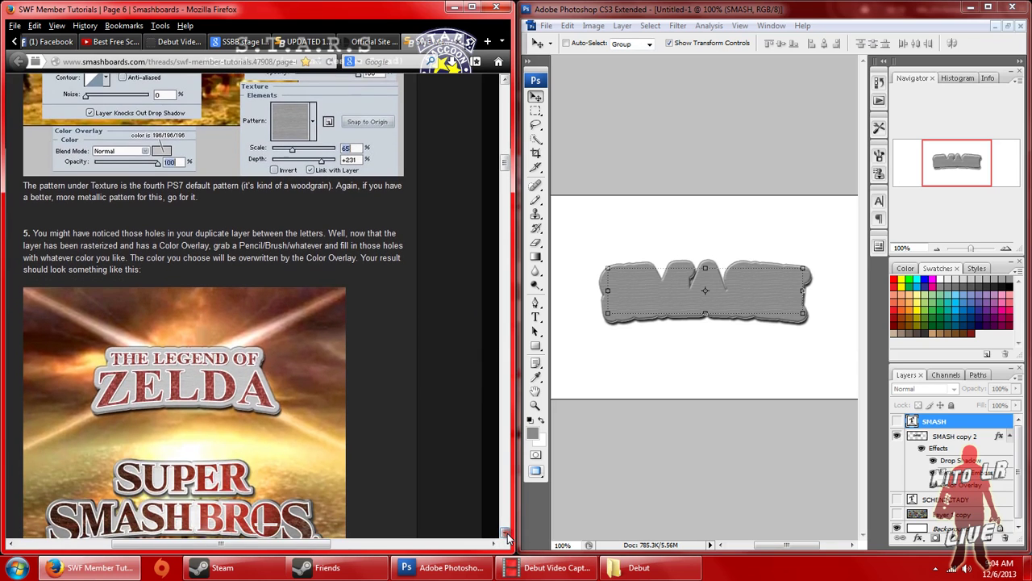
click(508, 537)
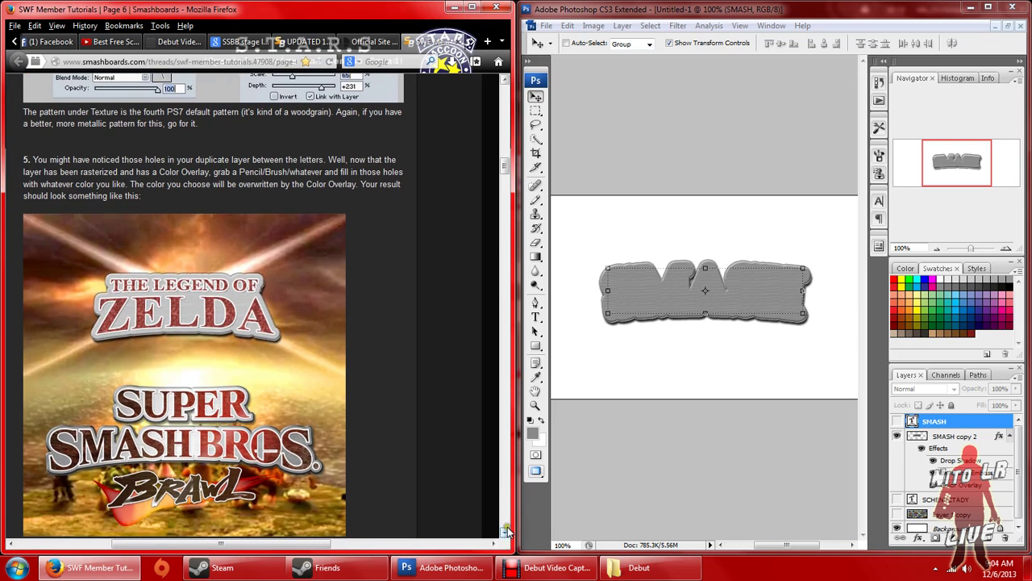
click(504, 165)
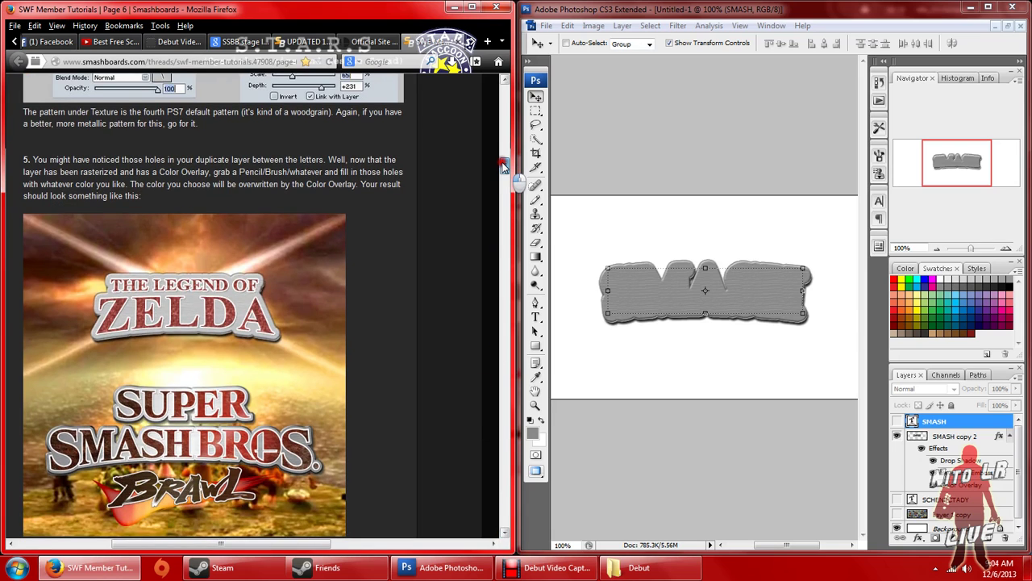
Read the tutorial's step 6 on shading and review its finished logo example in Firefox.
drag(503, 165, 503, 163)
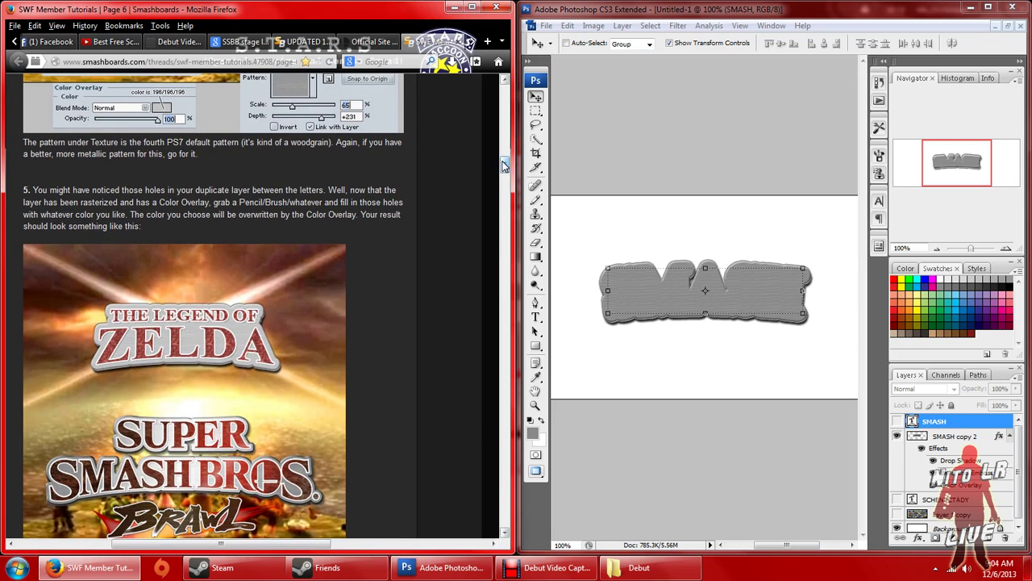
drag(503, 164, 503, 177)
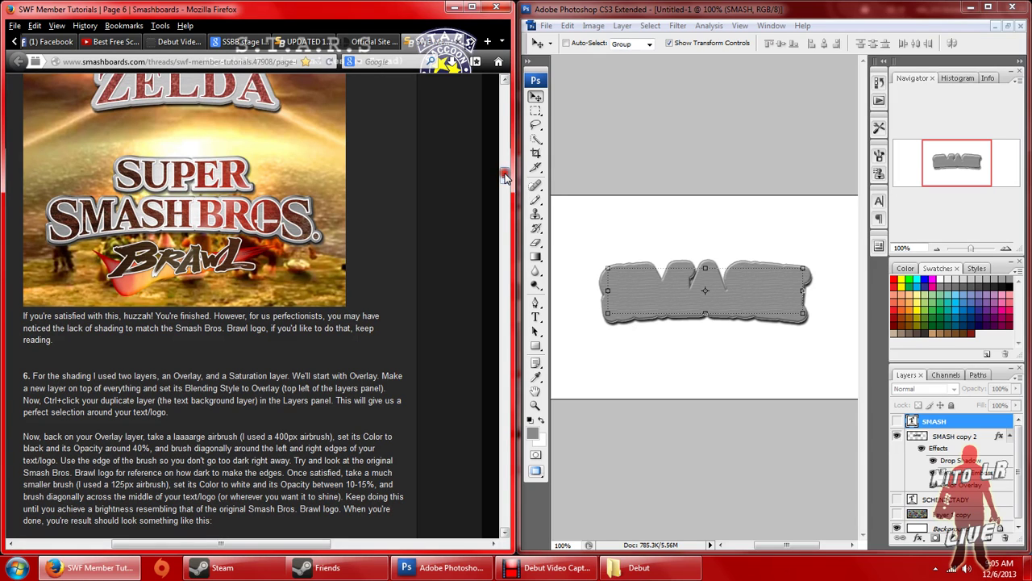
scroll(358, 235, up, 2)
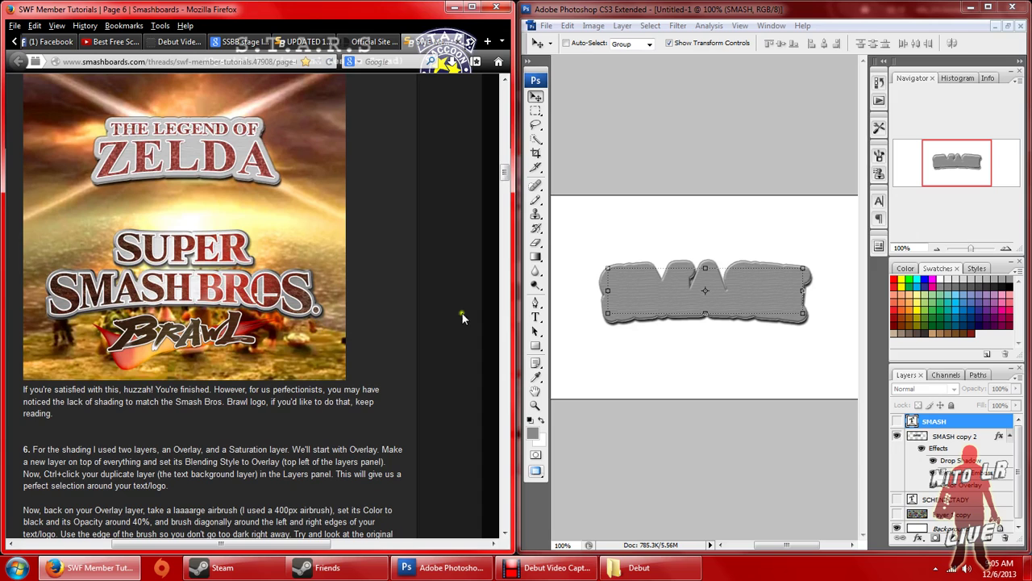
In Photoshop, replace the Color Overlay with a Gradient Overlay in the layer style of SMASH copy 2.
click(949, 437)
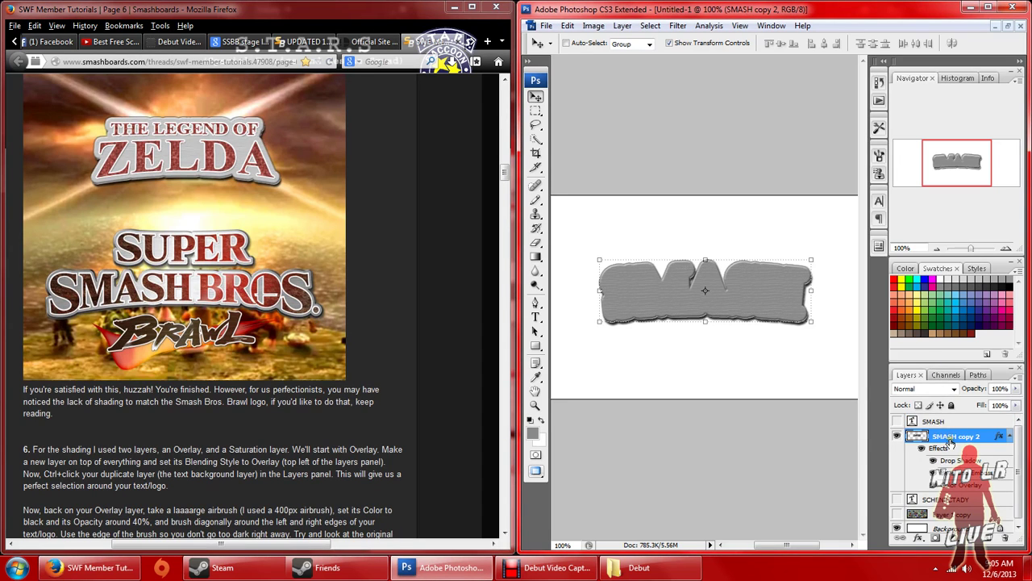
right_click(950, 442)
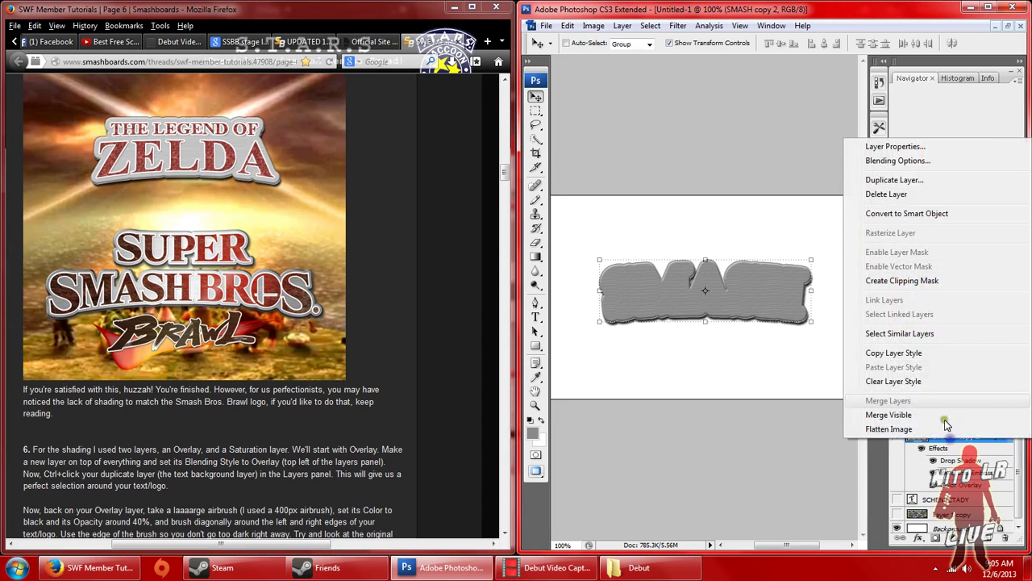
click(907, 161)
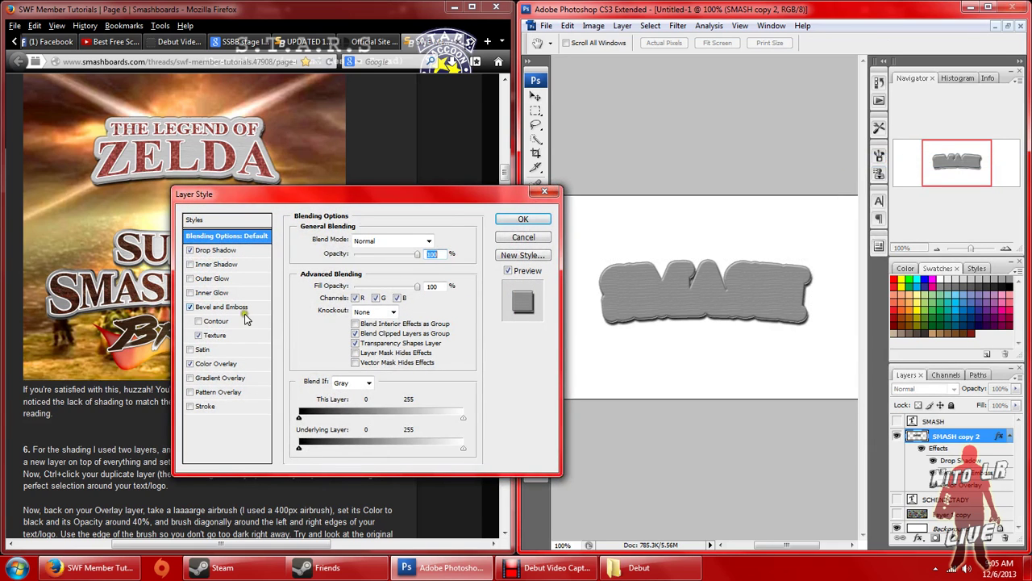
click(190, 364)
click(190, 379)
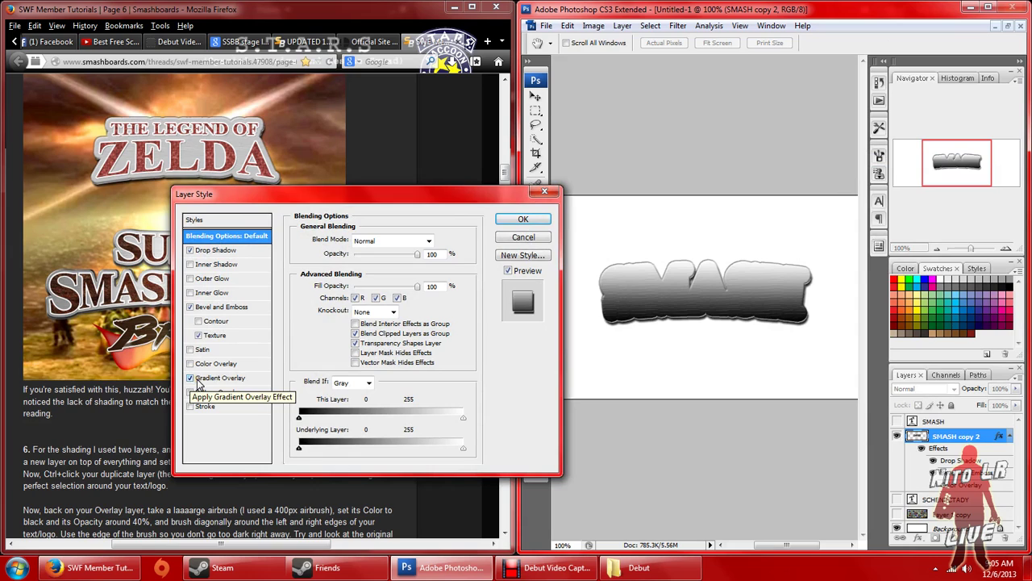
click(200, 365)
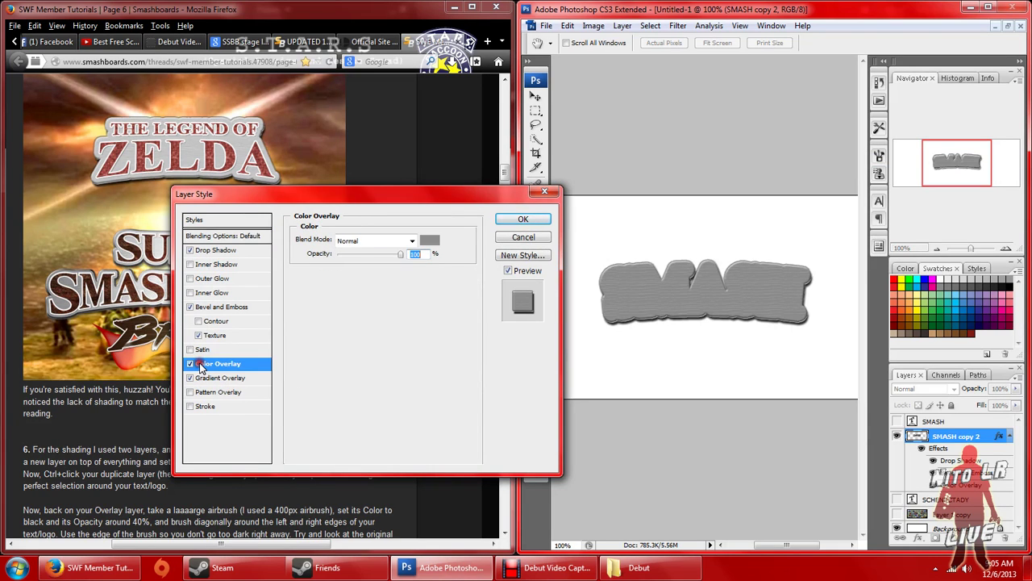
click(191, 364)
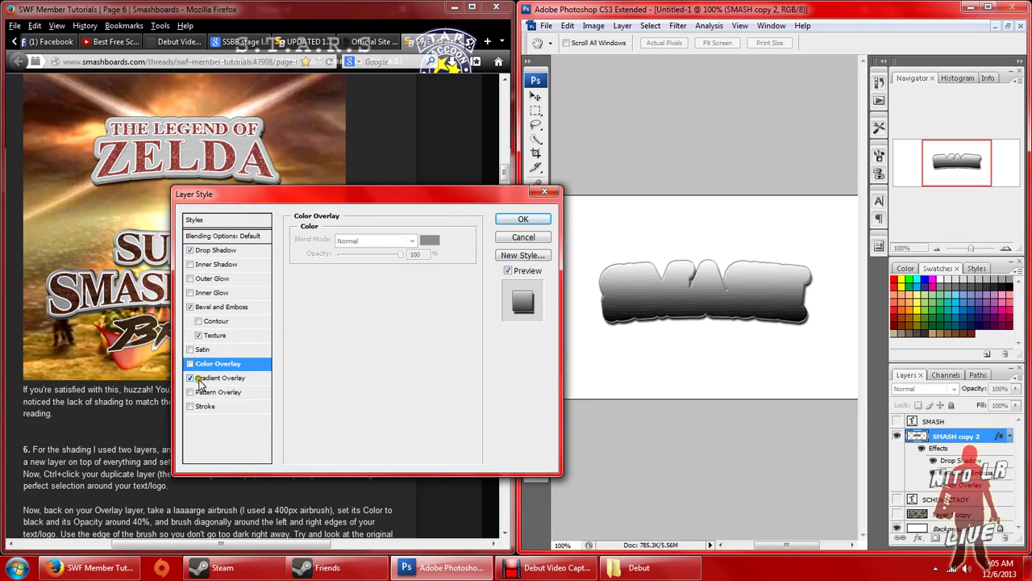
Set the Gradient Overlay's angle to 180° so the gradient runs horizontally across the backing shape.
click(202, 380)
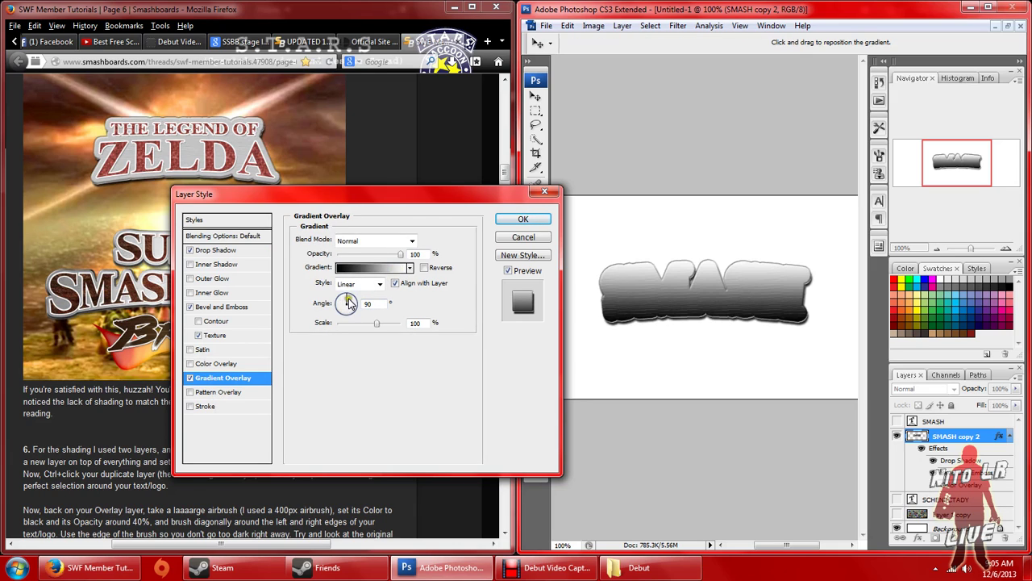
drag(345, 300, 343, 304)
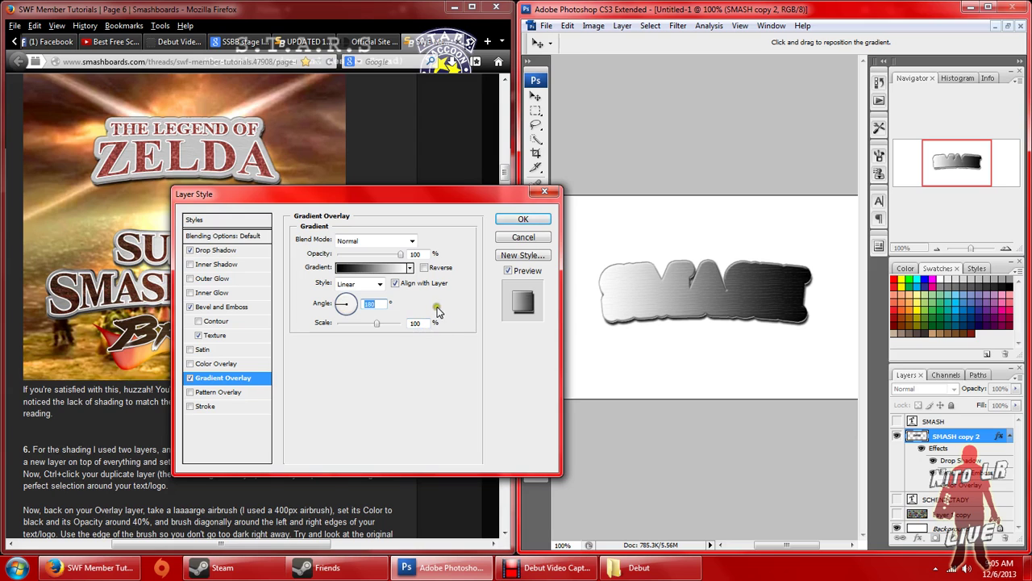
mouse_move(375, 202)
mouse_down()
mouse_move(391, 206)
mouse_move(364, 396)
mouse_move(371, 200)
mouse_up()
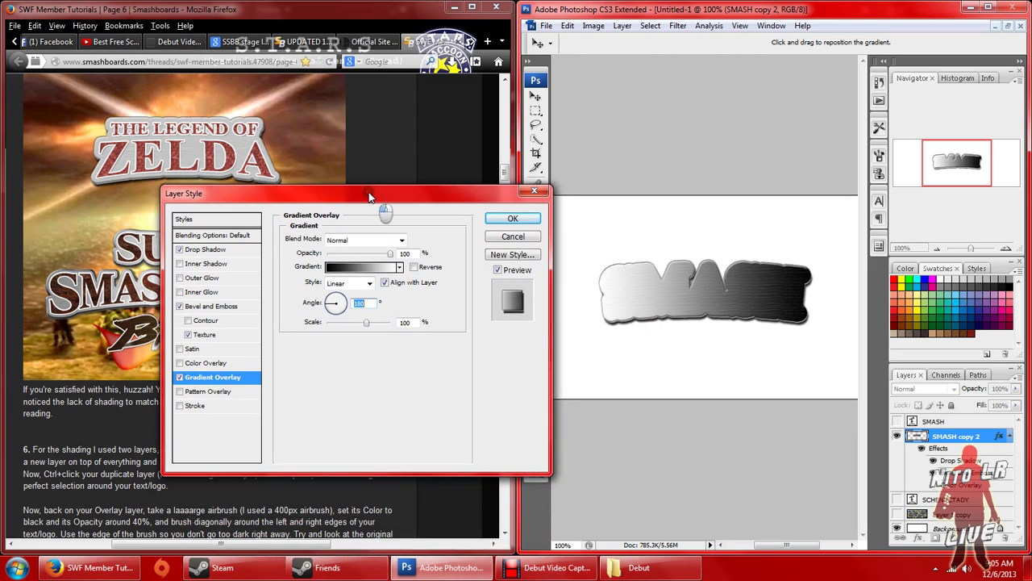
Edit the overlay's gradient so it has a black color stop at 44% and a starting black stop at 1%.
click(348, 268)
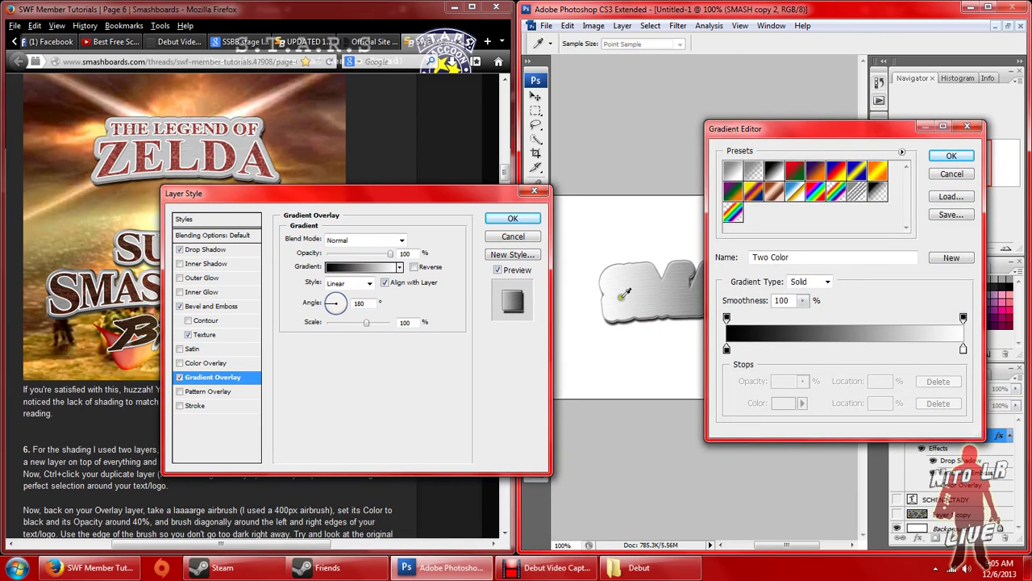
drag(826, 135, 353, 96)
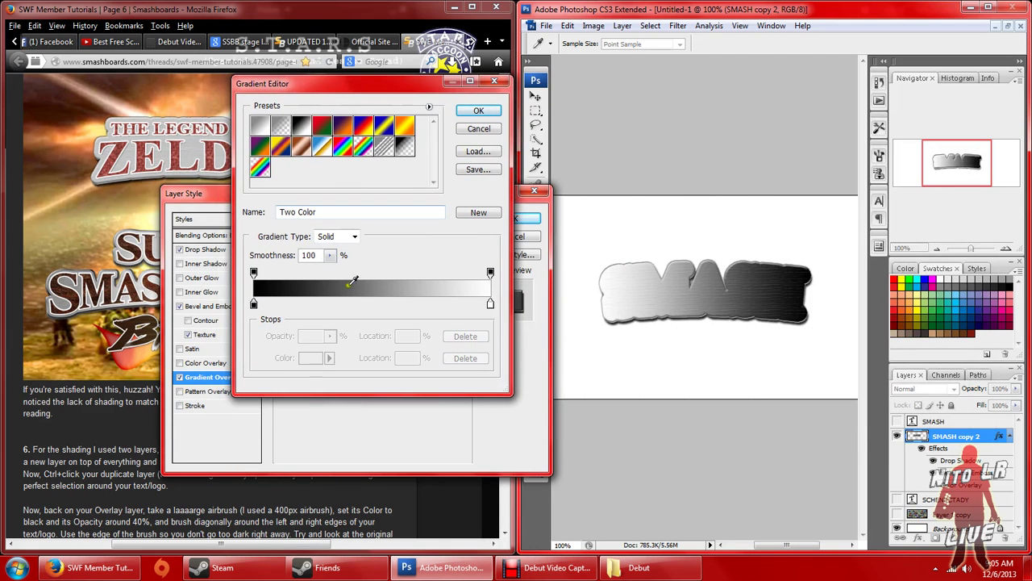
mouse_move(490, 306)
mouse_down()
mouse_move(376, 309)
mouse_move(500, 305)
mouse_up()
drag(253, 305, 358, 307)
click(255, 305)
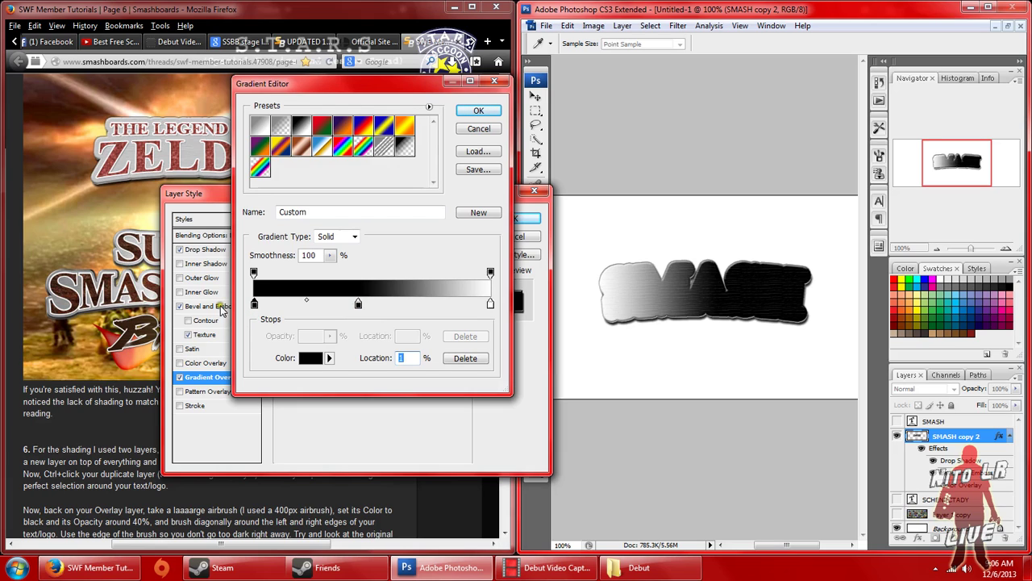
Set the color of the gradient's starting stop to the mid-gray 8e8e8e.
click(254, 311)
click(322, 358)
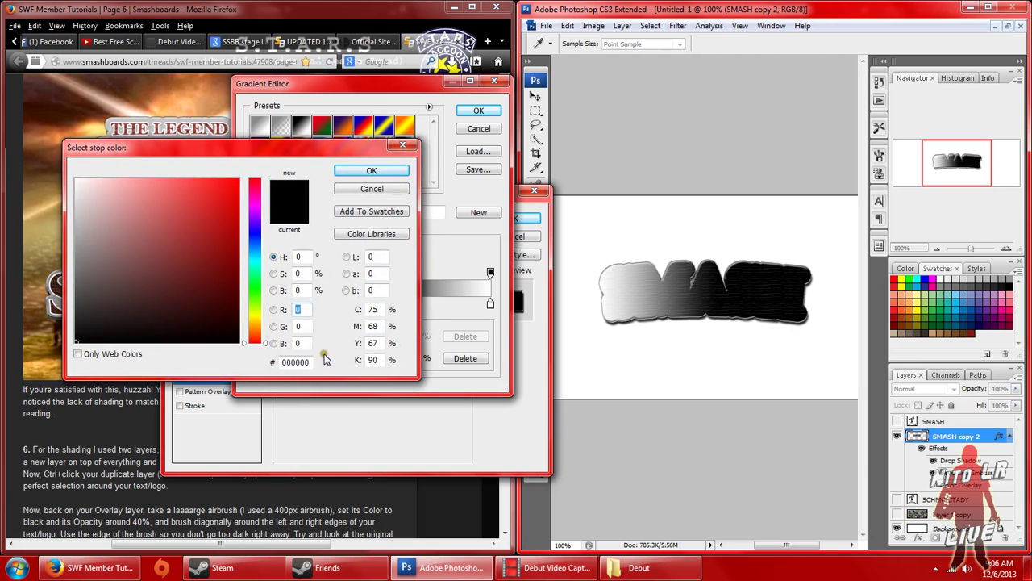
mouse_move(210, 306)
mouse_down()
mouse_move(74, 295)
mouse_move(78, 263)
mouse_up()
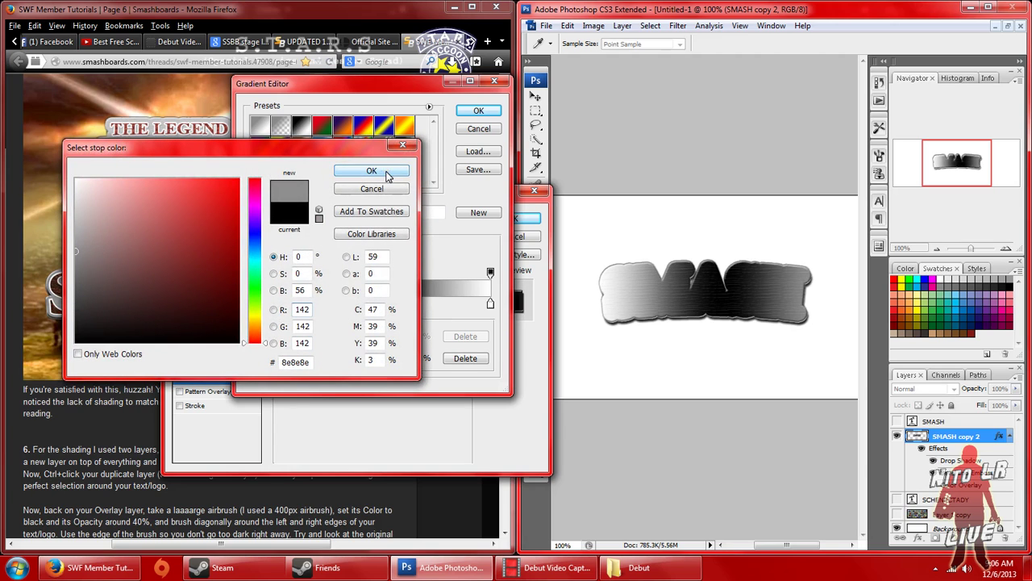
click(385, 176)
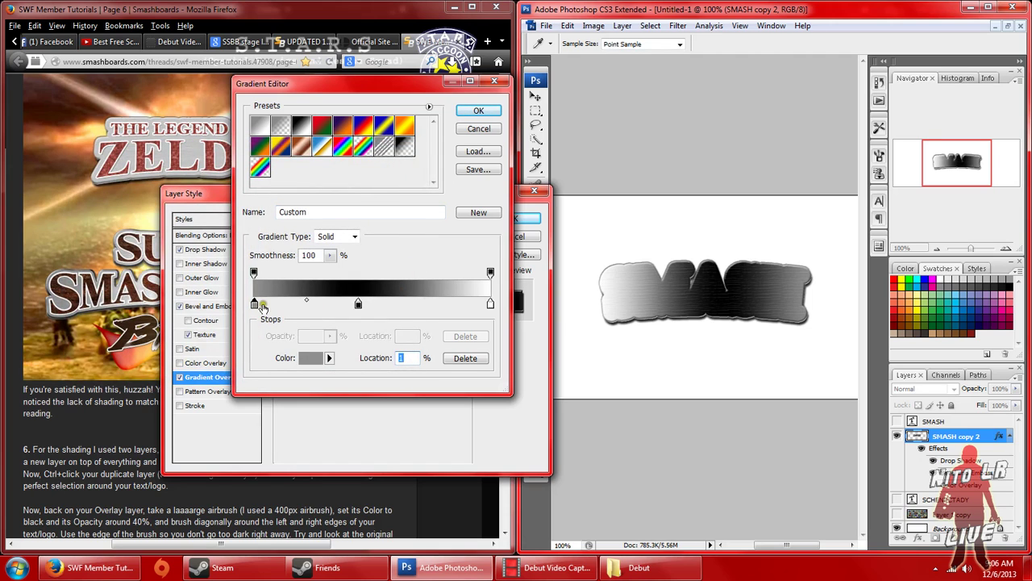
Check the starting stop's color and give the gradient's end stop the same gray, RGB 142, 142, 142.
drag(482, 304, 289, 309)
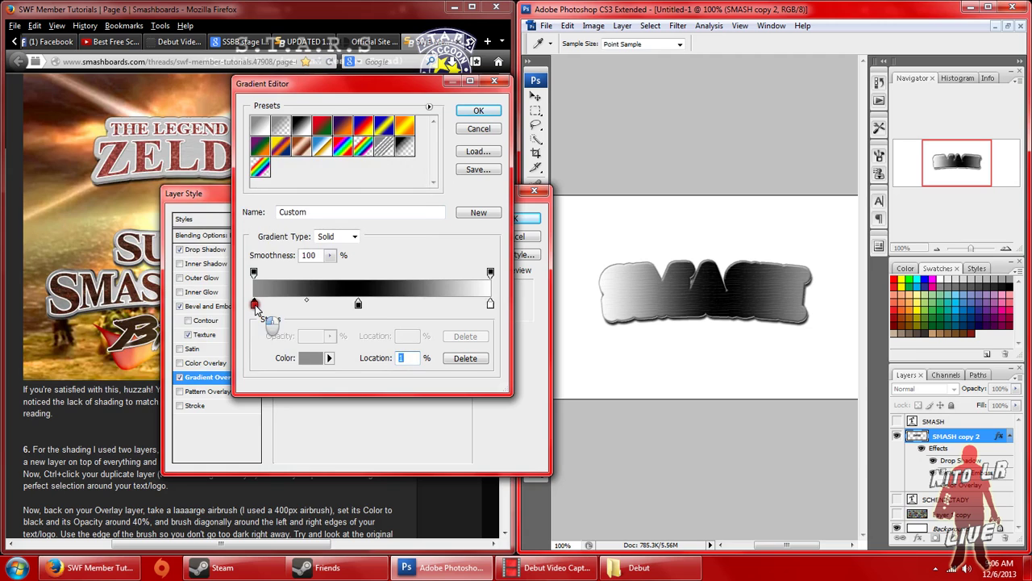
double_click(254, 304)
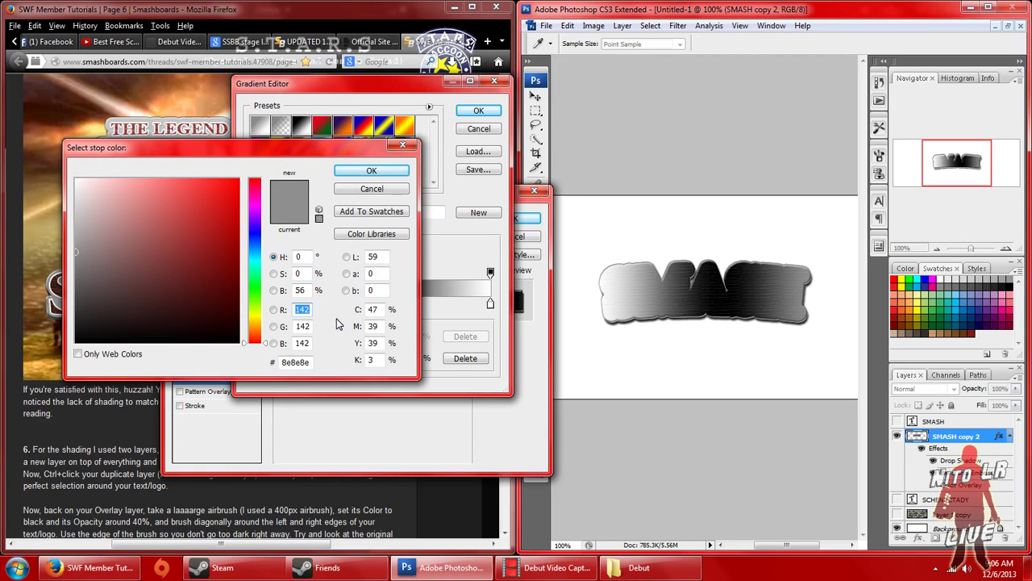
click(372, 170)
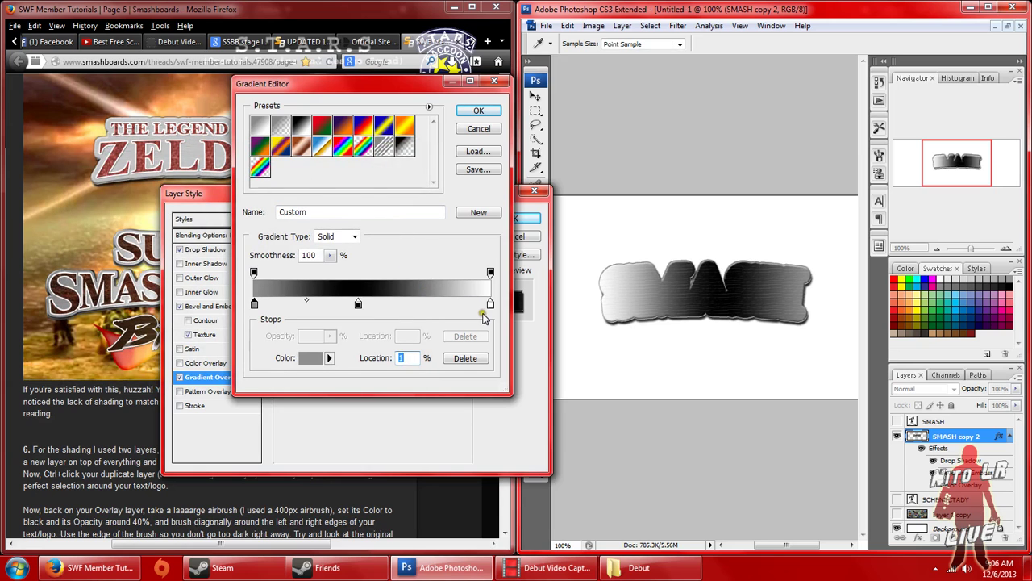
double_click(491, 305)
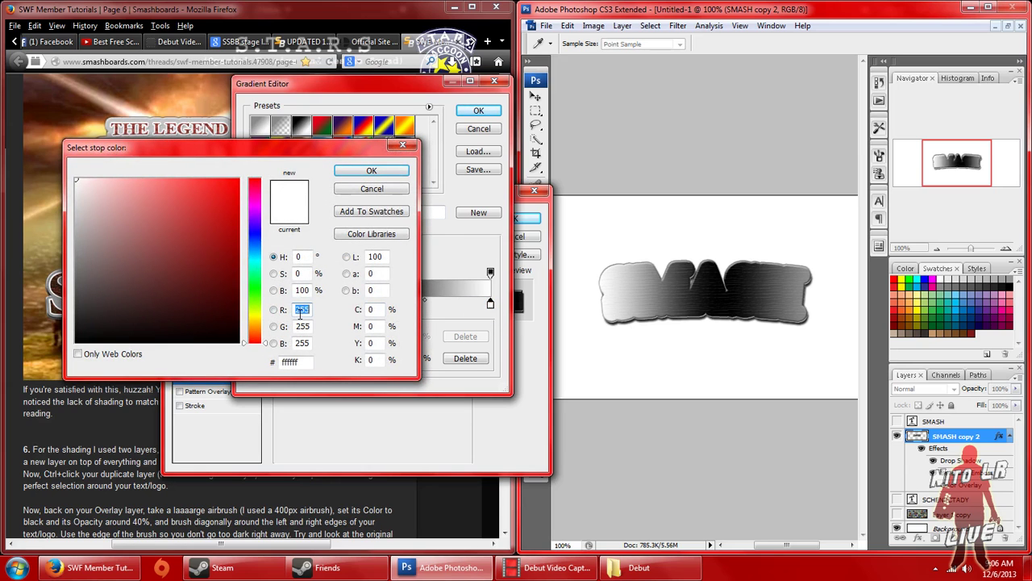
text(142)
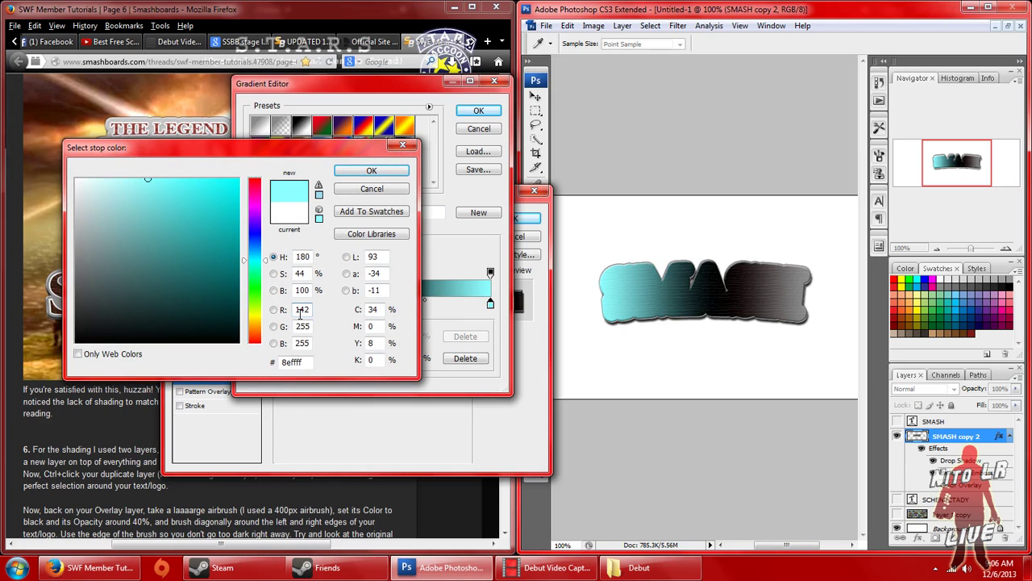
key(Tab)
text(142)
key(Tab)
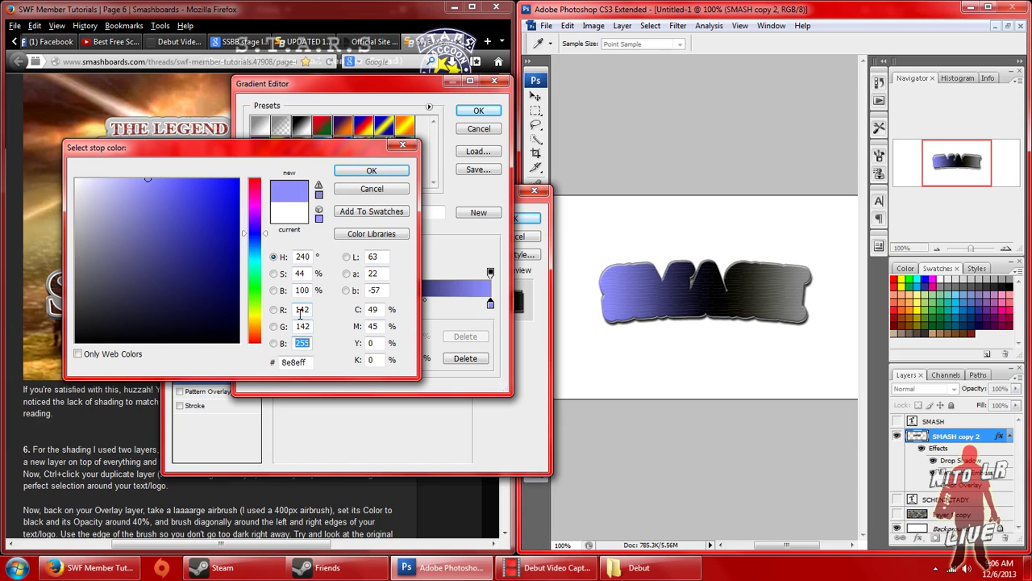
text(142)
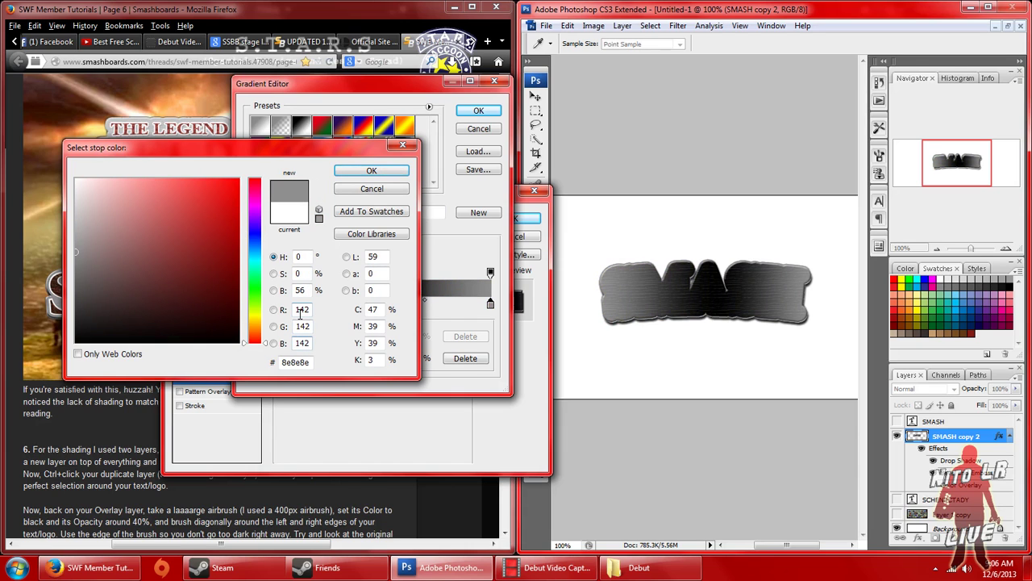
click(367, 172)
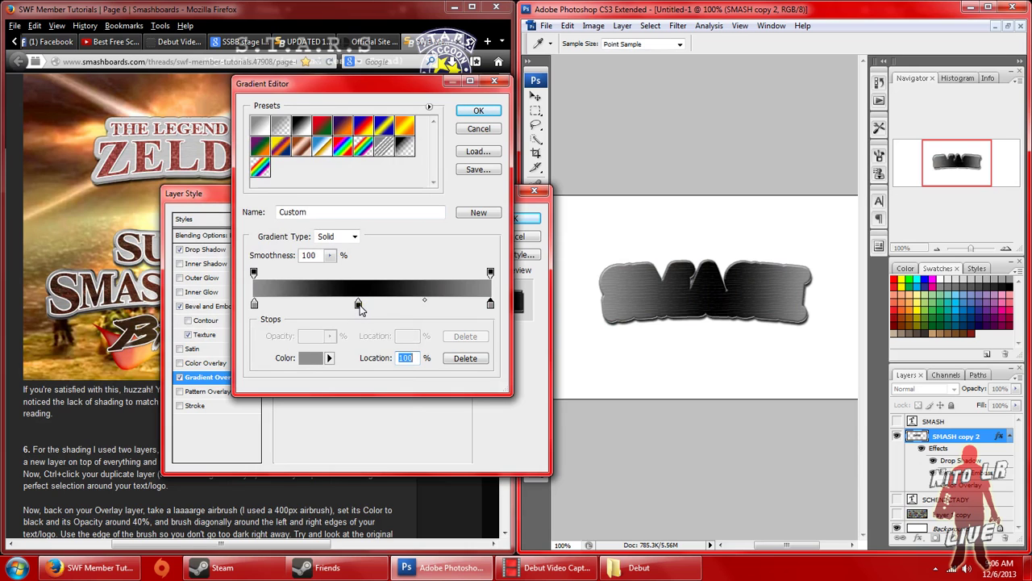
Set the color of the gradient's middle stop to the light gray e5e1e1.
double_click(358, 305)
click(89, 189)
drag(106, 211, 71, 174)
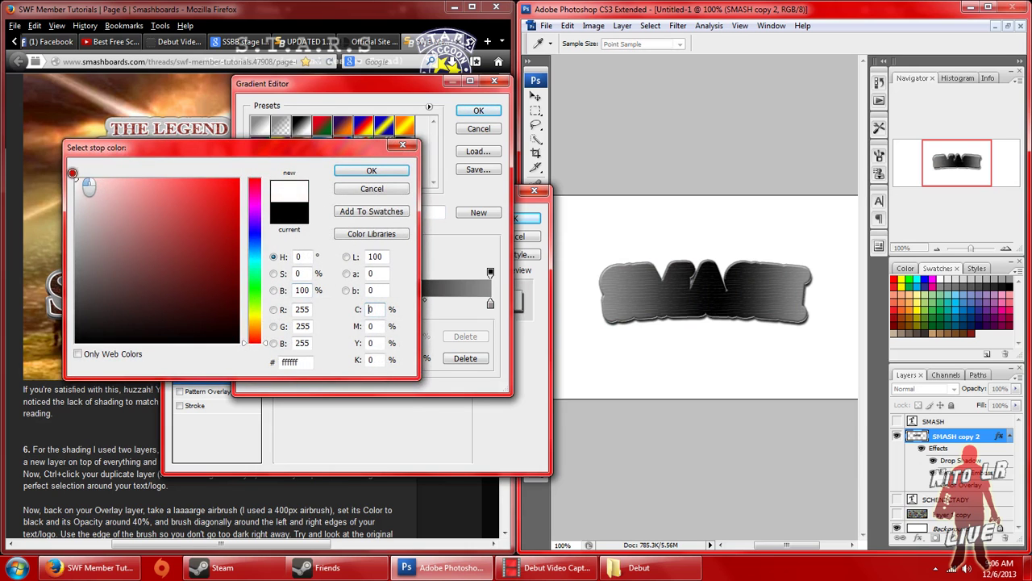
drag(367, 174, 348, 179)
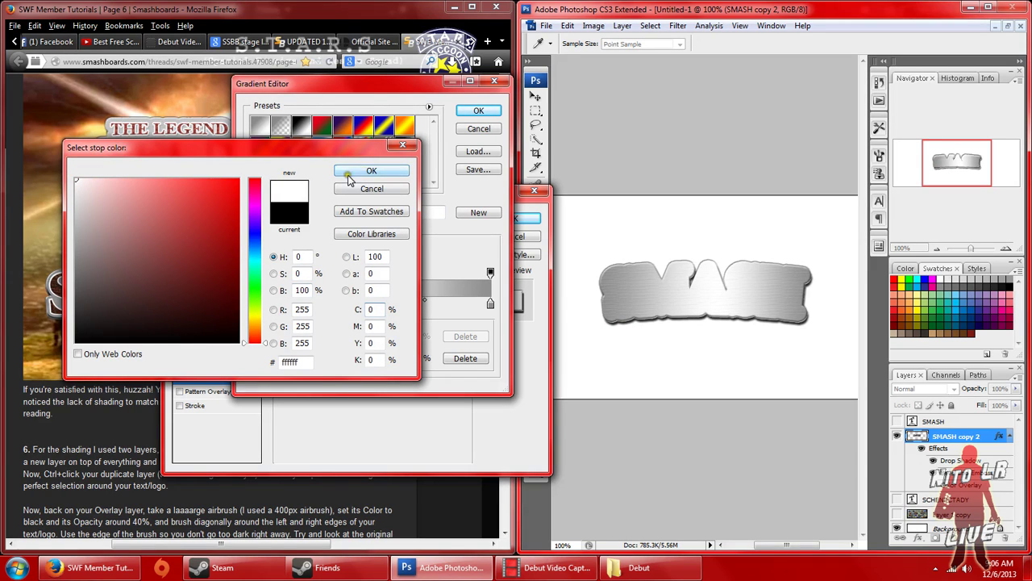
drag(73, 200, 76, 211)
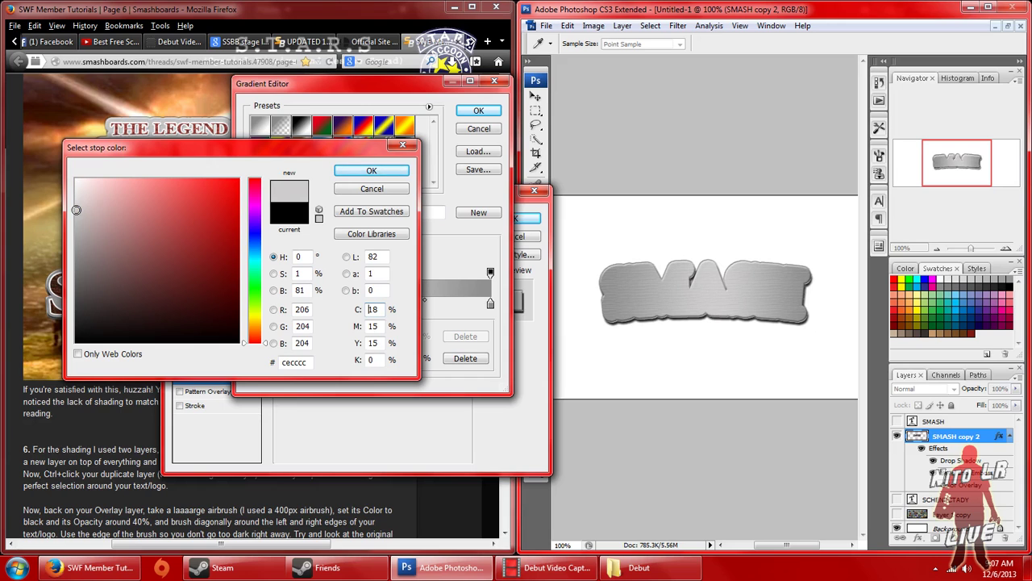
click(77, 195)
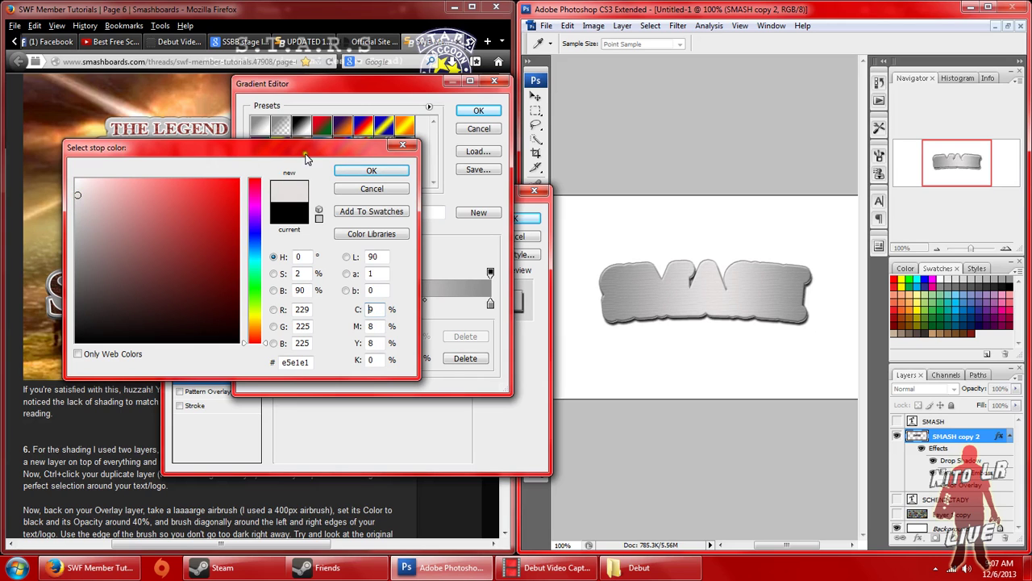
click(351, 170)
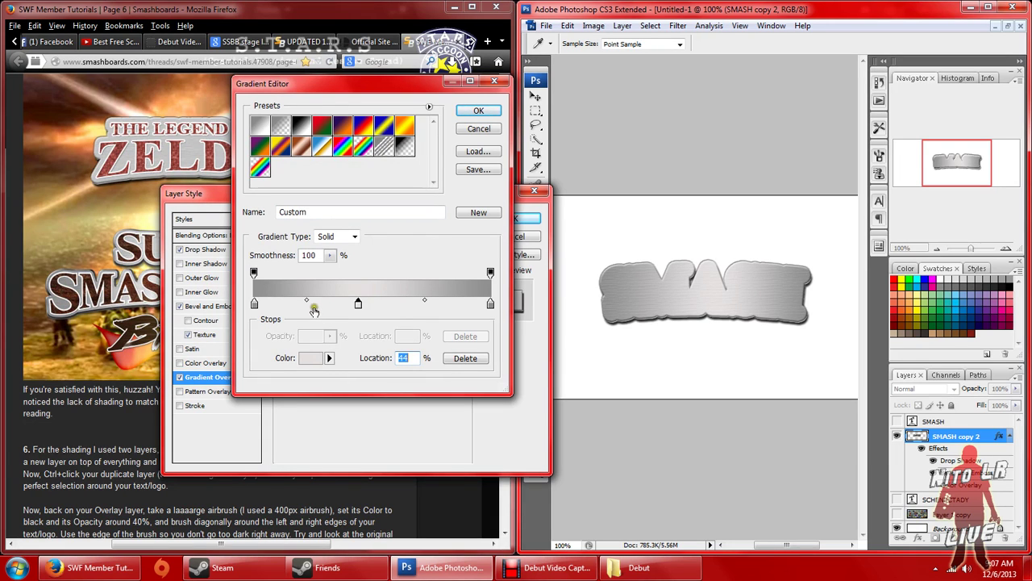
Shift the gradient's midpoints outward, to 31% between the first two stops and 77% between the last two.
click(308, 302)
click(305, 304)
drag(305, 304, 359, 307)
click(256, 304)
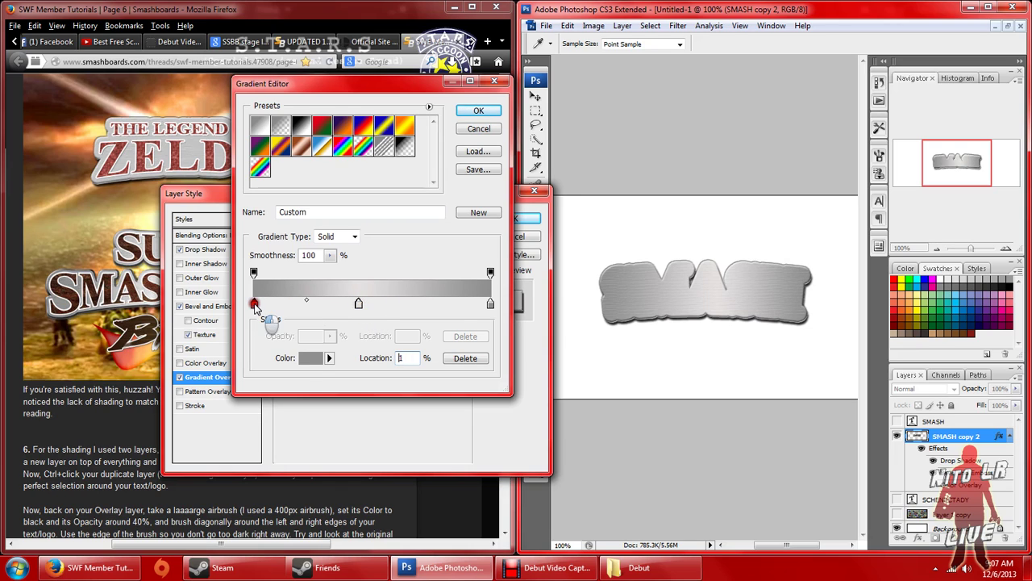
drag(306, 303, 289, 303)
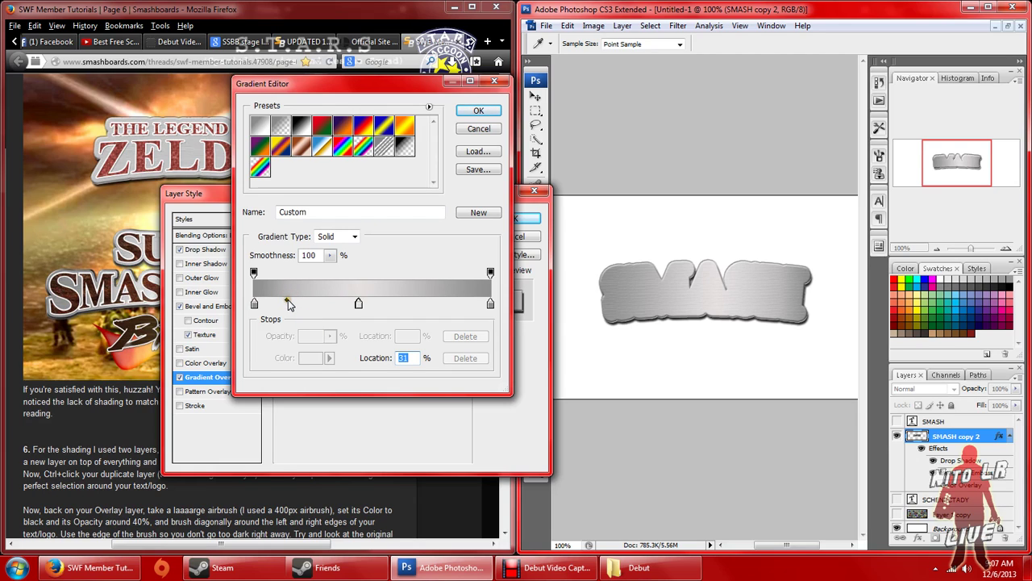
click(491, 304)
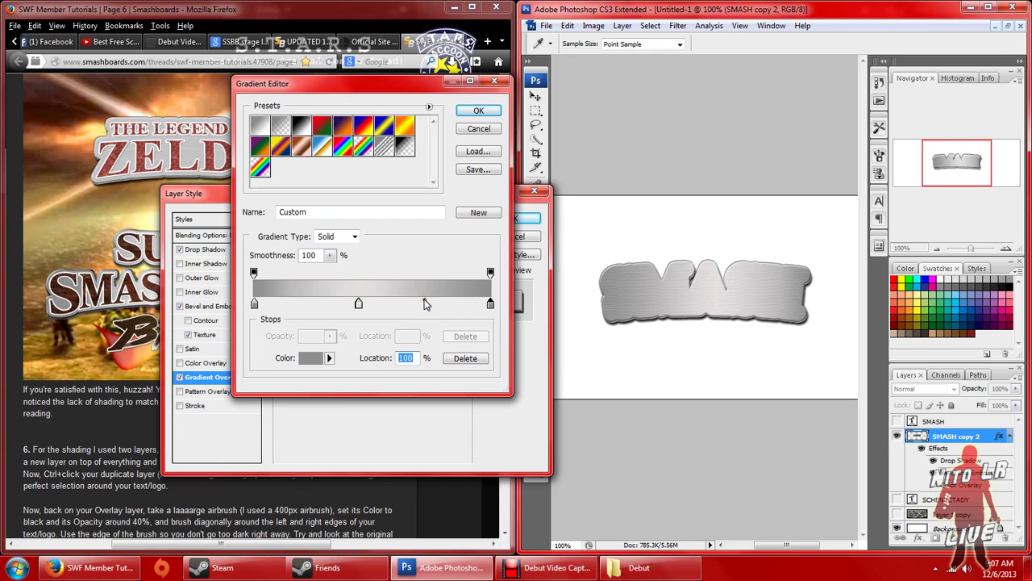
drag(426, 303, 454, 314)
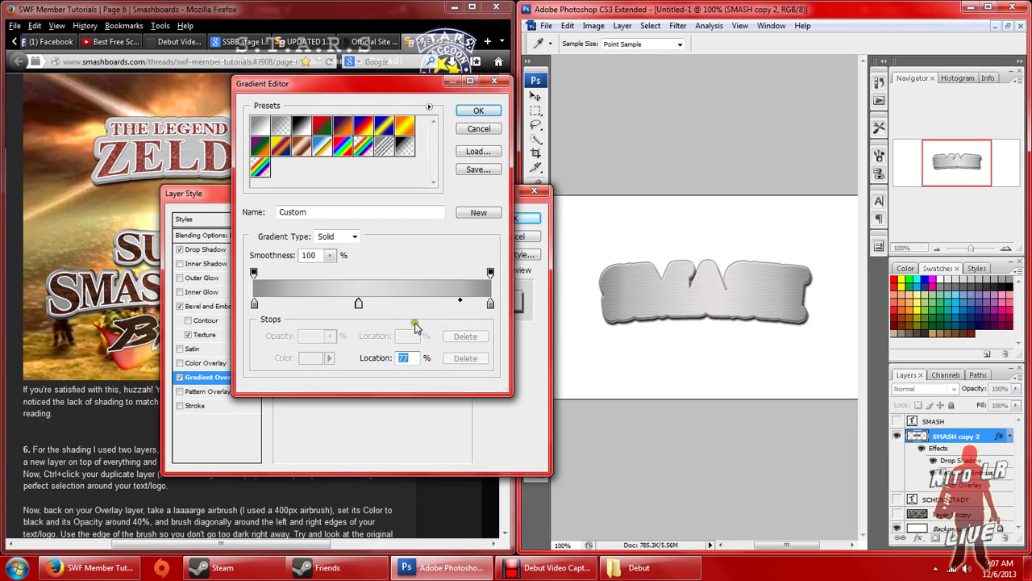
Set the gradient's midpoints to 50% between the first two stops and 42% between the last two, and apply the Gradient Overlay.
click(457, 305)
drag(460, 304, 417, 306)
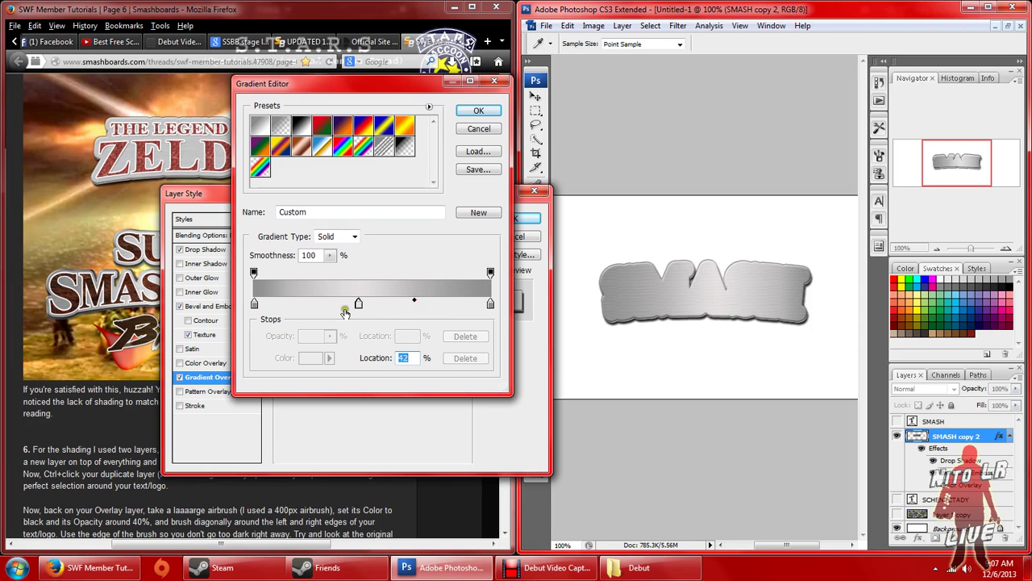
drag(256, 308, 352, 314)
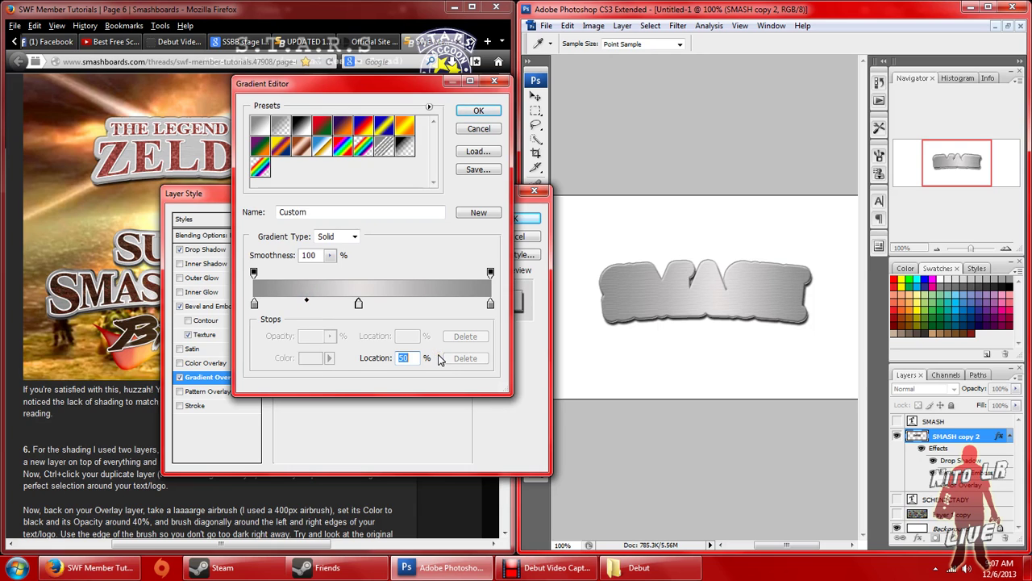
click(479, 111)
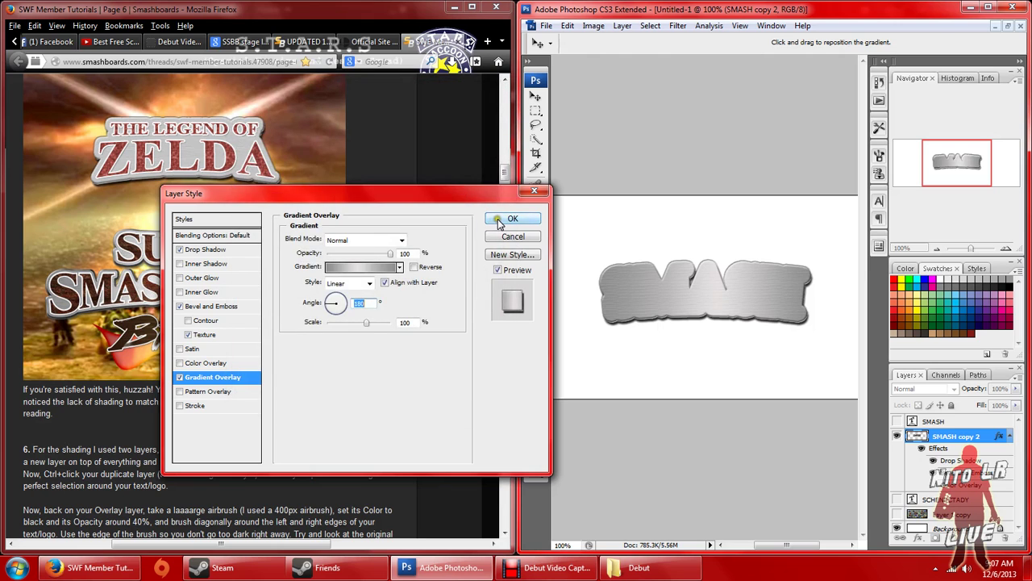
click(489, 219)
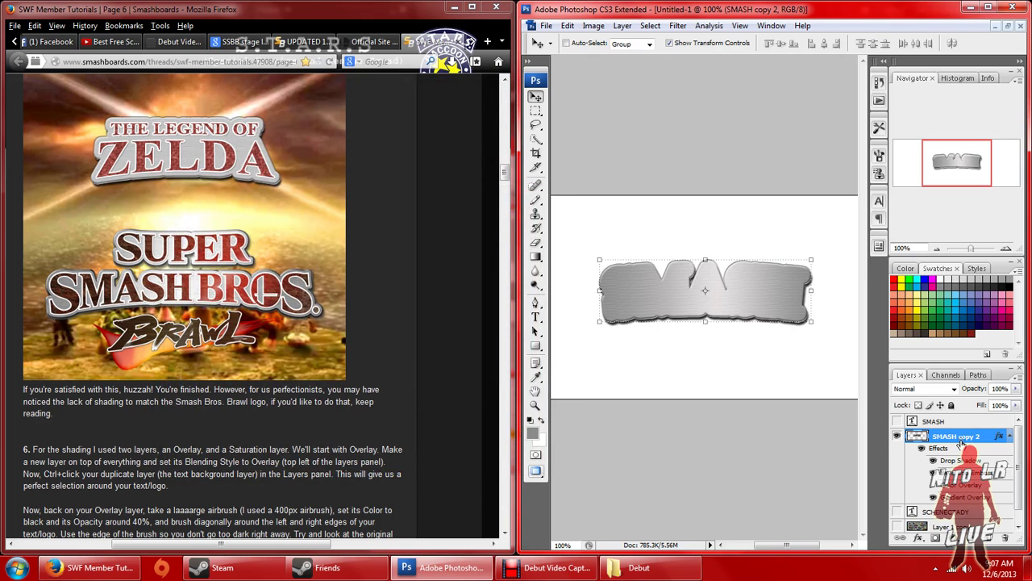
Rename the SMASH copy 2 layer as SMASH TEXT BG.
double_click(958, 437)
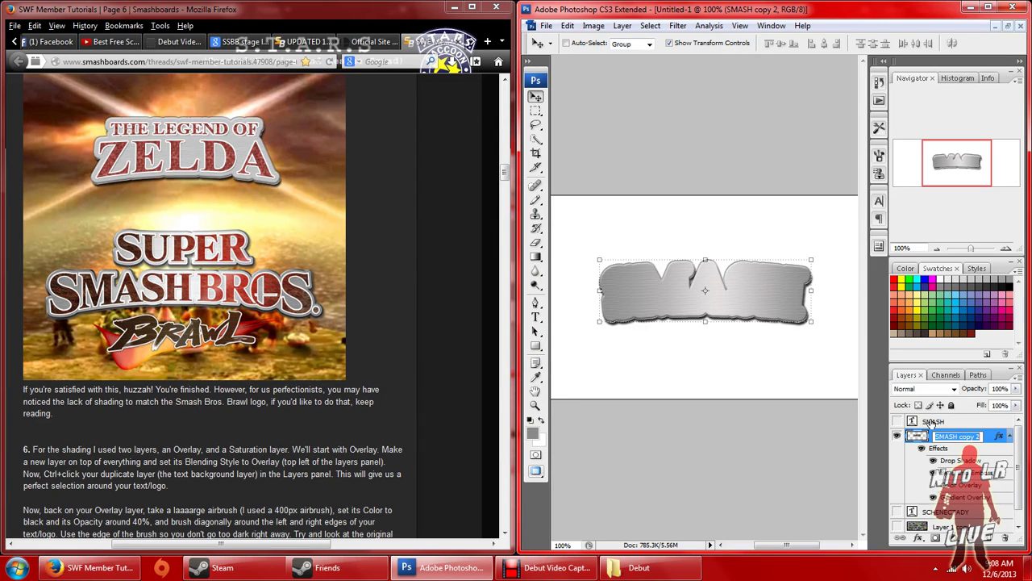
text(SMASH copy)
key(BackSpace)
key(BackSpace)
key(BackSpace)
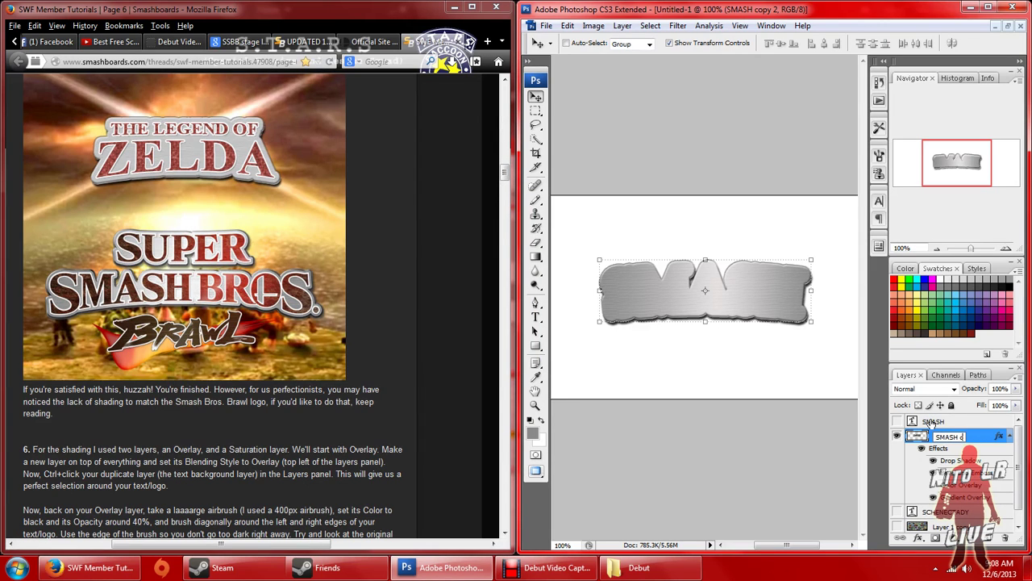
text(TEXT BG)
Check the SMASH TEXT BG layer by toggling its visibility, then show and select the SMASH text layer.
click(896, 436)
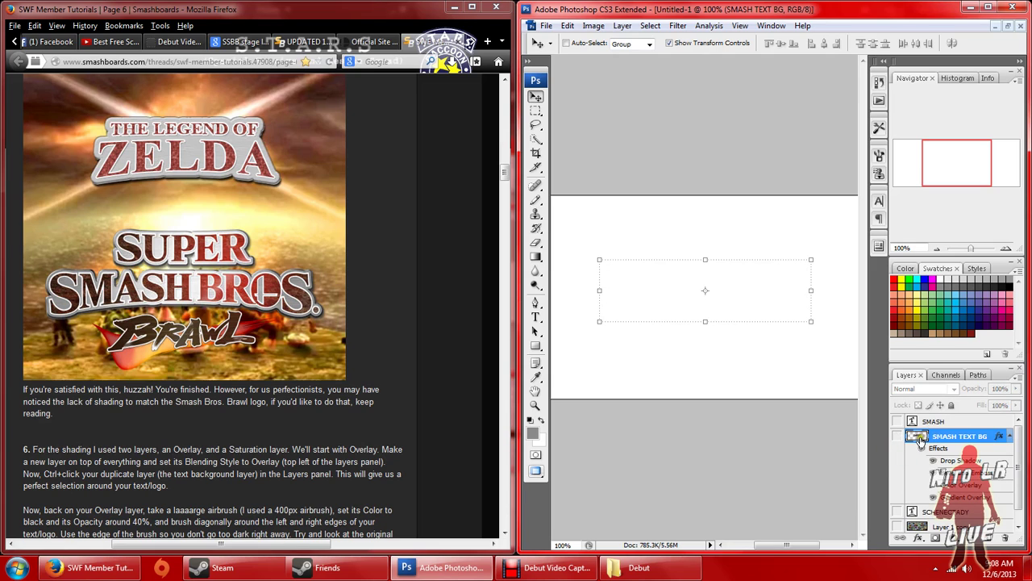
click(898, 436)
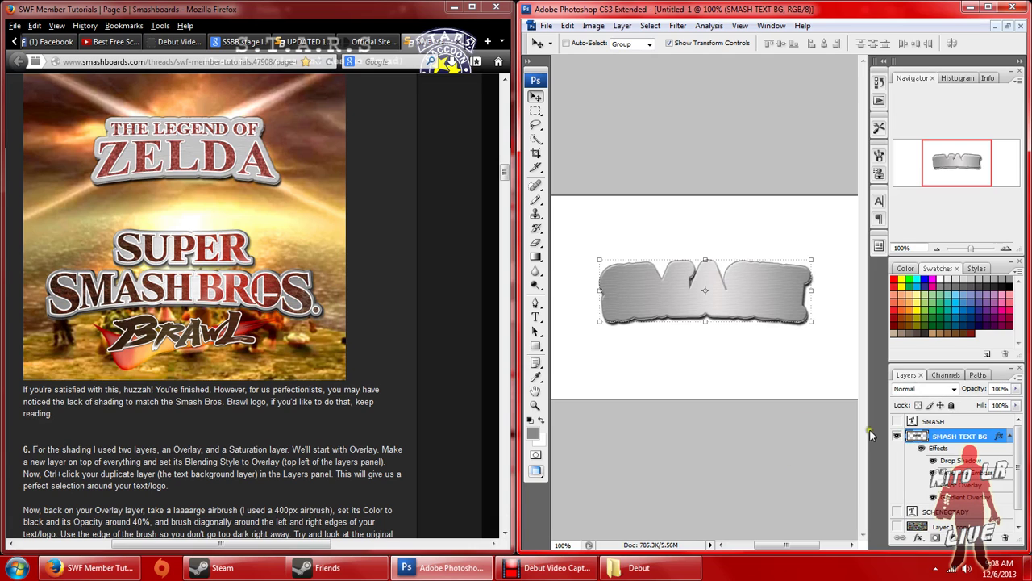
click(897, 422)
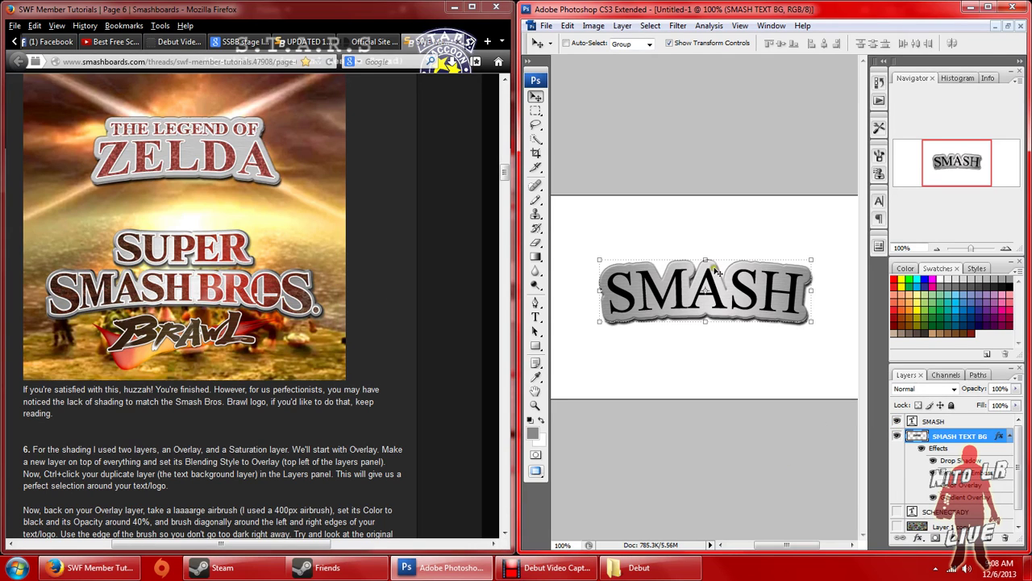
click(929, 421)
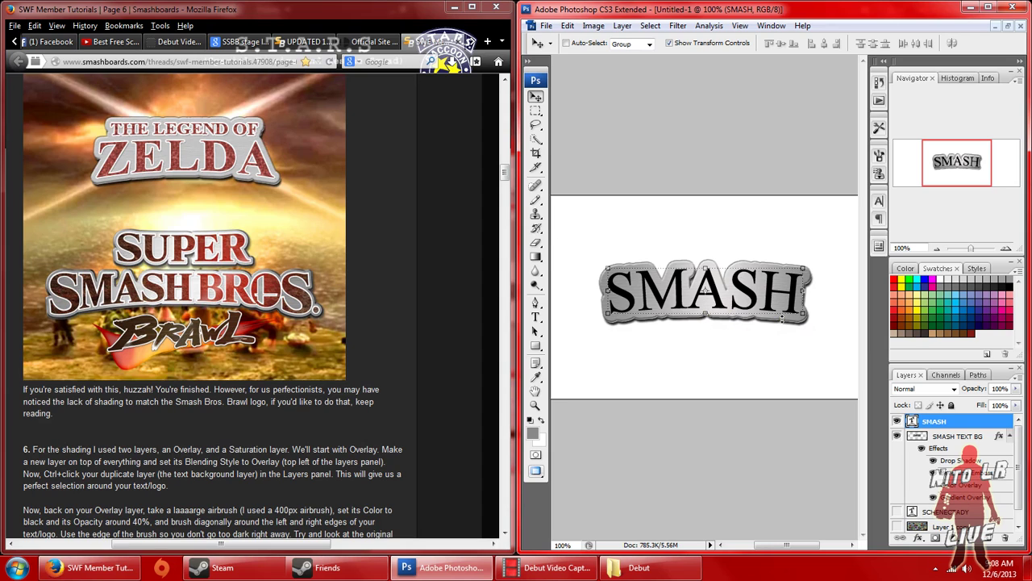
Switch to Firefox and bring up the official Super Smash Bros. site to examine its logo lettering.
click(89, 570)
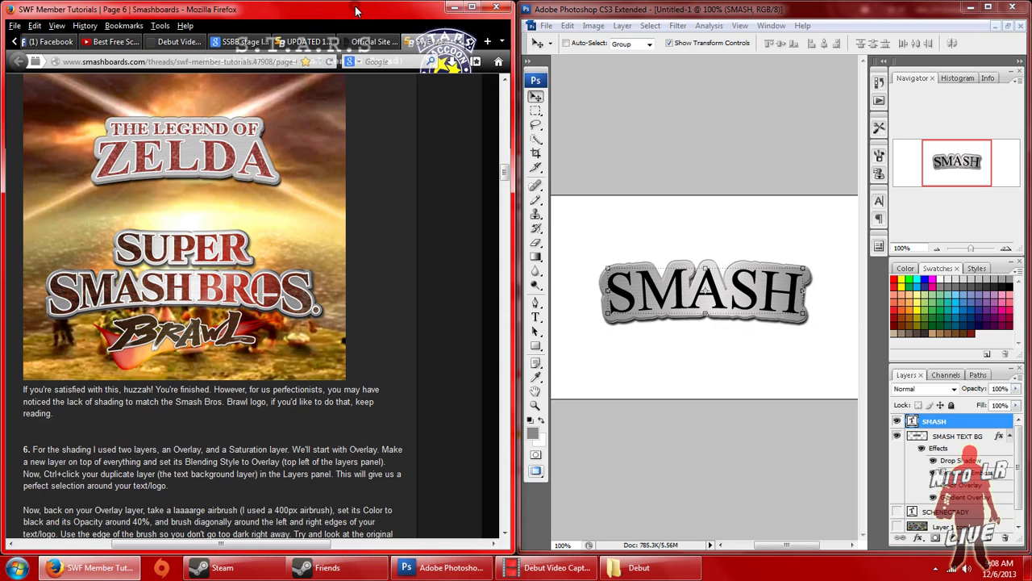
click(472, 7)
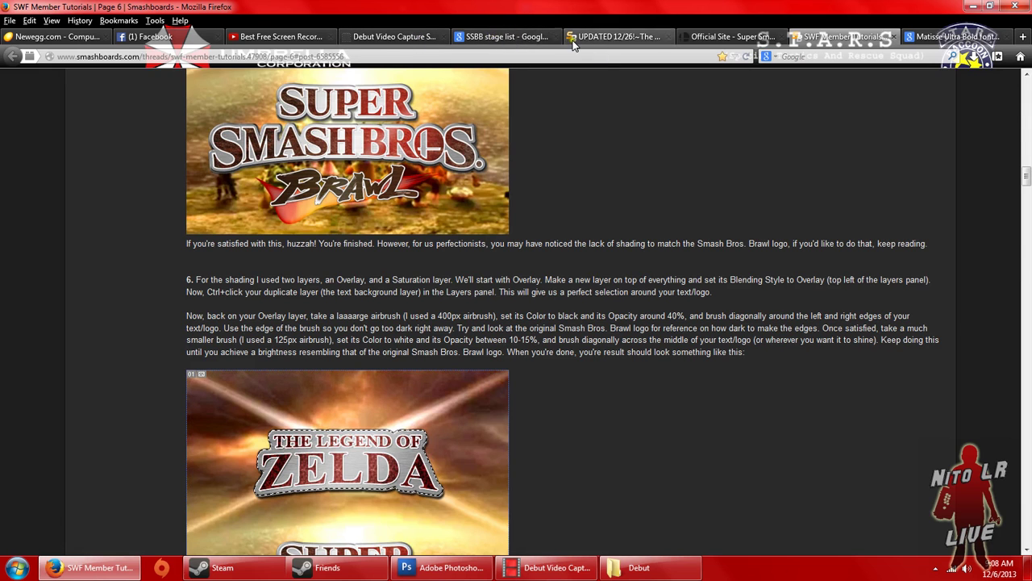
click(480, 41)
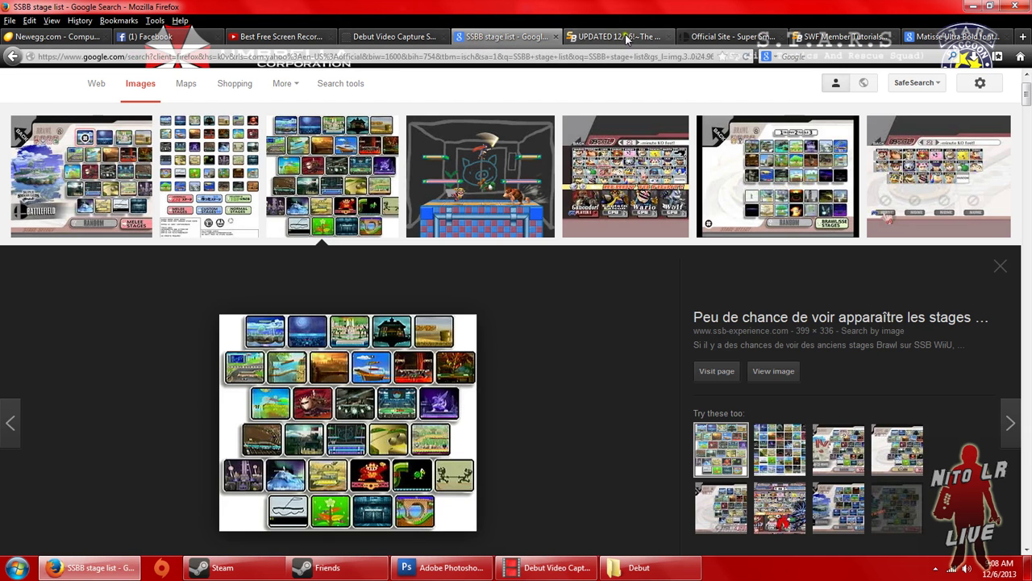
click(730, 36)
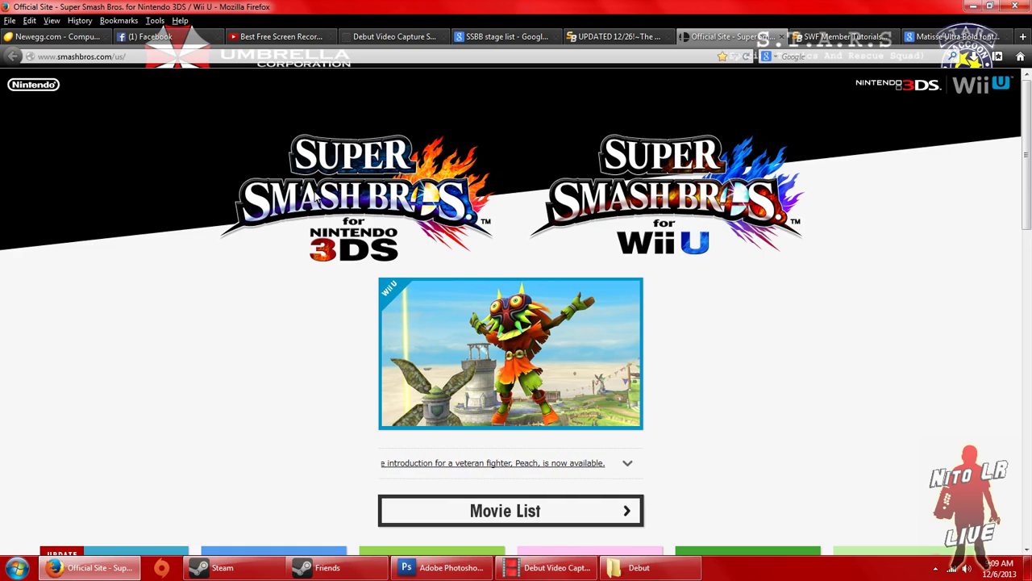
Return to Photoshop, show the SCHENECTADY layer, hide SMASH and SMASH TEXT BG, and widen the window to fit the canvas.
click(479, 574)
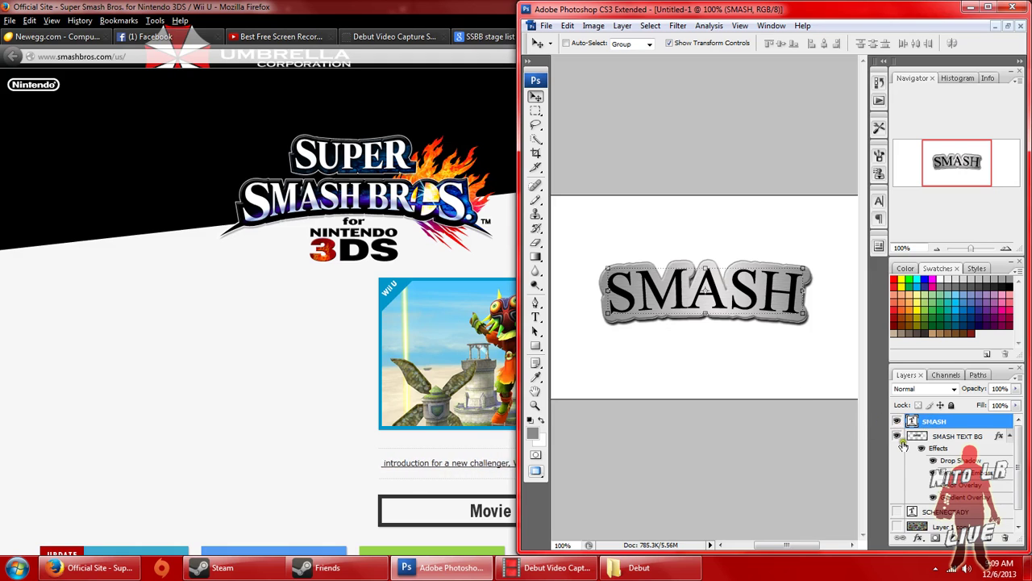
click(897, 511)
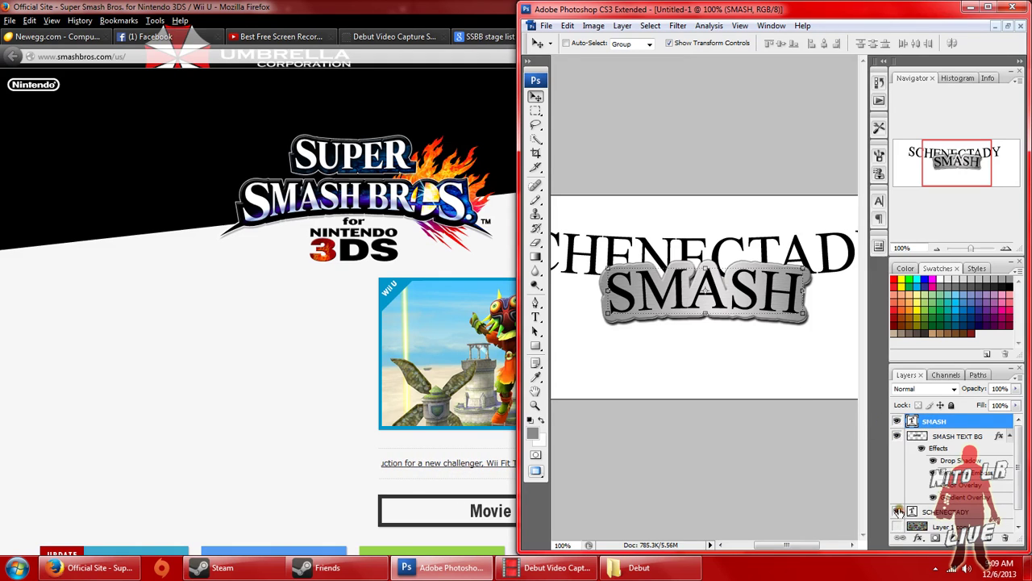
drag(895, 423, 896, 435)
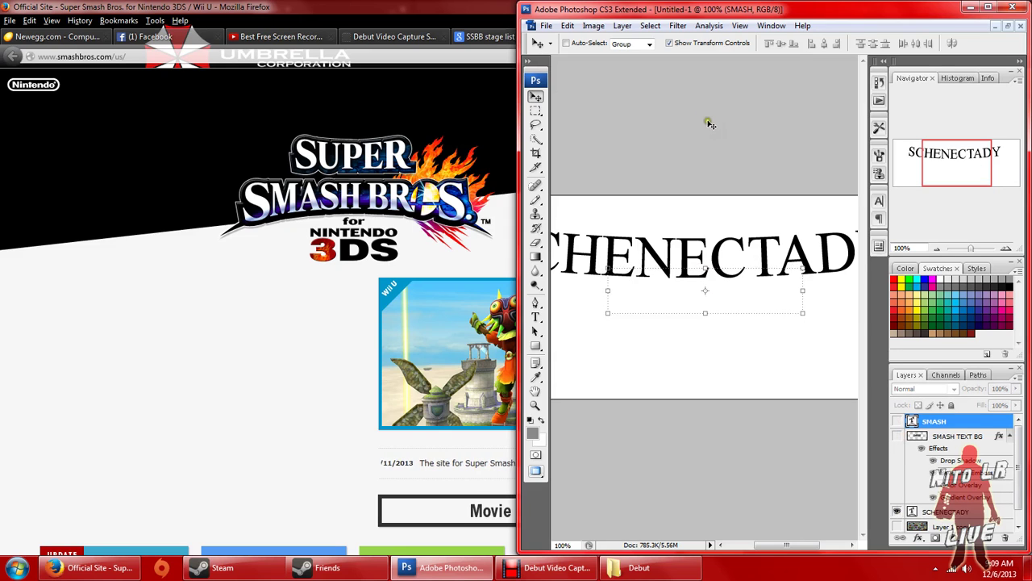
drag(514, 122, 189, 122)
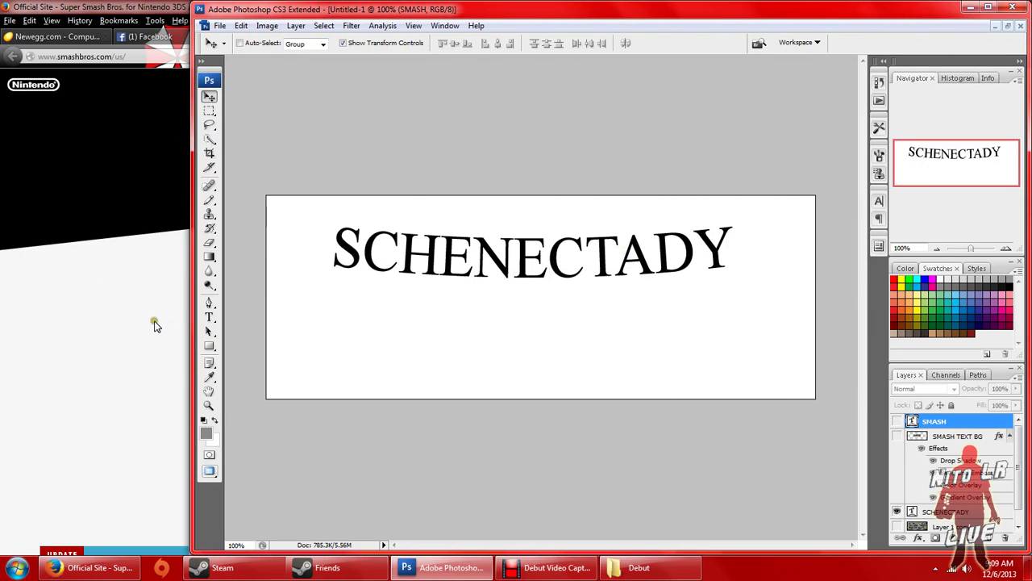
Warp the SCHENECTADY text with the Arc Lower style, comparing its shape with the official logo.
click(209, 317)
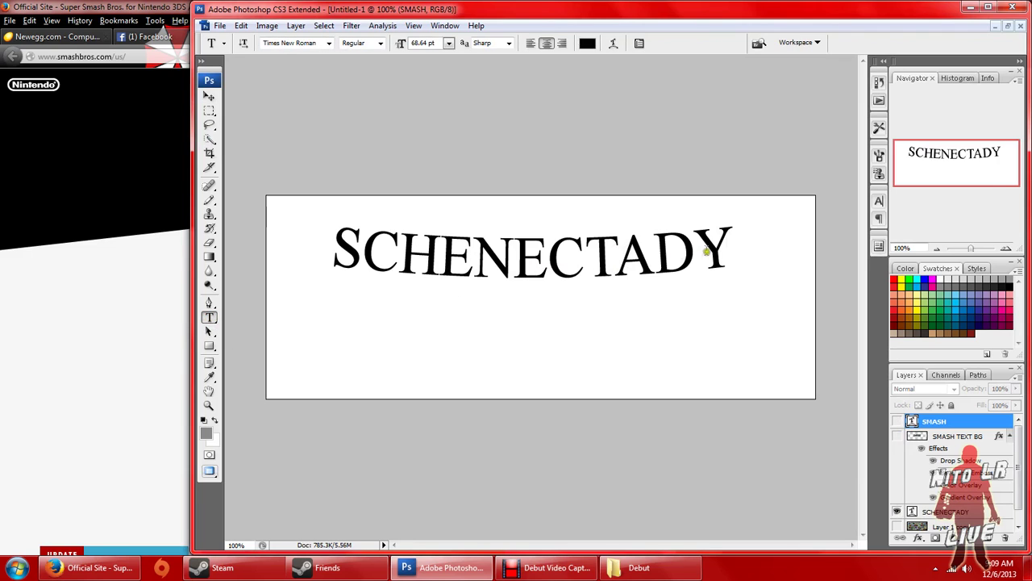
drag(729, 247, 338, 255)
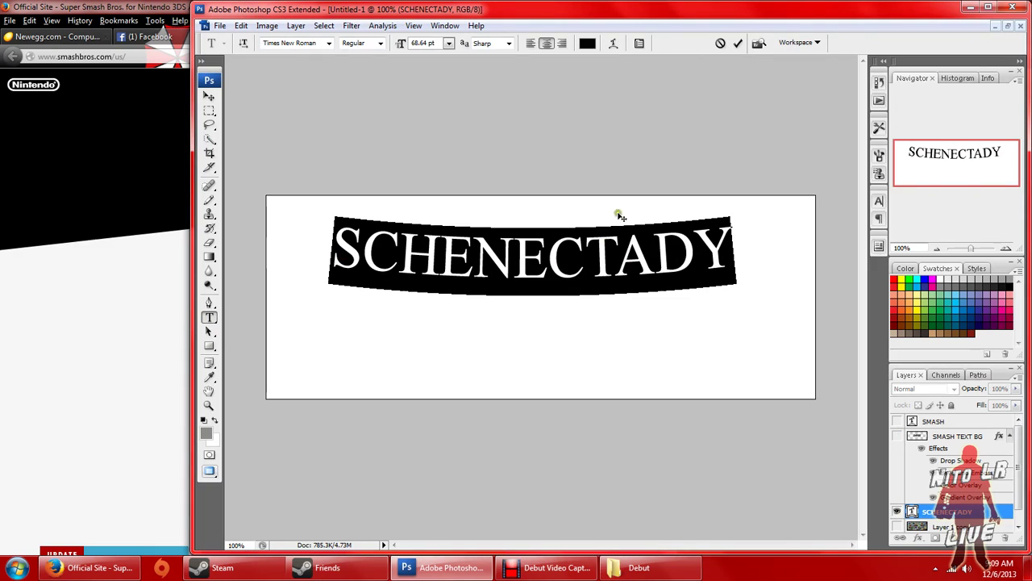
click(615, 43)
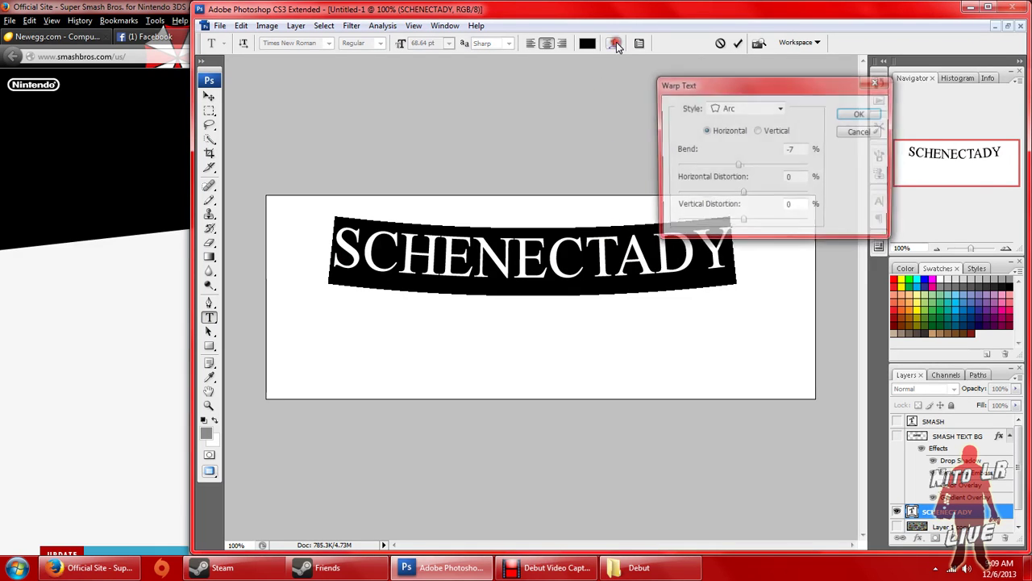
click(780, 109)
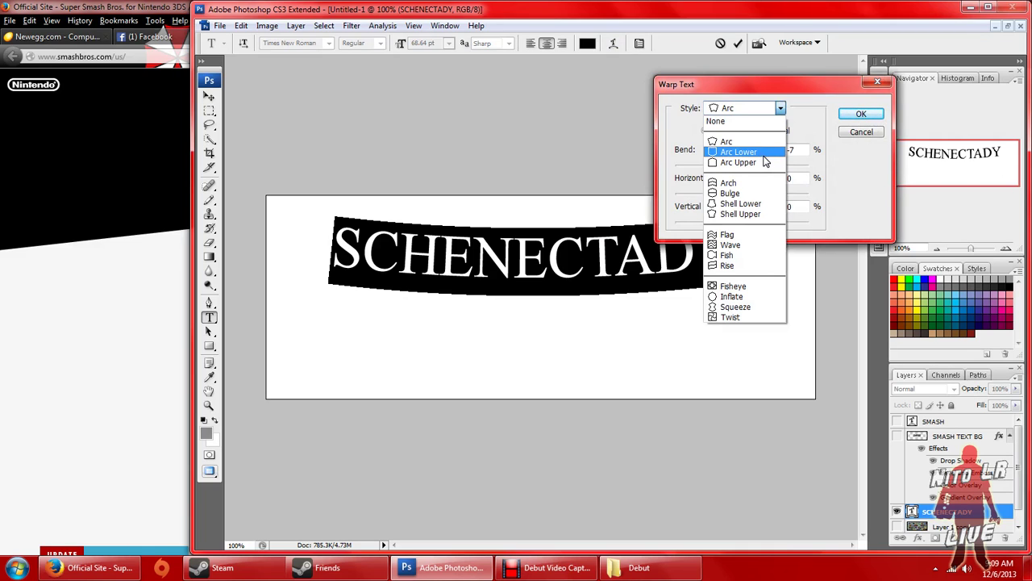
click(766, 161)
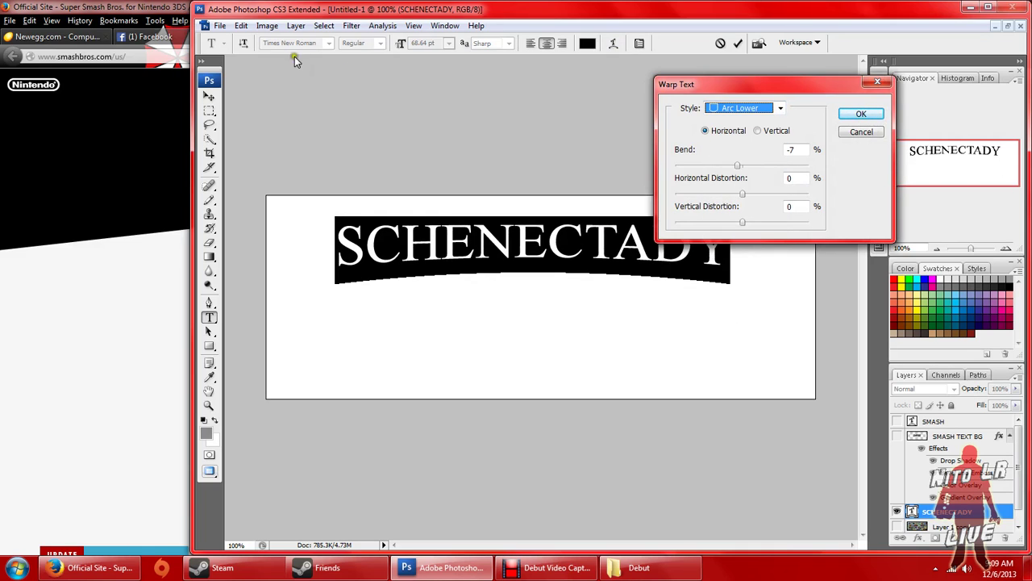
drag(254, 11, 398, 44)
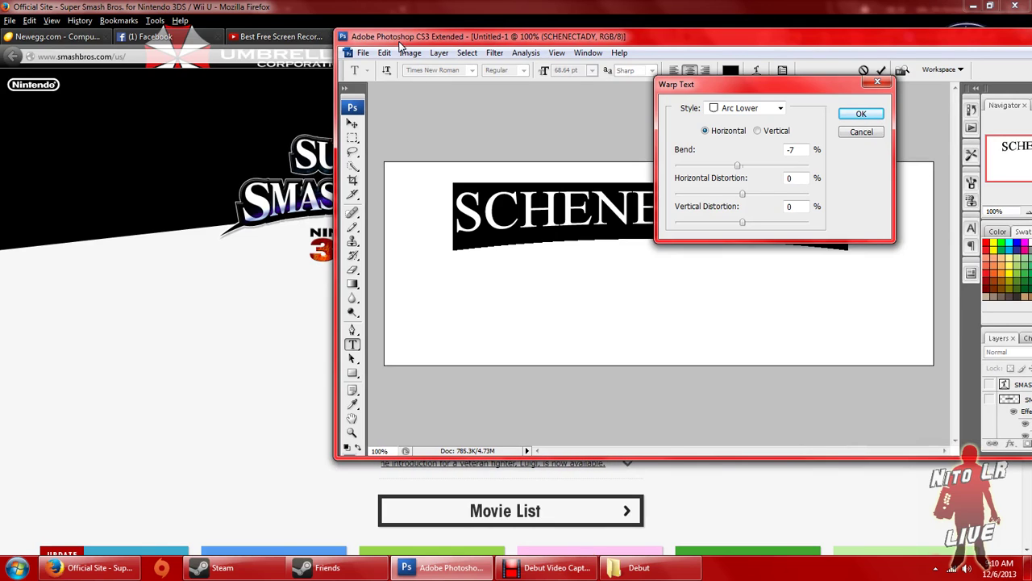
drag(758, 87, 788, 269)
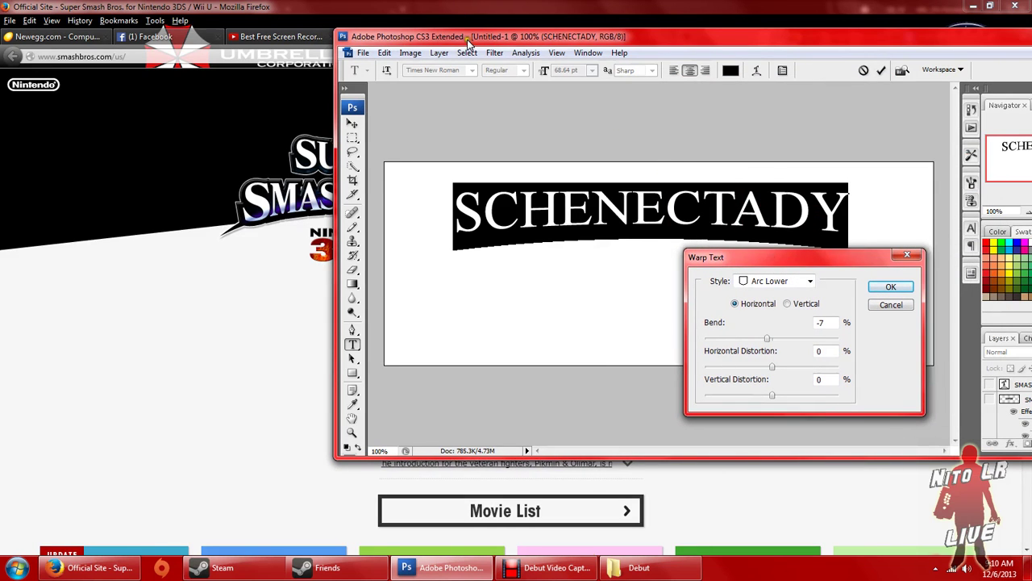
drag(467, 41, 549, 45)
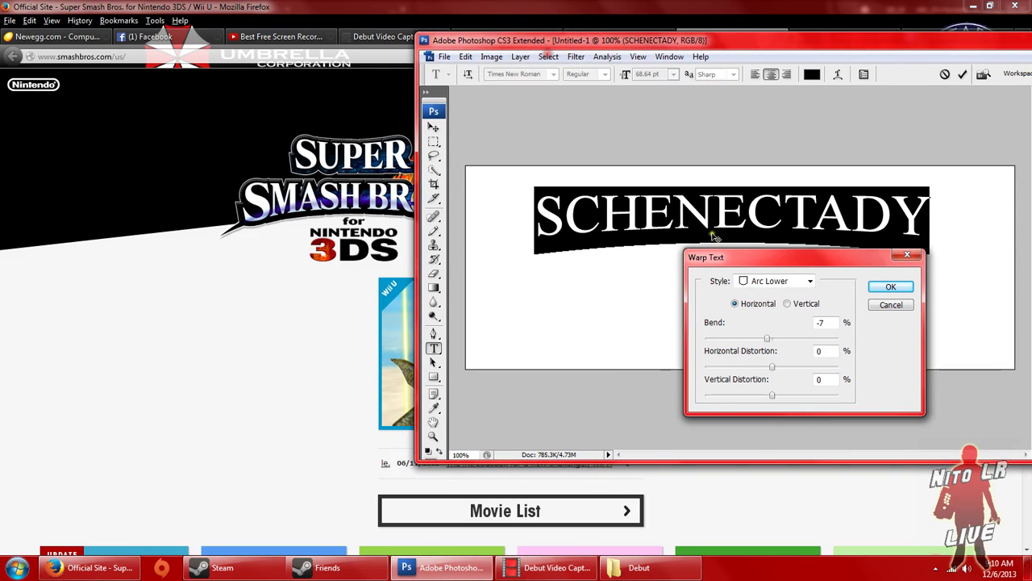
click(891, 287)
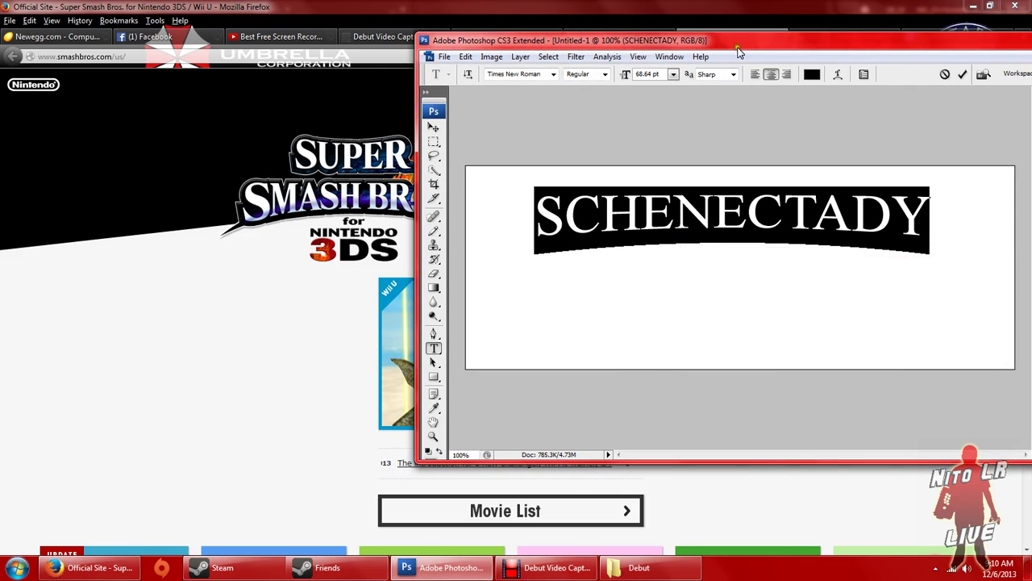
Maximize the Photoshop window, commit the text edit and delete the SCHENECTADY layer.
drag(722, 42, 488, 33)
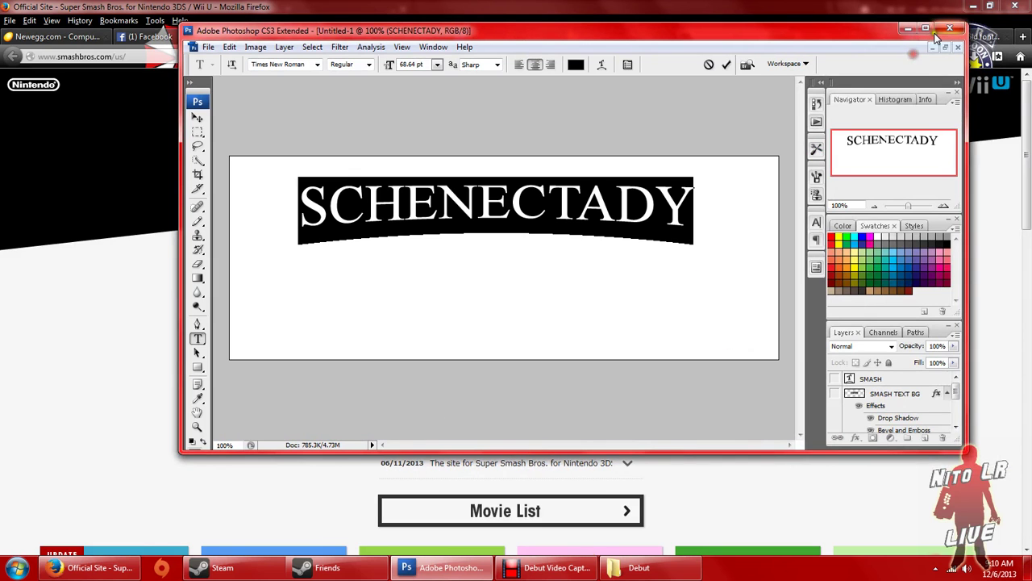
drag(778, 34, 774, 83)
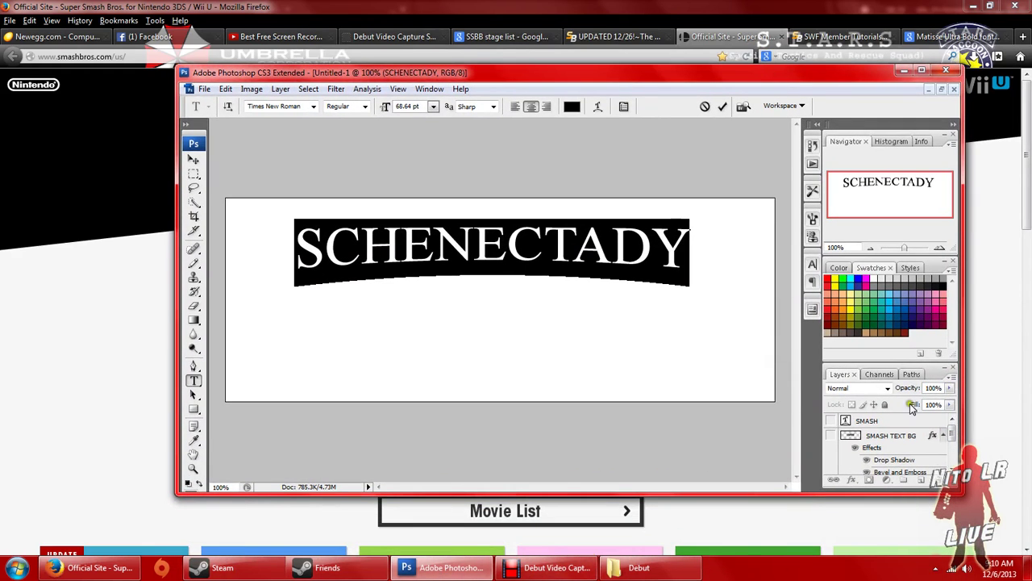
click(920, 71)
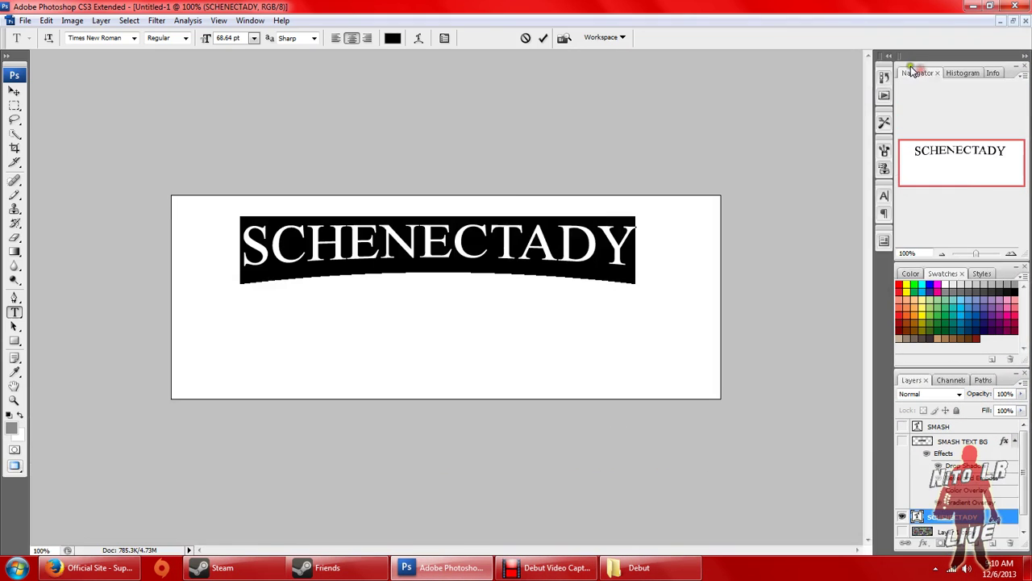
scroll(1023, 496, down, 1)
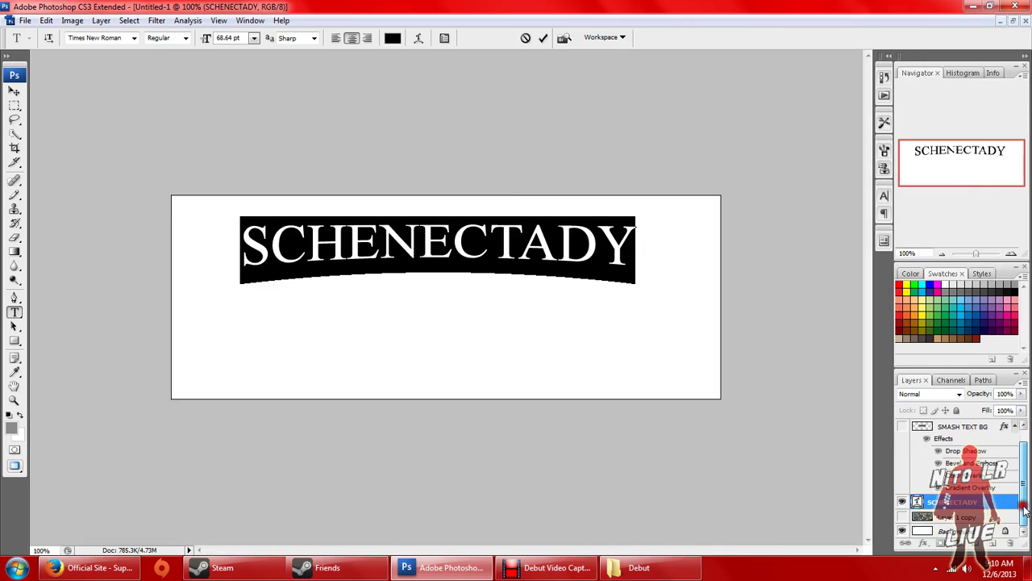
click(963, 512)
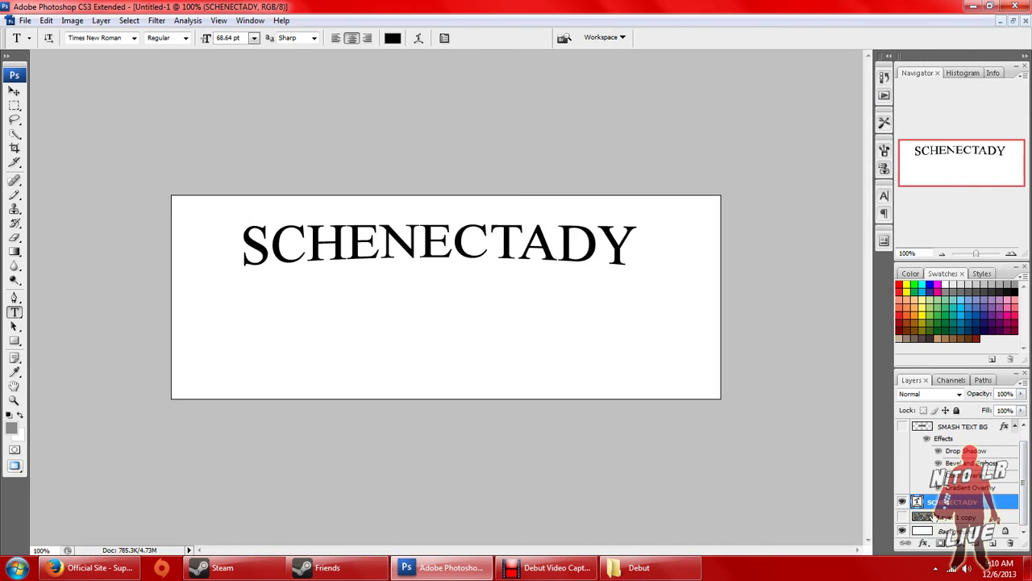
right_click(945, 502)
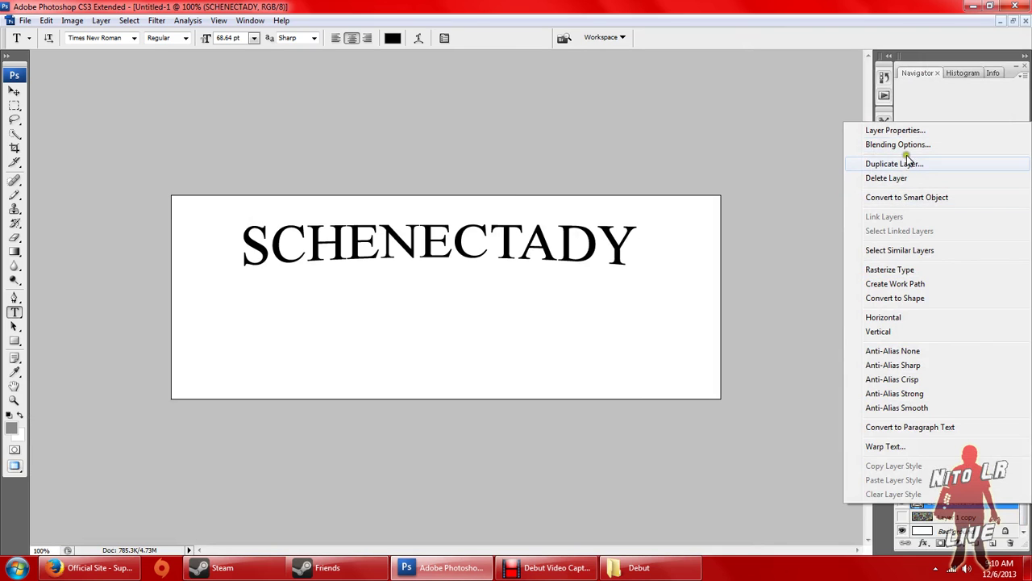
click(904, 179)
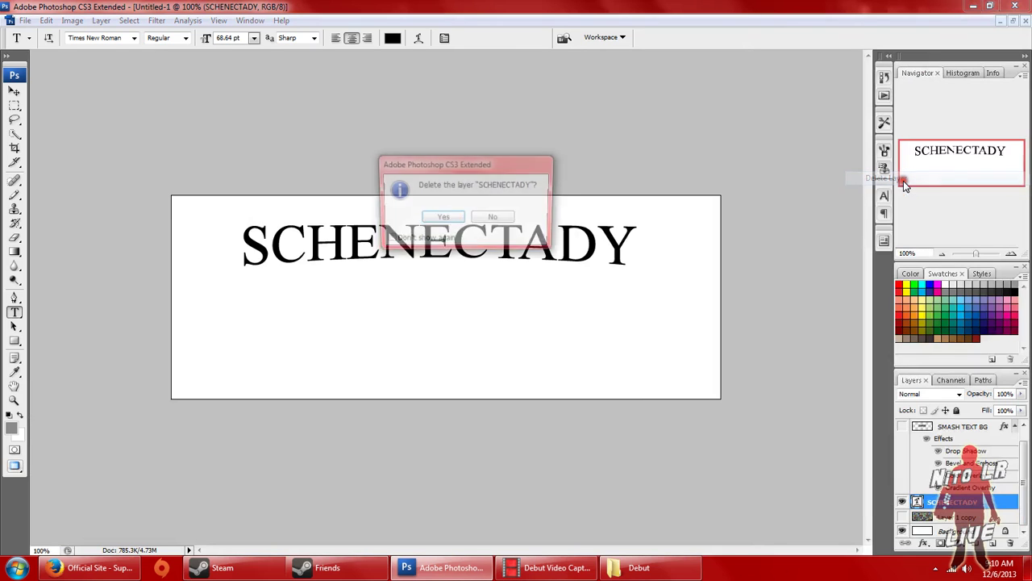
click(443, 216)
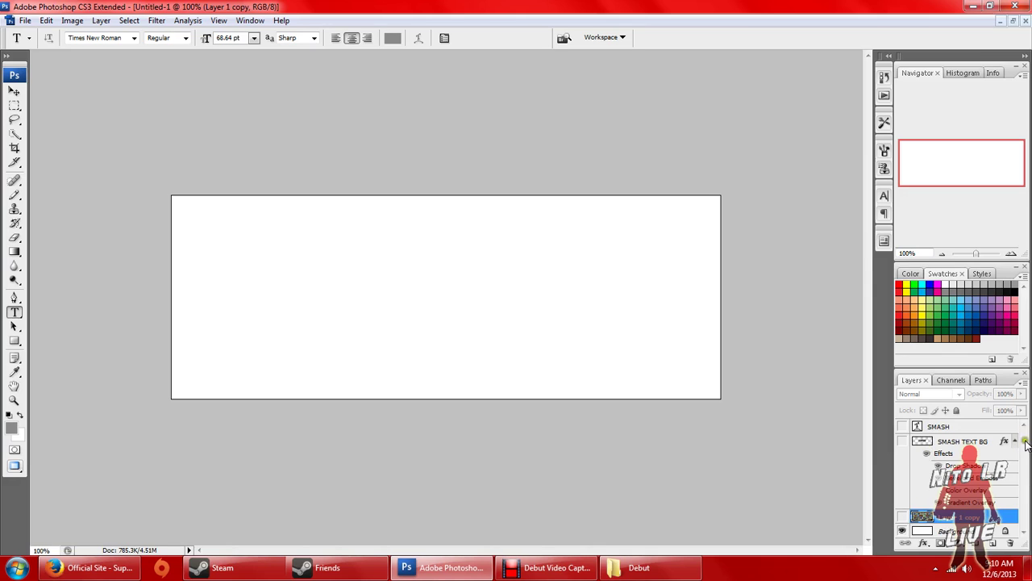
Undo the deletion of the SCHENECTADY text layer.
click(958, 443)
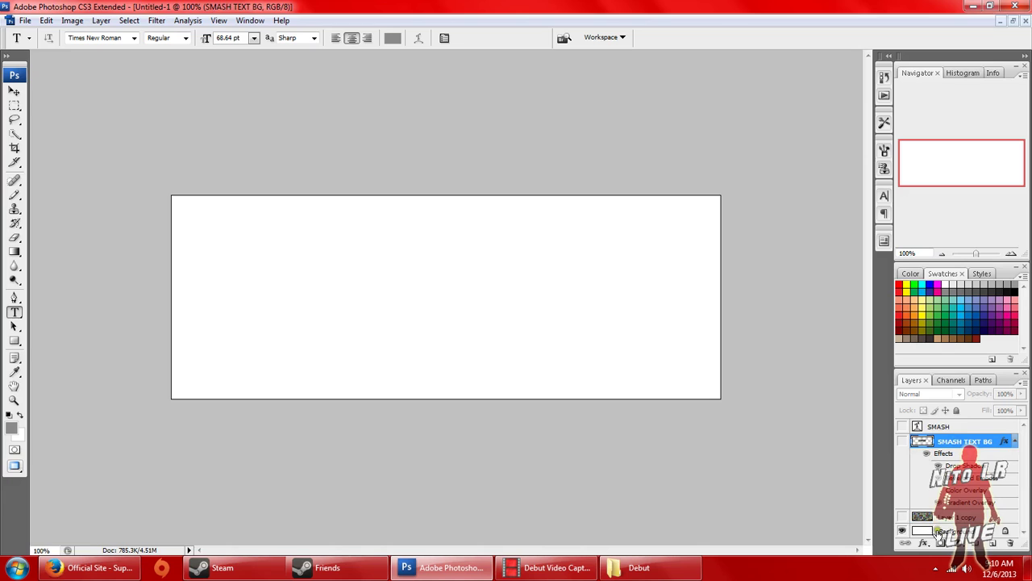
click(938, 529)
click(940, 516)
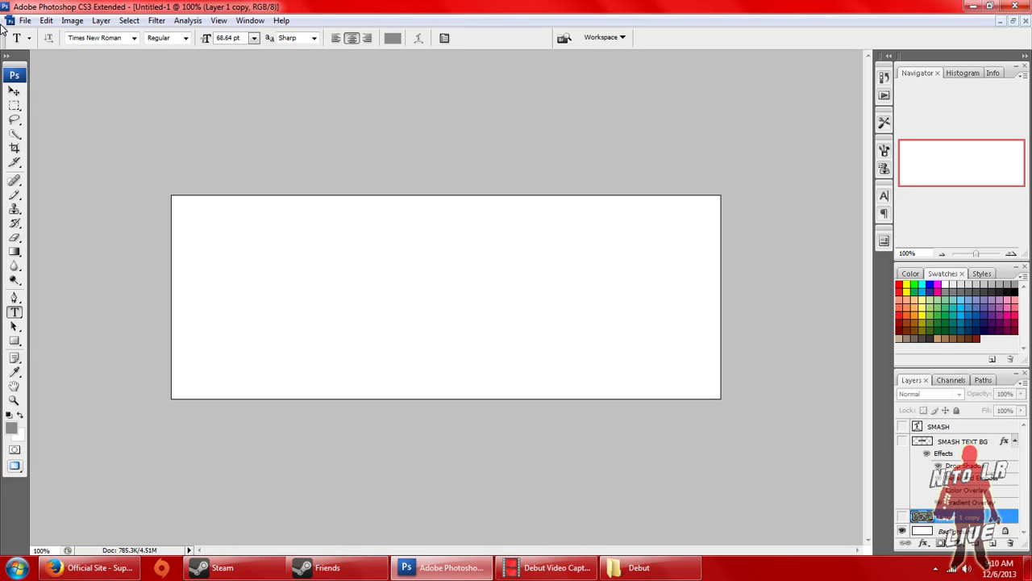
click(25, 20)
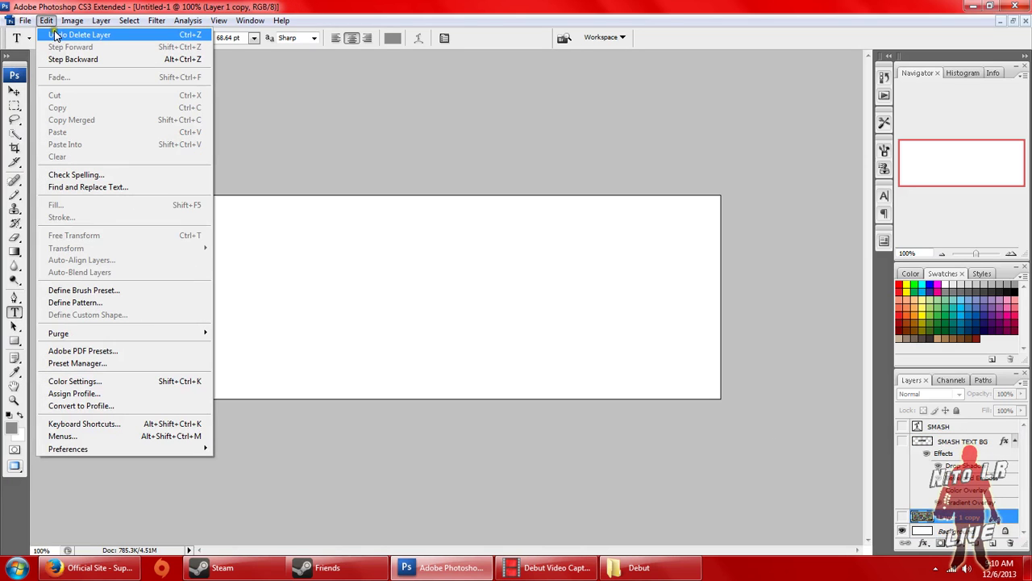
click(58, 35)
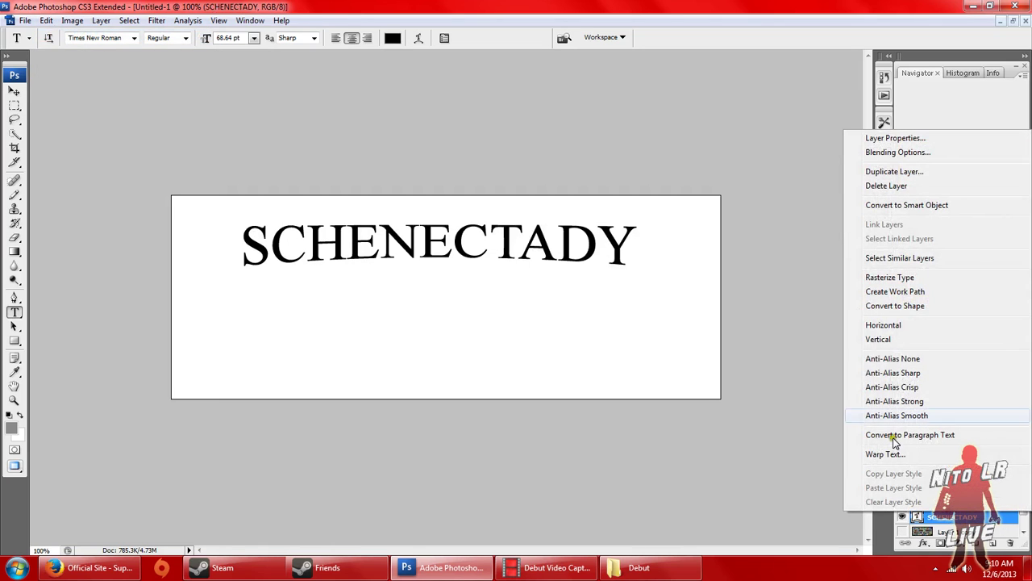
Duplicate the SCHENECTADY text layer as SCHENECTADY copy and hide the original layer.
right_click(960, 518)
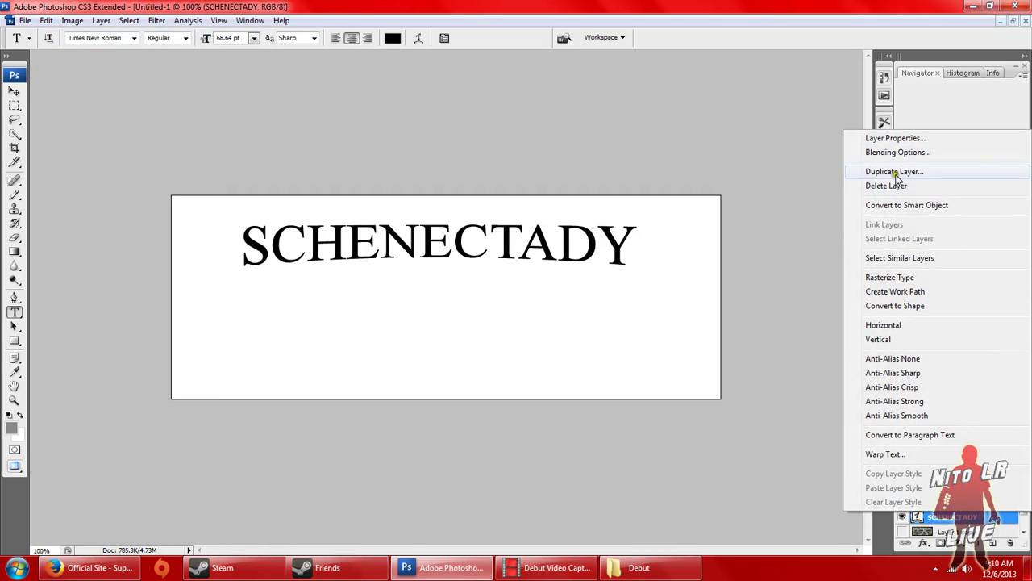
click(893, 172)
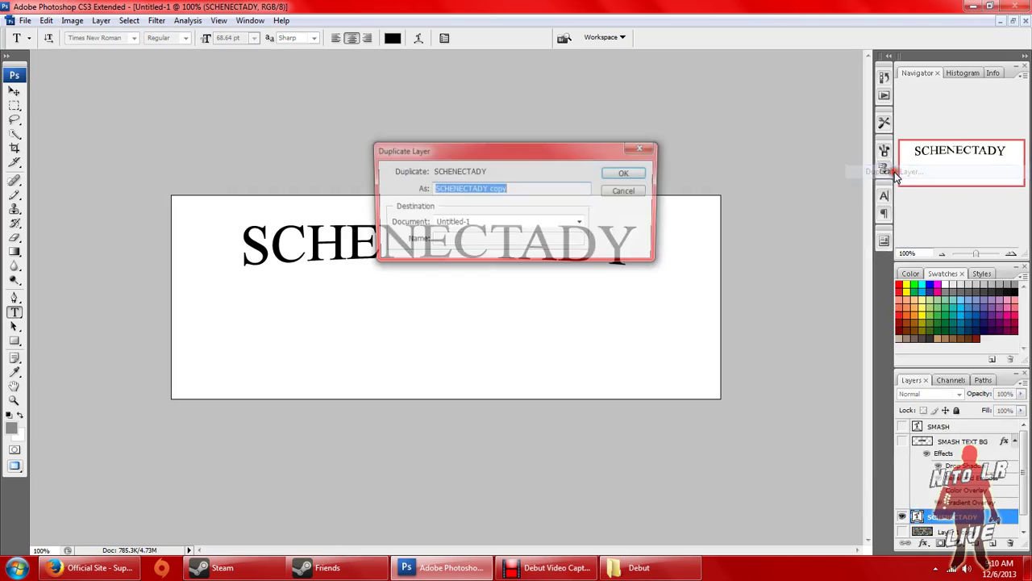
click(621, 173)
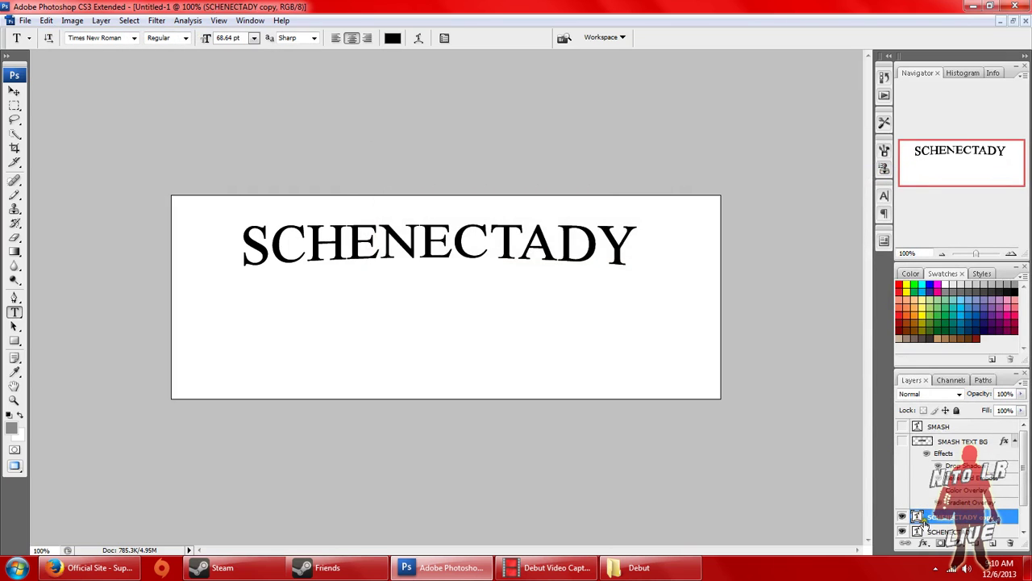
click(903, 531)
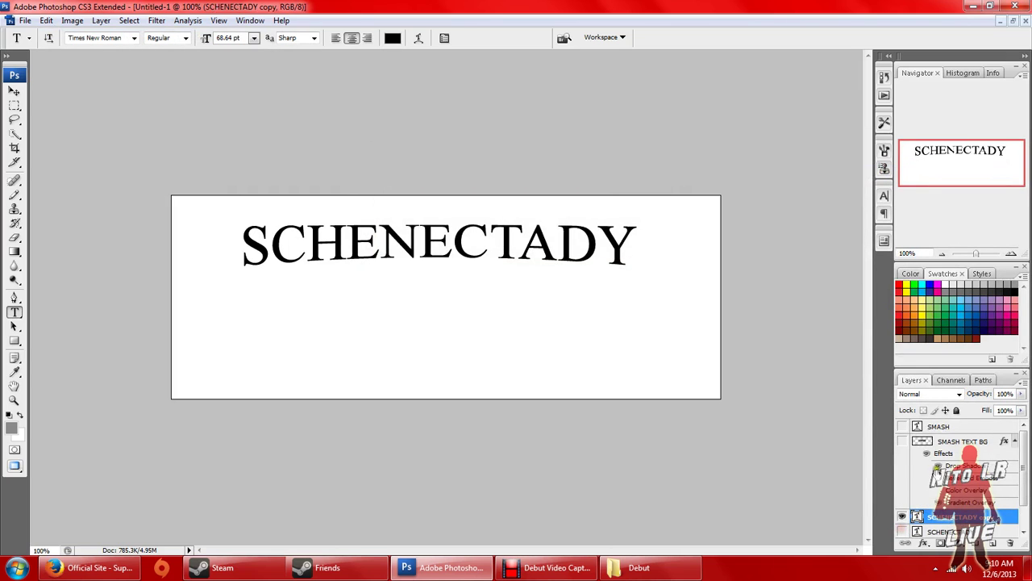
Add an Outer Glow to the SCHENECTADY copy layer with Normal blend mode, 100% spread and 13 px size.
right_click(934, 522)
click(914, 156)
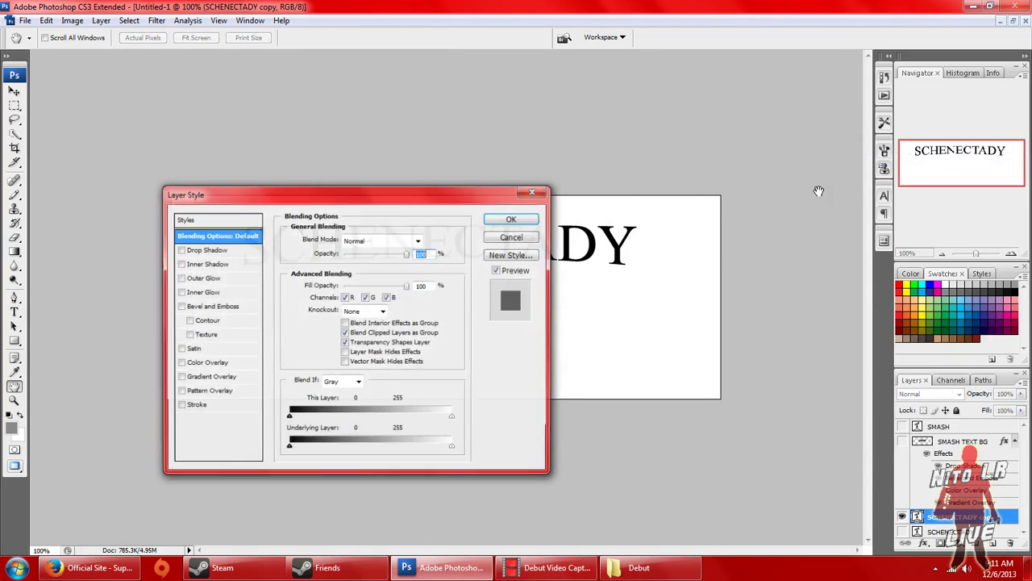
click(180, 278)
drag(440, 194, 929, 47)
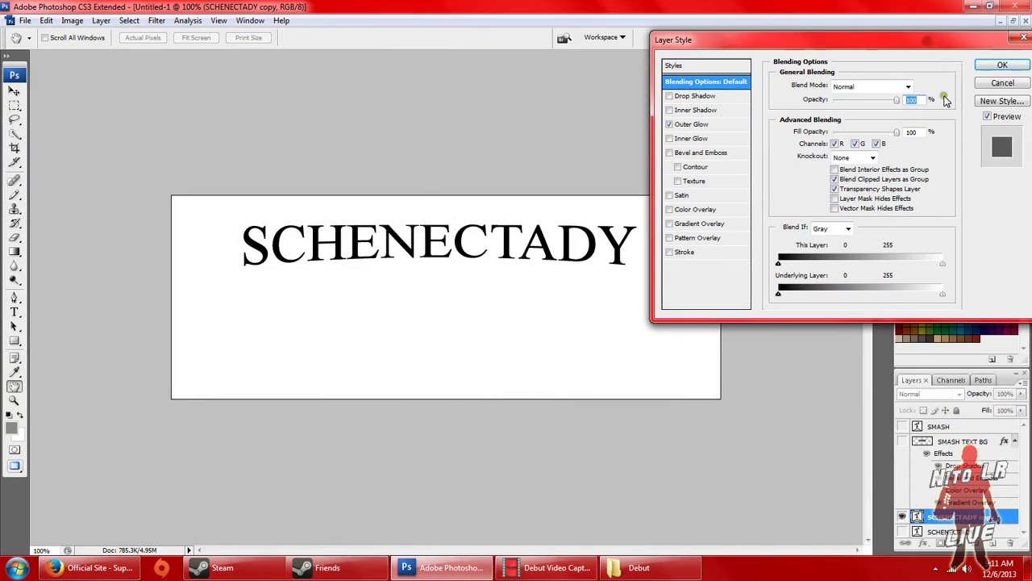
click(697, 126)
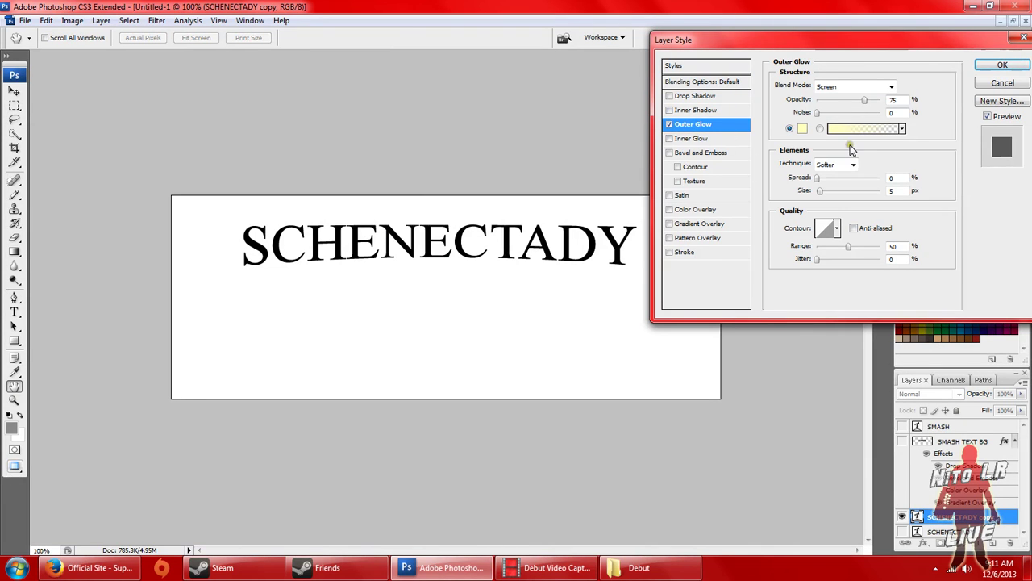
click(855, 86)
click(852, 97)
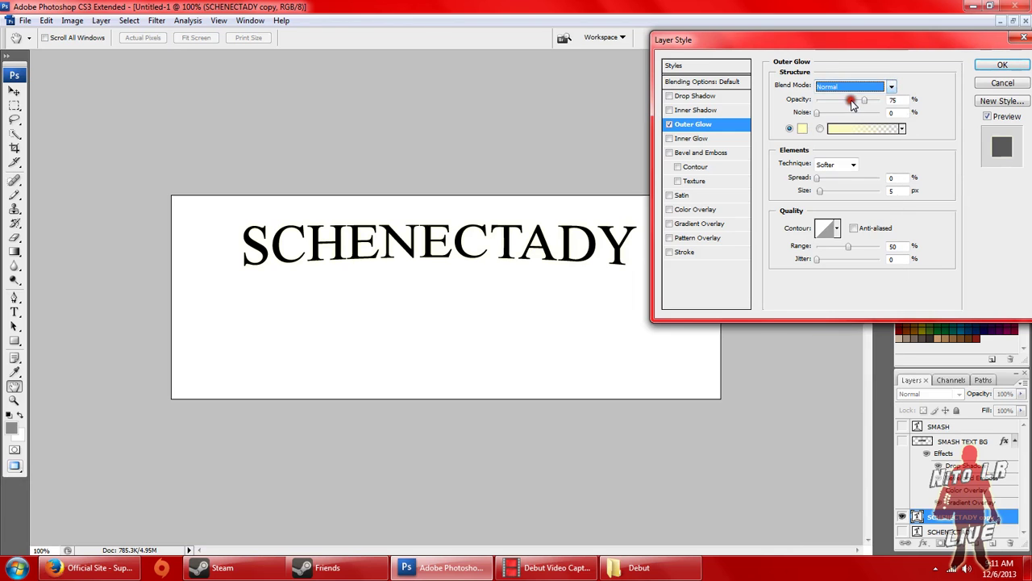
click(935, 163)
drag(816, 178, 825, 197)
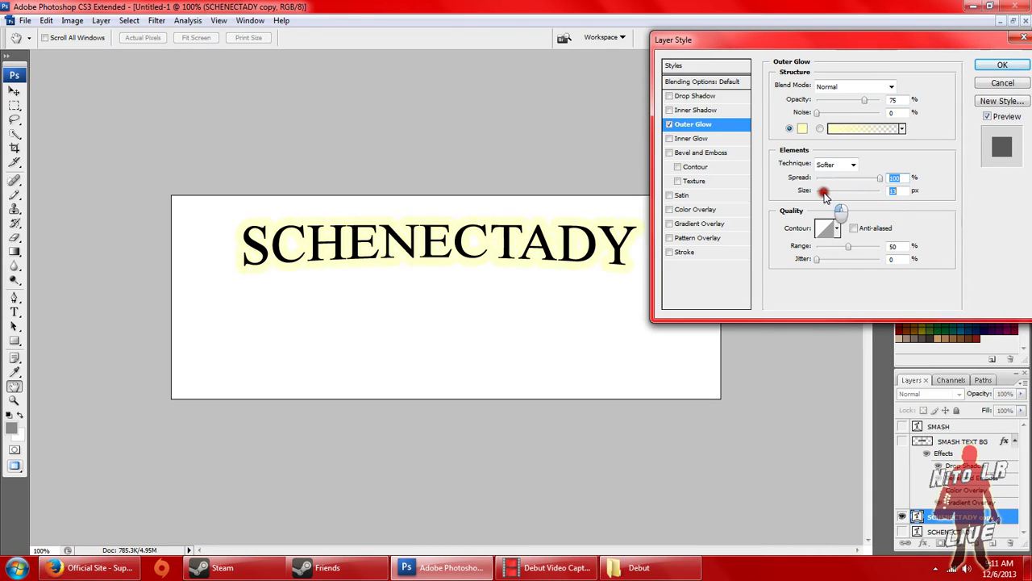
Set the Outer Glow color to medium gray #888887.
click(802, 128)
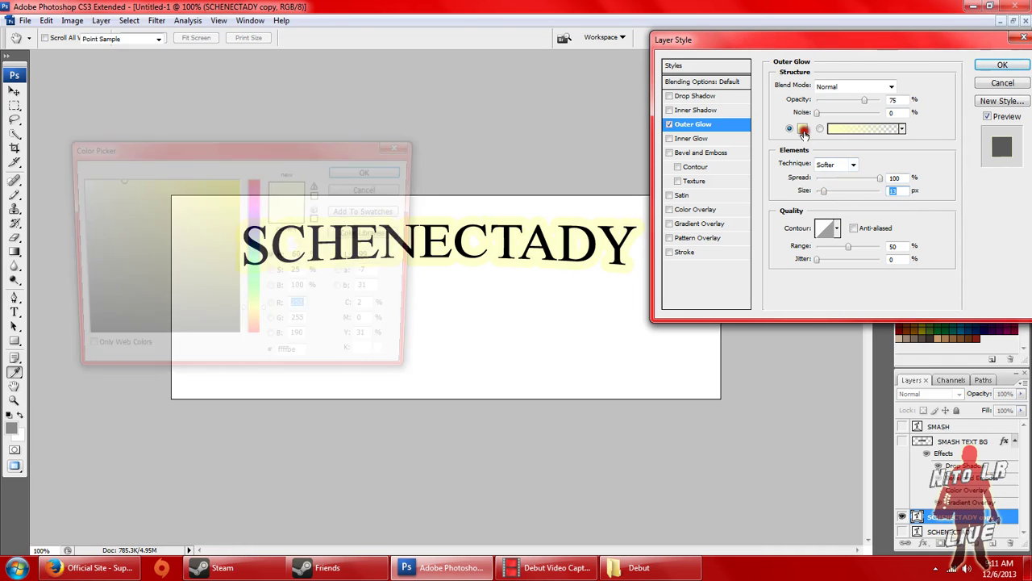
mouse_move(101, 258)
mouse_down()
mouse_move(92, 254)
mouse_move(76, 313)
mouse_move(66, 280)
mouse_move(81, 269)
mouse_move(85, 279)
mouse_move(72, 276)
mouse_move(87, 278)
mouse_move(89, 258)
mouse_up()
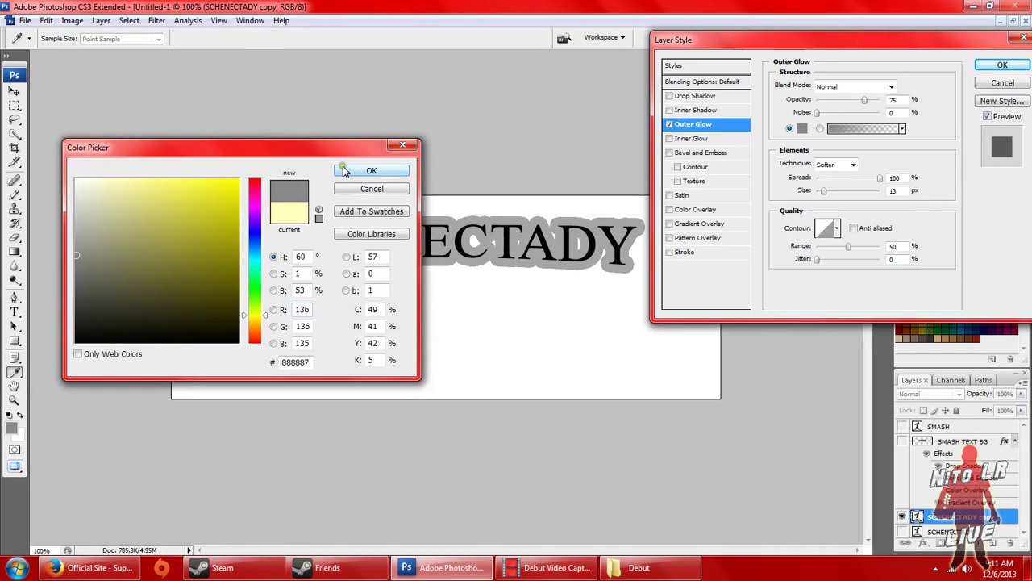
click(402, 166)
Change the Outer Glow technique to Precise, reduce its size to 9 px and apply the layer style.
click(850, 166)
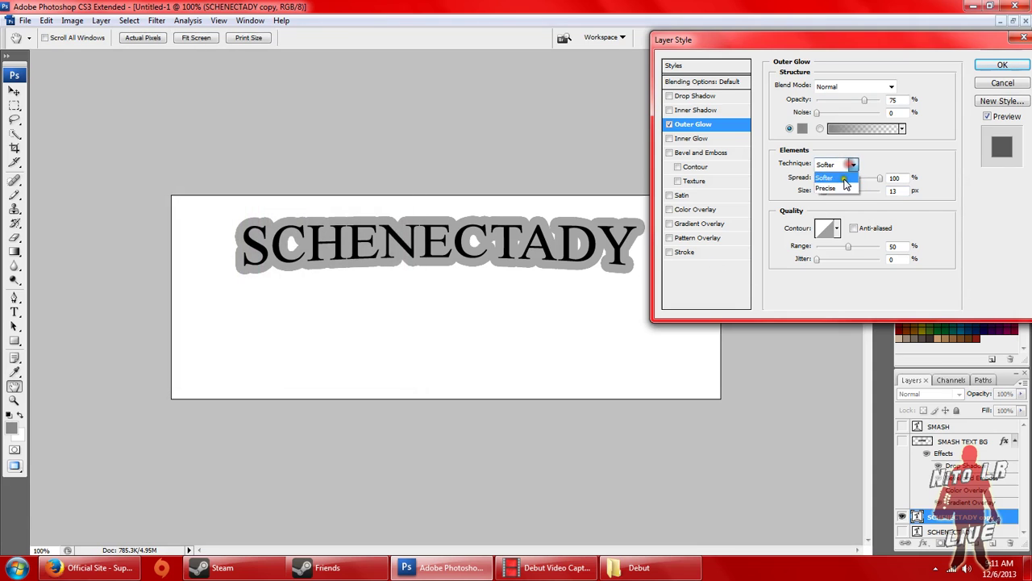
click(839, 190)
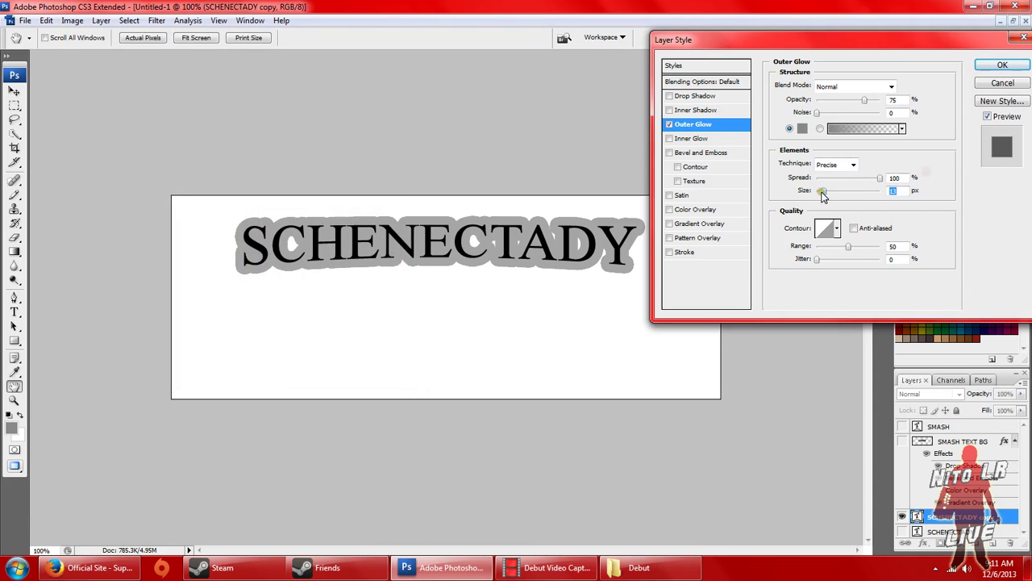
click(823, 192)
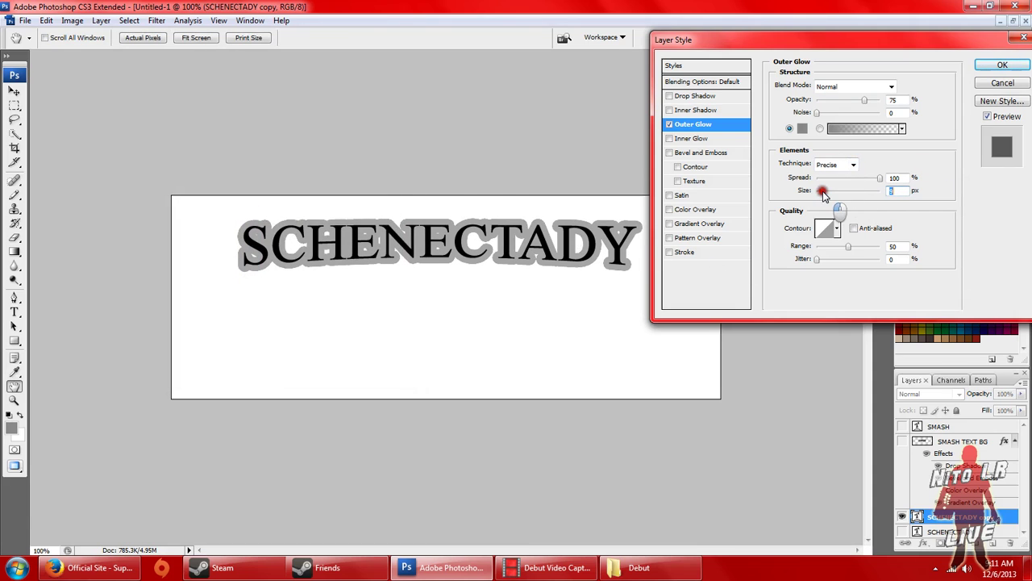
drag(824, 194, 824, 194)
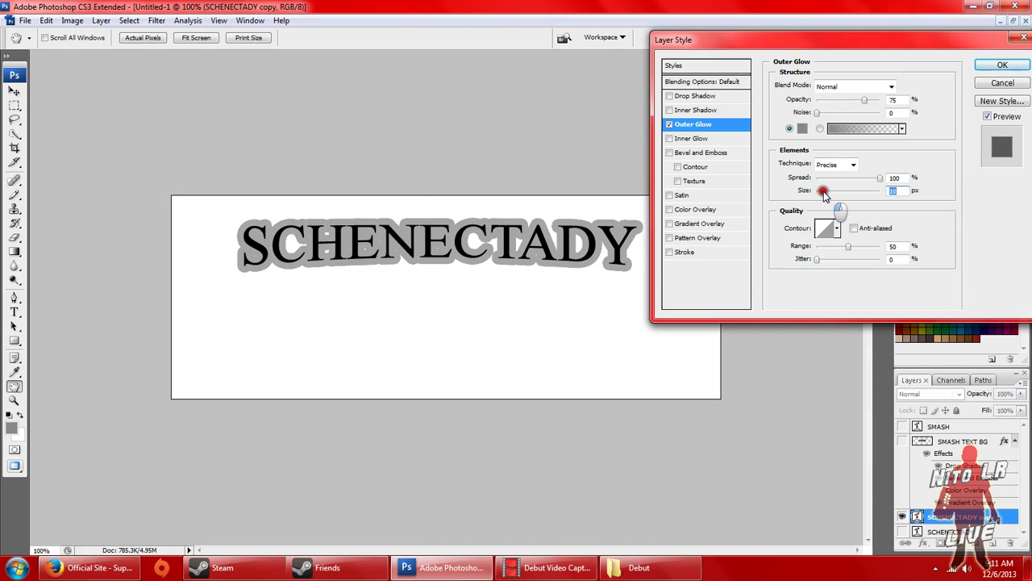
click(823, 194)
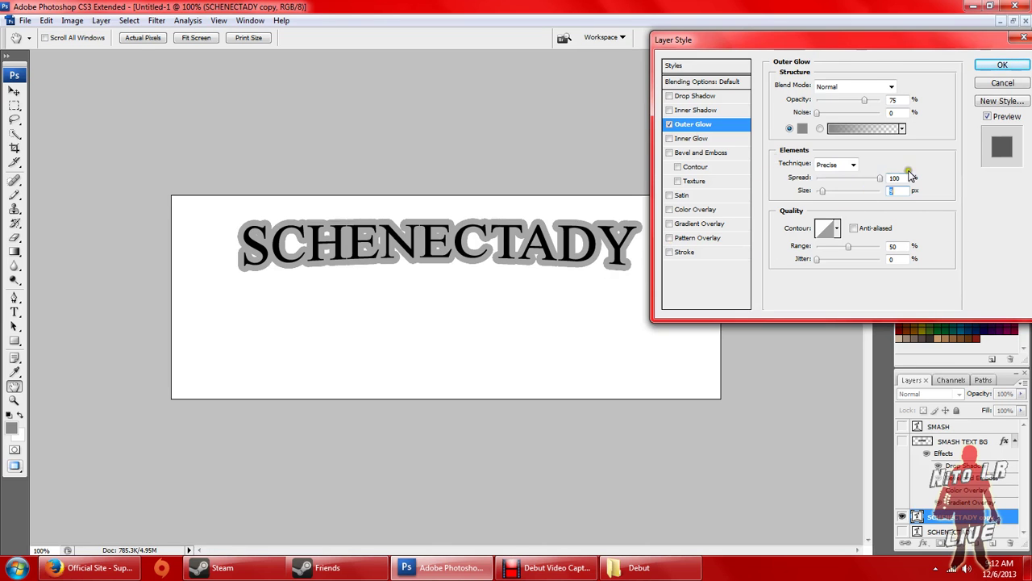
click(1002, 66)
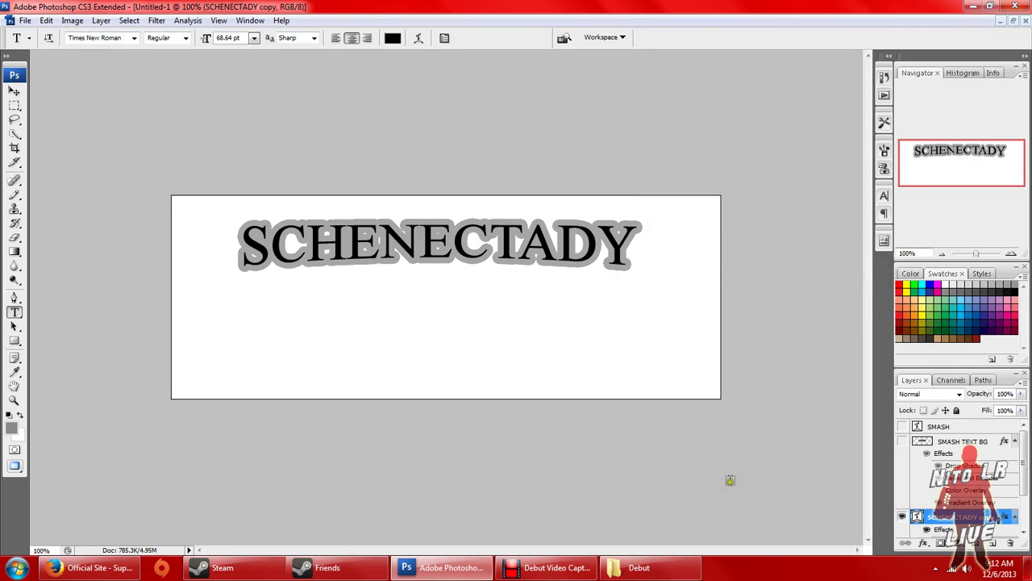
Duplicate the glowing SCHENECTADY copy layer and merge the two copies into one layer.
click(1024, 501)
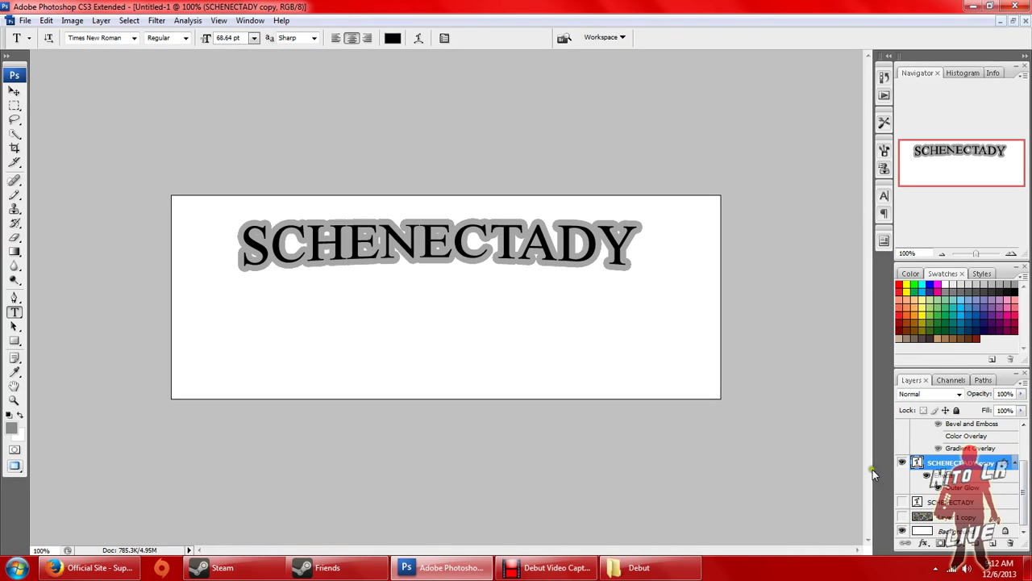
right_click(945, 463)
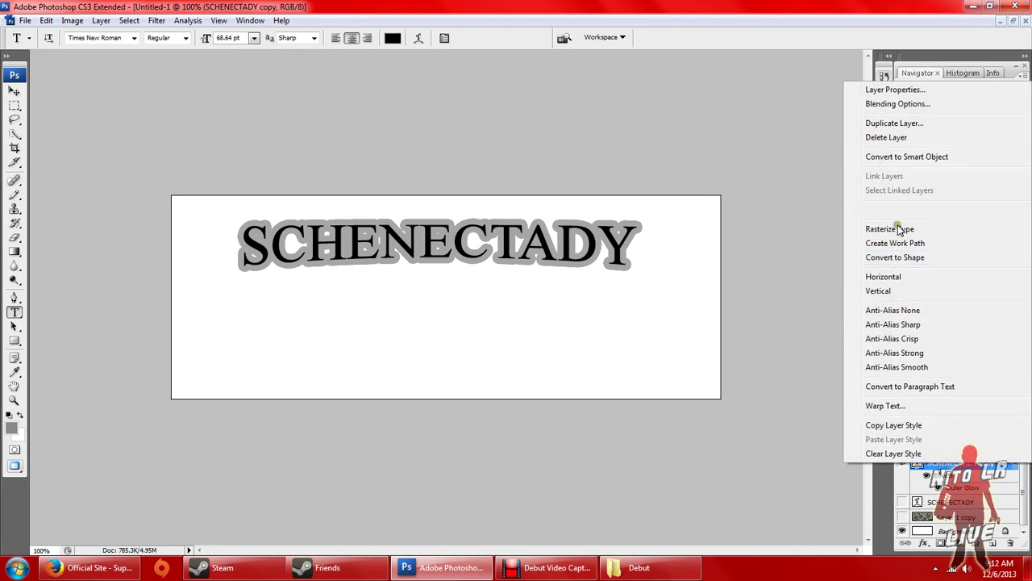
click(898, 126)
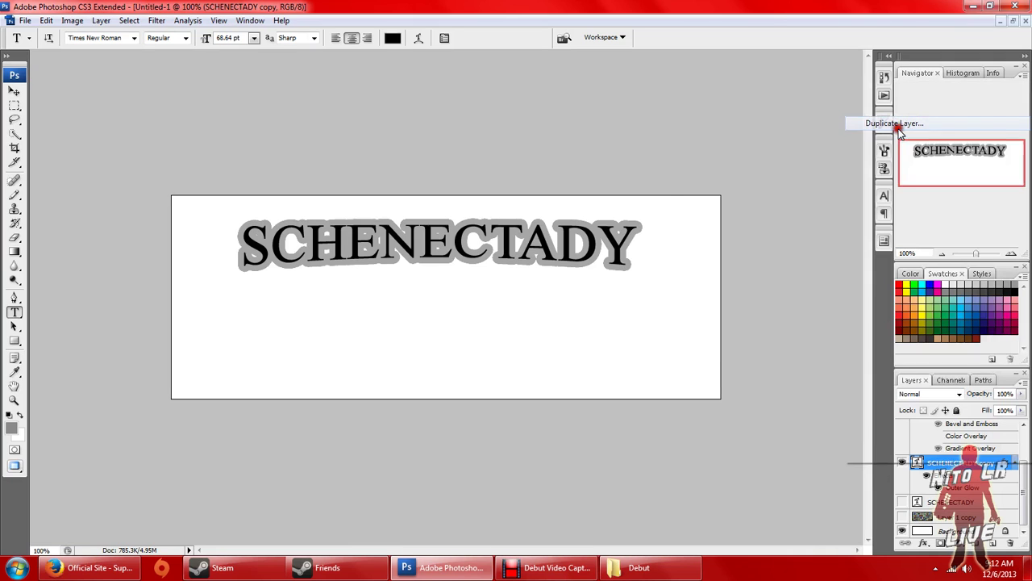
click(623, 181)
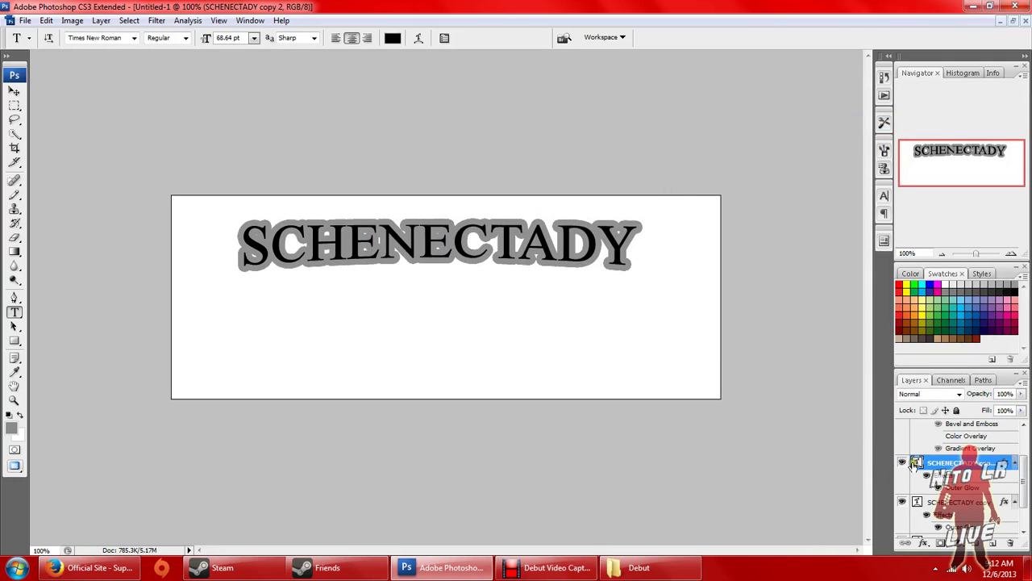
ctrl+click(944, 501)
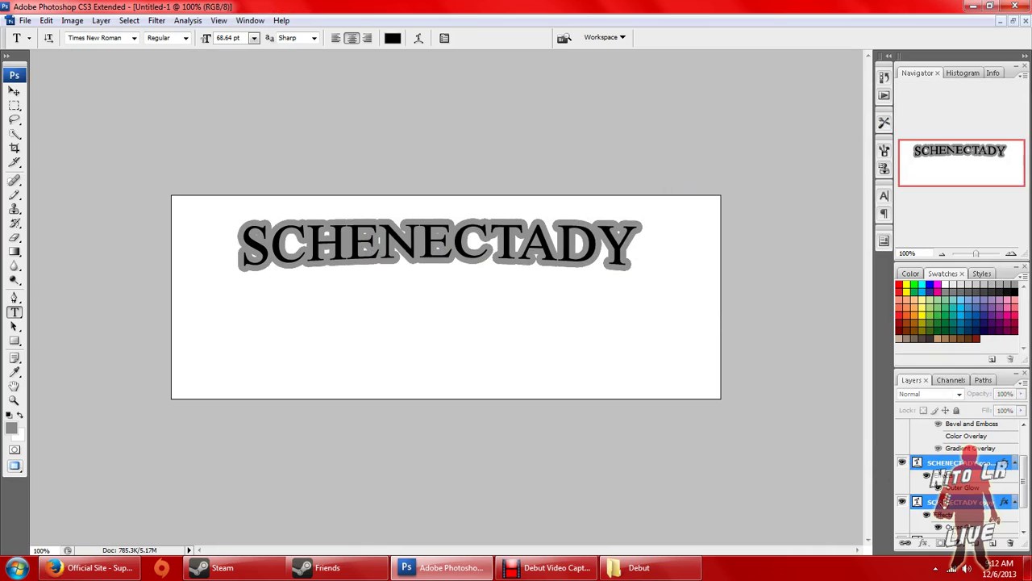
right_click(958, 475)
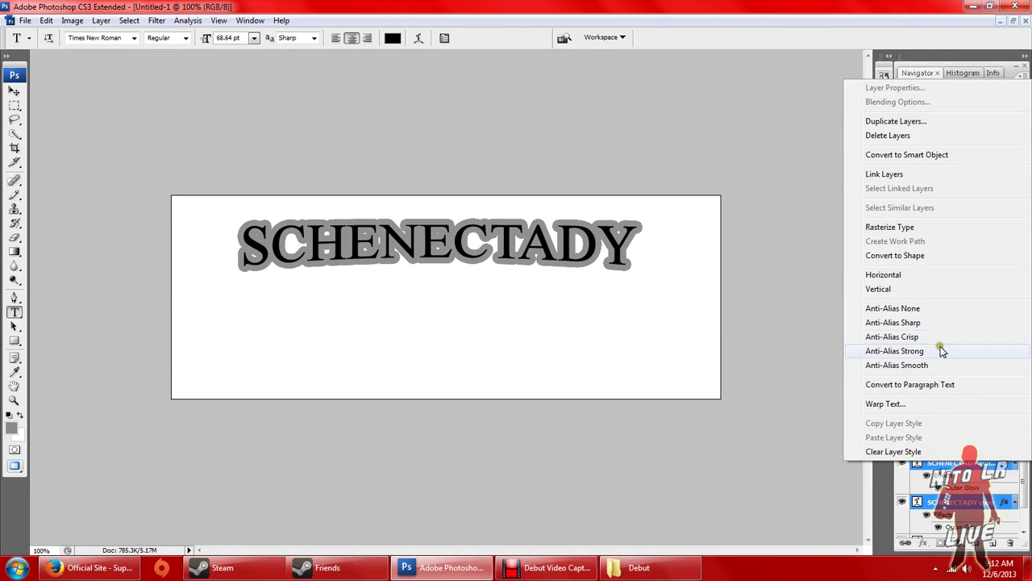
click(100, 22)
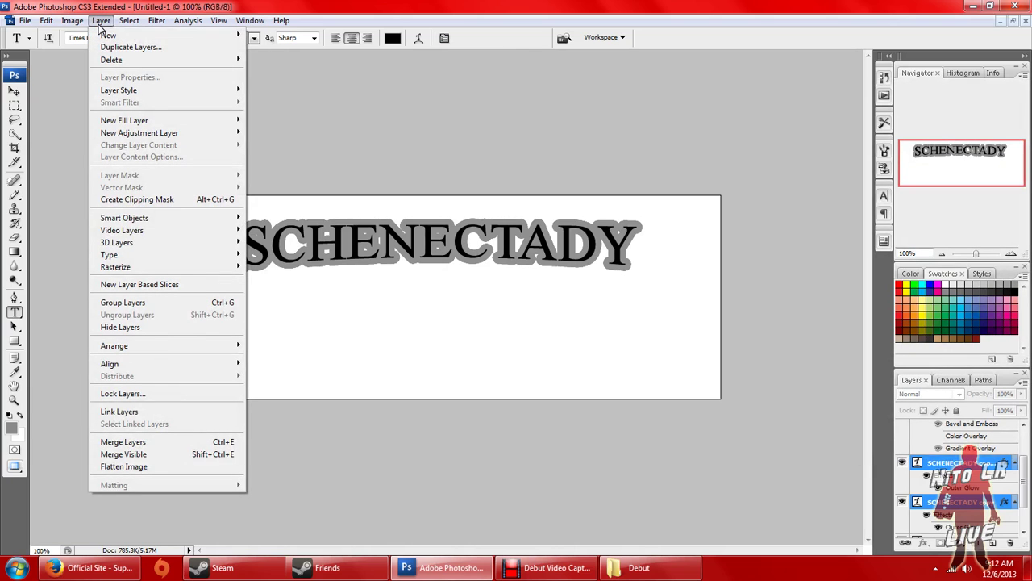
click(154, 443)
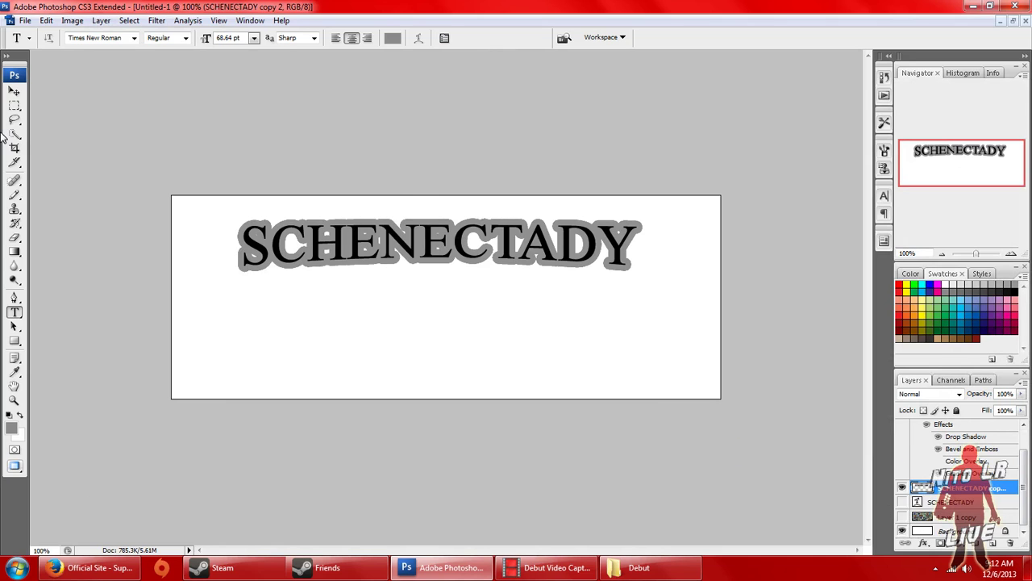
Move the merged SCHENECTADY lettering straight down into the lower half of the canvas.
click(14, 91)
drag(463, 245, 466, 315)
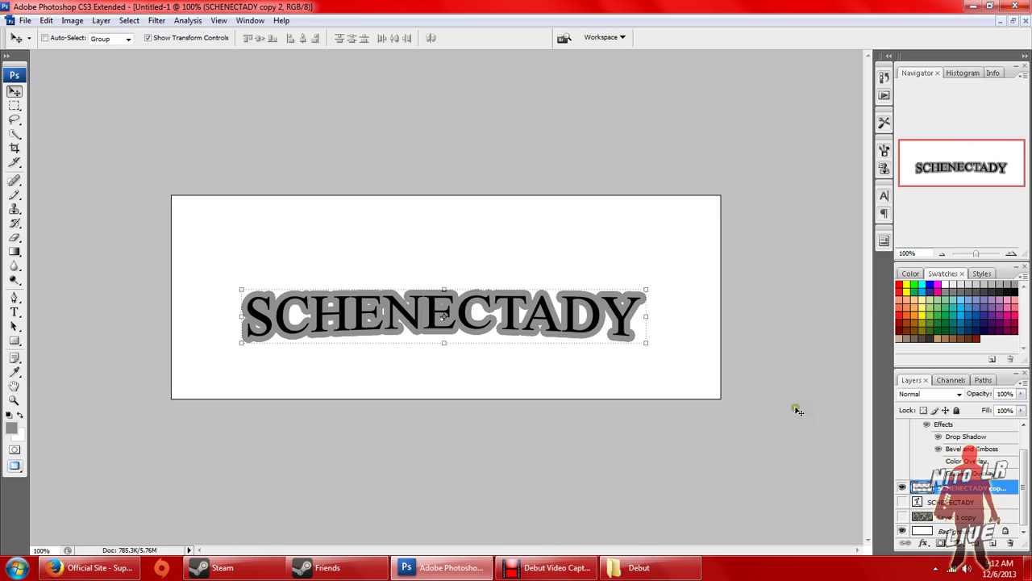
right_click(926, 484)
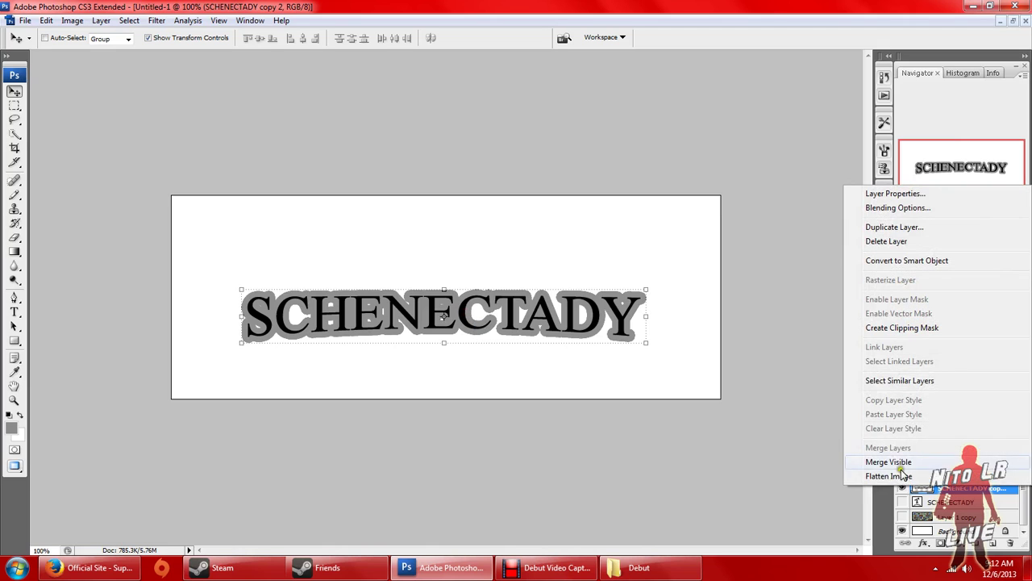
click(796, 352)
Paint gray across the gaps in the merged SCHENECTADY lettering with the Pencil tool, using a 10 px brush at 100% opacity.
click(15, 194)
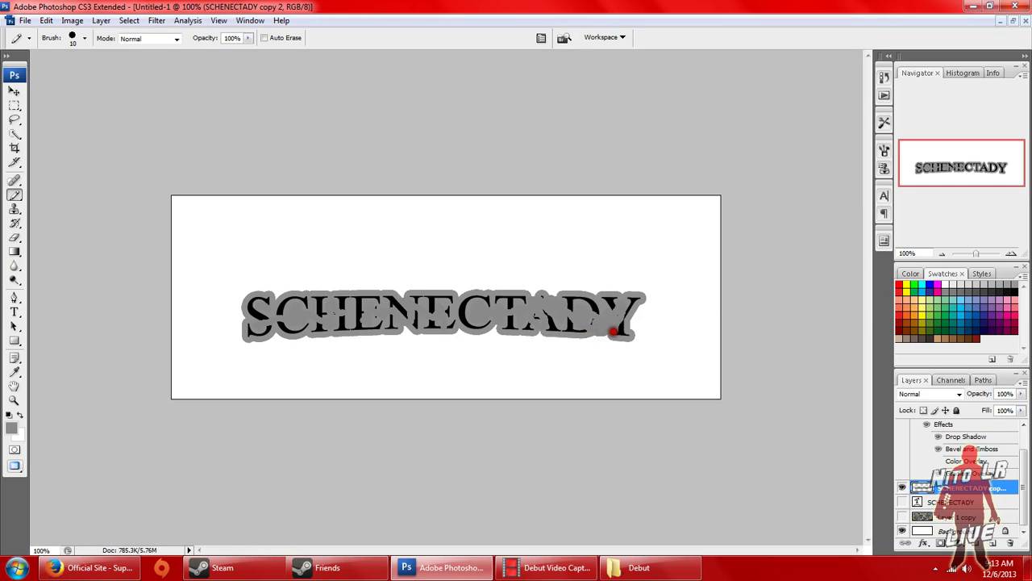
drag(613, 331, 618, 335)
Add a Bevel and Emboss effect to the merged SCHENECTADY layer with the Pillow Emboss style and the Smooth technique.
right_click(947, 488)
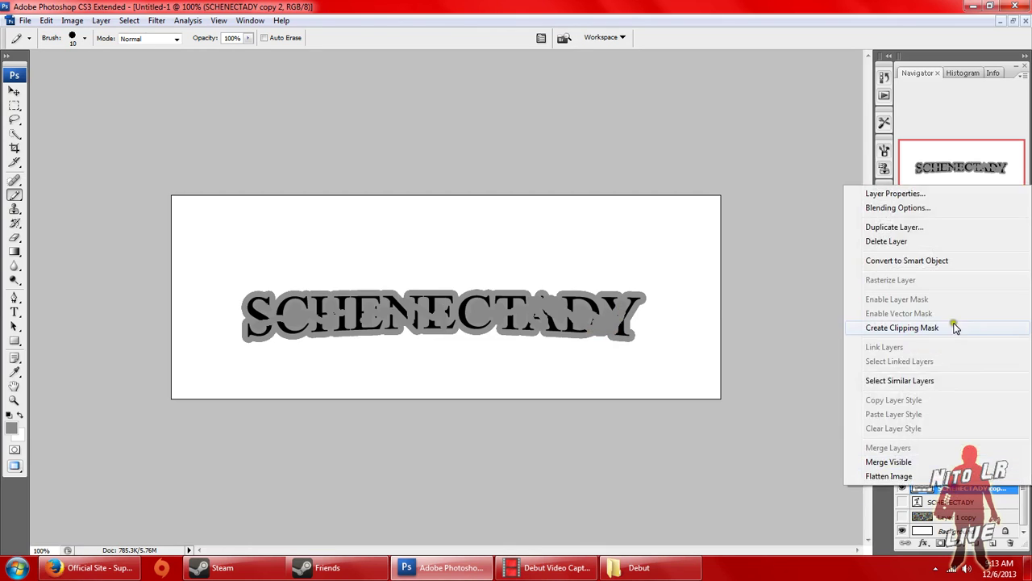
click(929, 208)
key(F1)
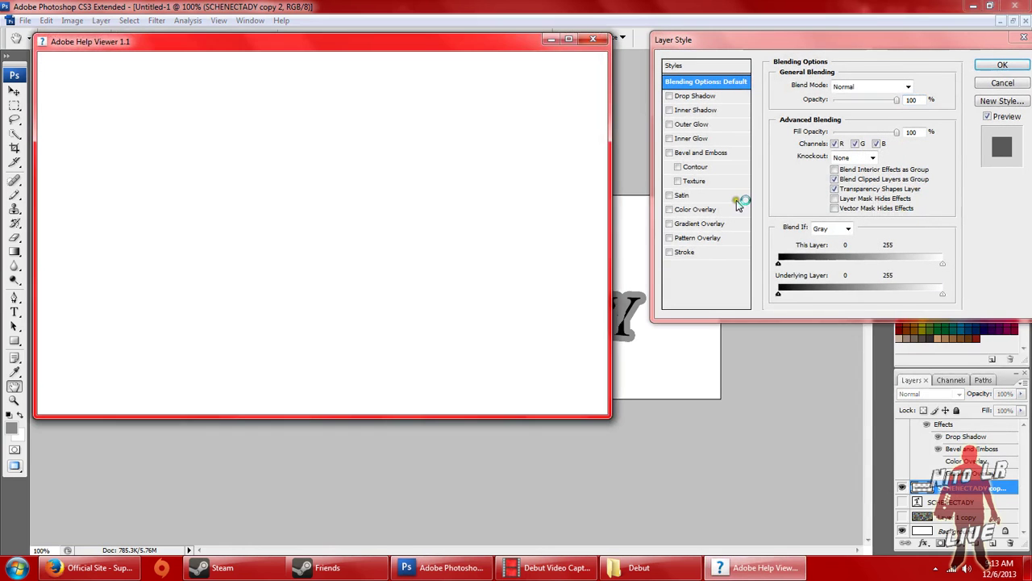
click(593, 39)
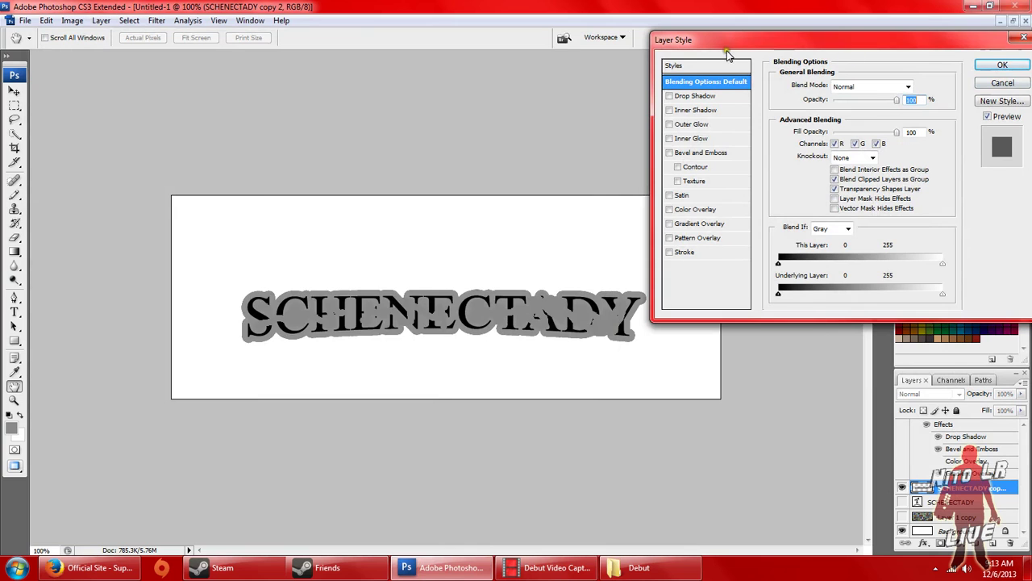
drag(778, 31, 748, 31)
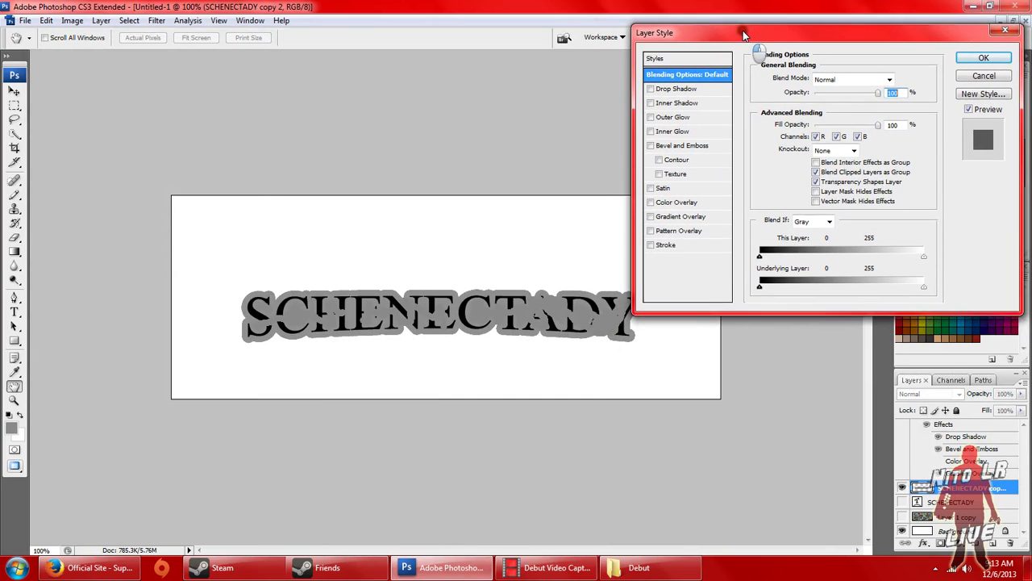
click(674, 140)
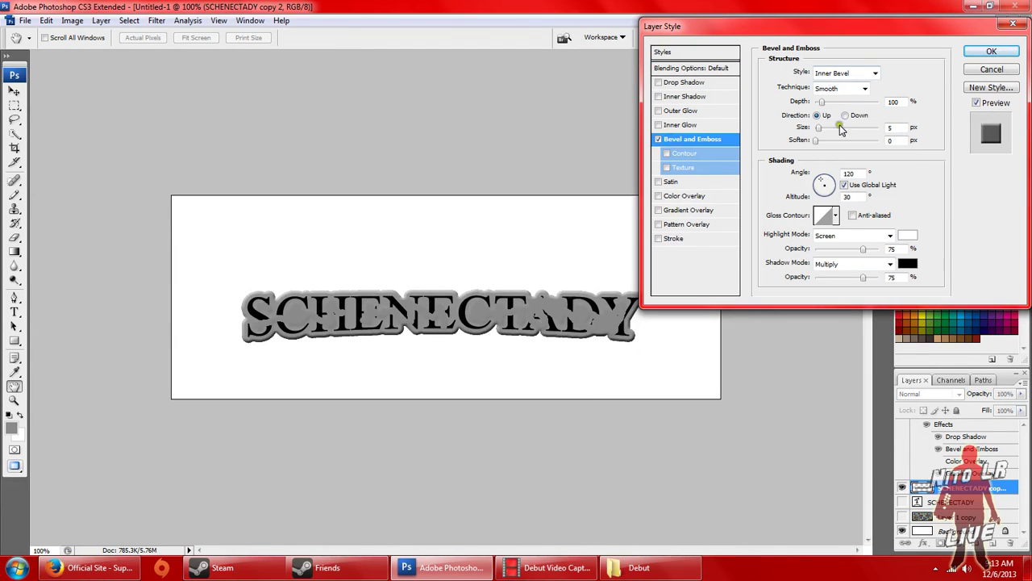
click(871, 75)
click(853, 108)
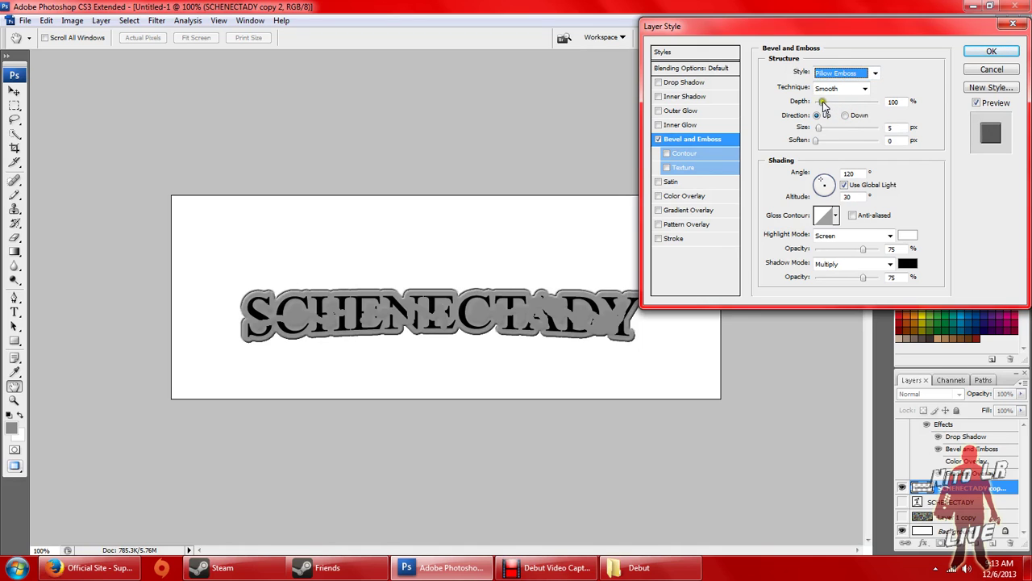
click(866, 87)
click(869, 87)
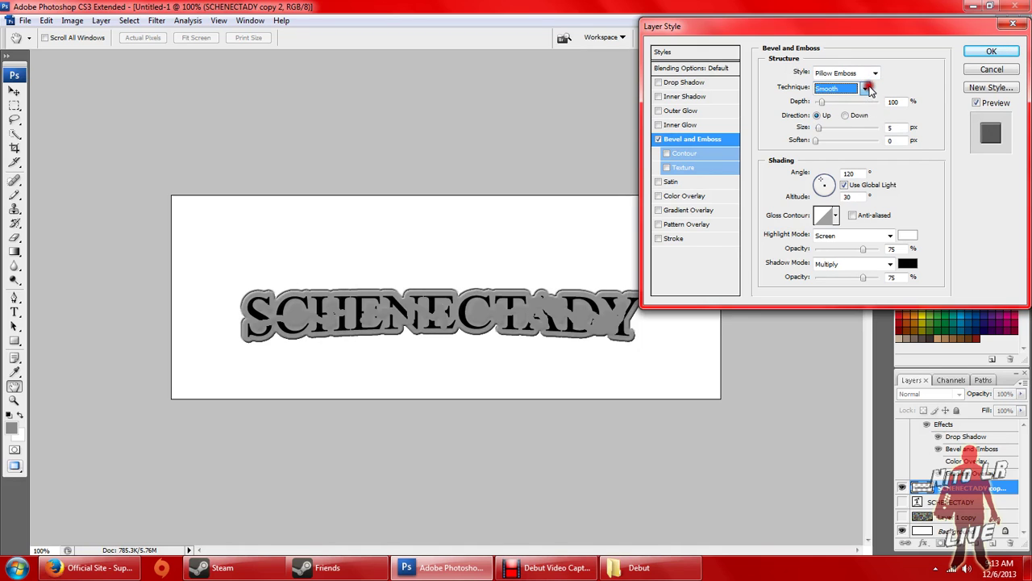
double_click(855, 198)
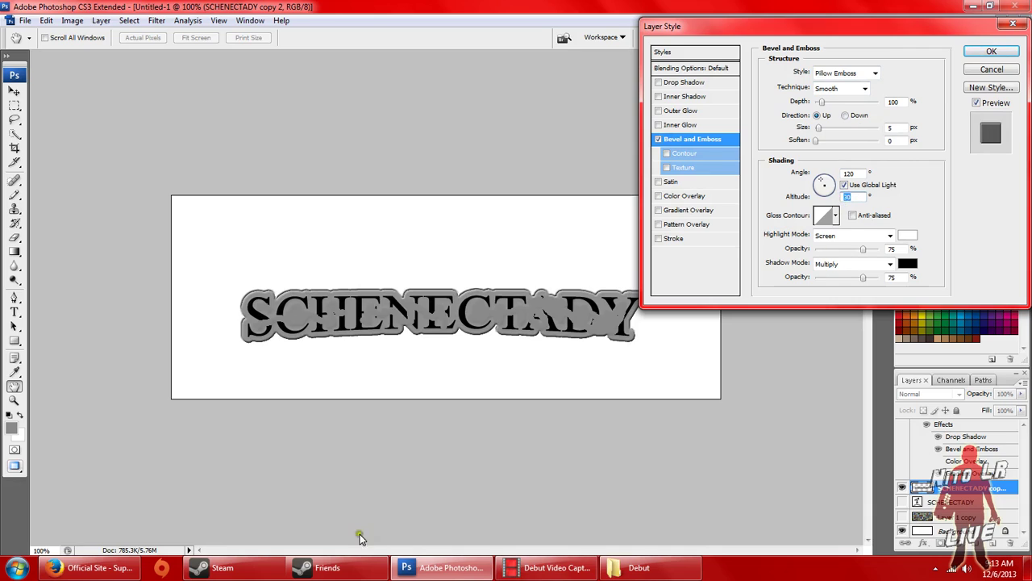
Switch to Firefox and examine the step 4 layer style settings for the duplicate layer in the SWF Member Tutorials thread.
click(135, 572)
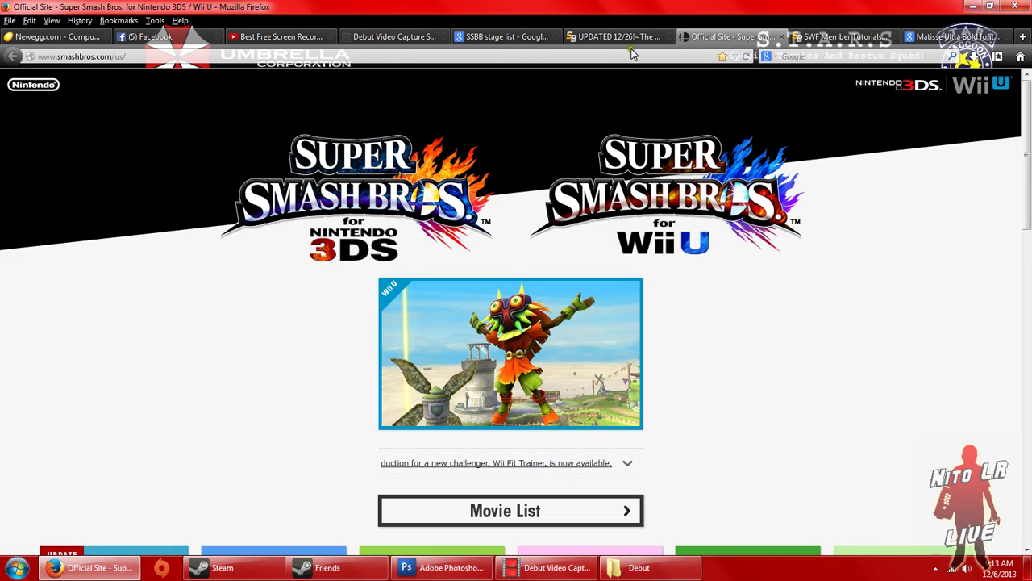
click(805, 37)
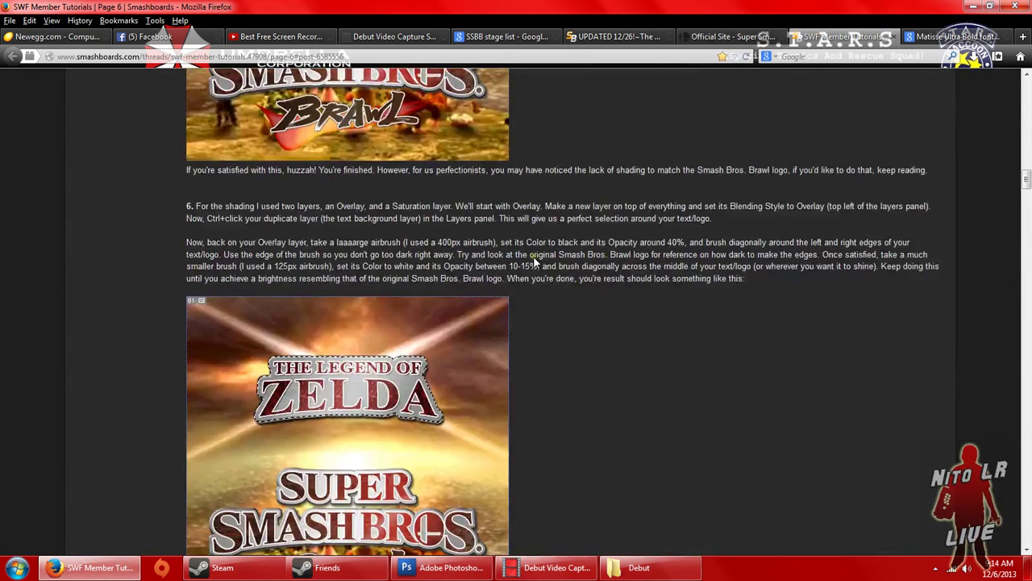
scroll(534, 256, down, 5)
scroll(534, 256, down, 10)
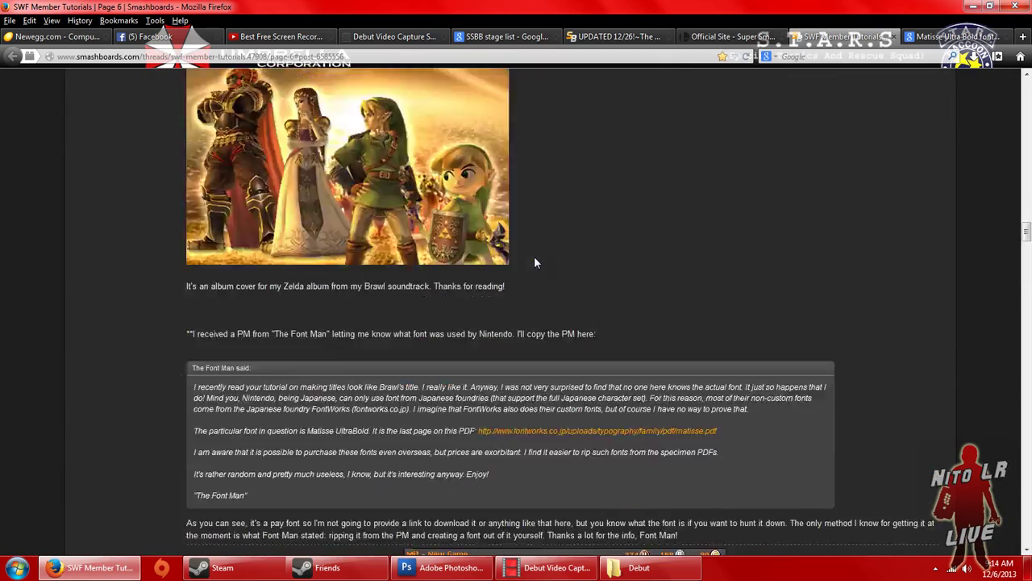
scroll(533, 256, up, 12)
scroll(534, 256, up, 15)
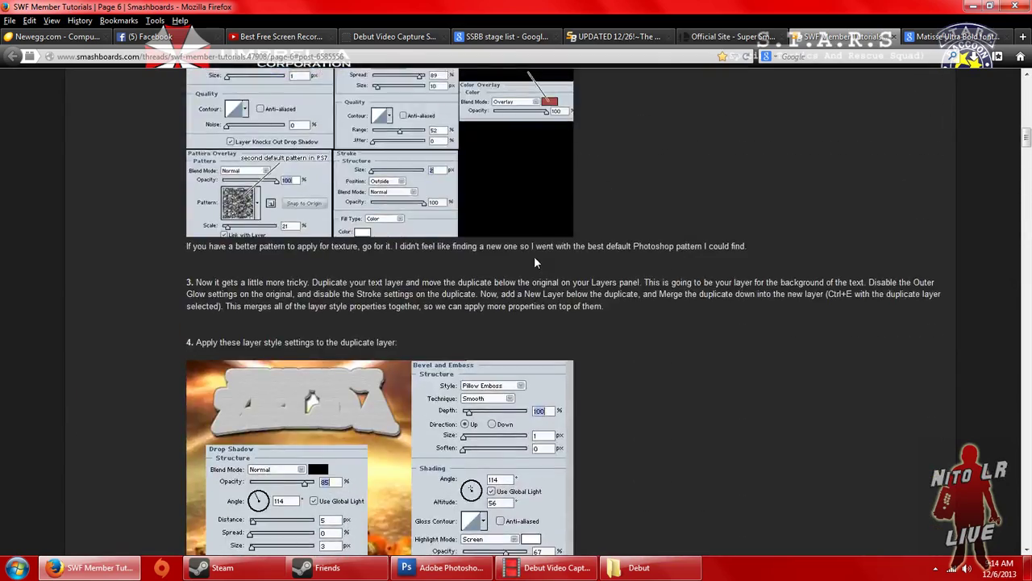
scroll(371, 372, down, 1)
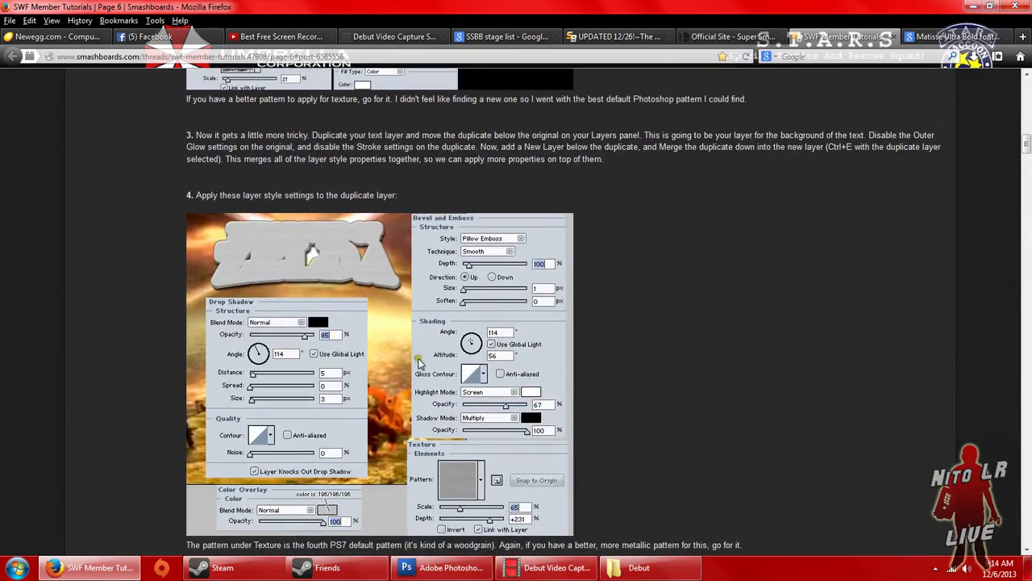
click(436, 569)
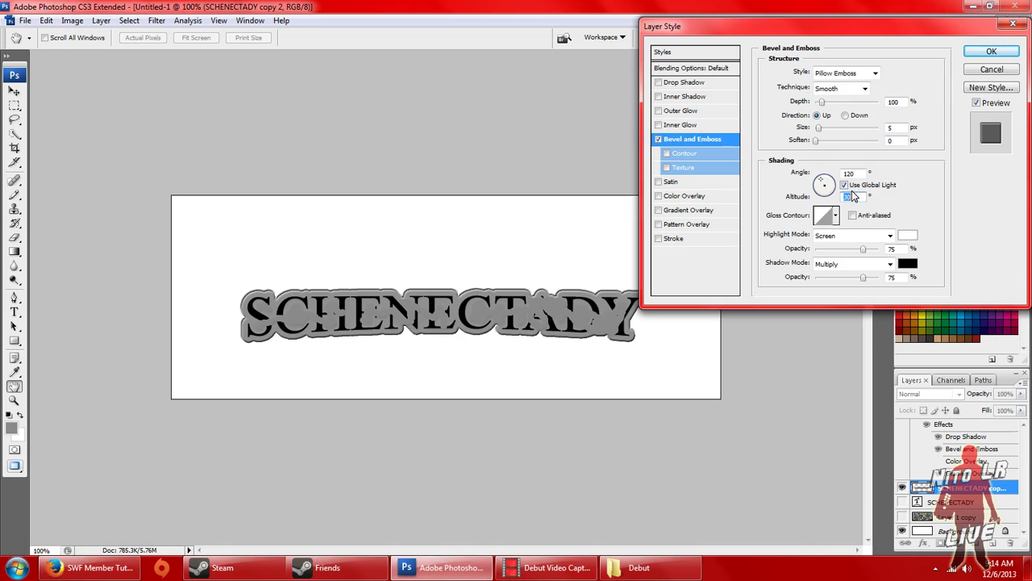
Turn off Use Global Light for the bevel shading and set its angle to 114°.
text(55)
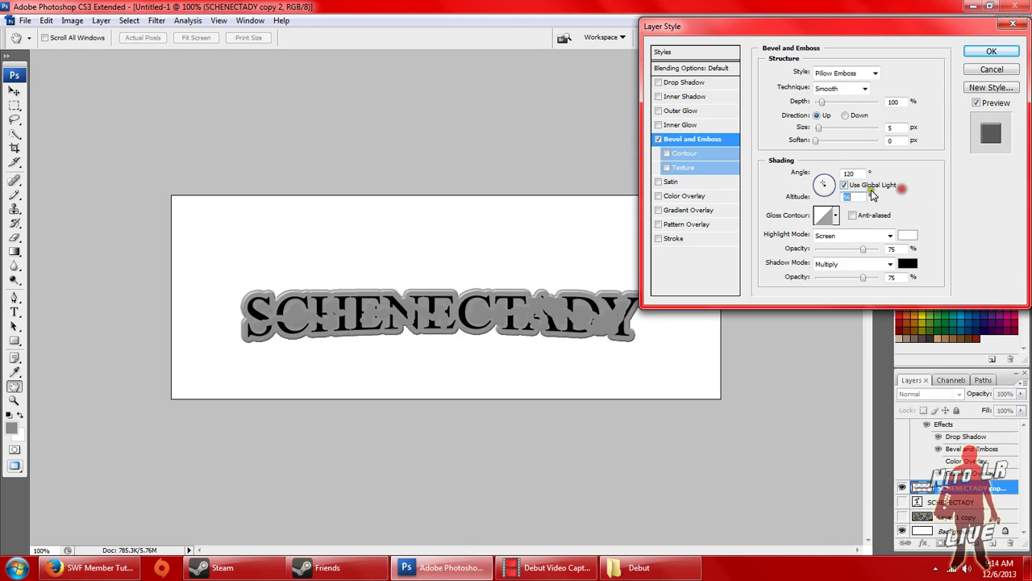
double_click(847, 173)
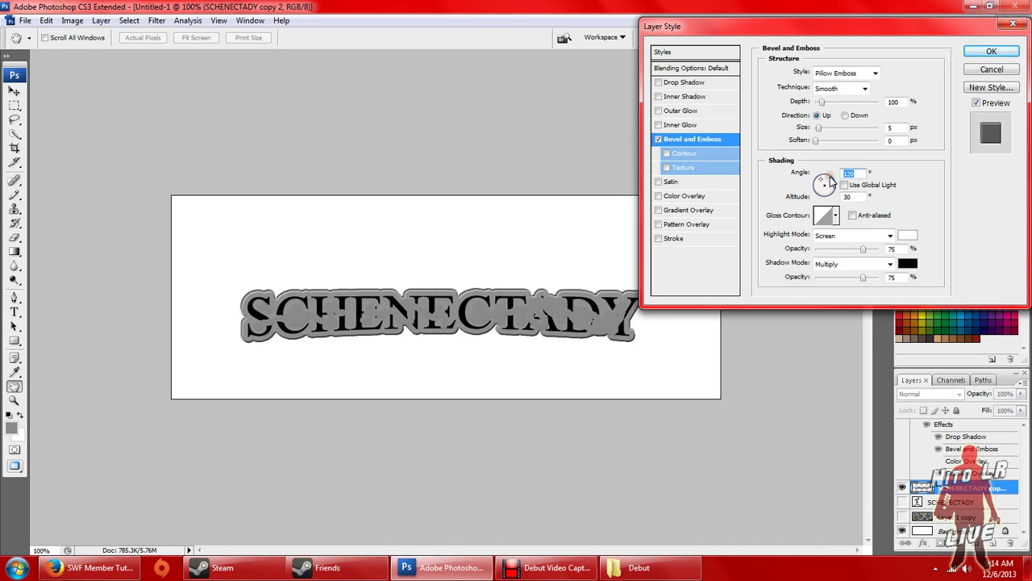
text(114)
key(Return)
Set the bevel's size to 1 px, comparing the Bevel and Emboss settings with the tutorial page in Firefox.
click(93, 568)
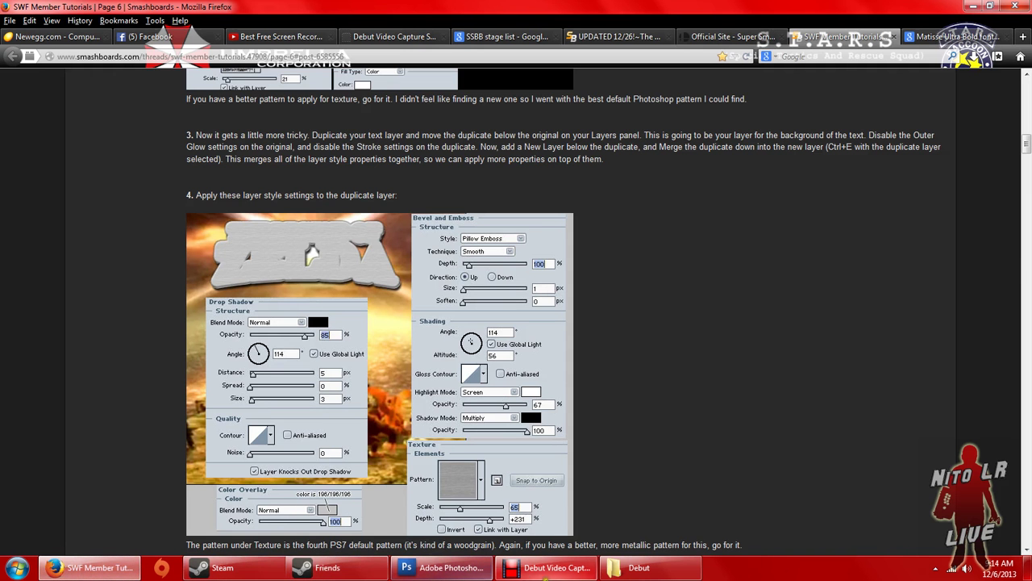
click(444, 568)
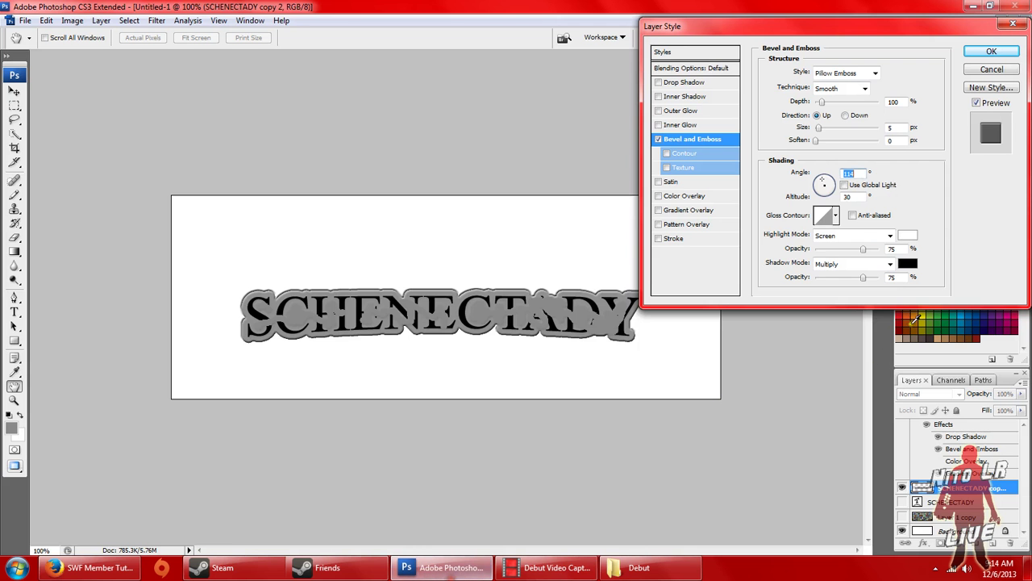
double_click(889, 128)
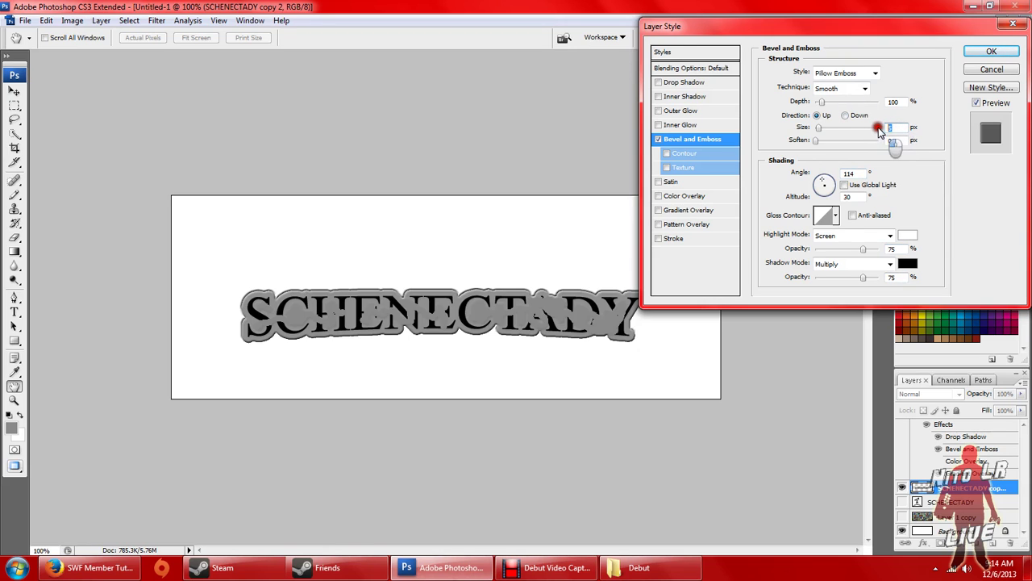
text(1)
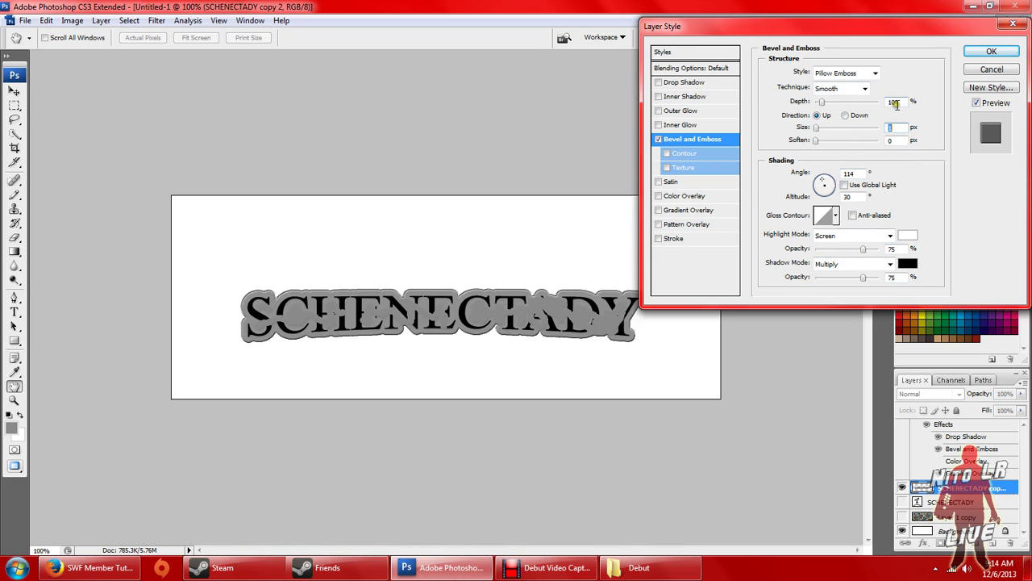
click(114, 574)
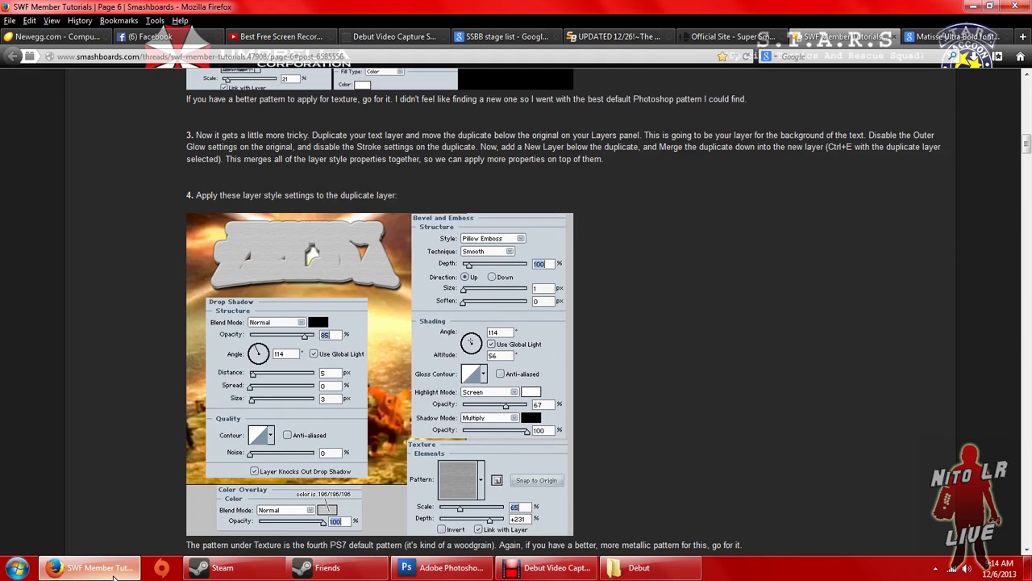
Following the tutorial in the browser, set the Bevel and Emboss shadow opacity to 100% and highlight opacity to 67% in Photoshop.
click(113, 576)
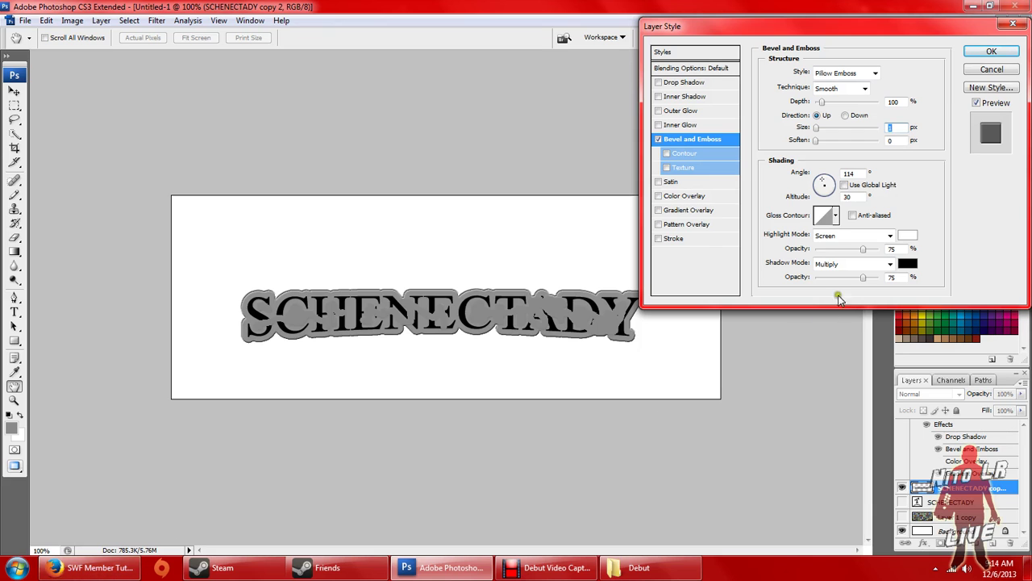
drag(865, 280, 894, 276)
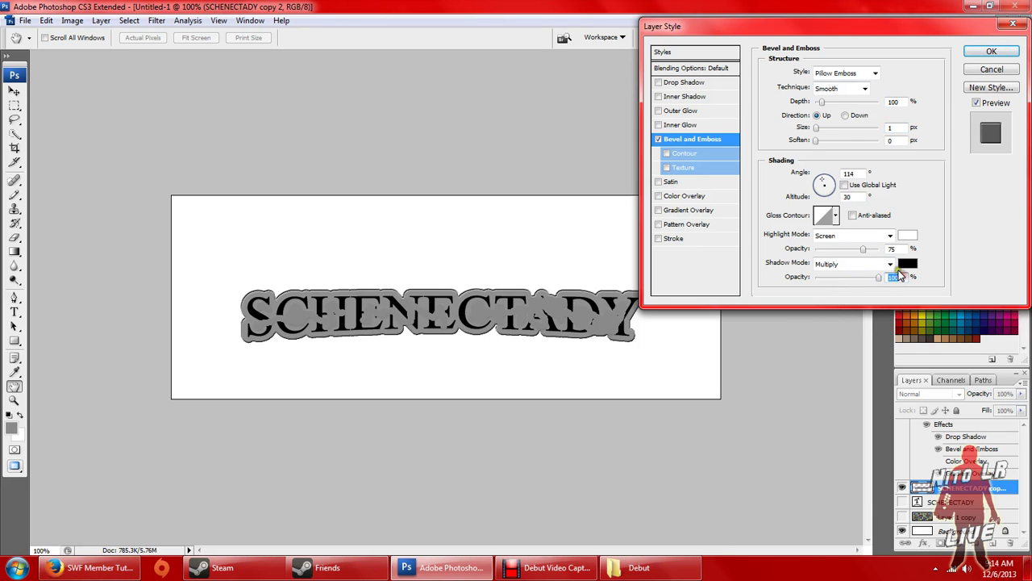
click(103, 570)
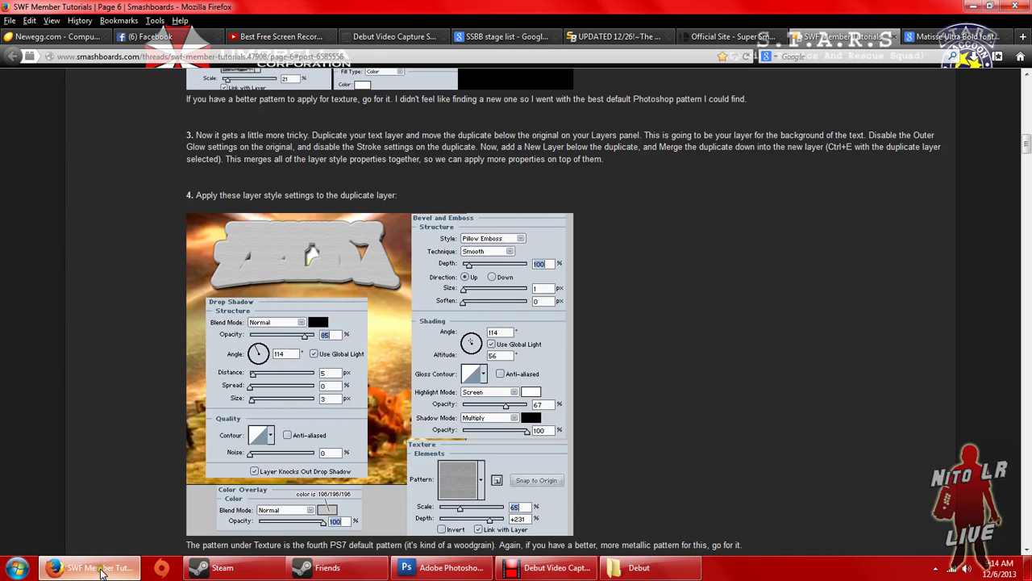
click(103, 570)
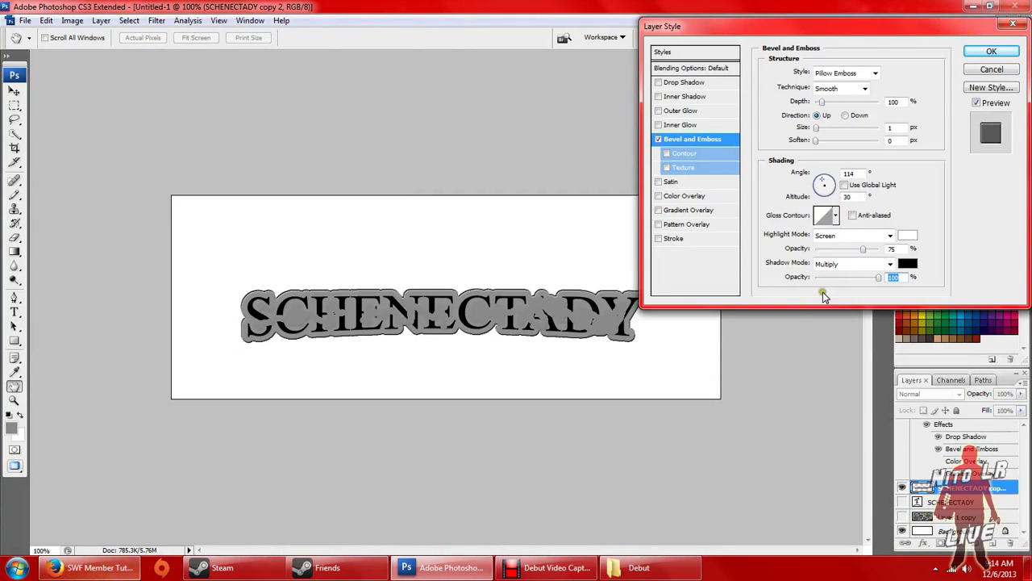
double_click(891, 250)
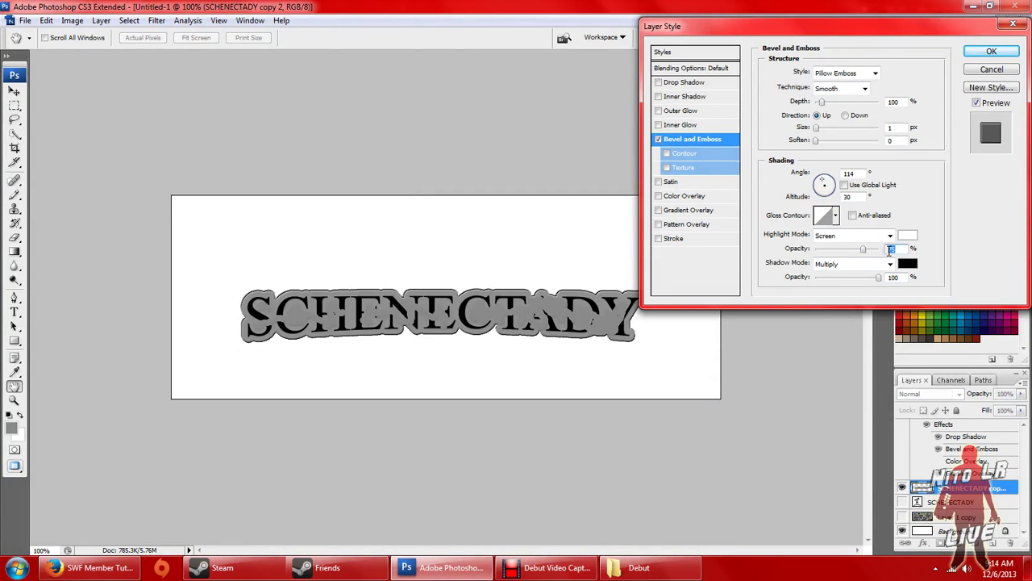
text(67)
double_click(884, 250)
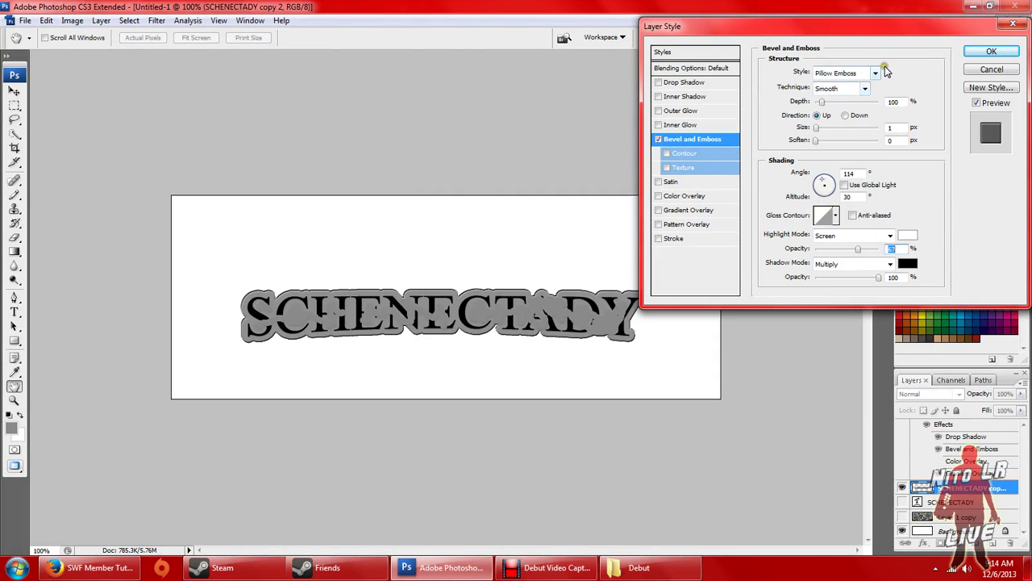
Check the tutorial's reference settings in the browser and add a black (000000) Color Overlay to the merged SCHENECTADY copy layer in Photoshop.
key(alt+Tab)
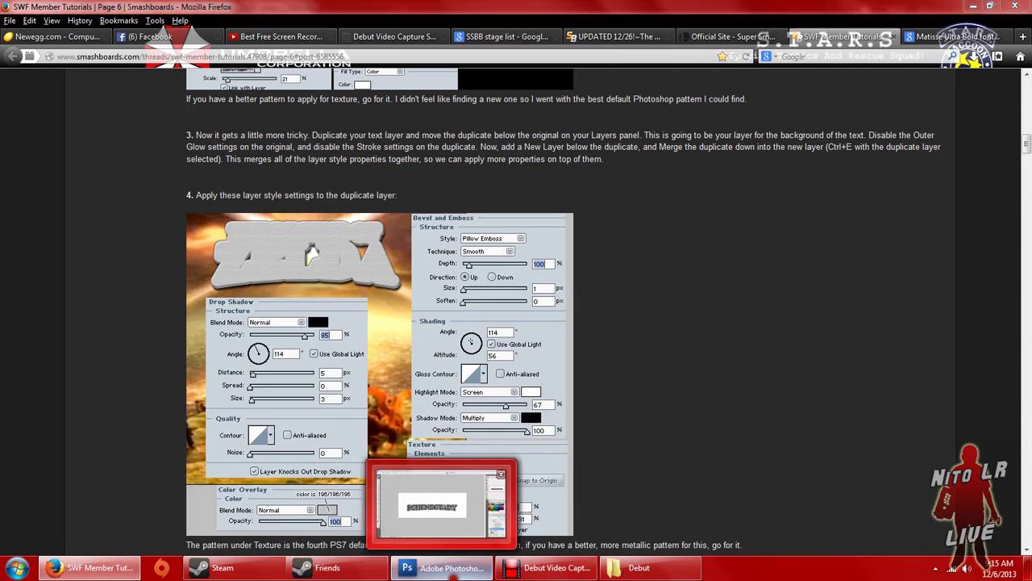
click(448, 567)
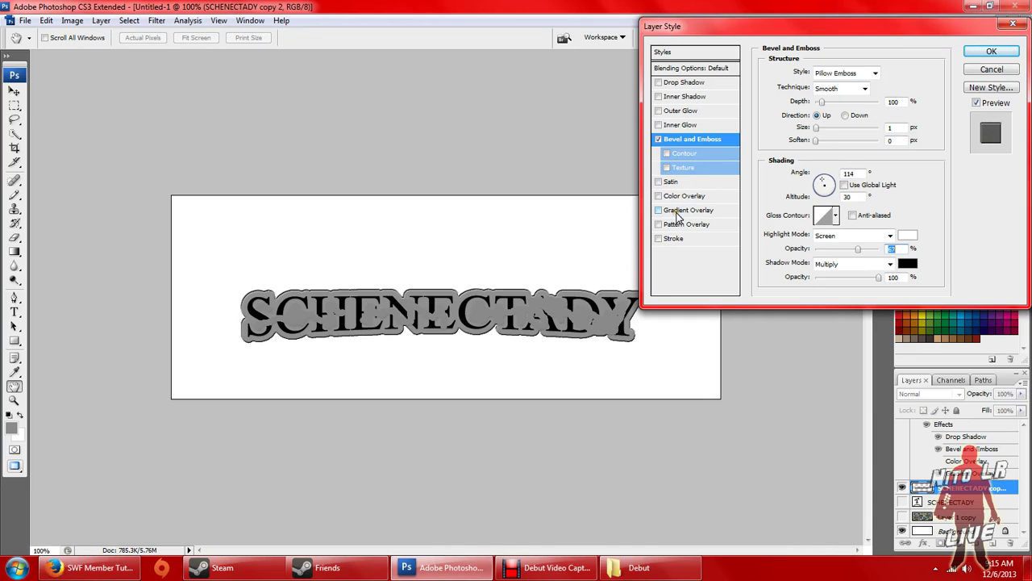
click(668, 197)
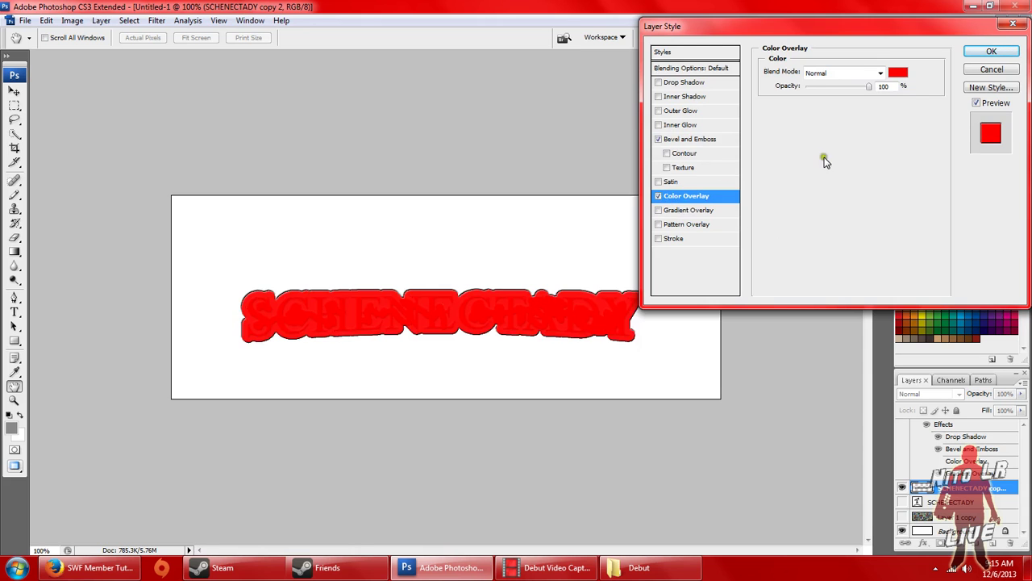
click(897, 72)
mouse_move(101, 294)
mouse_down()
mouse_move(91, 353)
mouse_move(105, 335)
mouse_move(69, 353)
mouse_up()
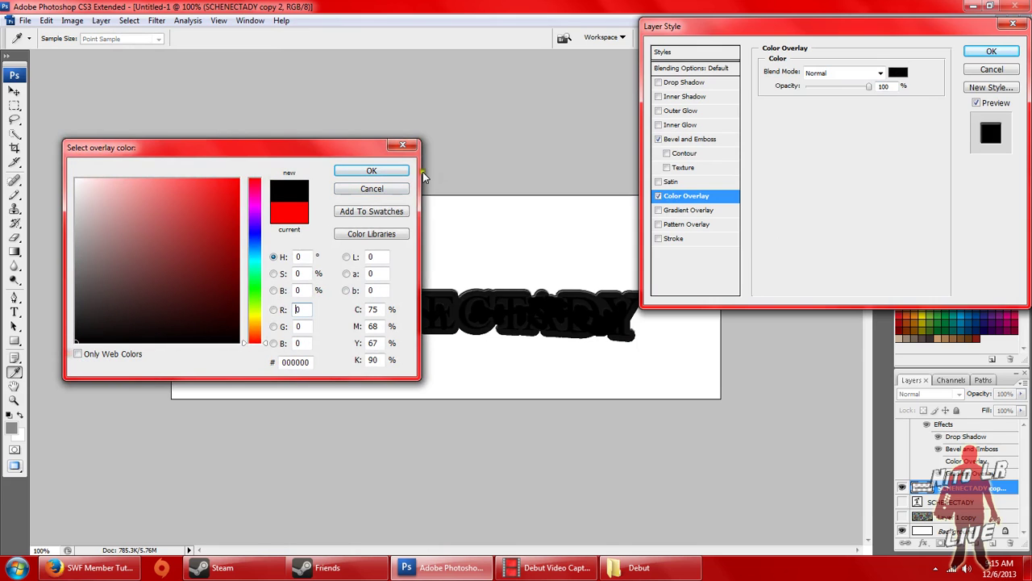
click(373, 170)
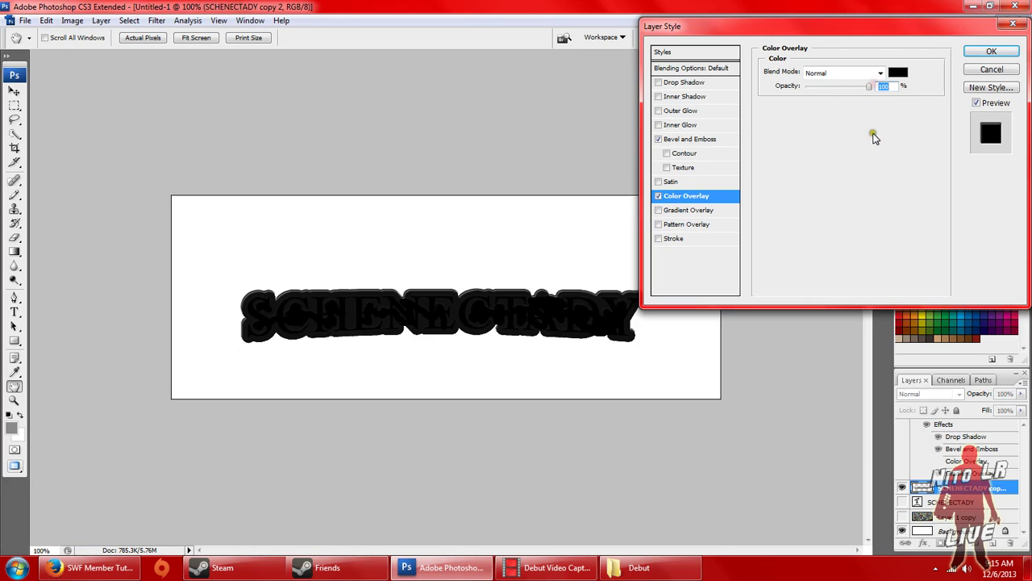
Try another blend mode for the black color overlay and return it to Normal.
click(884, 73)
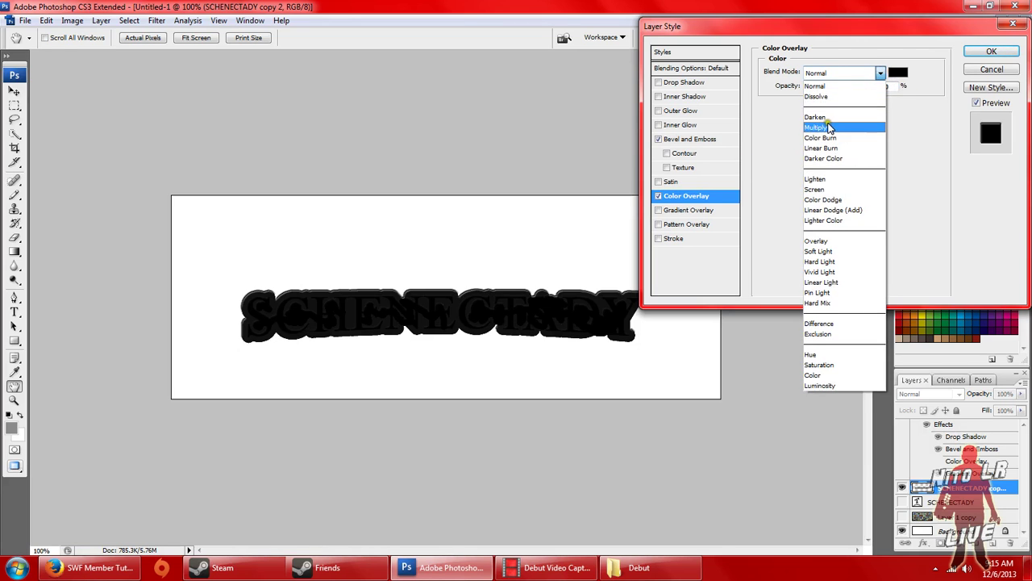
click(818, 111)
click(880, 74)
click(839, 77)
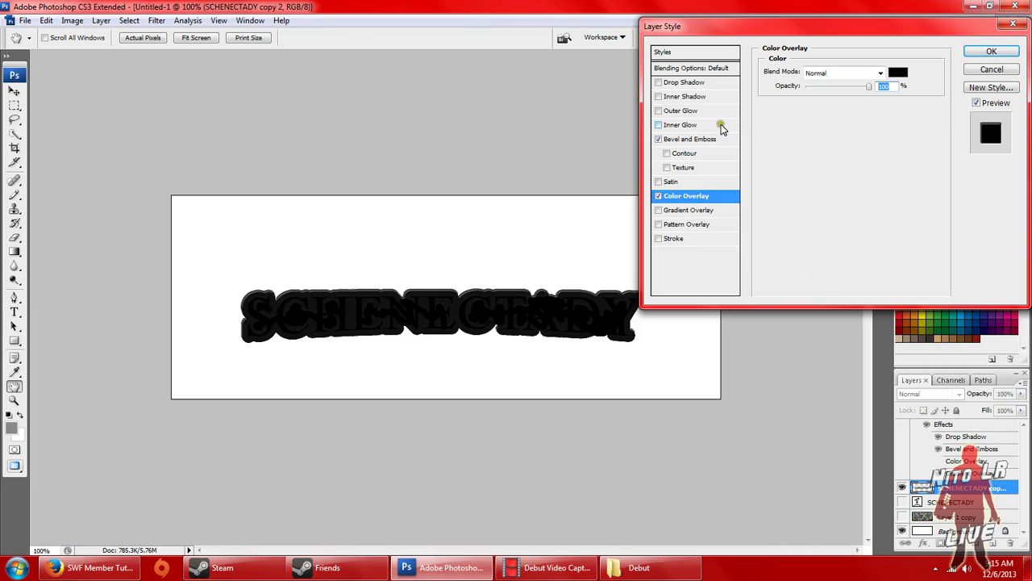
Raise the Bevel and Emboss highlight opacity slightly, leaving the shadow mode at Multiply.
click(695, 139)
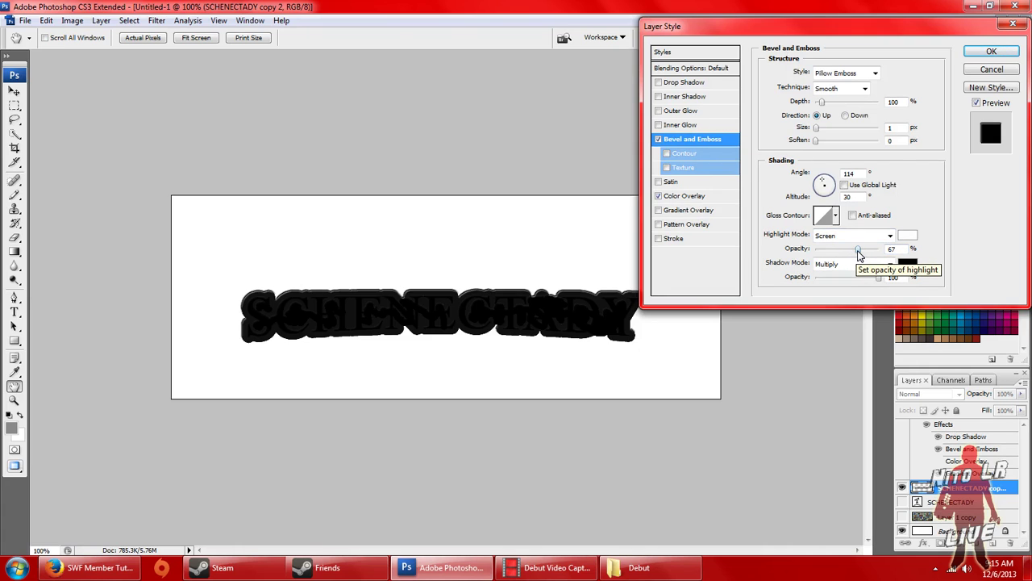
mouse_move(859, 252)
mouse_down()
mouse_move(885, 255)
mouse_move(859, 251)
mouse_up()
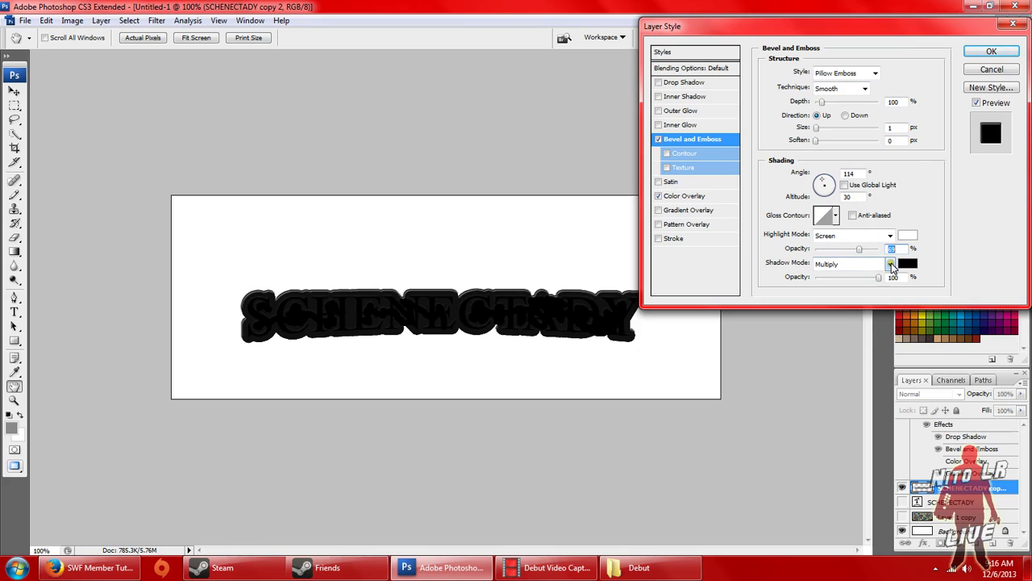
click(891, 264)
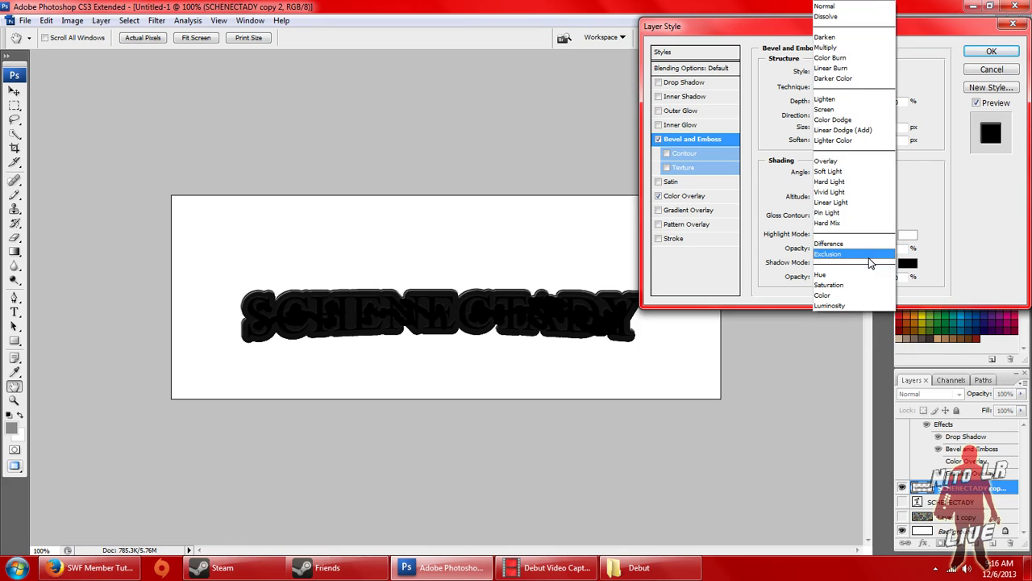
click(980, 231)
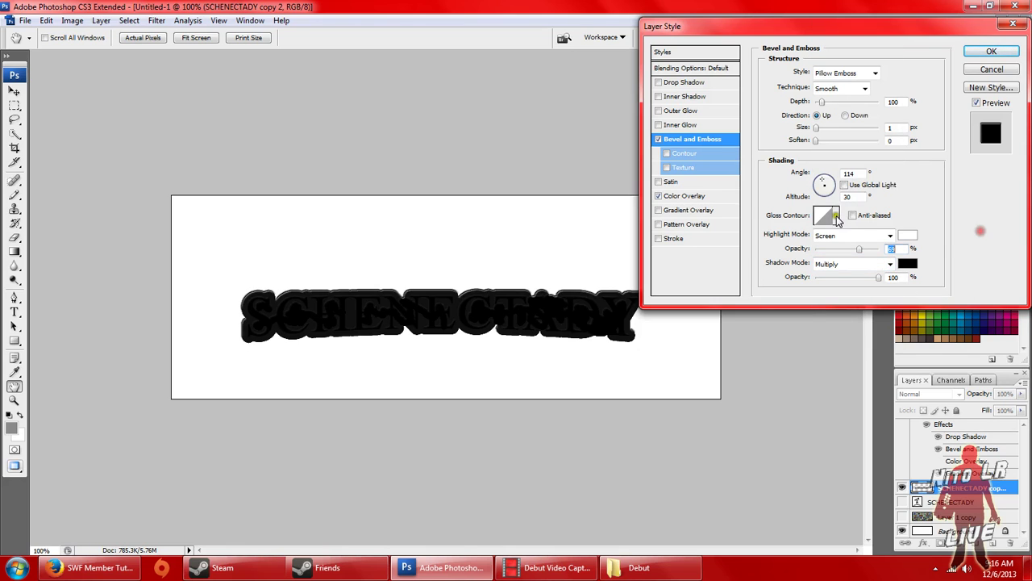
Try Outer Glow and Inner Glow on the black SCHENECTADY copy layer and turn both off again.
click(686, 196)
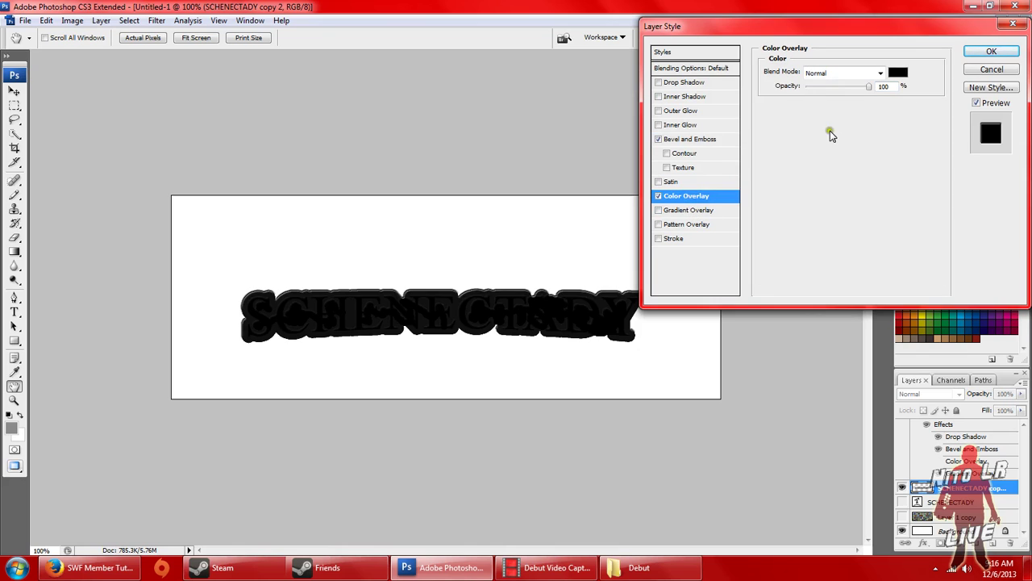
double_click(889, 86)
click(770, 216)
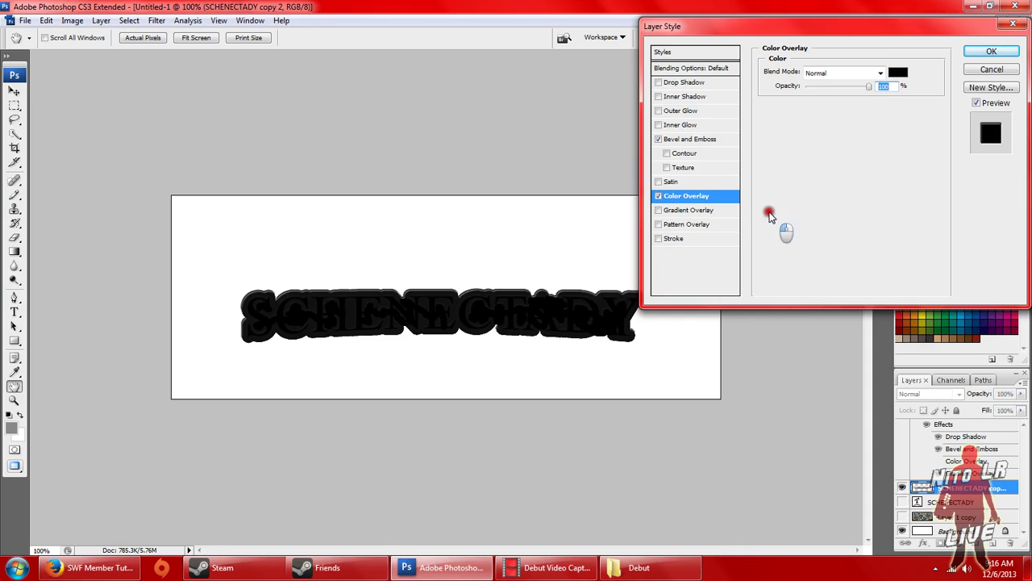
click(674, 111)
click(697, 125)
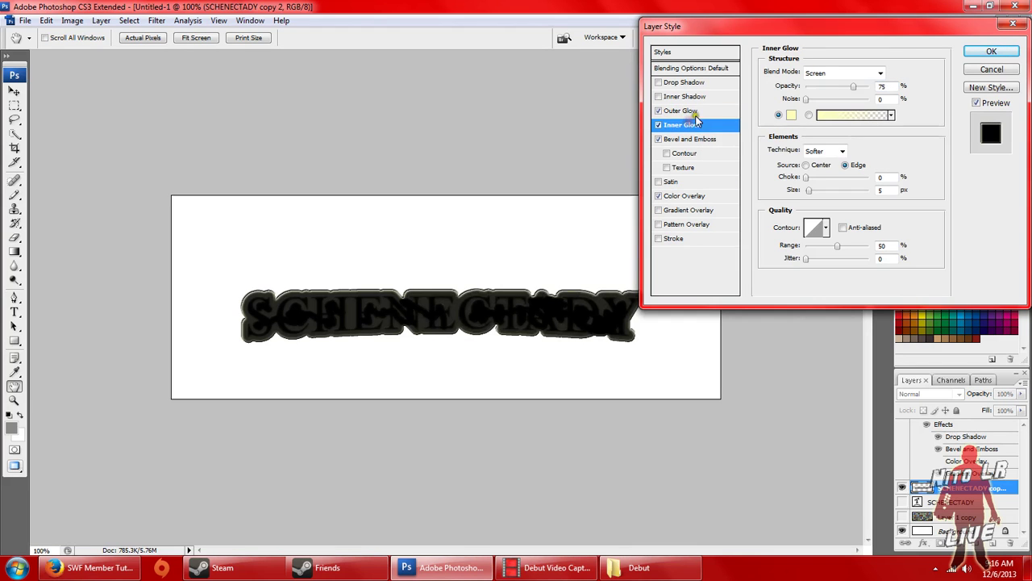
click(697, 113)
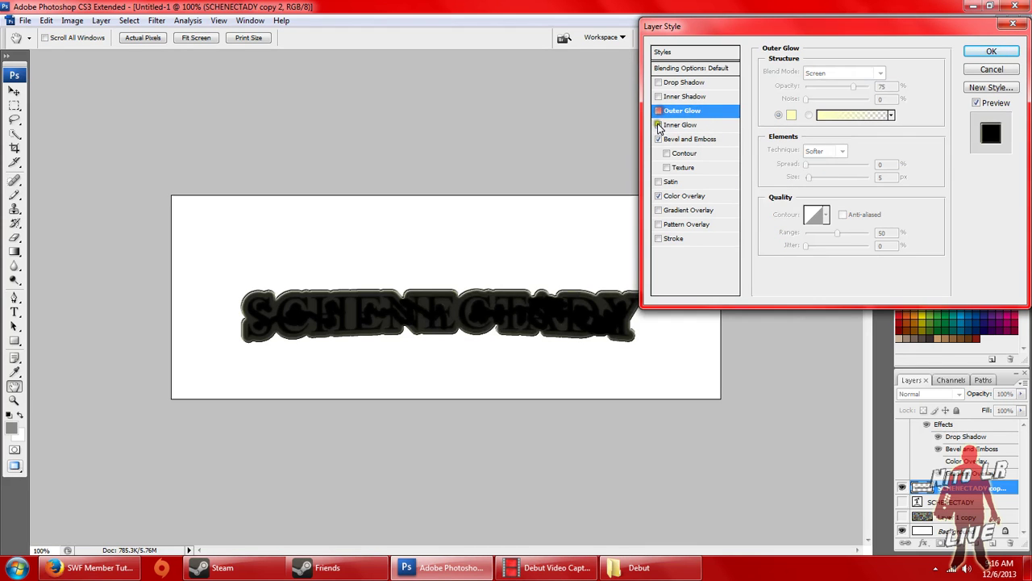
click(659, 110)
click(659, 125)
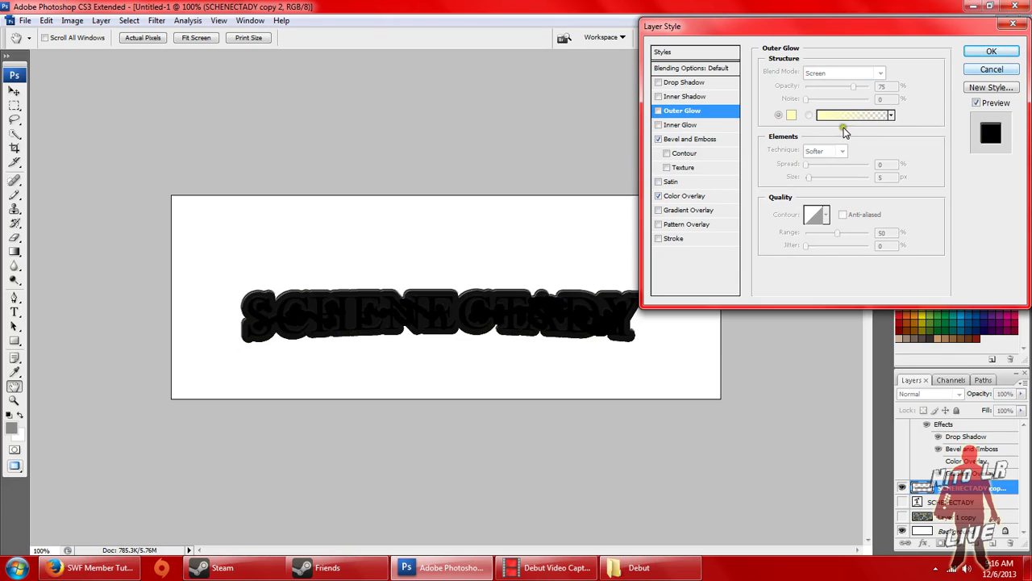
Apply the layer style with Bevel and Emboss and the black Color Overlay to the SCHENECTADY copy layer.
click(683, 198)
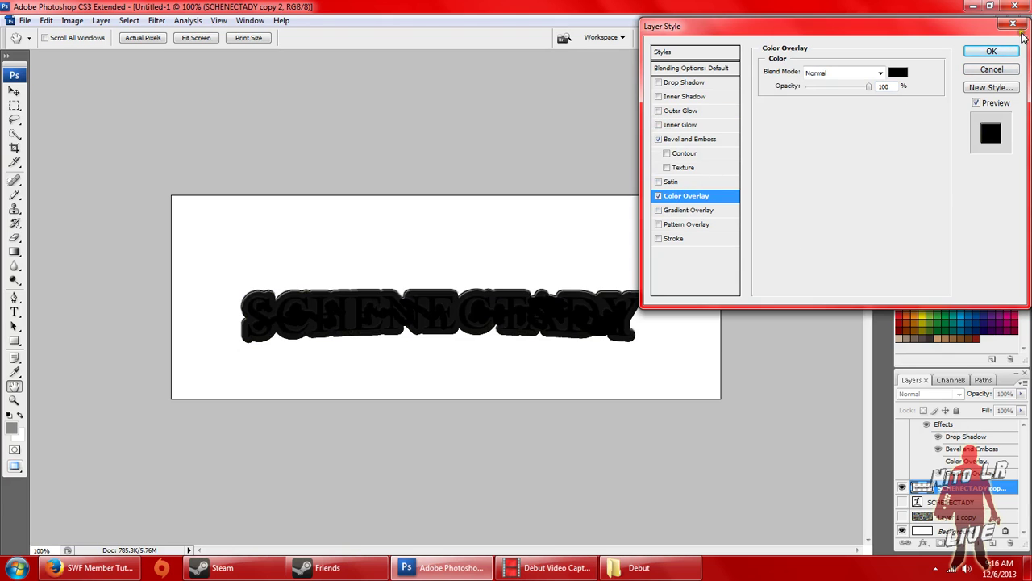
click(991, 51)
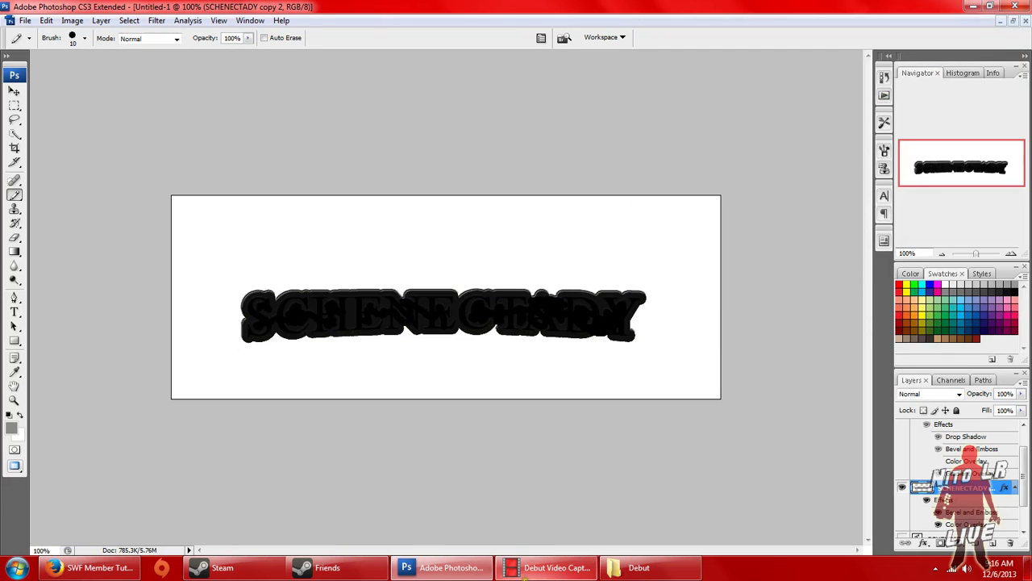
click(532, 568)
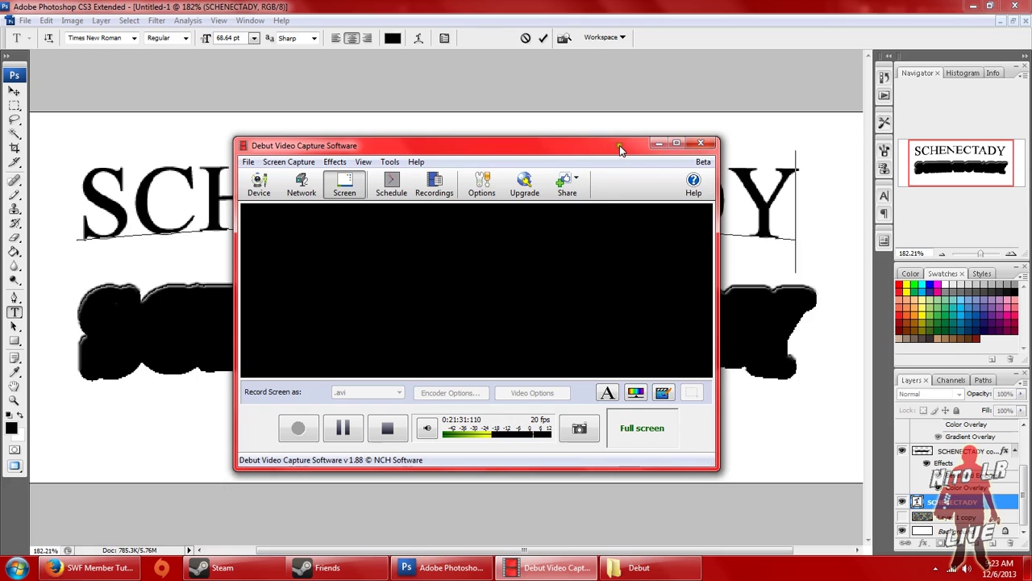
click(659, 144)
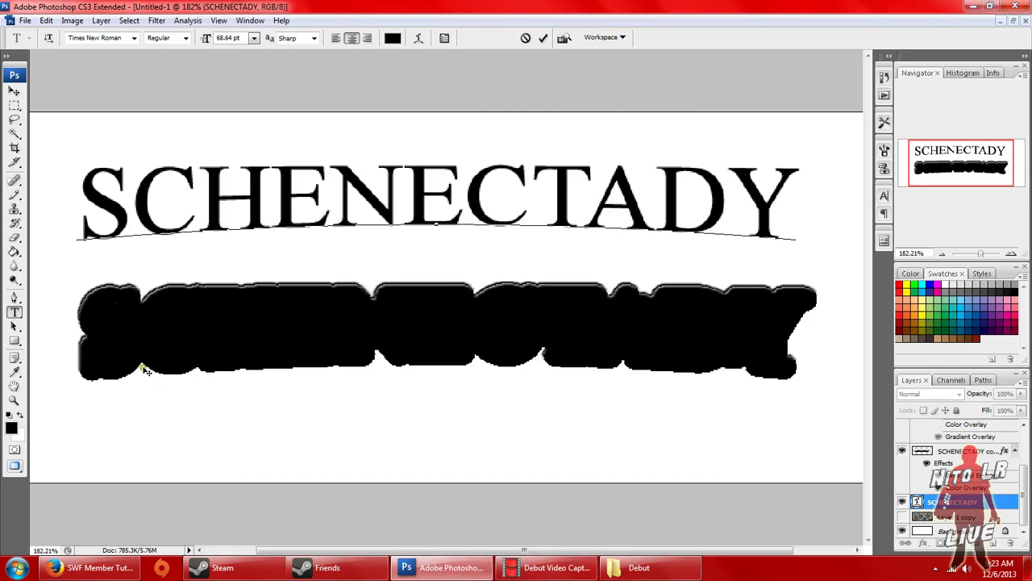
Commit the SCHENECTADY text edit and show the bevel effect on the black outline layer again.
key(ctrl+Return)
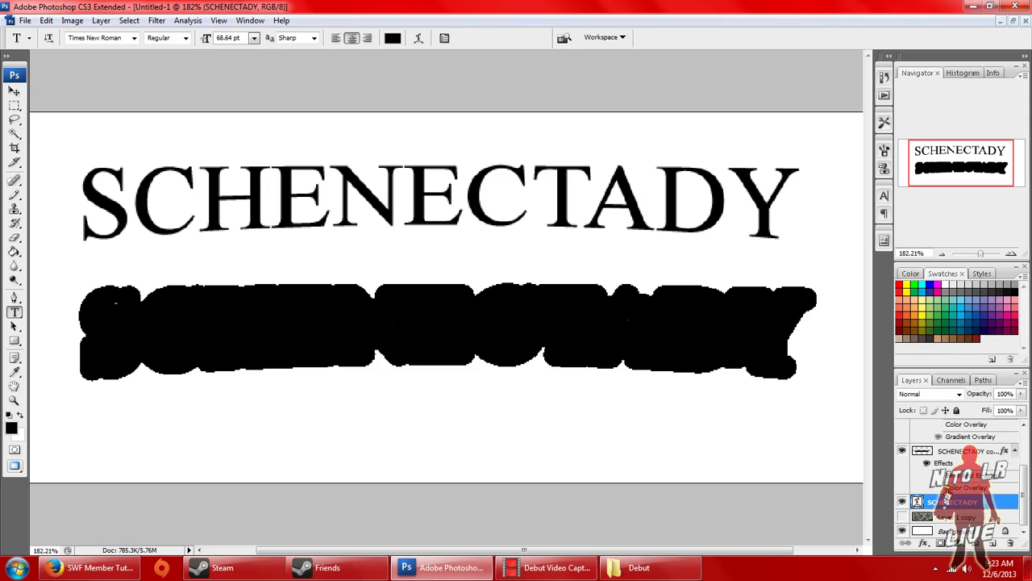
click(935, 476)
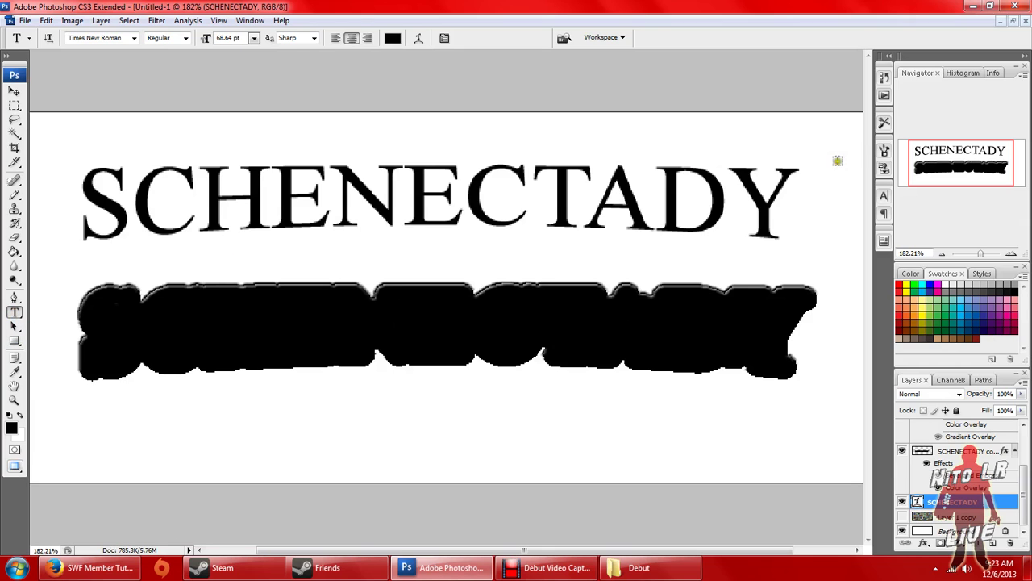
Recolor the whole SCHENECTADY text white.
drag(789, 195, 87, 203)
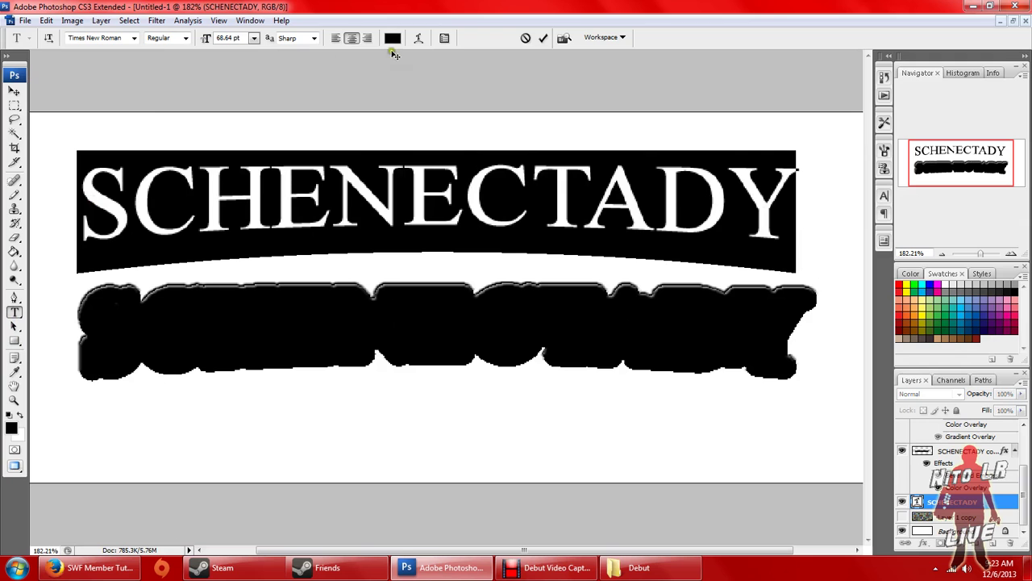
click(392, 38)
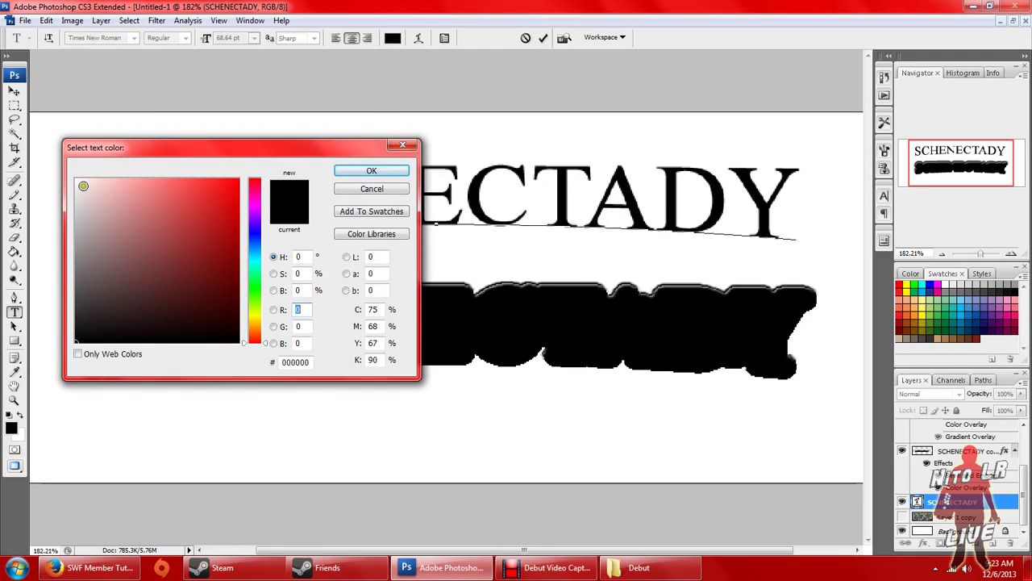
drag(83, 187, 76, 179)
click(370, 170)
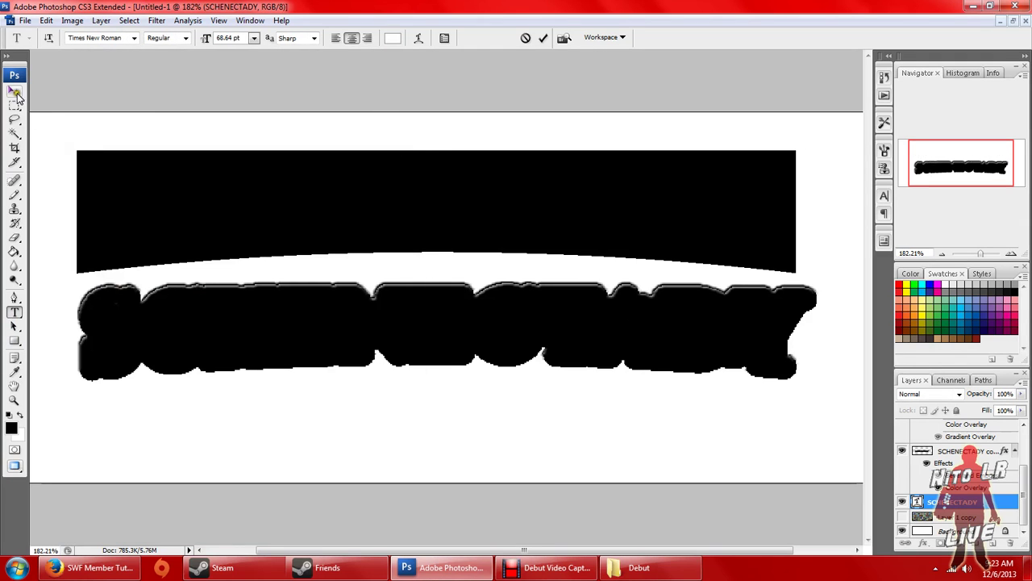
Place the white SCHENECTADY text layer above the black outline layer and center the text over the outline shape.
click(16, 94)
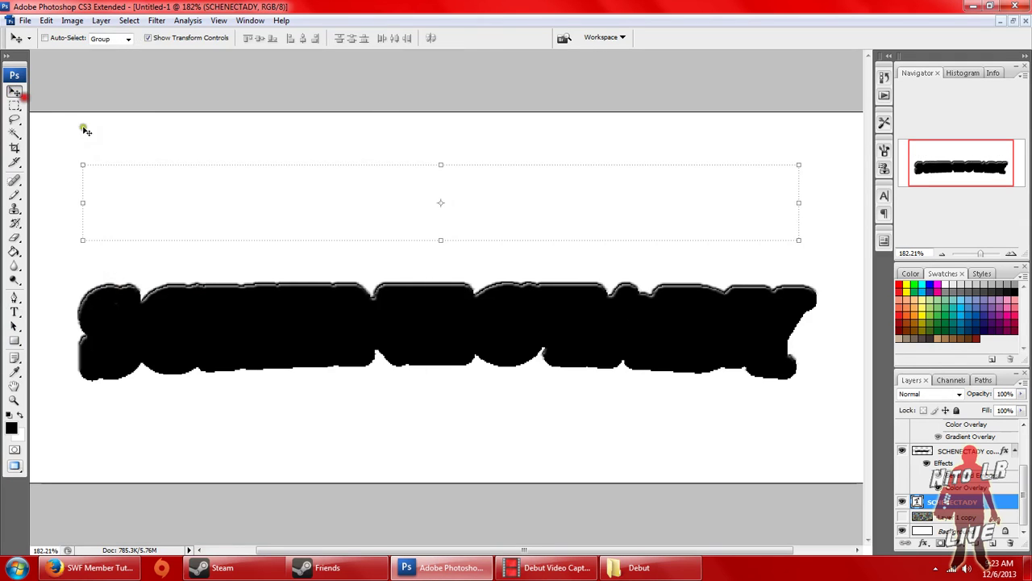
click(146, 300)
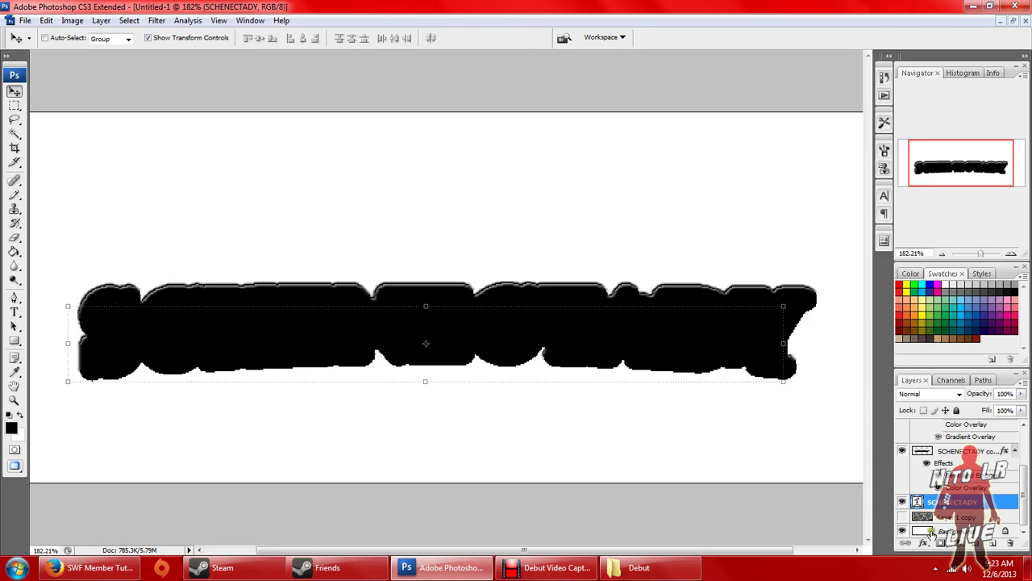
drag(945, 504, 946, 450)
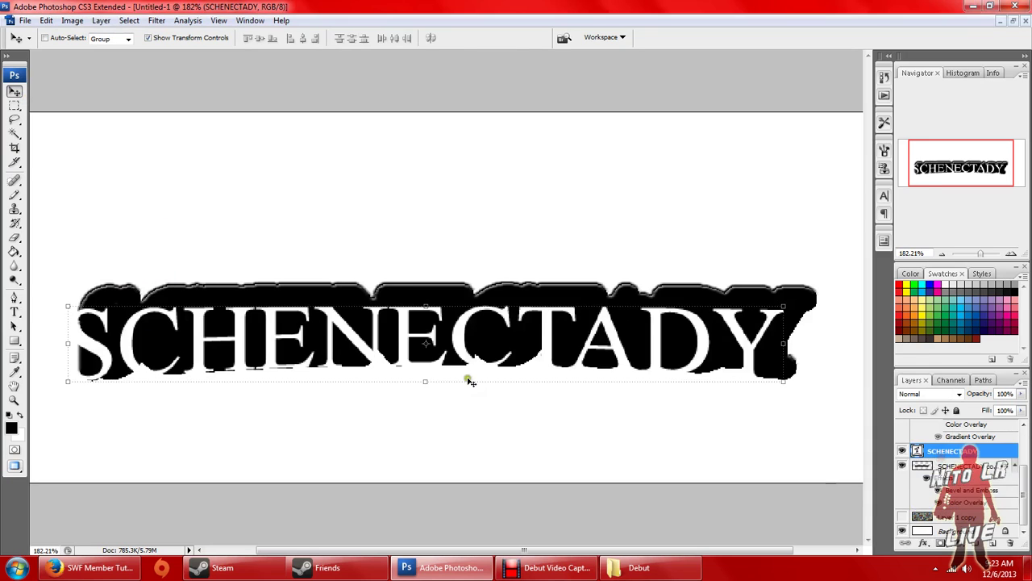
drag(283, 350, 292, 340)
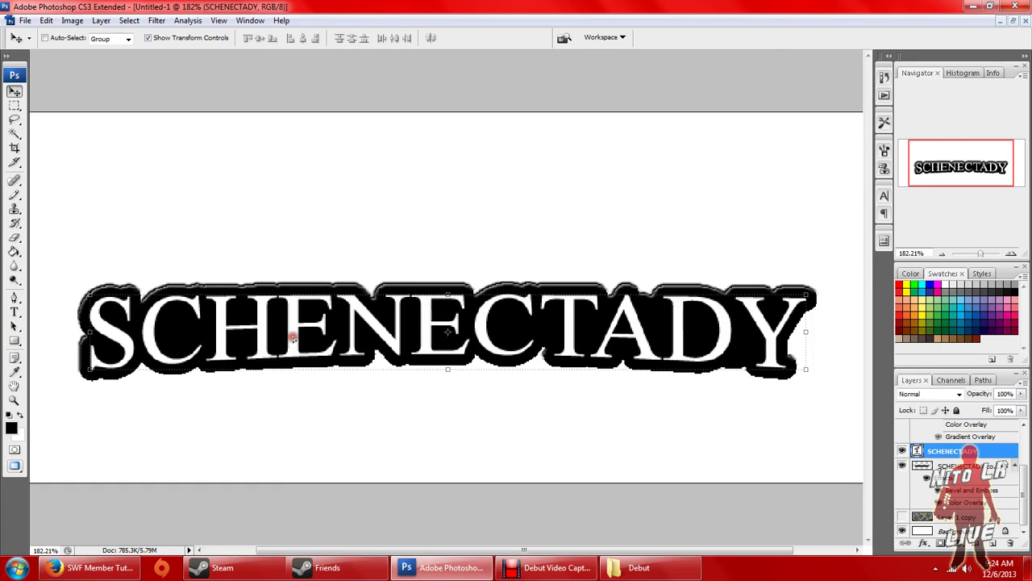
Switch to Firefox and examine the Super Smash Bros. logos on the official site as a styling reference, and return to Photoshop.
click(622, 443)
click(15, 106)
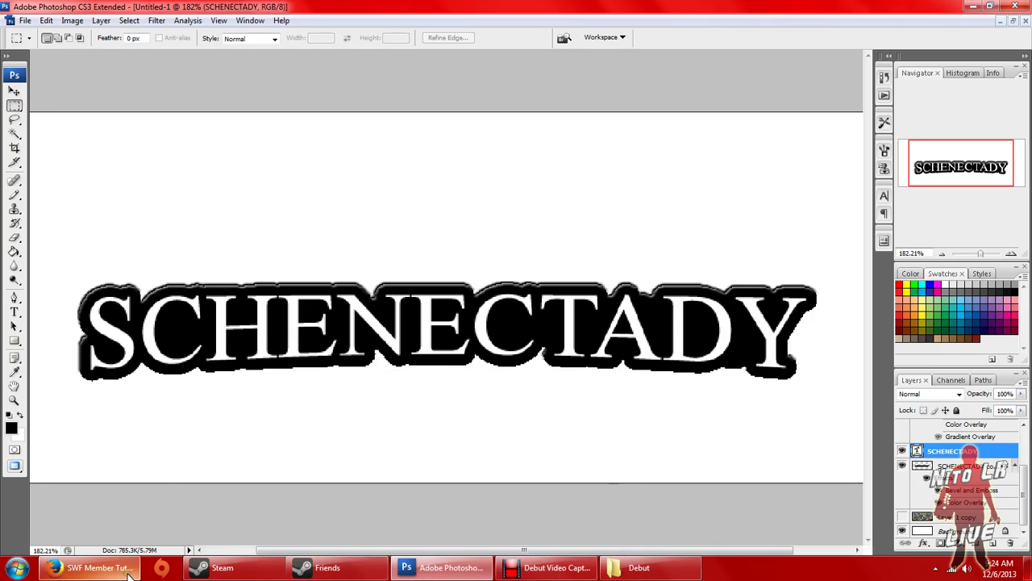
click(96, 568)
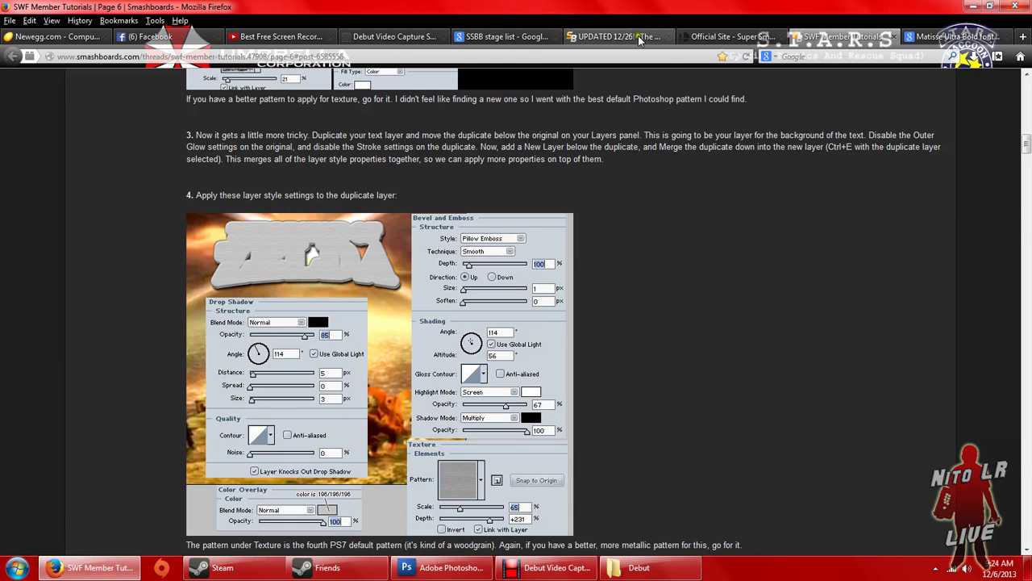
click(711, 36)
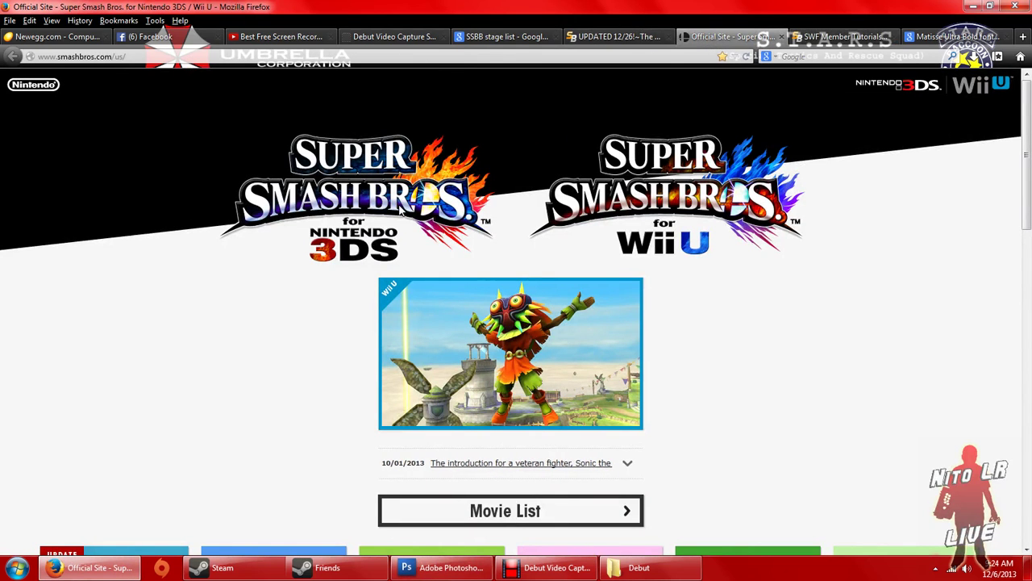
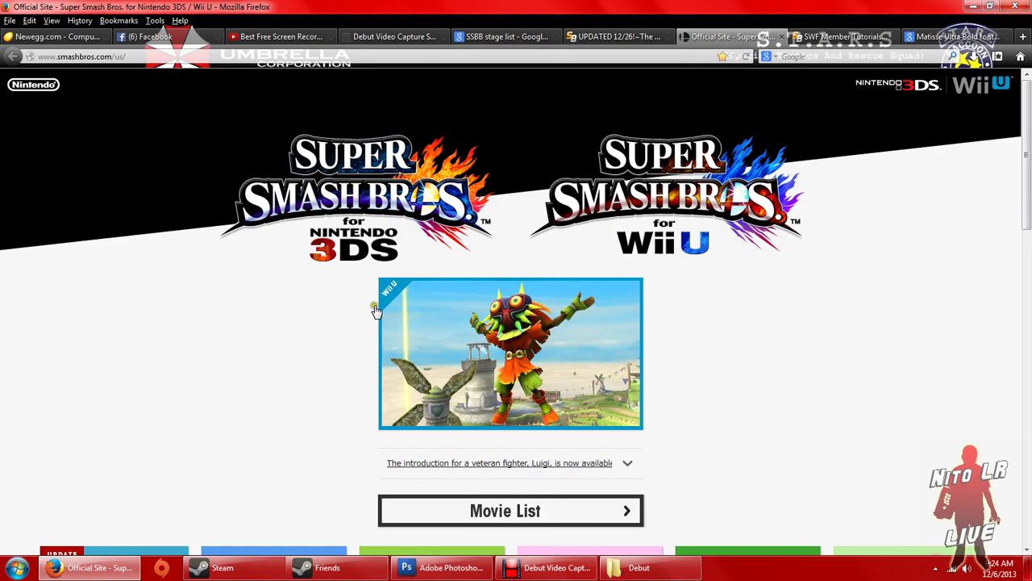
click(452, 567)
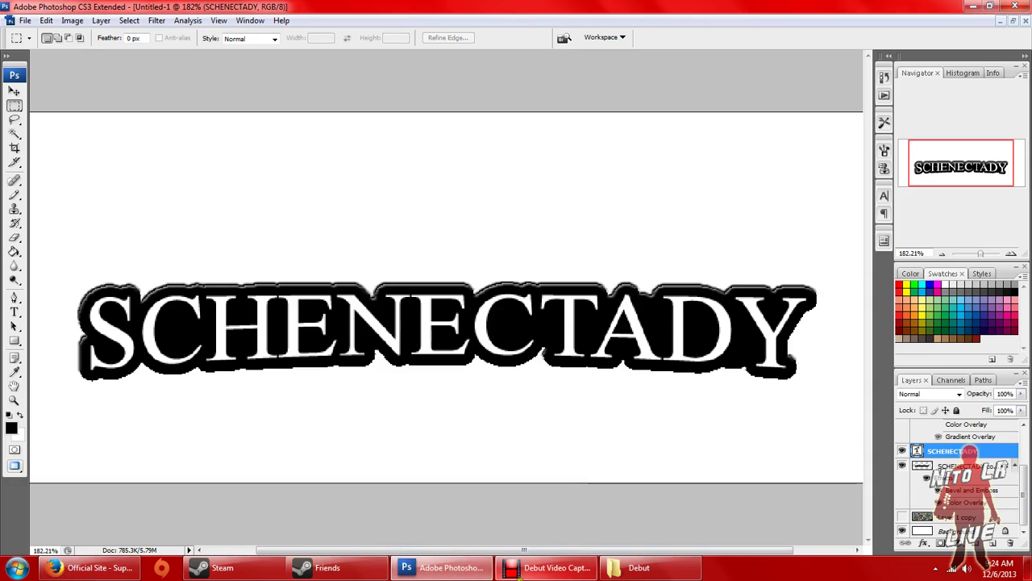
click(118, 574)
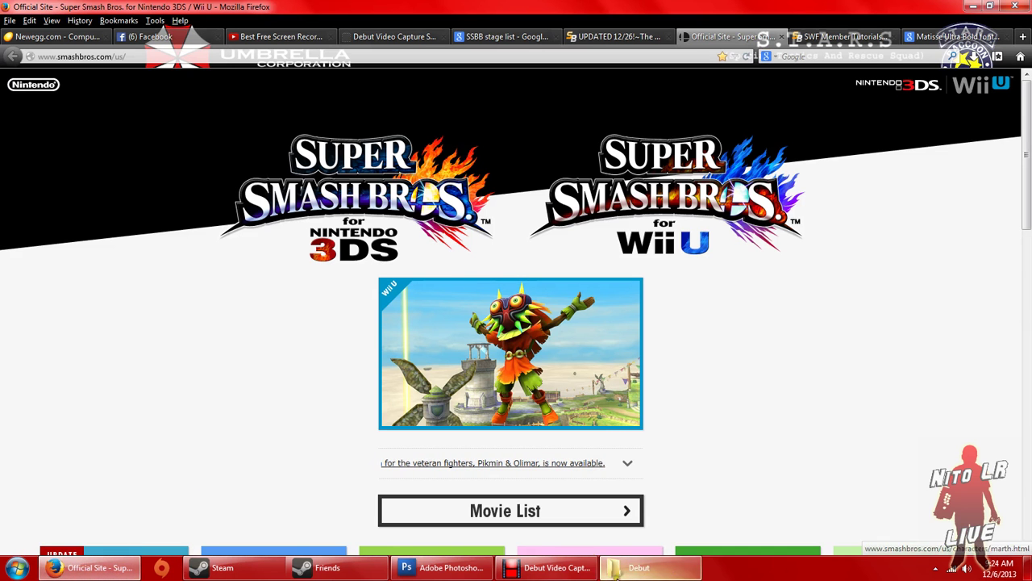
click(555, 567)
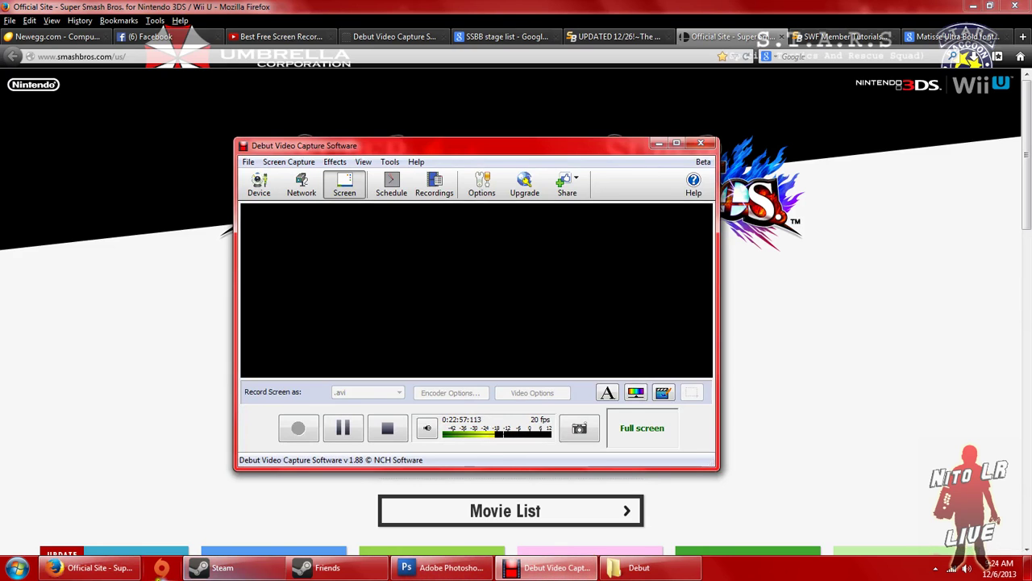
click(444, 567)
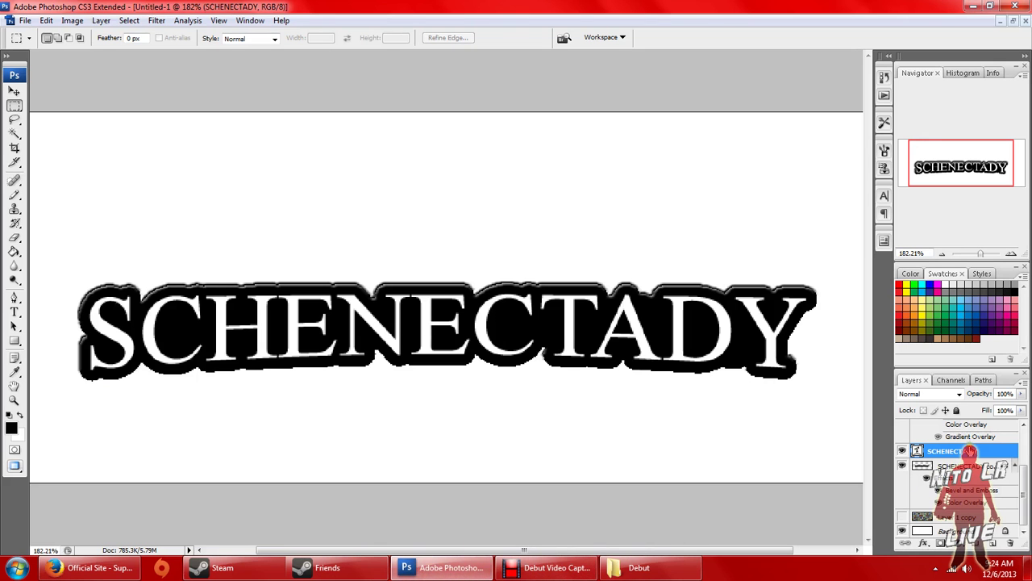
Slightly lower the Bevel and Emboss highlight opacity in the black outline layer's style.
key(ctrl+j)
right_click(974, 467)
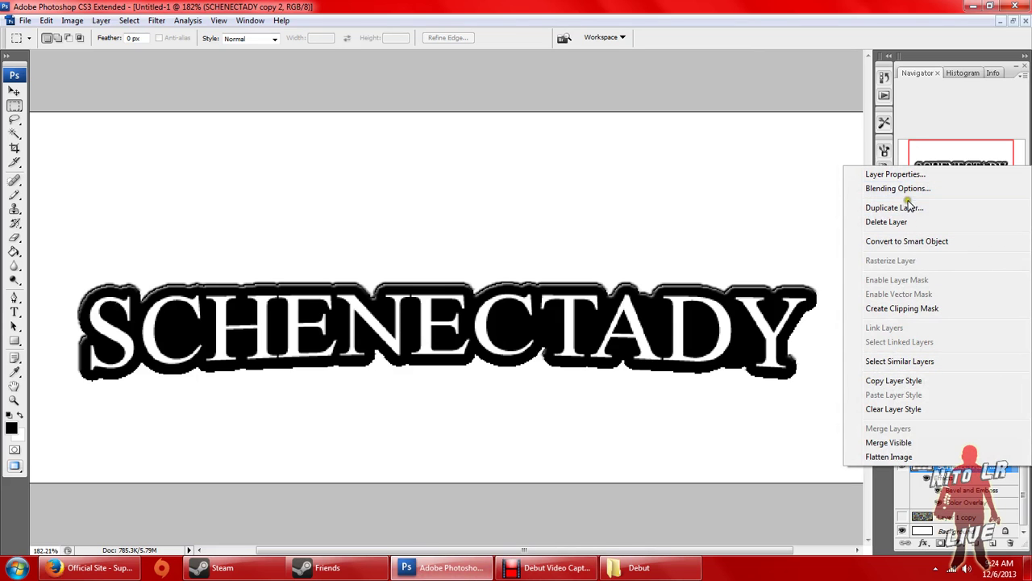
click(902, 190)
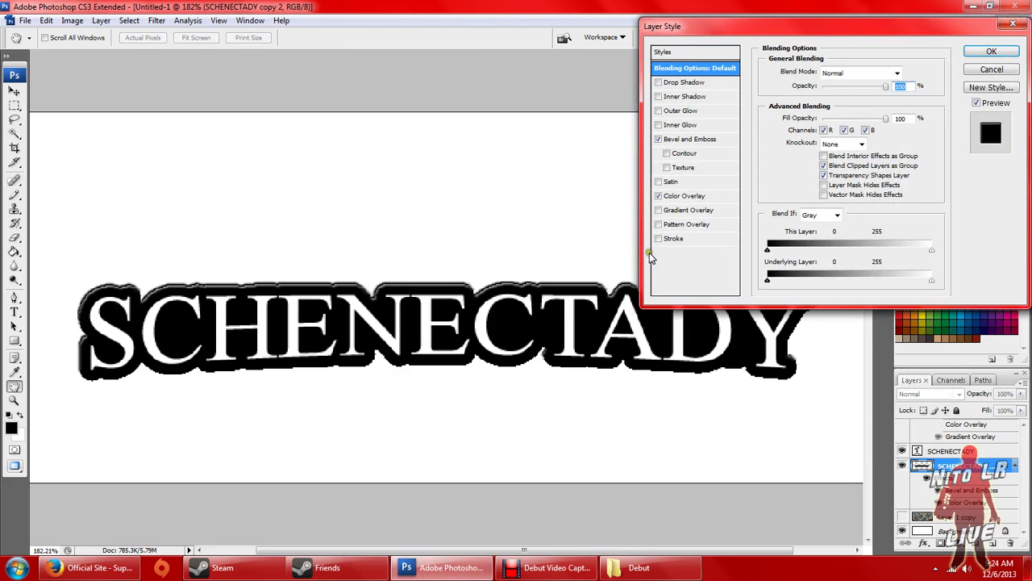
click(678, 140)
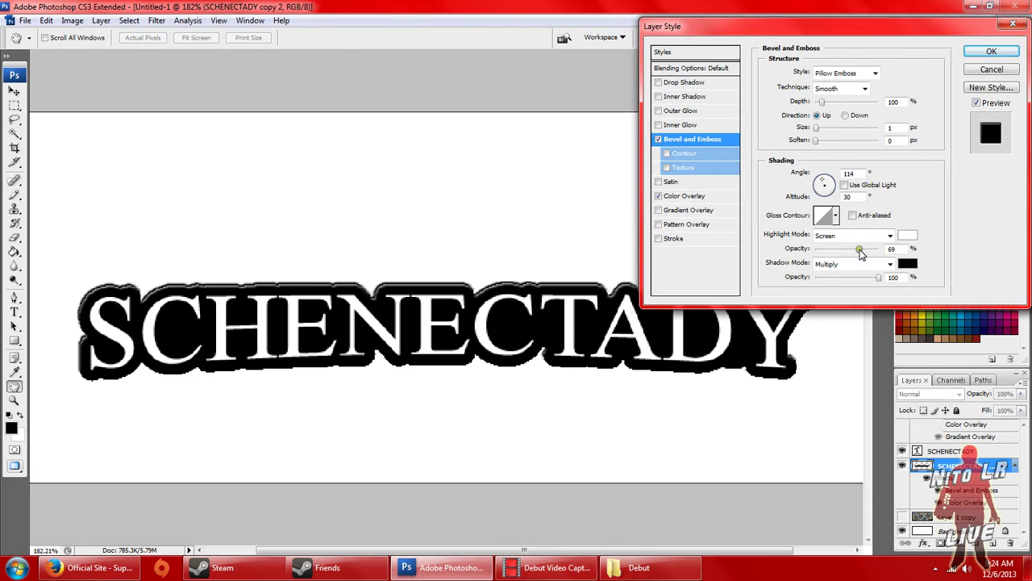
drag(860, 253, 851, 255)
Add a white outside Stroke to the black outline layer and apply the layer style.
click(669, 240)
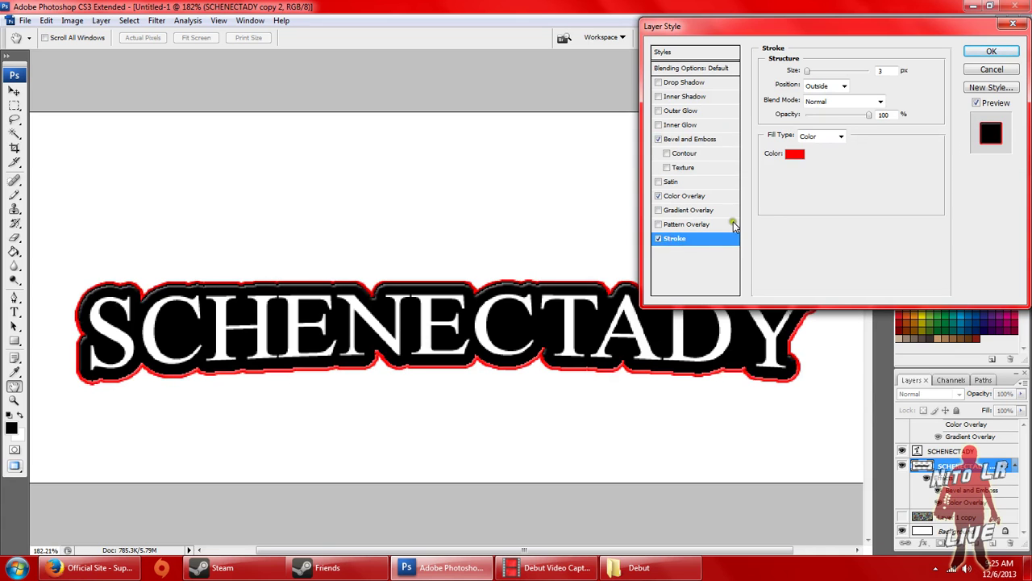
click(795, 154)
click(80, 186)
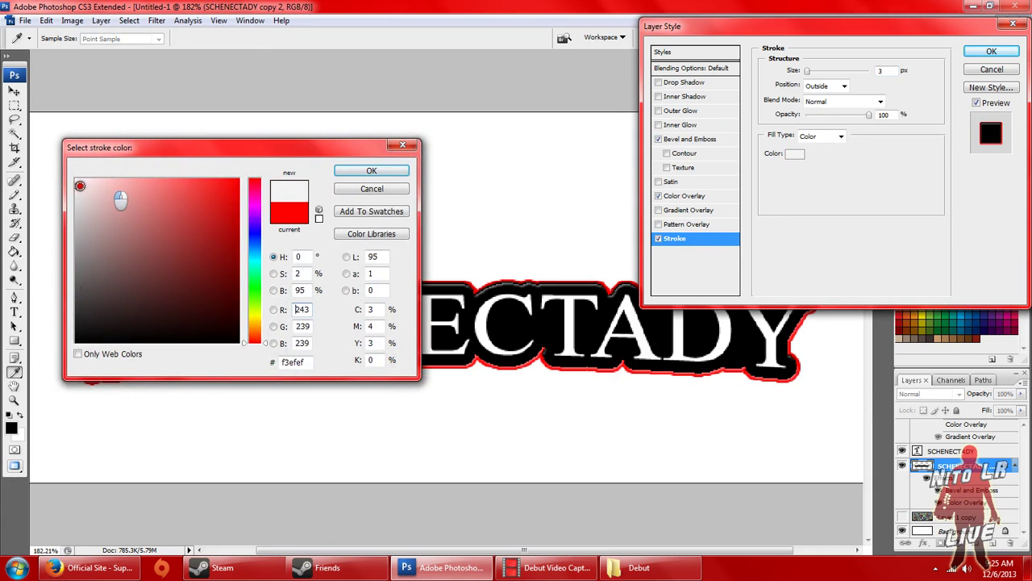
click(75, 179)
click(353, 174)
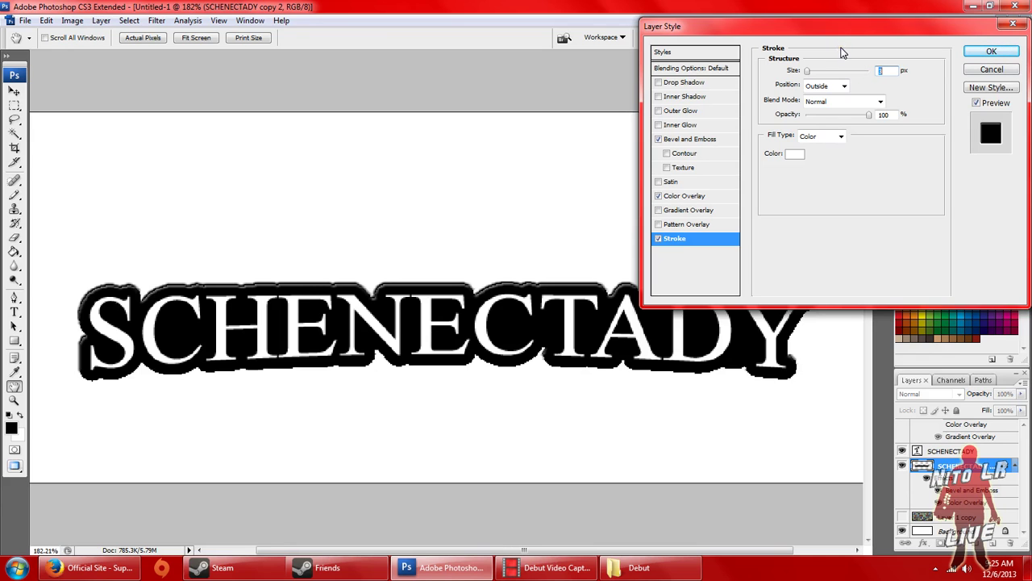
click(991, 51)
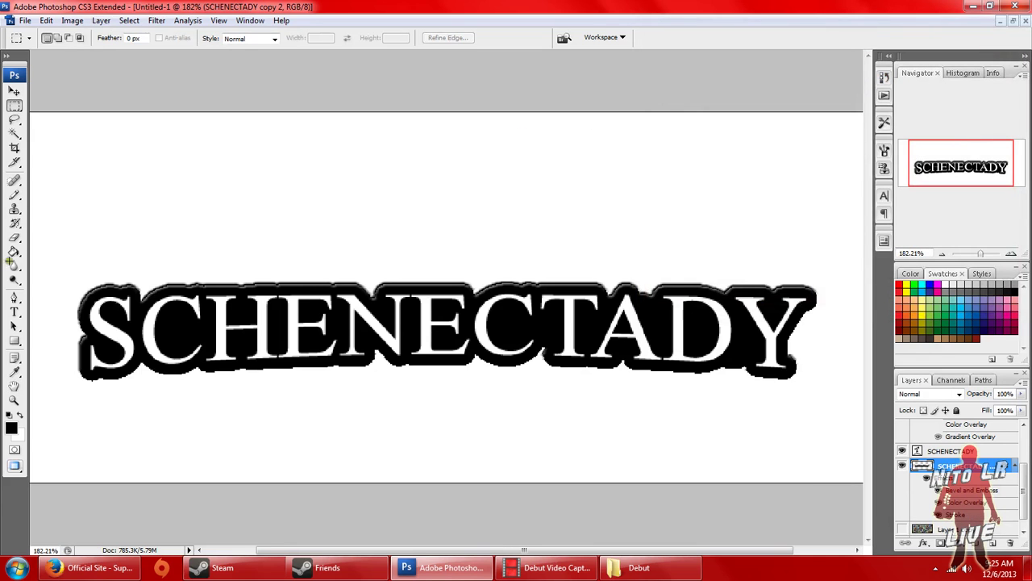
Fill the Background layer with green from the swatches using the Paint Bucket.
scroll(1026, 476, down, 1)
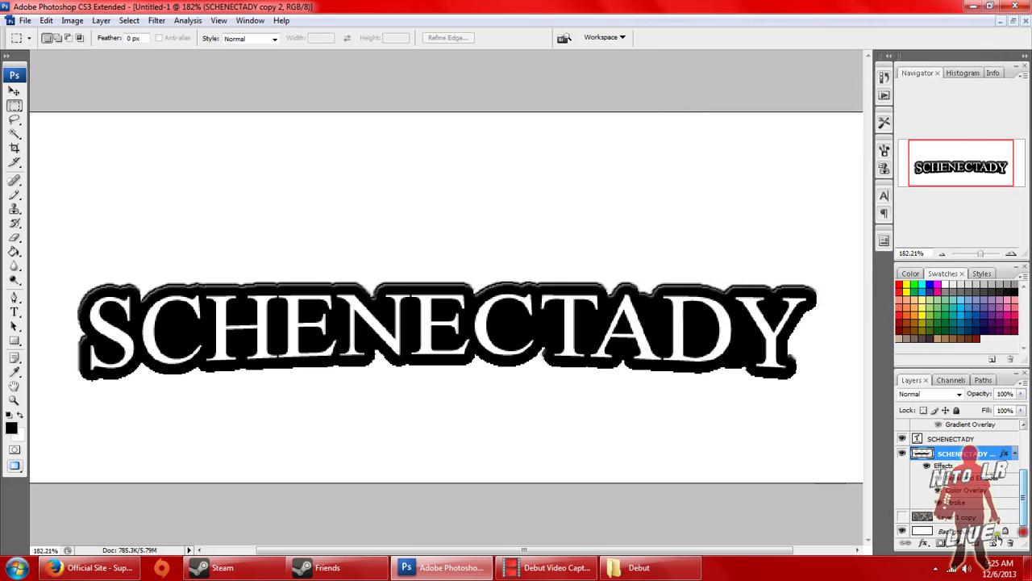
click(951, 531)
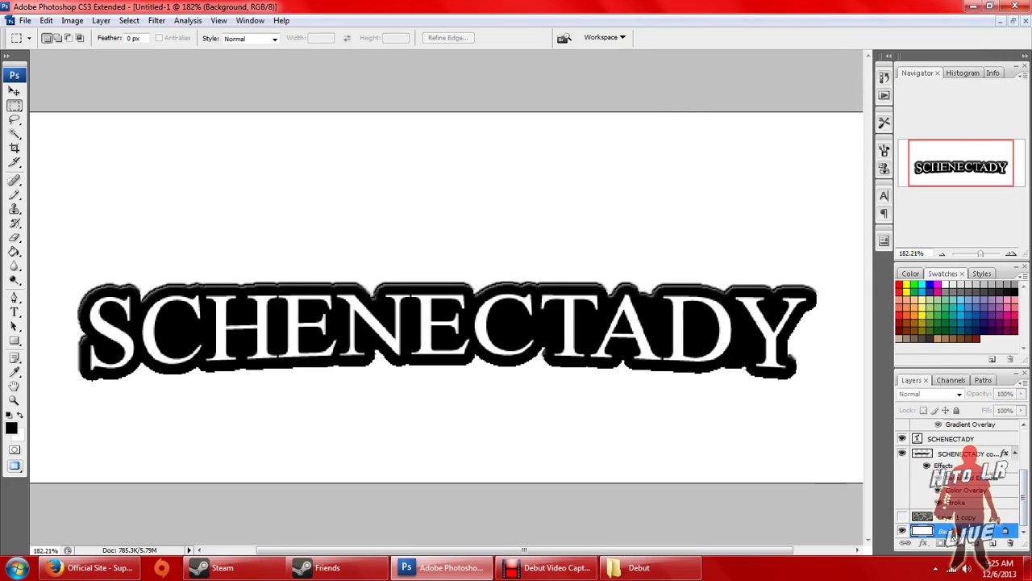
click(940, 313)
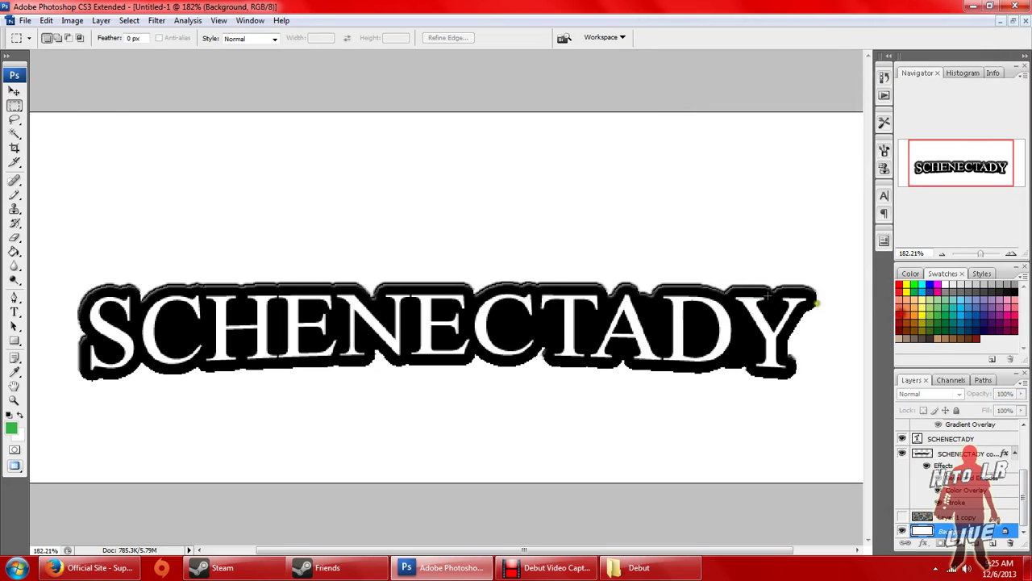
click(15, 252)
click(56, 190)
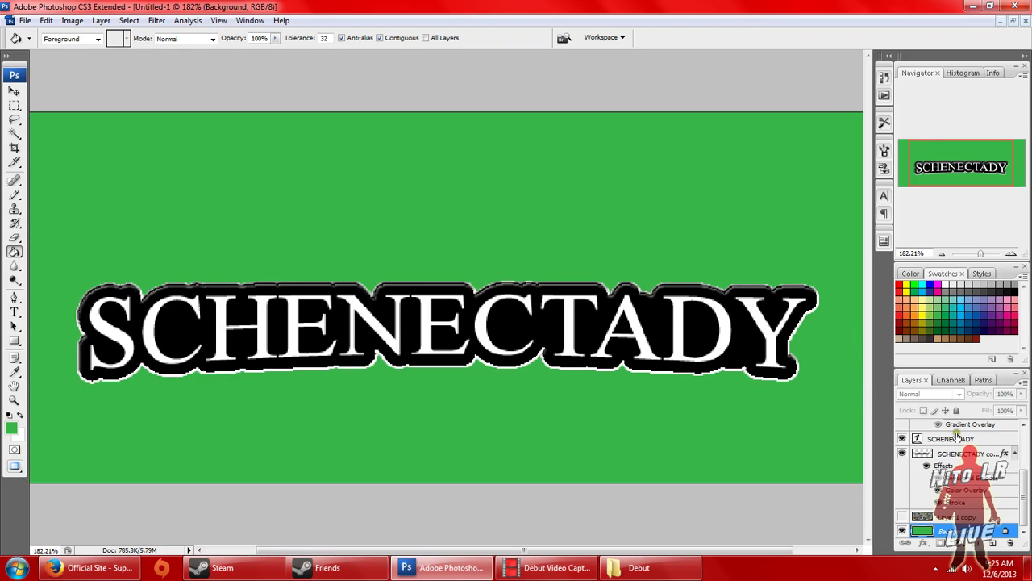
Set the white Stroke on the black outline layer to 3 px and apply the layer style.
click(956, 454)
right_click(955, 454)
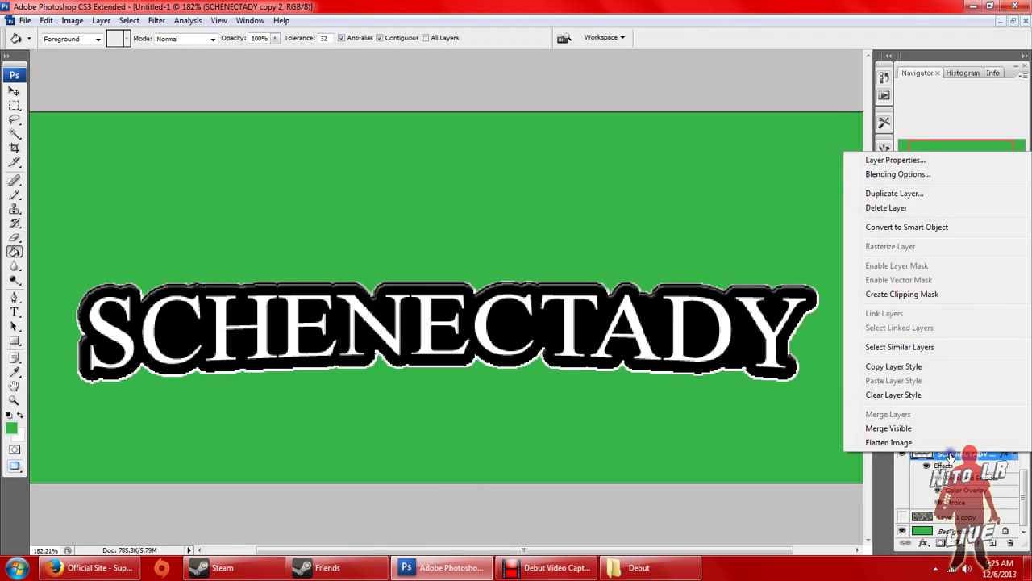
click(913, 176)
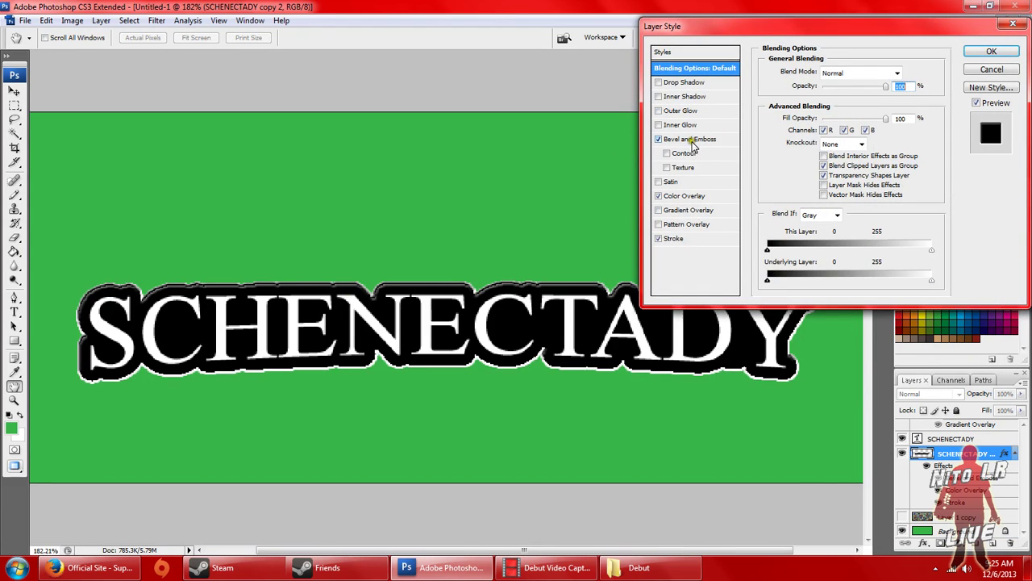
click(674, 240)
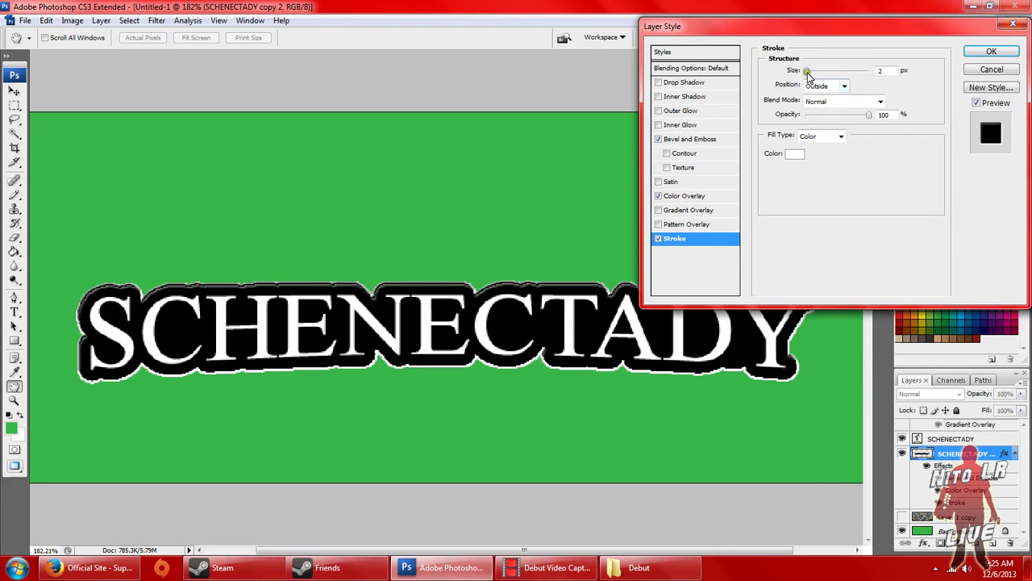
drag(807, 71, 808, 72)
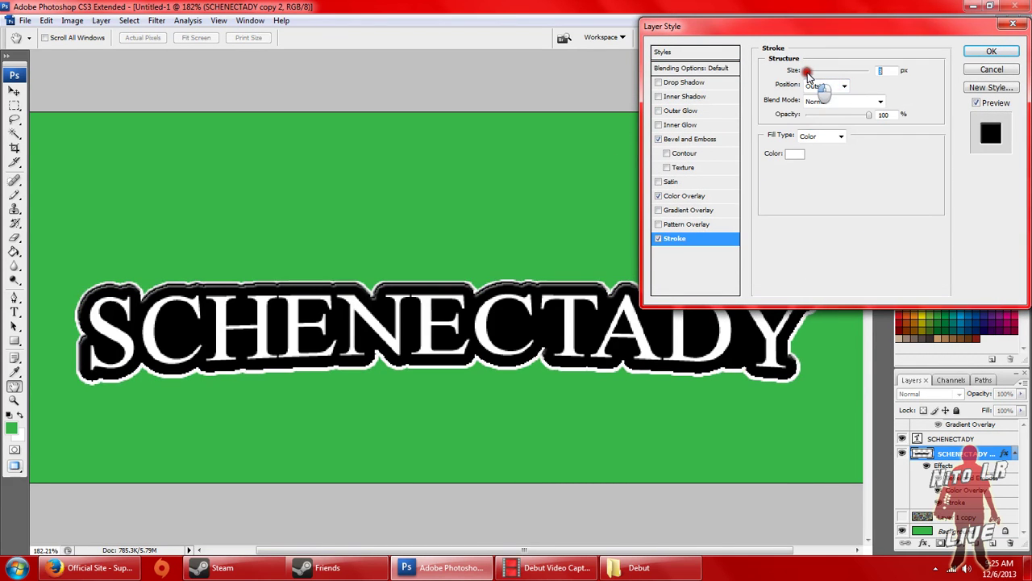
click(1011, 56)
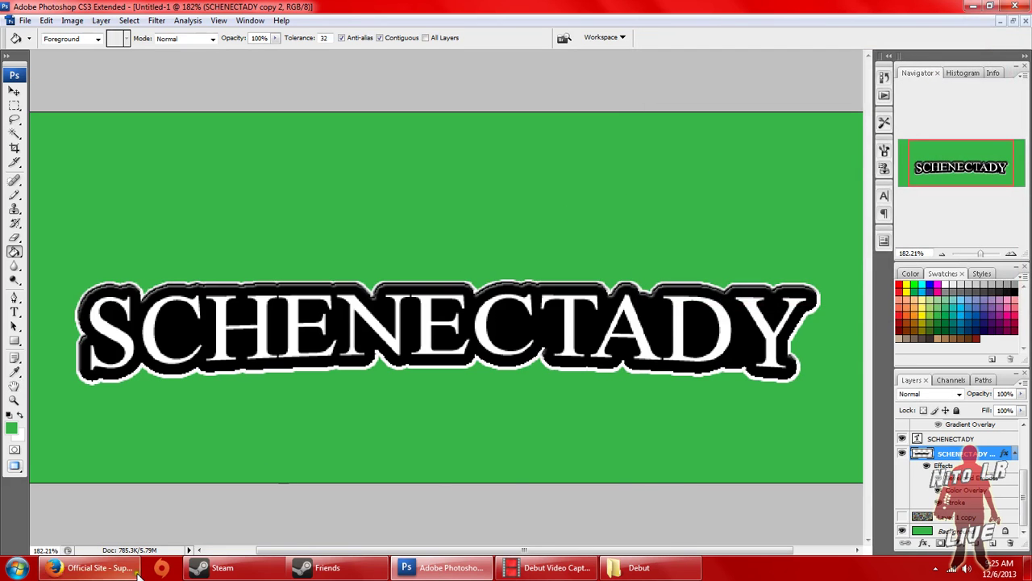
Check the Super Smash Bros. logos in Firefox and, back in Photoshop, enable a Gradient Overlay on the white SCHENECTADY text layer.
click(93, 567)
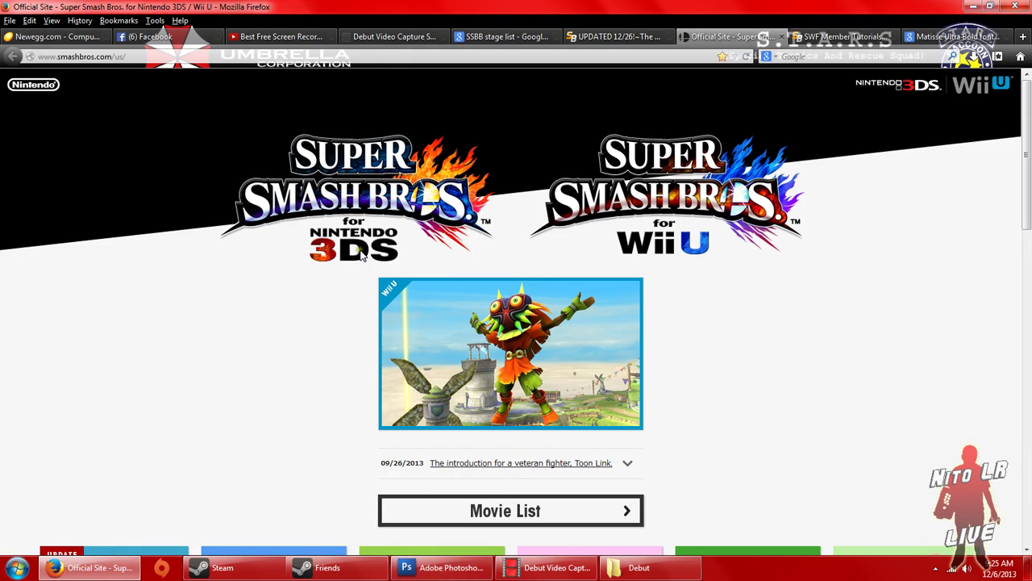
click(454, 569)
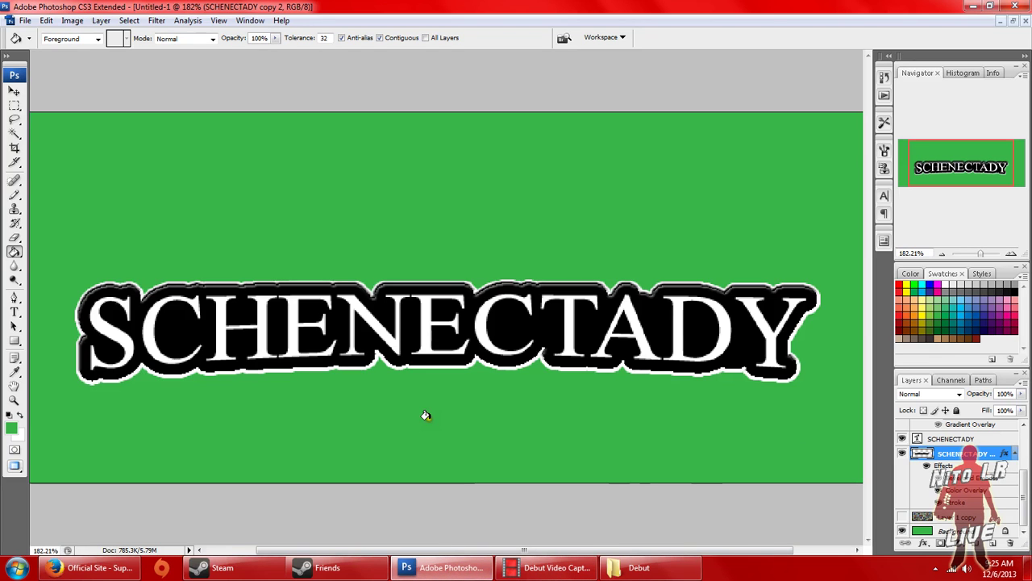
click(952, 441)
right_click(982, 444)
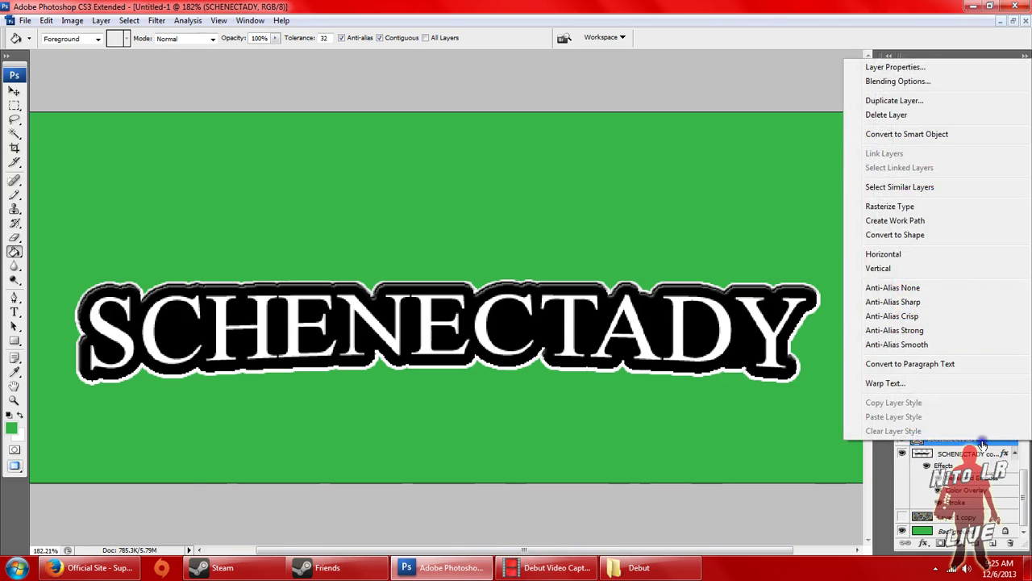
click(917, 83)
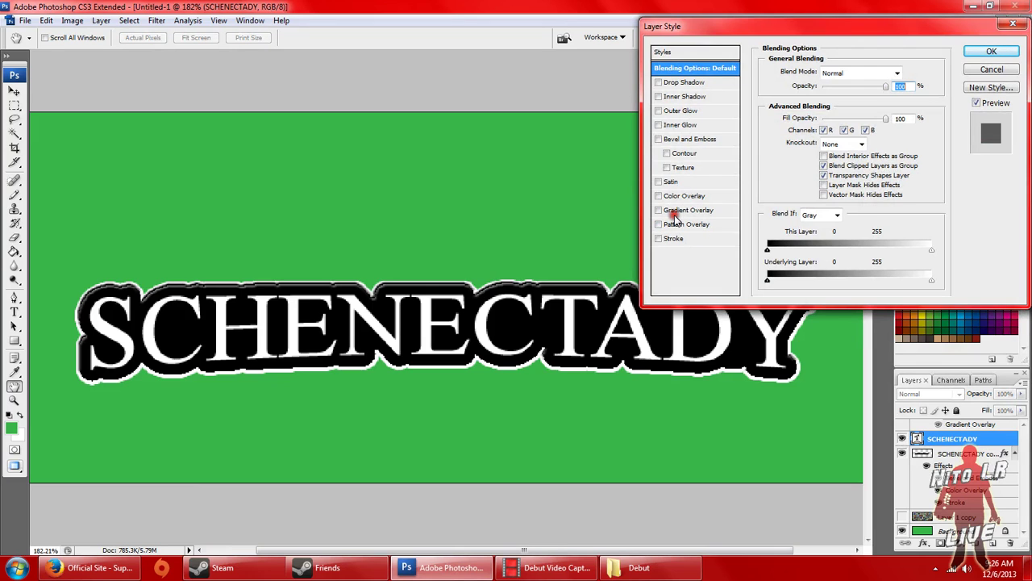
click(659, 211)
click(685, 210)
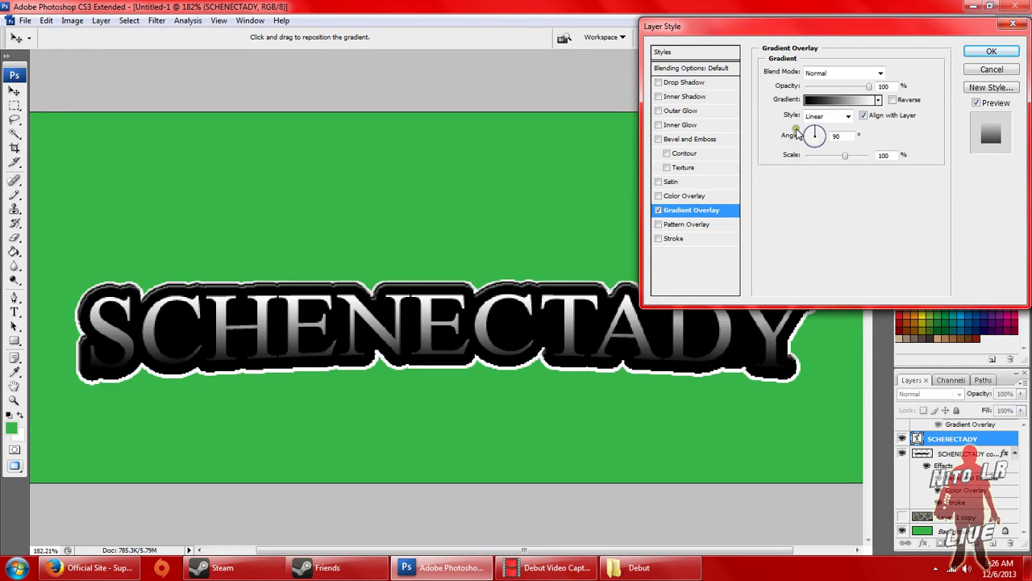
Change the black starting stop of the text's overlay gradient to white (ffffff).
click(833, 103)
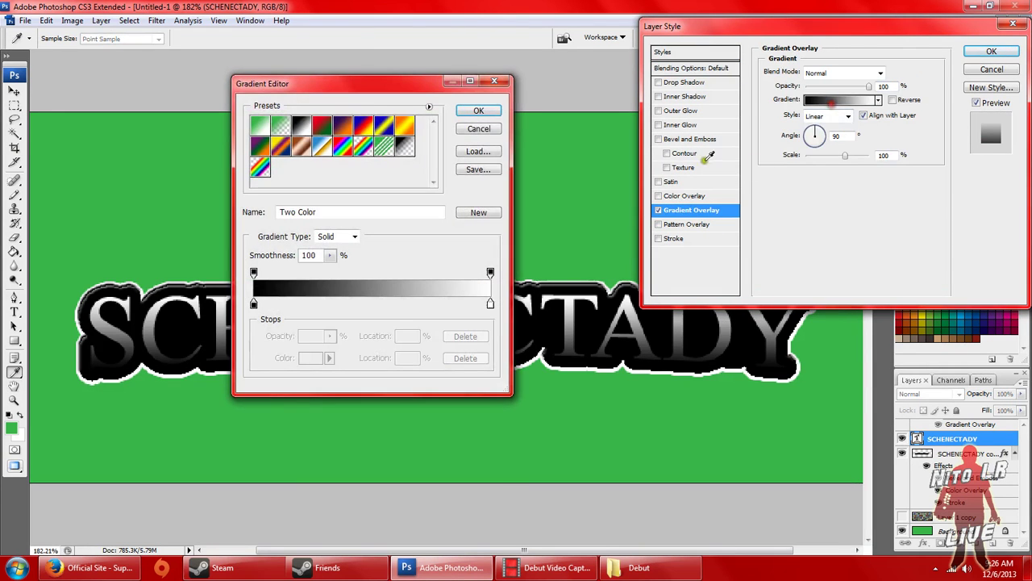
double_click(254, 305)
drag(110, 231, 51, 170)
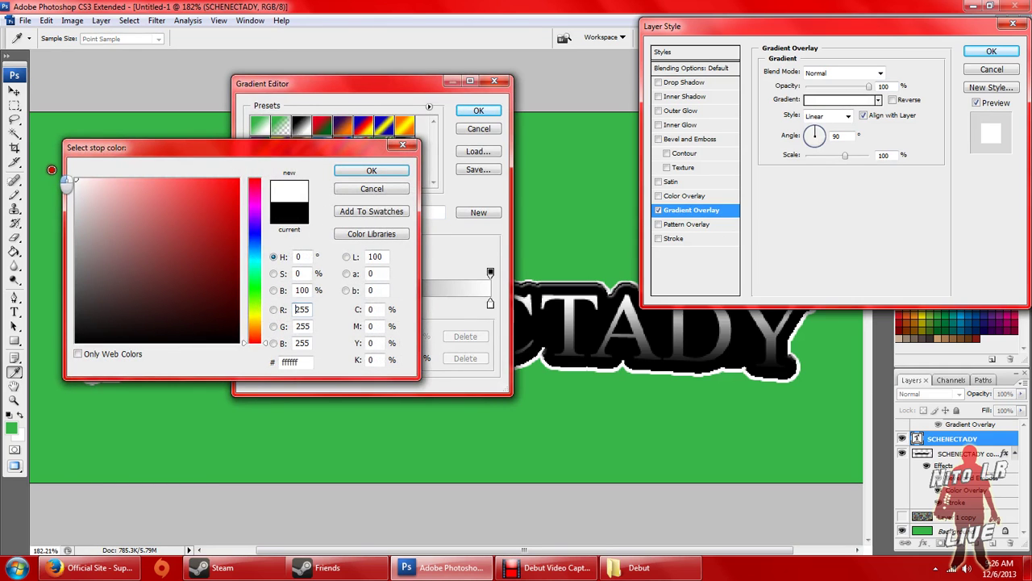
click(345, 170)
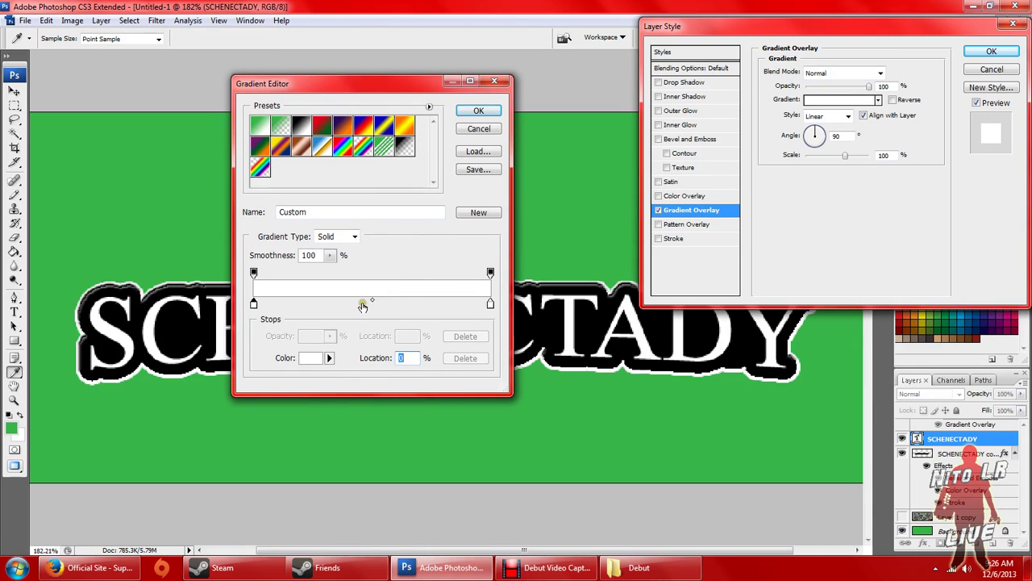
Add a blue (1a79fa) color stop near the middle of the gradient, at location 46%.
click(362, 304)
drag(362, 304, 365, 309)
double_click(364, 305)
click(255, 244)
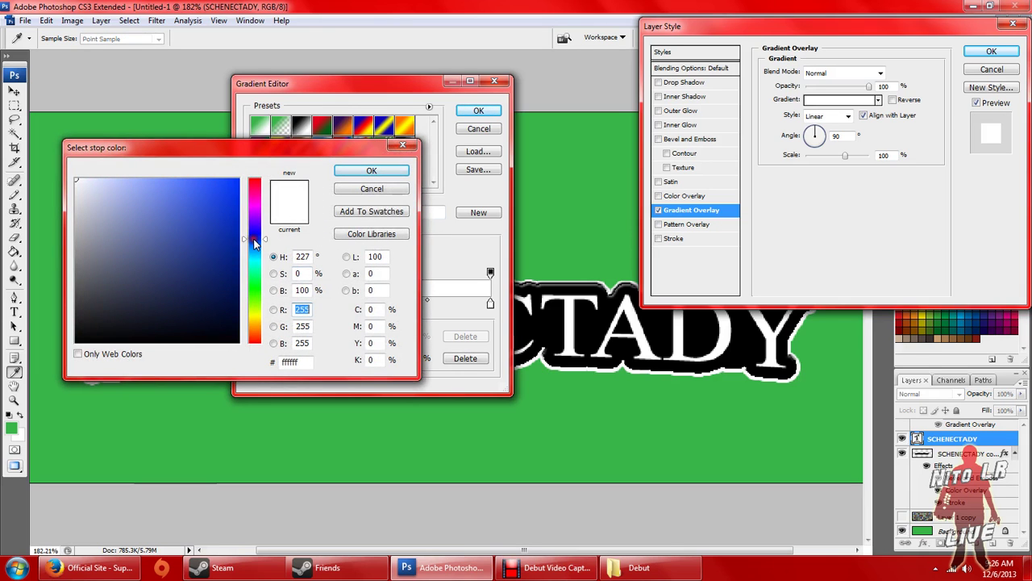
click(182, 219)
drag(182, 219, 222, 182)
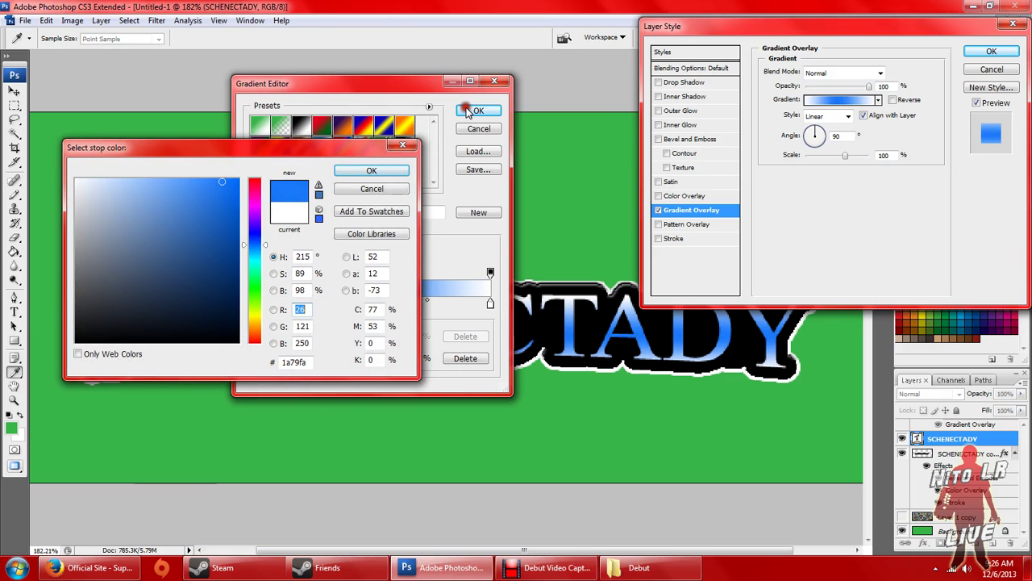
click(365, 171)
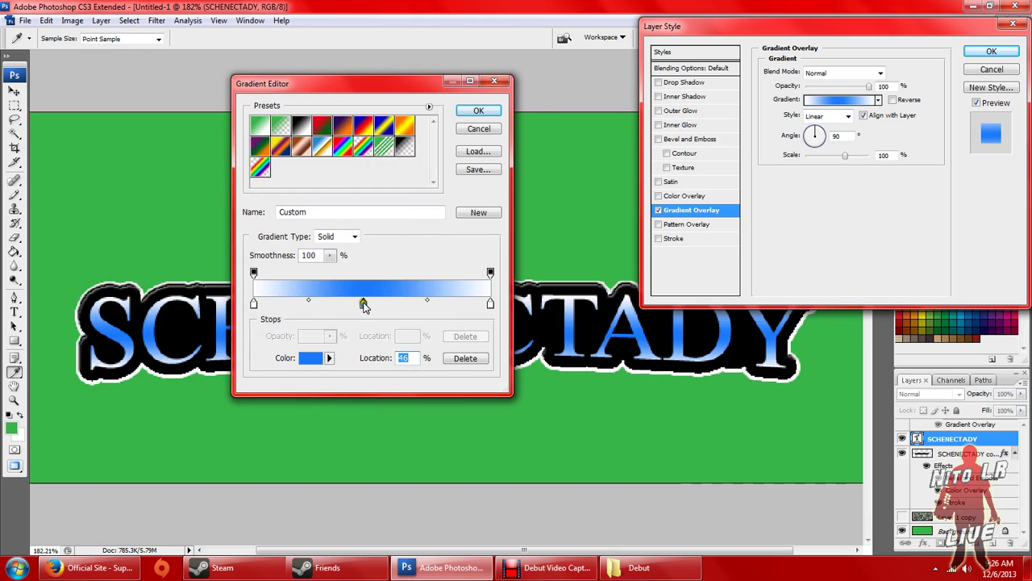
Shift the gradient's blue stop to location 28% and set the midpoints before and after it to 52% and 21%.
drag(363, 305, 401, 322)
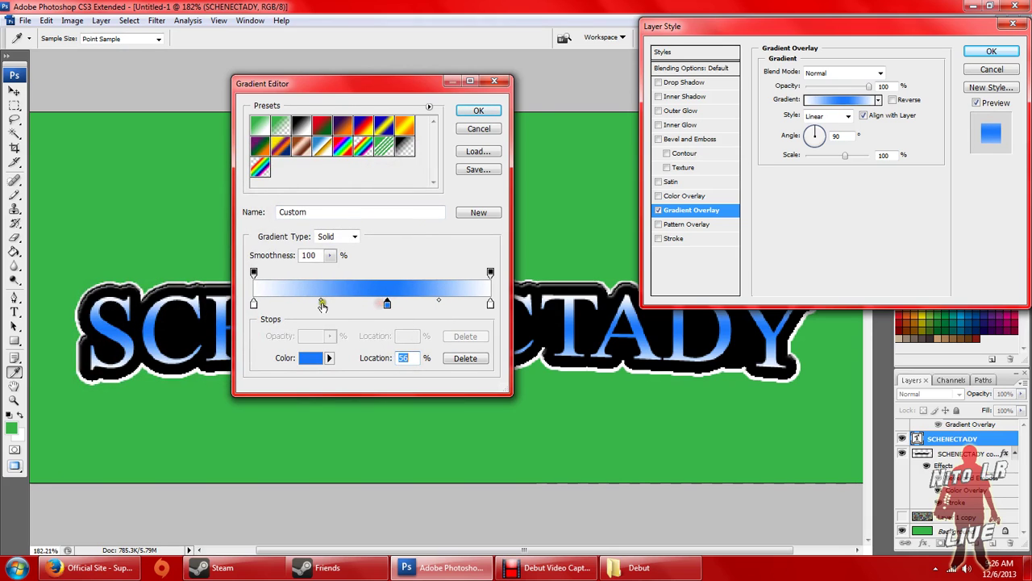
drag(323, 305, 292, 309)
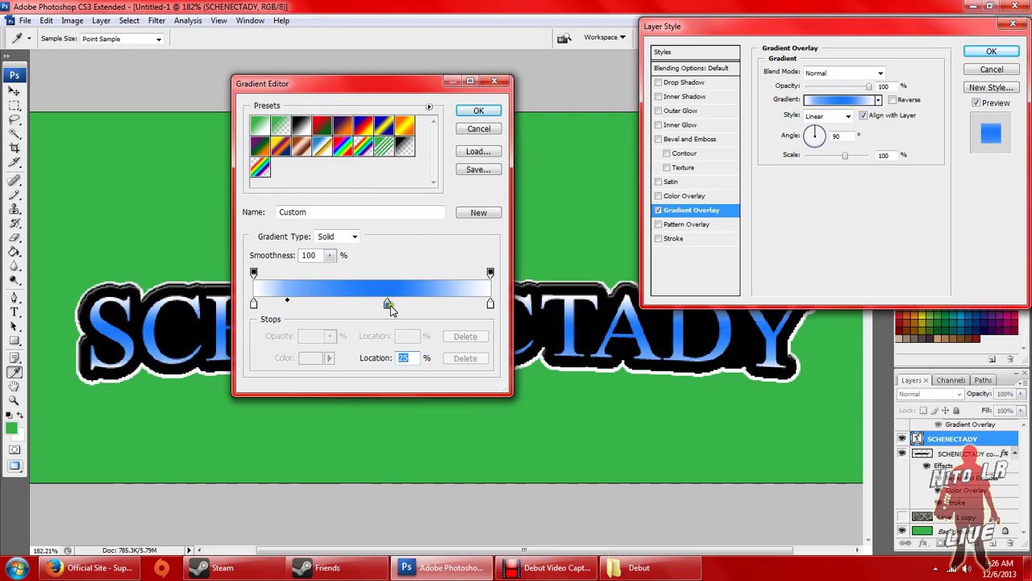
drag(388, 303, 334, 321)
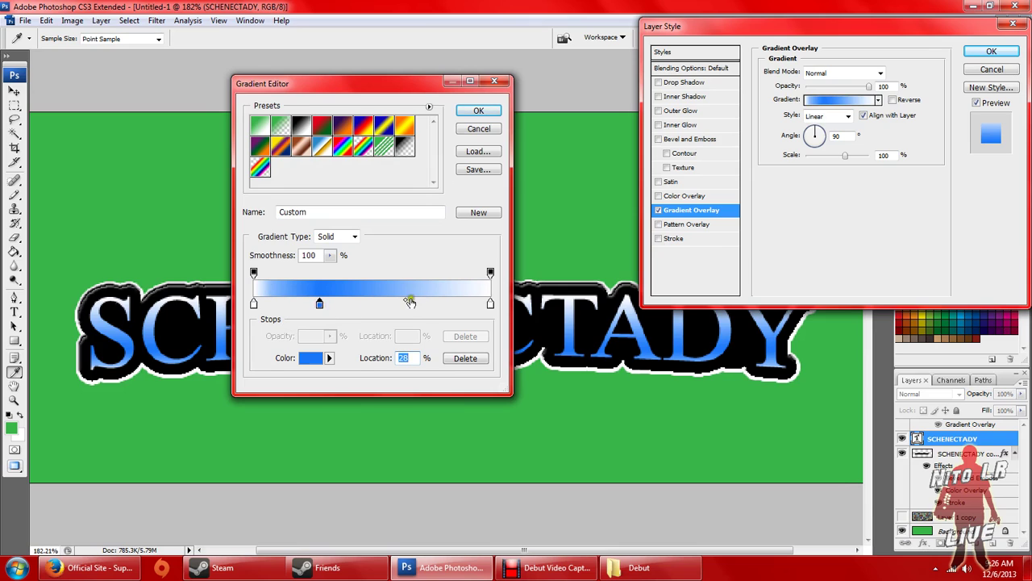
drag(407, 303, 358, 306)
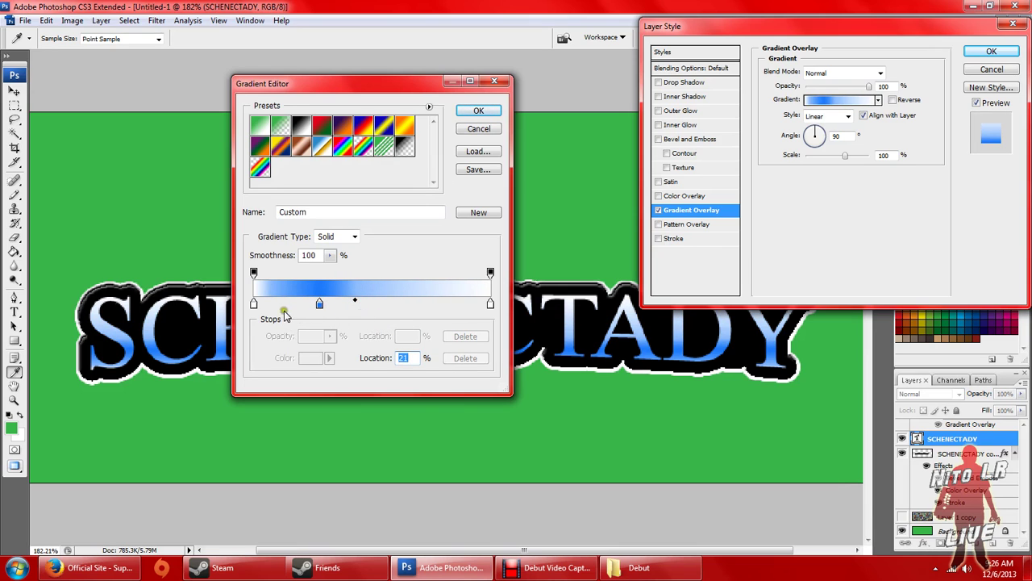
click(253, 304)
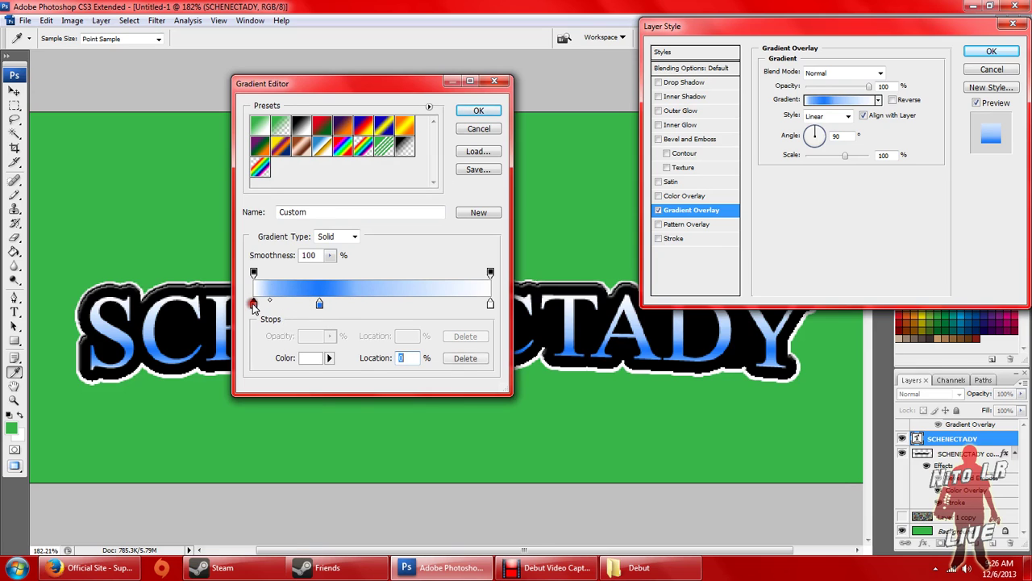
mouse_move(272, 303)
mouse_down()
mouse_move(305, 301)
mouse_move(288, 300)
mouse_up()
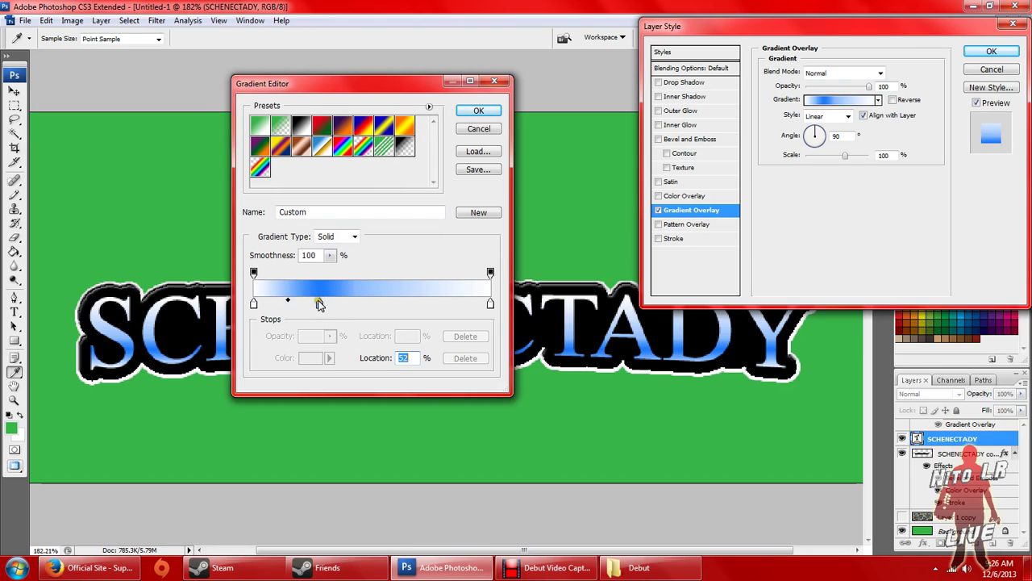
click(319, 304)
click(336, 304)
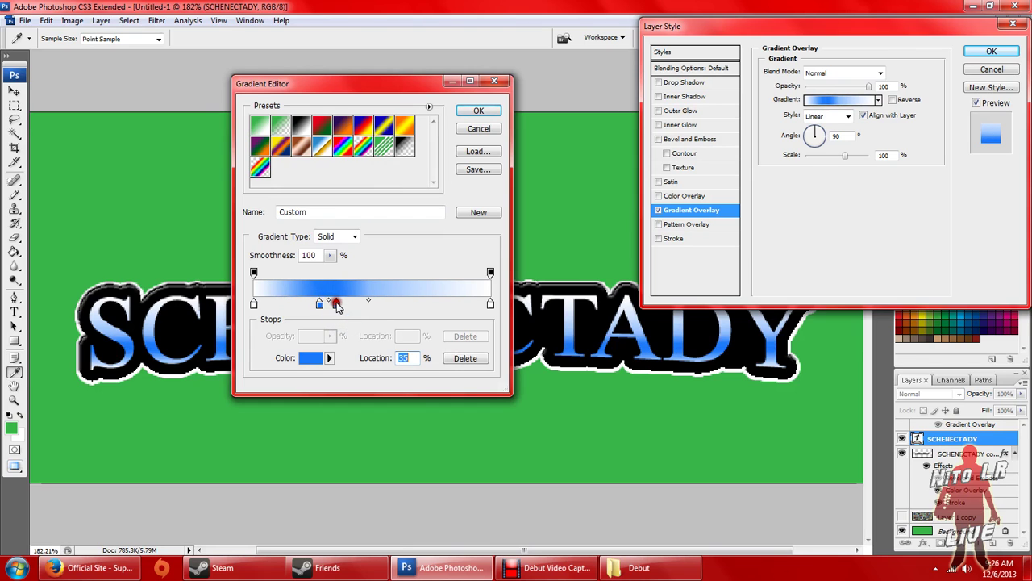
click(465, 358)
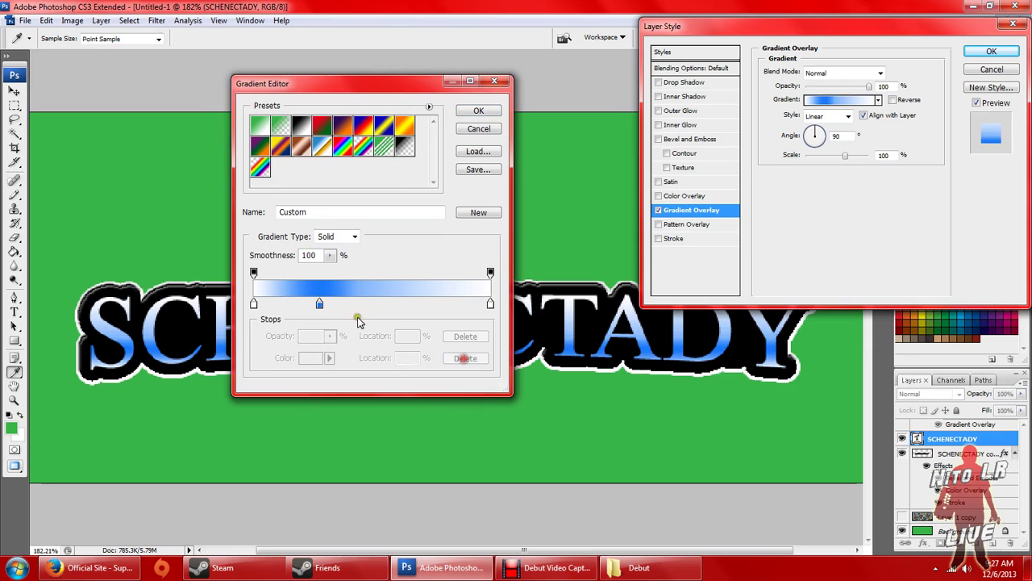
Move the blue color stop to location 31%, with the midpoint before it at 74% and the one after it at 7%.
mouse_move(320, 303)
mouse_down()
mouse_move(351, 305)
mouse_move(311, 305)
mouse_move(326, 305)
mouse_up()
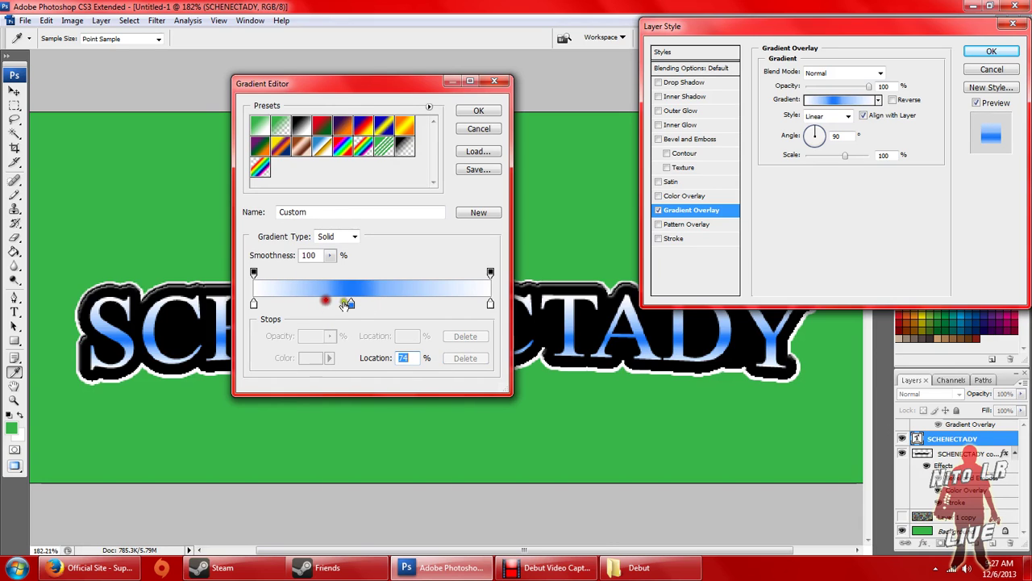
click(351, 304)
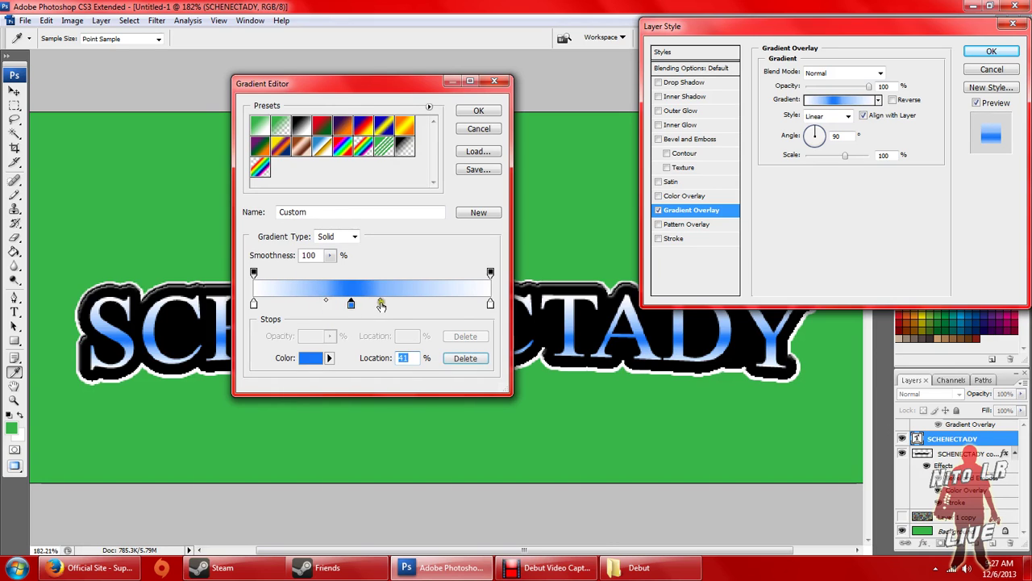
drag(382, 304, 364, 305)
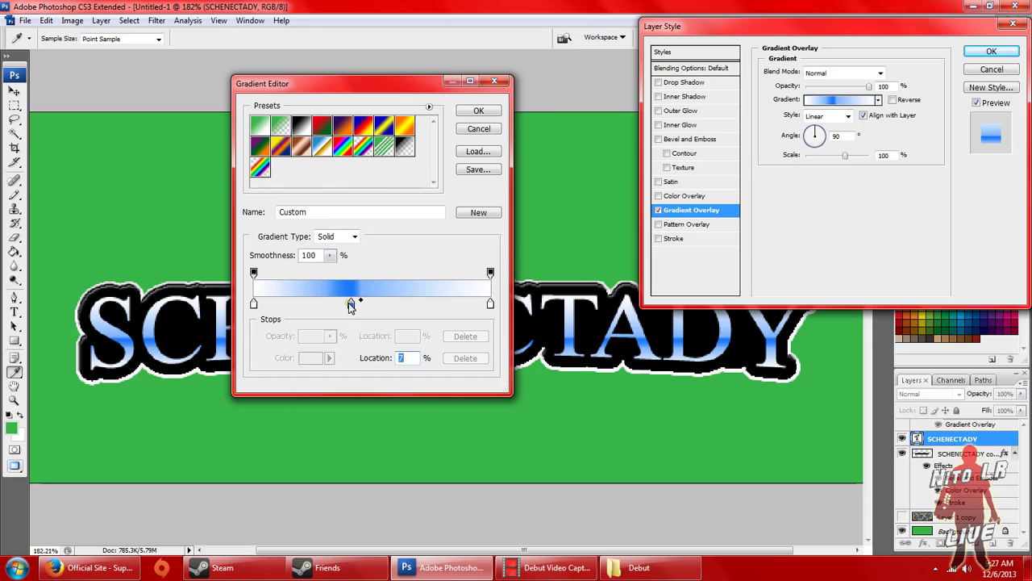
drag(350, 305, 328, 306)
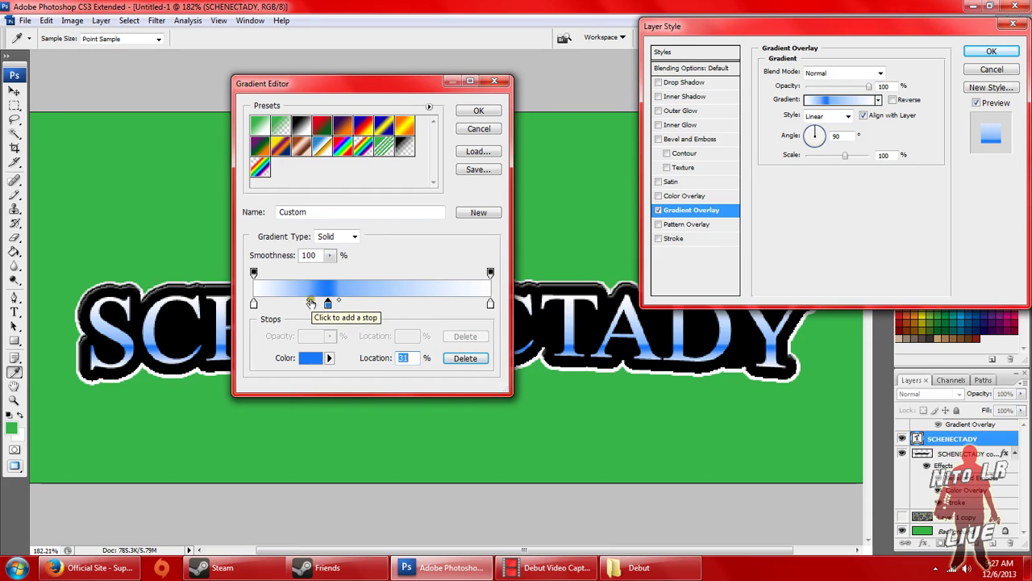
Try an extra white color stop at location 63% of the gradient and remove it.
click(403, 304)
double_click(404, 304)
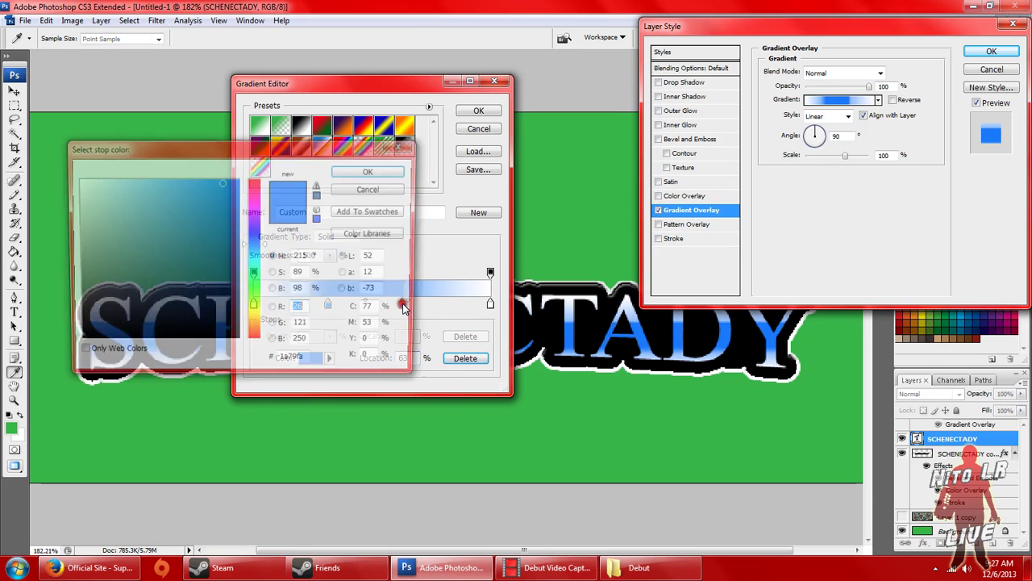
click(104, 192)
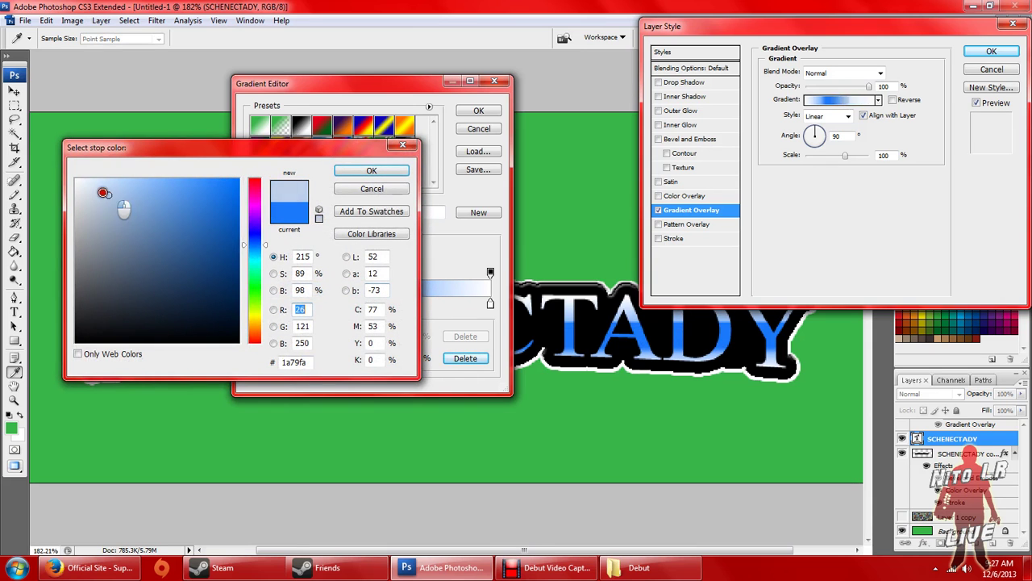
click(369, 170)
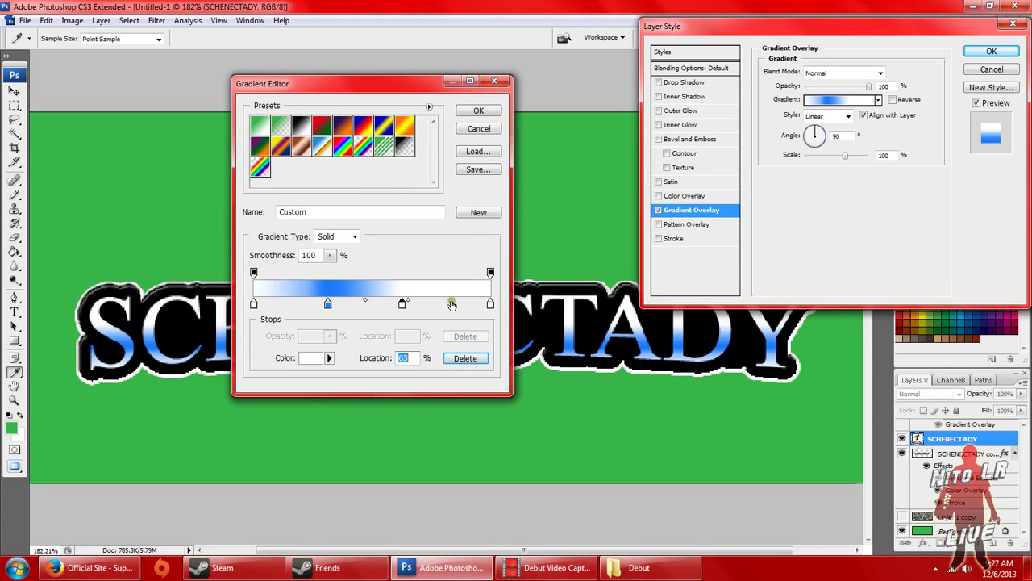
click(467, 358)
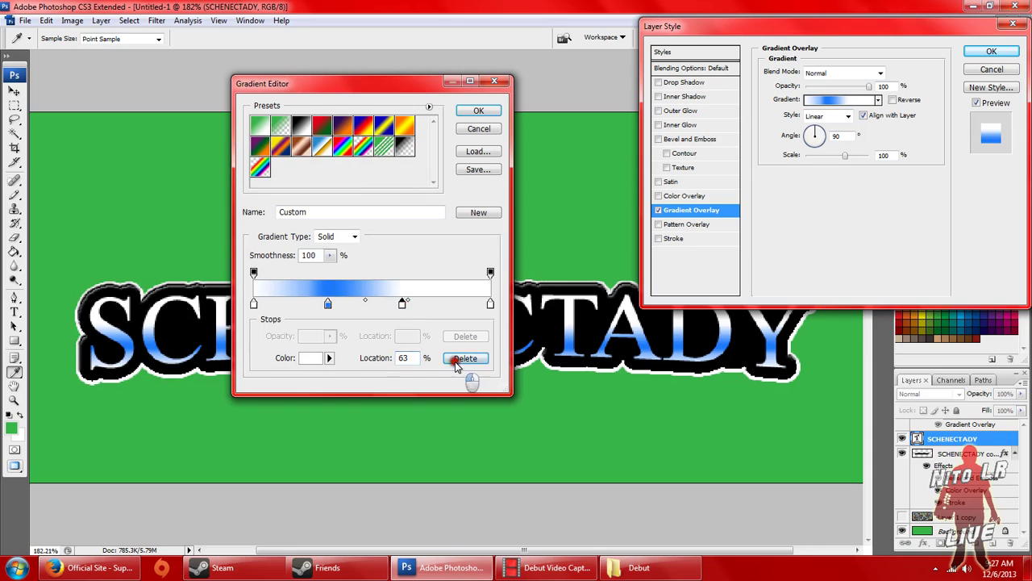
Move the white end stop to location 57%, set the midpoint between blue and white to 38%, and accept the gradient.
click(490, 304)
drag(491, 304, 389, 307)
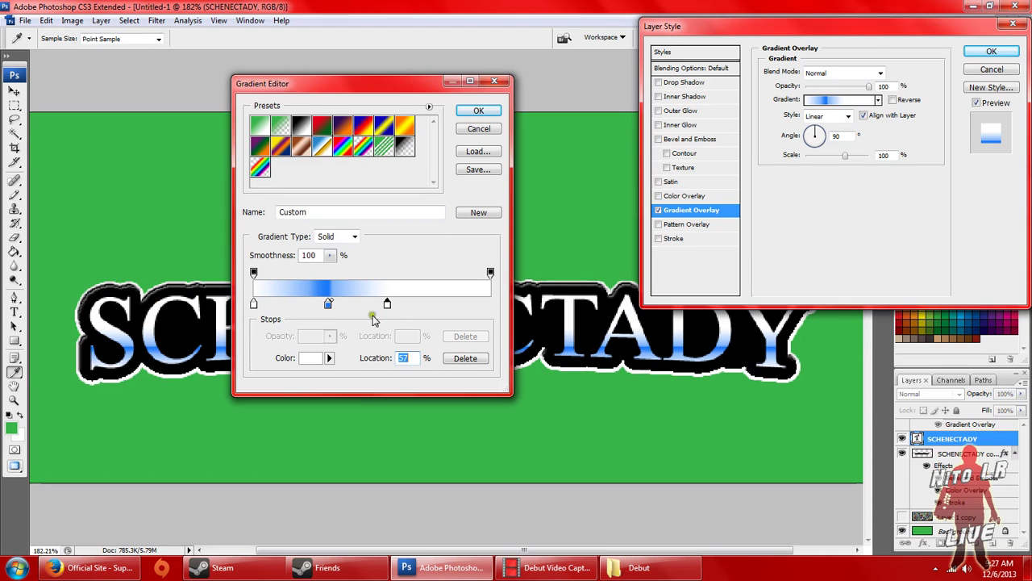
drag(330, 304, 353, 305)
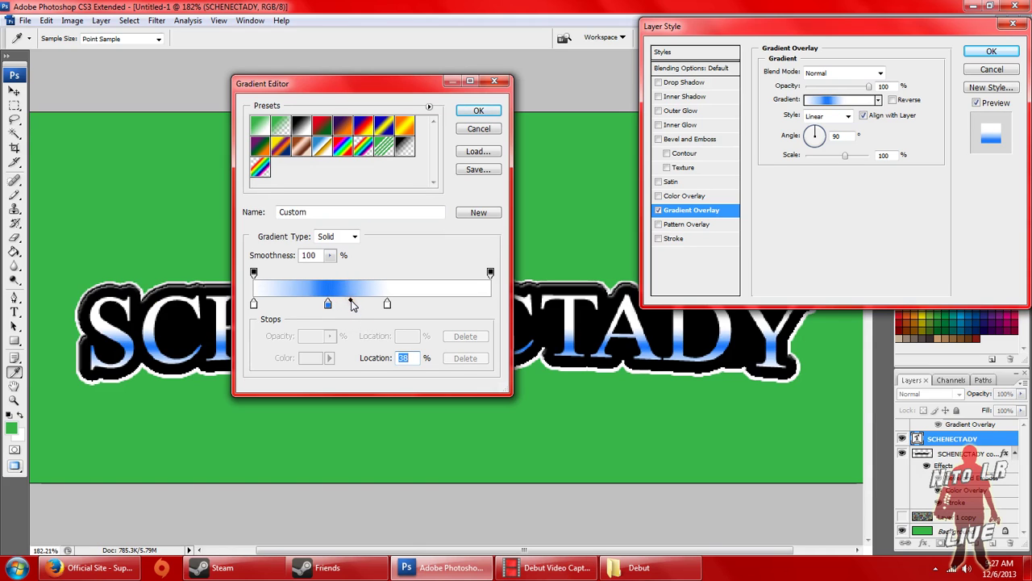
click(478, 111)
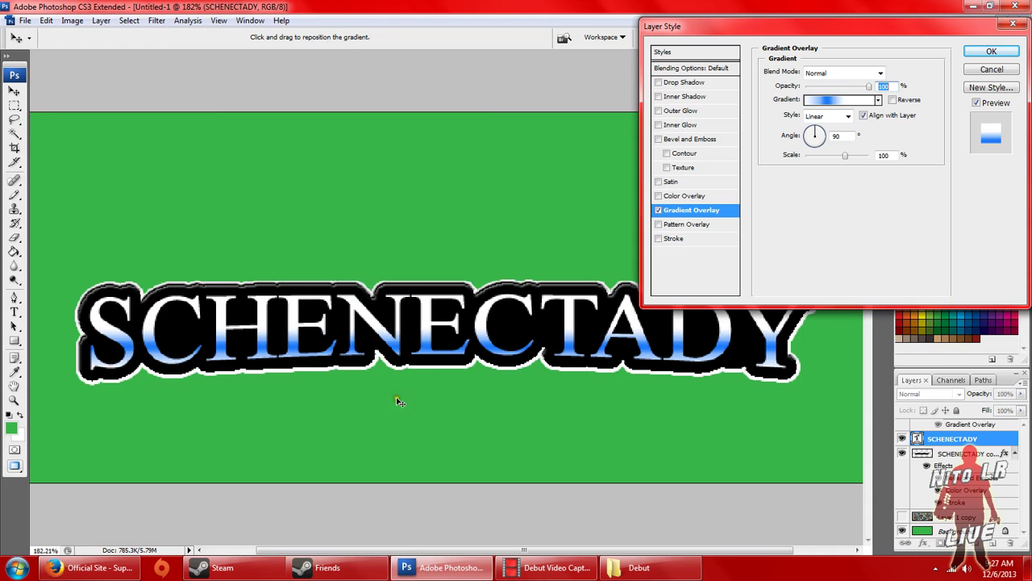
Check the Super Smash Bros. logos in Firefox and run a Google search for "flame" in the font search tab.
mouse_move(344, 563)
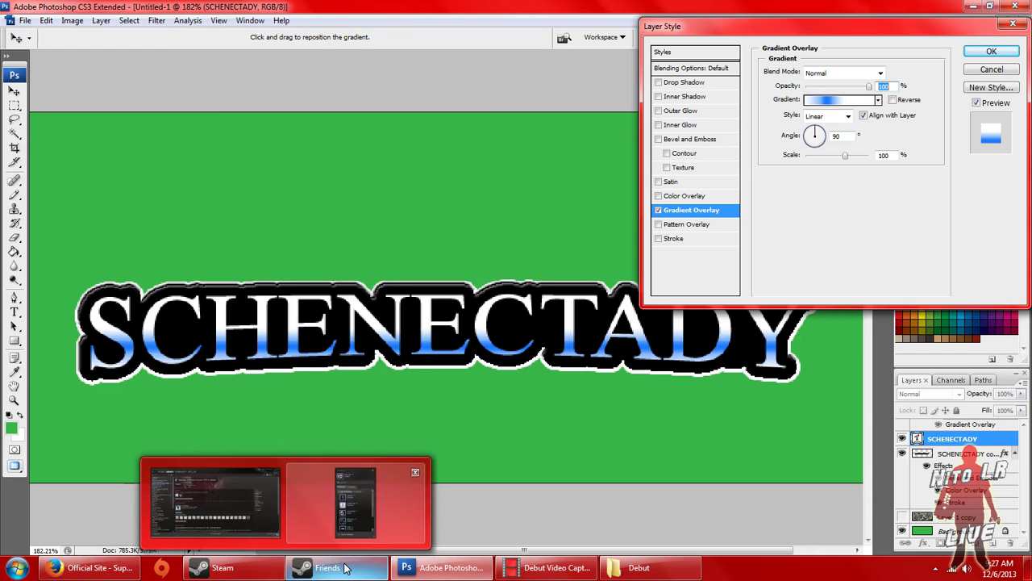
click(93, 568)
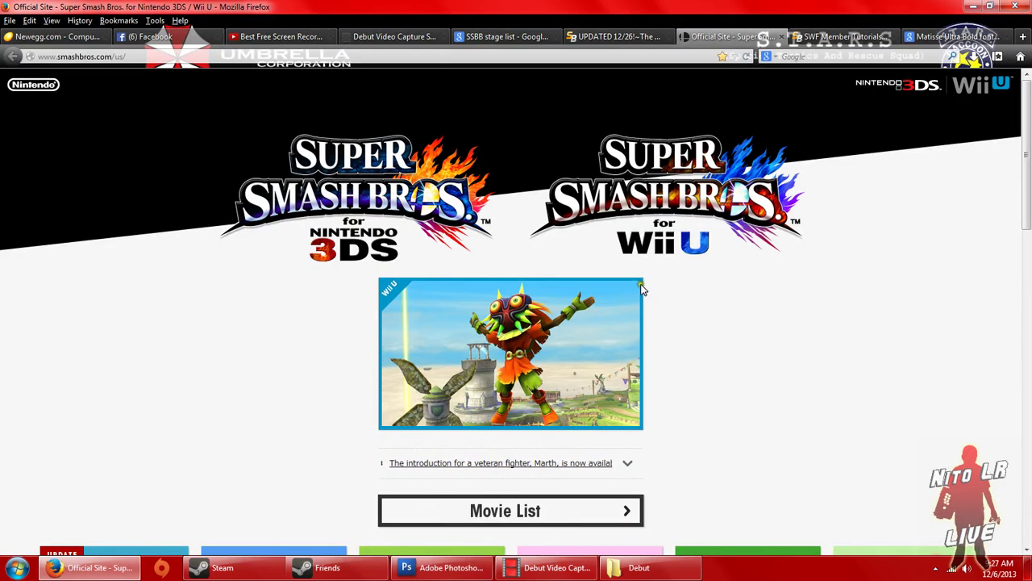
mouse_move(326, 567)
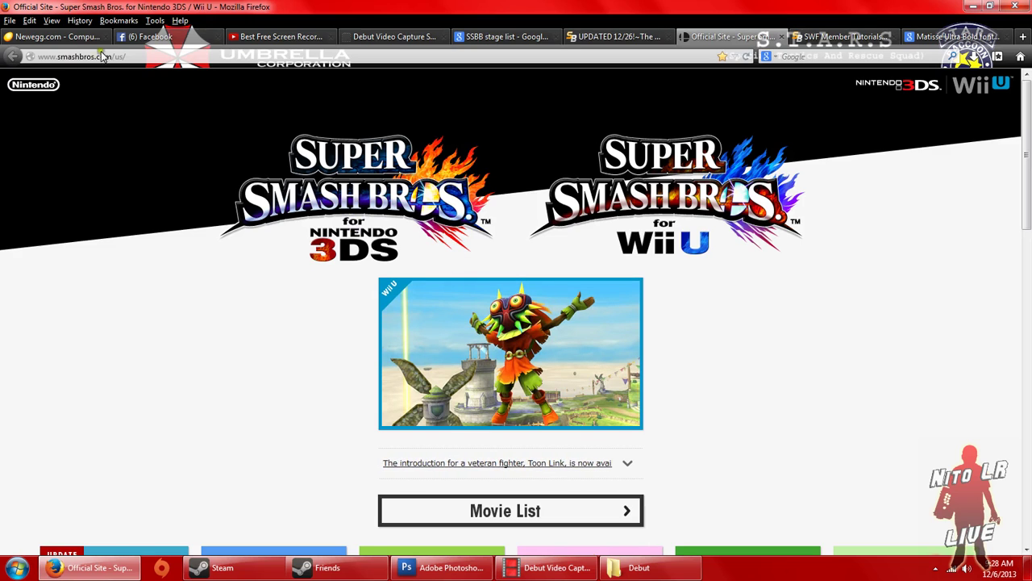
click(951, 37)
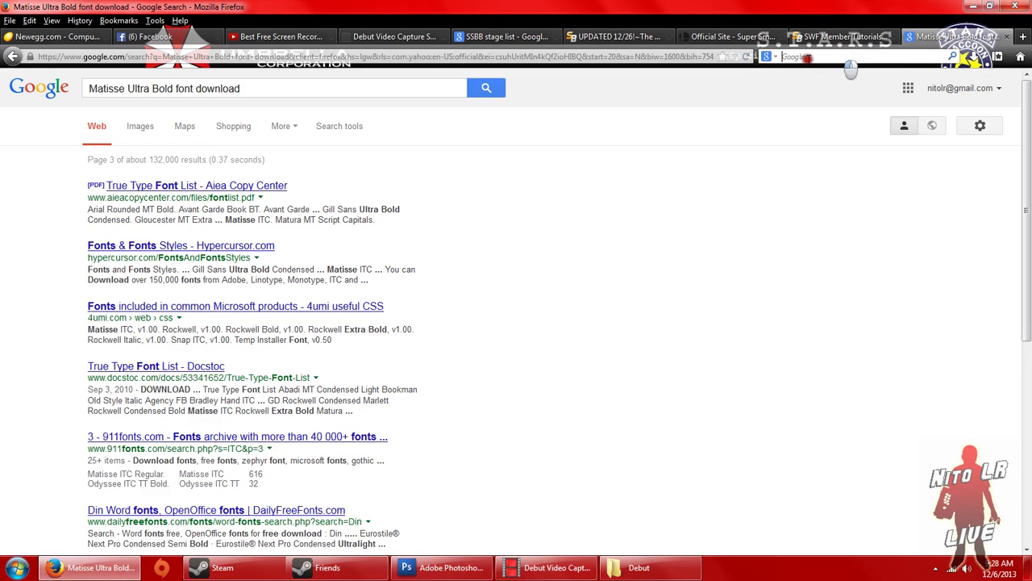
key(ctrl+k)
text(fl)
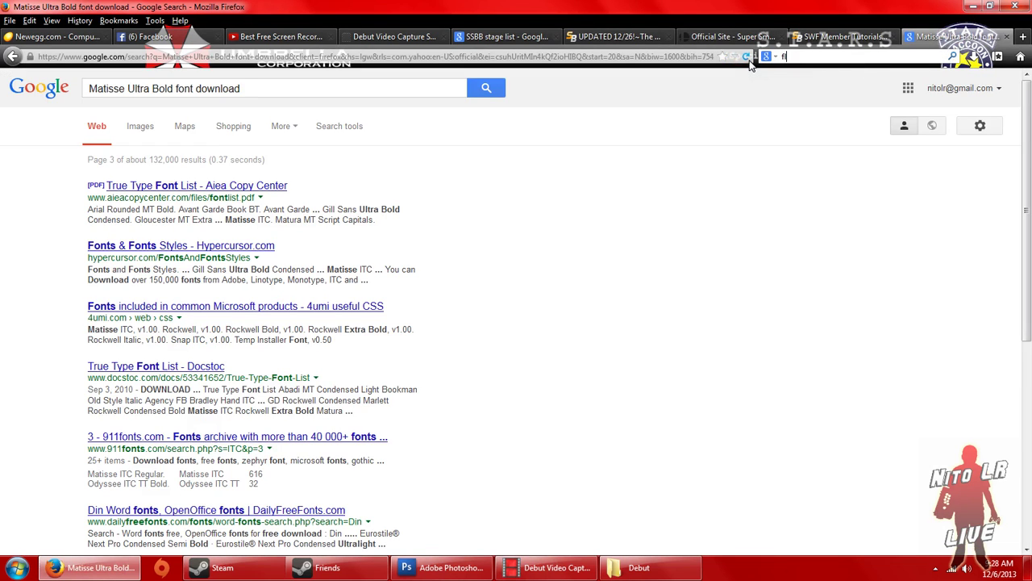
text(ame)
key(Return)
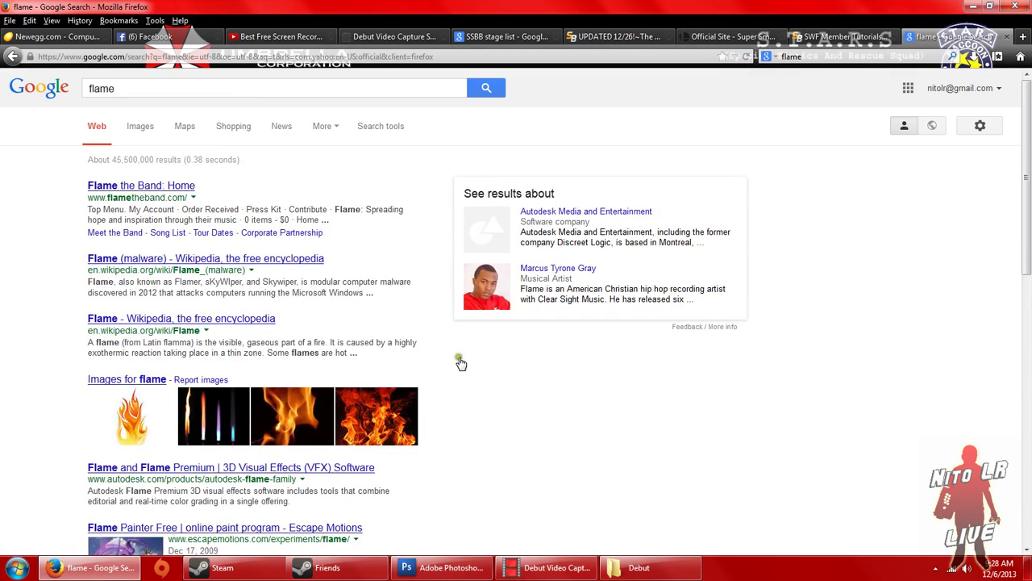
Open the orange flame symbol from the image results and copy the picture.
click(134, 418)
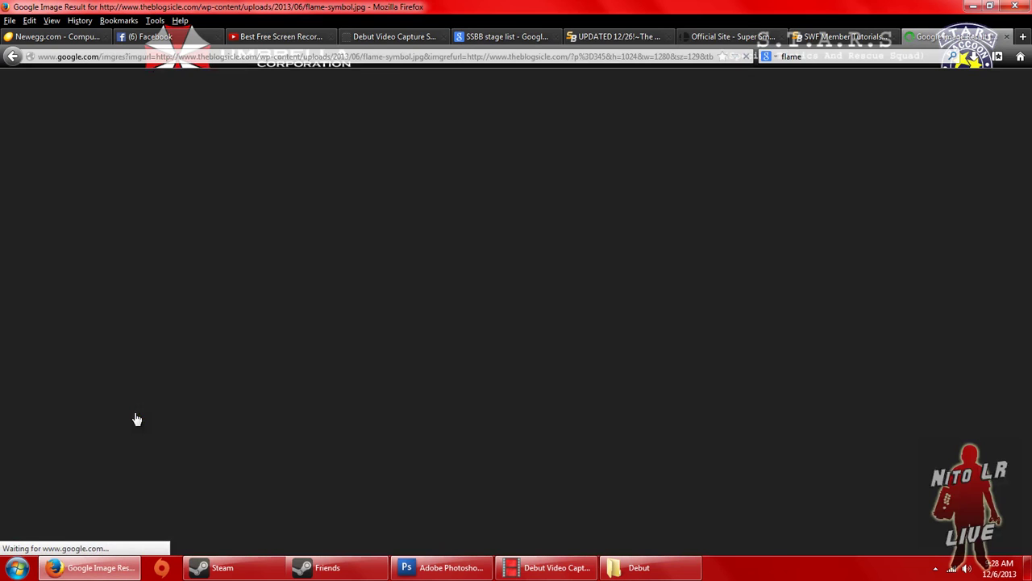
right_click(355, 363)
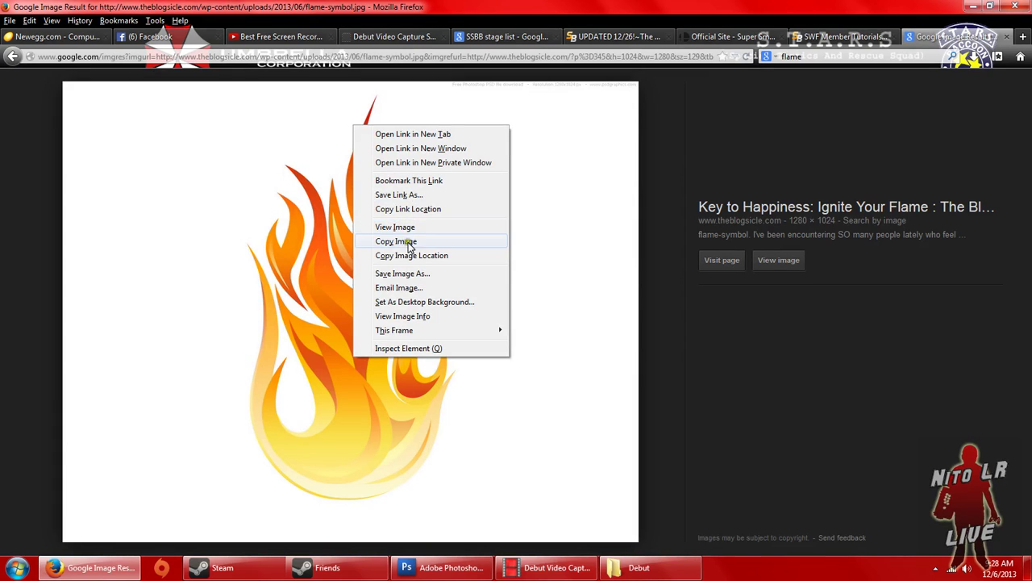
click(407, 242)
Back in Photoshop, apply the text's Gradient Overlay style and paste the flame picture as a new layer.
click(442, 567)
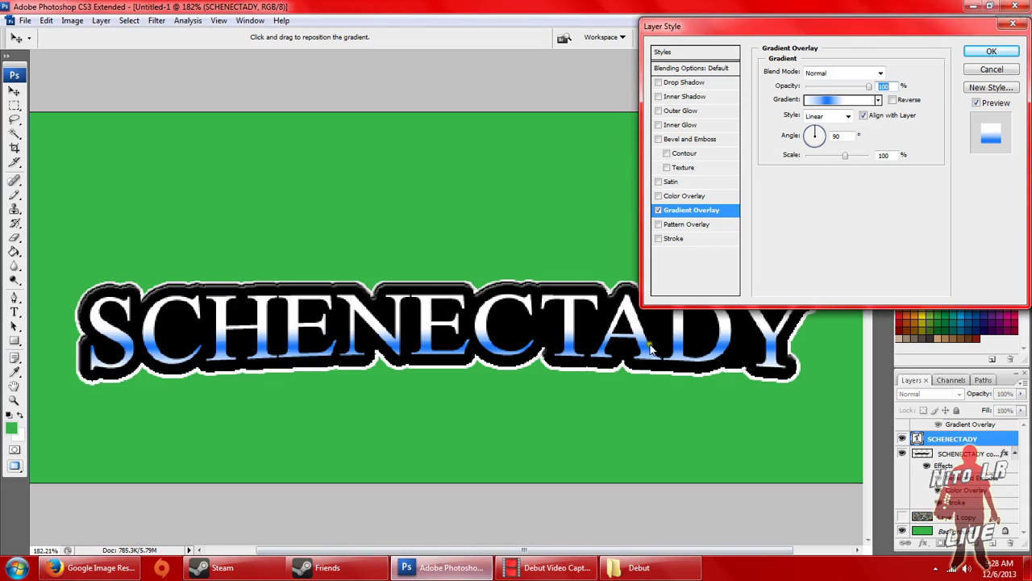
click(991, 51)
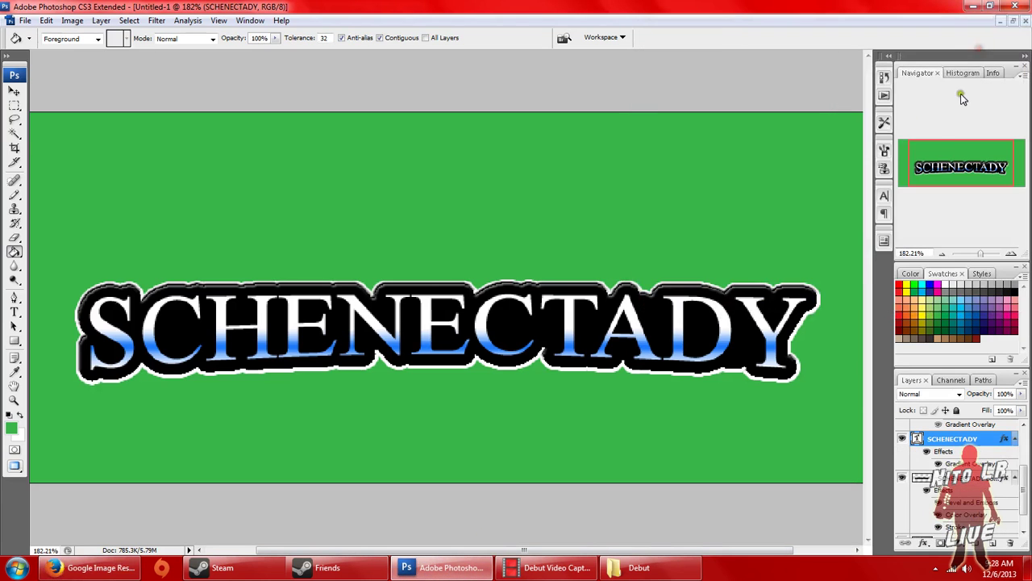
click(29, 22)
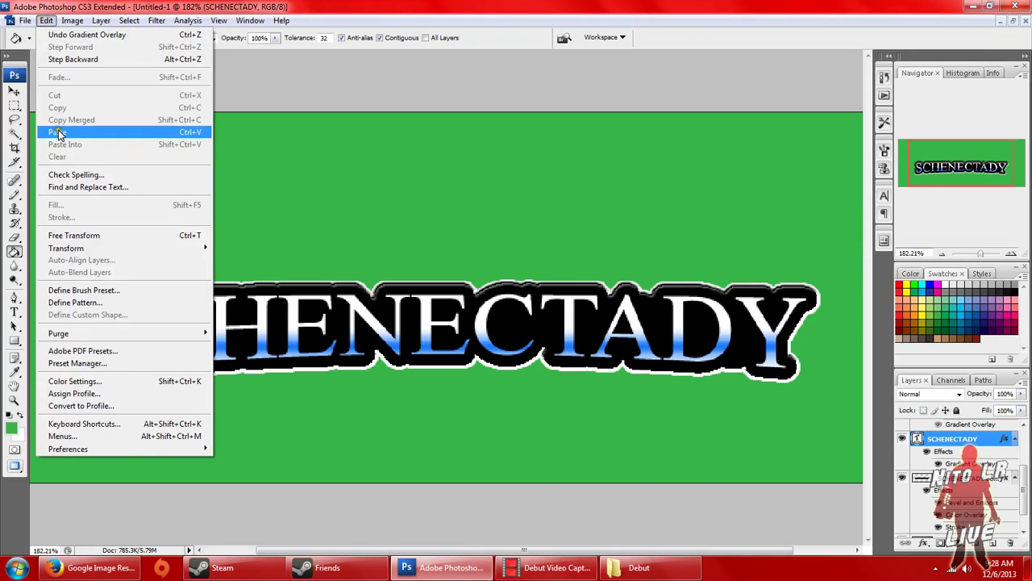
click(57, 129)
Scale the flame picture down to about 24.1% width and 20.3% height and place it over the middle of the title.
click(14, 91)
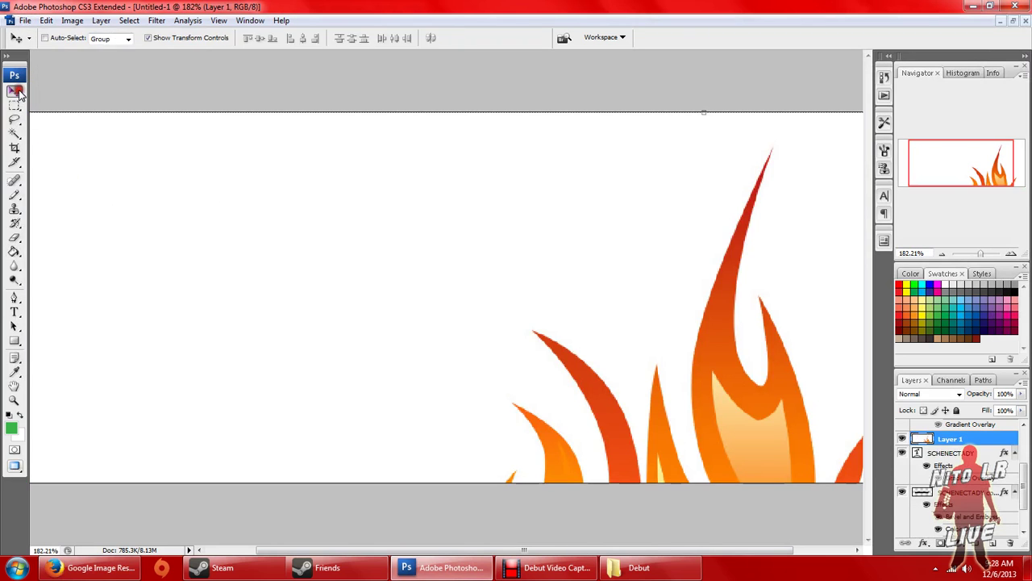
drag(115, 230, 280, 253)
key(ctrl+t)
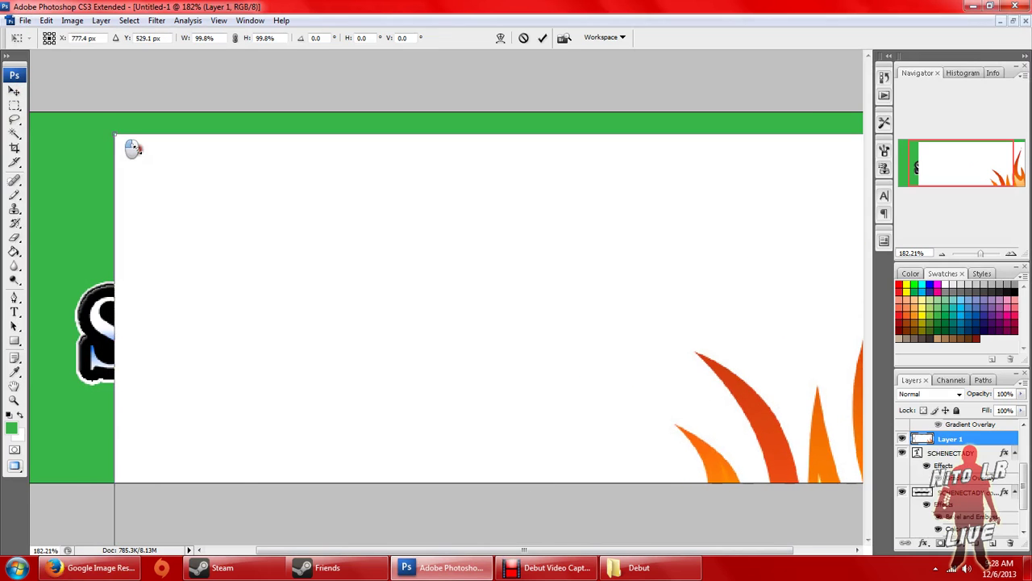
drag(132, 145, 432, 289)
drag(426, 331, 335, 143)
drag(271, 60, 356, 208)
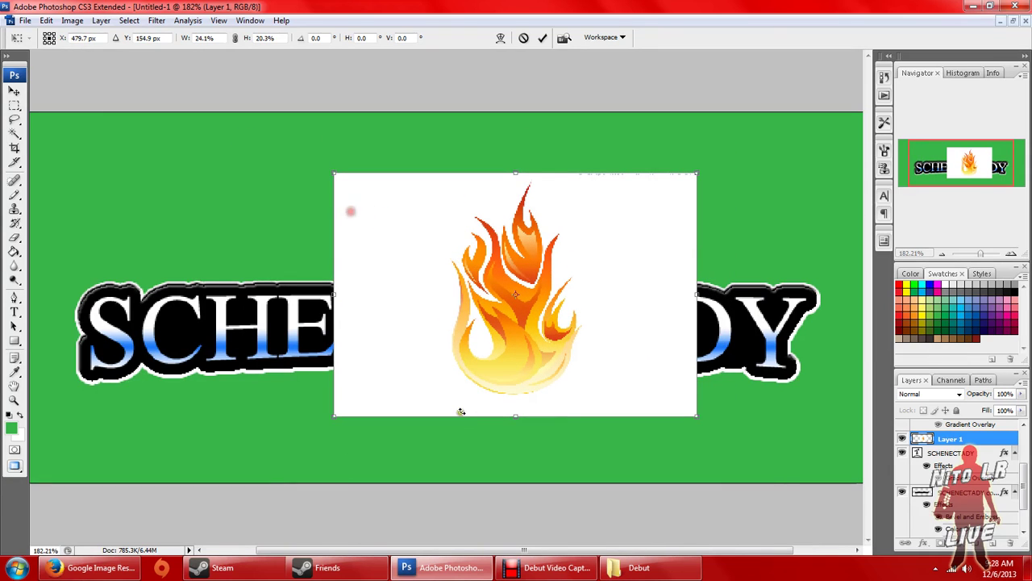
Rotate the flame picture to about 6°, shift it left over the middle of the title, and apply the transformation.
drag(323, 157, 462, 127)
mouse_move(470, 228)
mouse_down()
mouse_move(403, 332)
mouse_move(426, 297)
mouse_move(388, 253)
mouse_up()
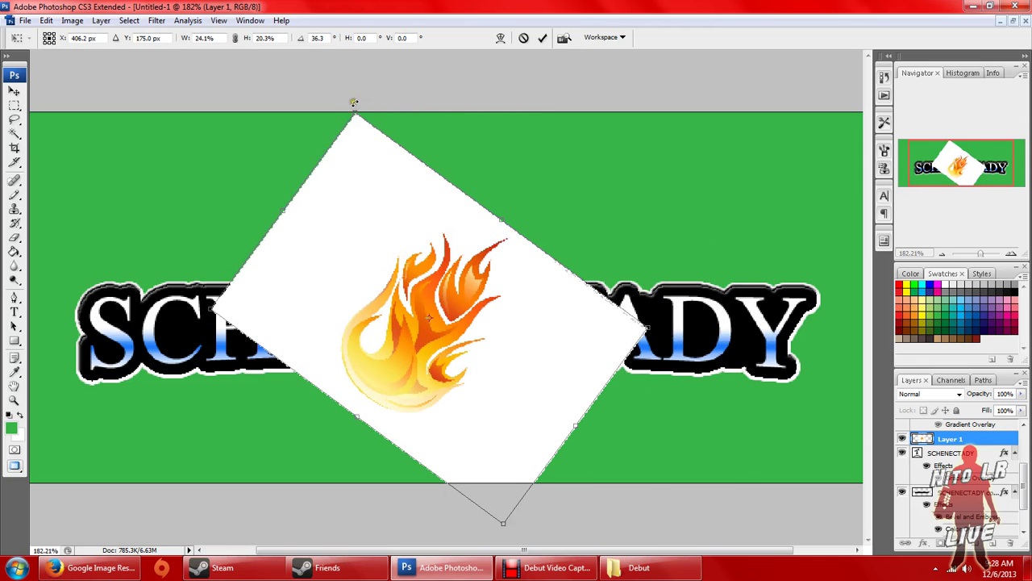
drag(354, 103, 250, 166)
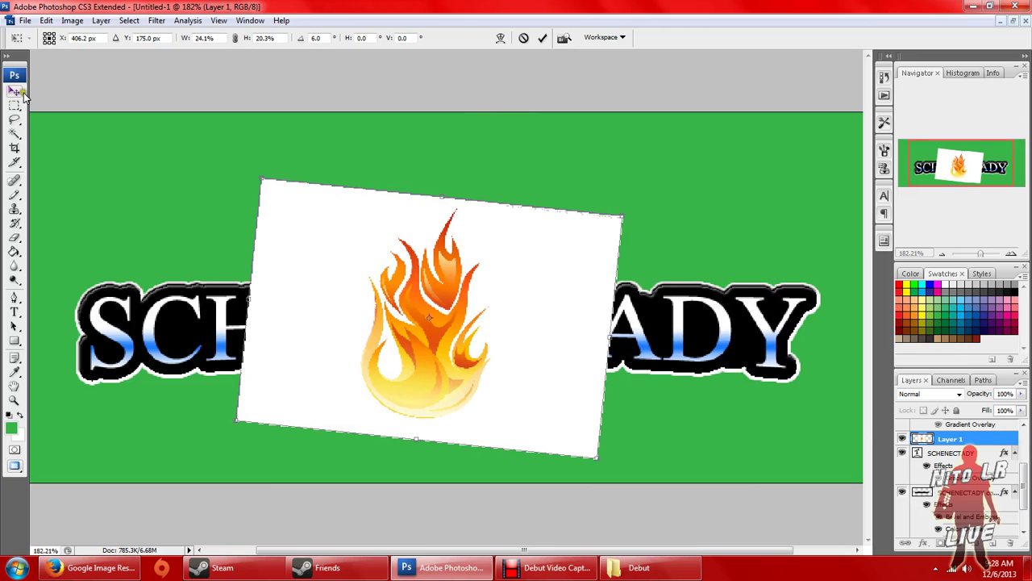
click(15, 106)
click(470, 219)
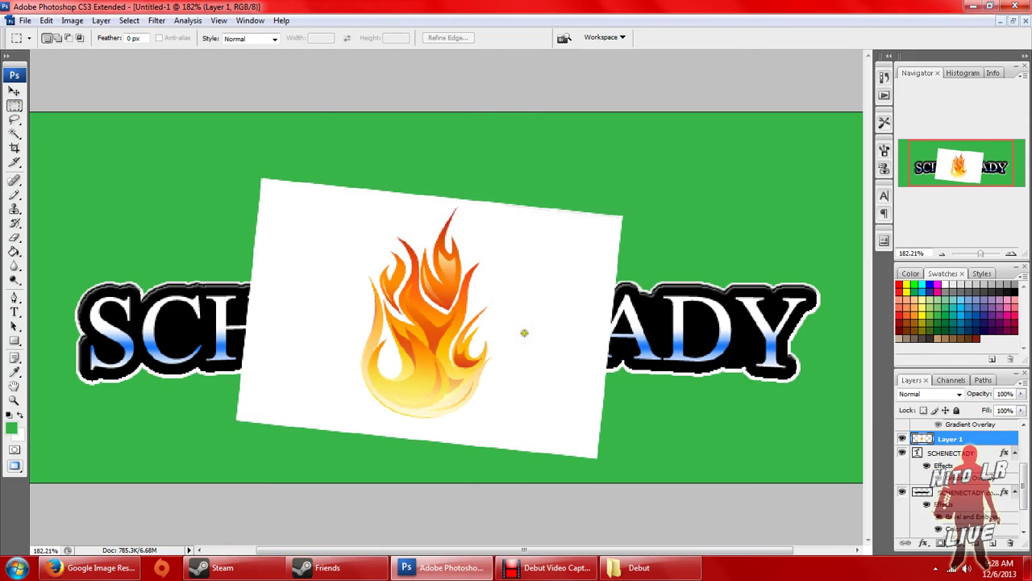
Select the flame picture's white background and the enclosed white hollow with the Magic Wand and delete both.
click(13, 133)
click(331, 245)
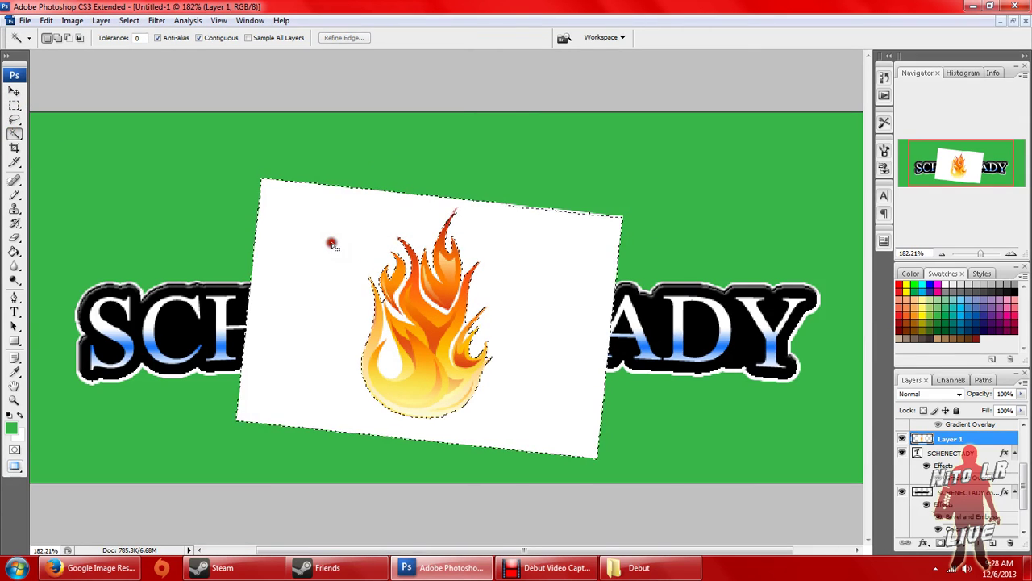
key(Delete)
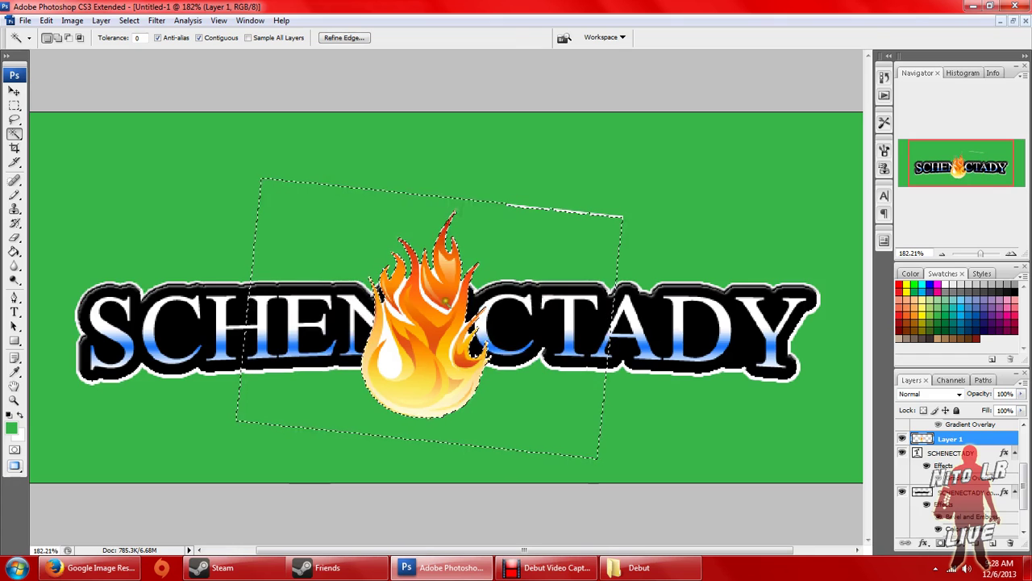
click(388, 361)
key(Delete)
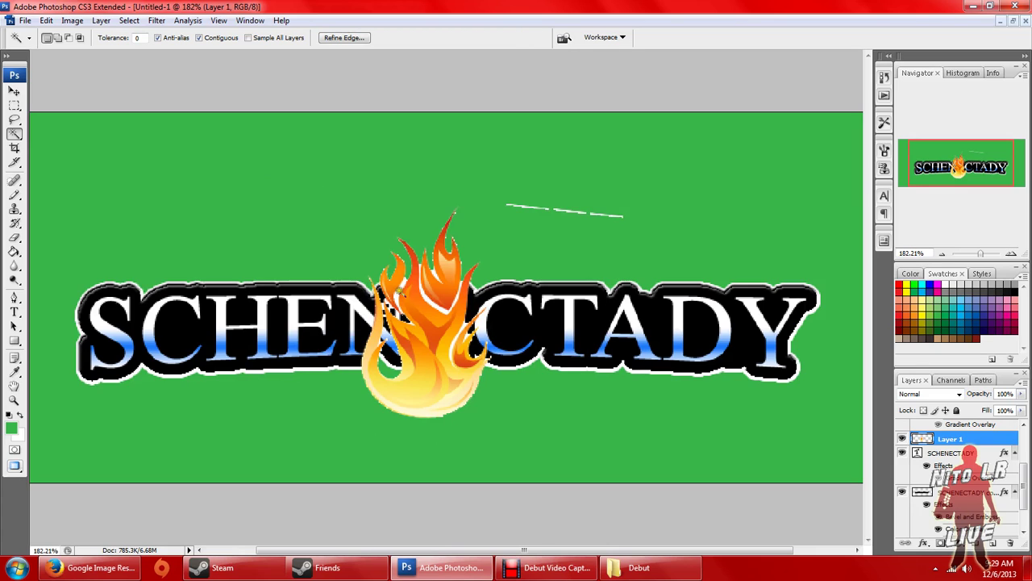
key(shift)
click(401, 279)
click(405, 279)
click(402, 281)
click(399, 293)
click(401, 284)
click(554, 240)
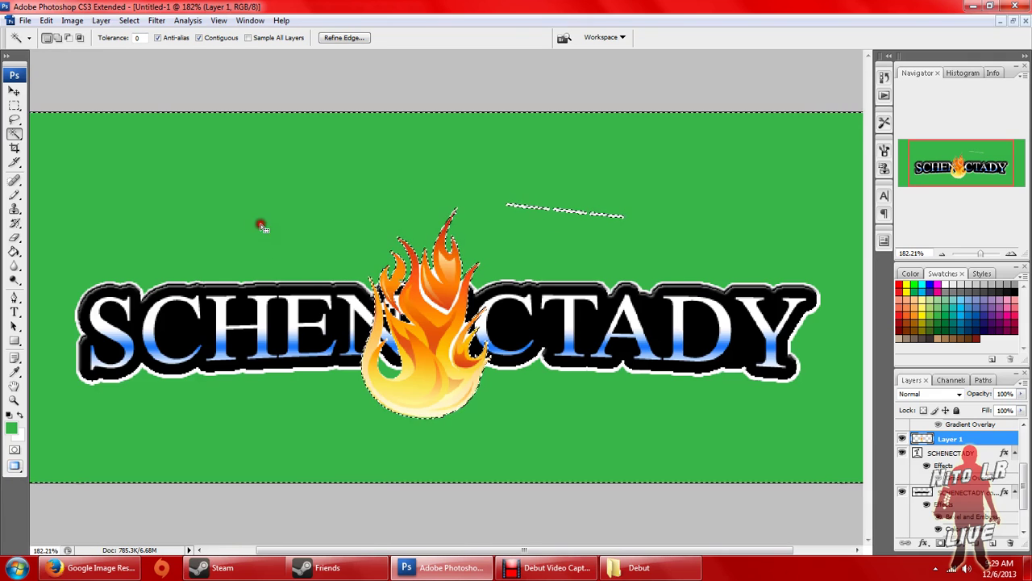
click(230, 225)
key(ctrl+d)
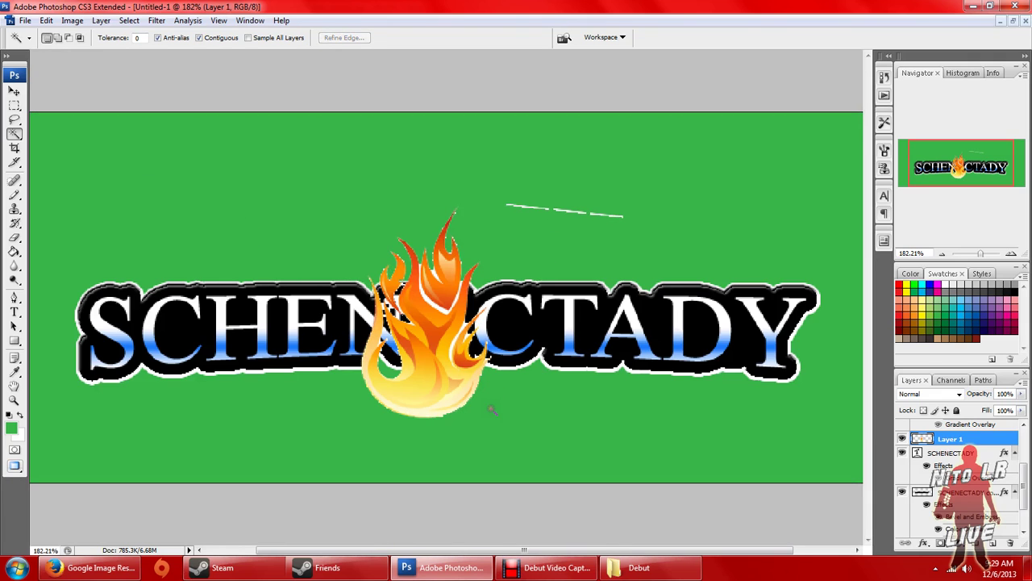
Erase the leftover white line from the picture's edge above the title.
click(13, 239)
drag(555, 203, 523, 201)
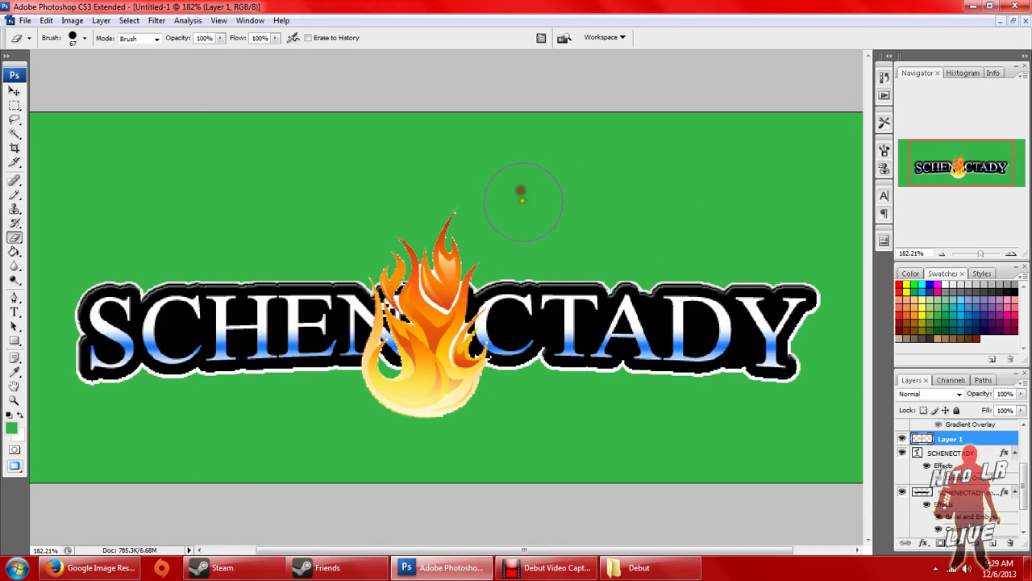
Move the flame over the end of the title, scale it to about 146.6% width and 117.6% height, and rotate it about 36.5°.
click(14, 91)
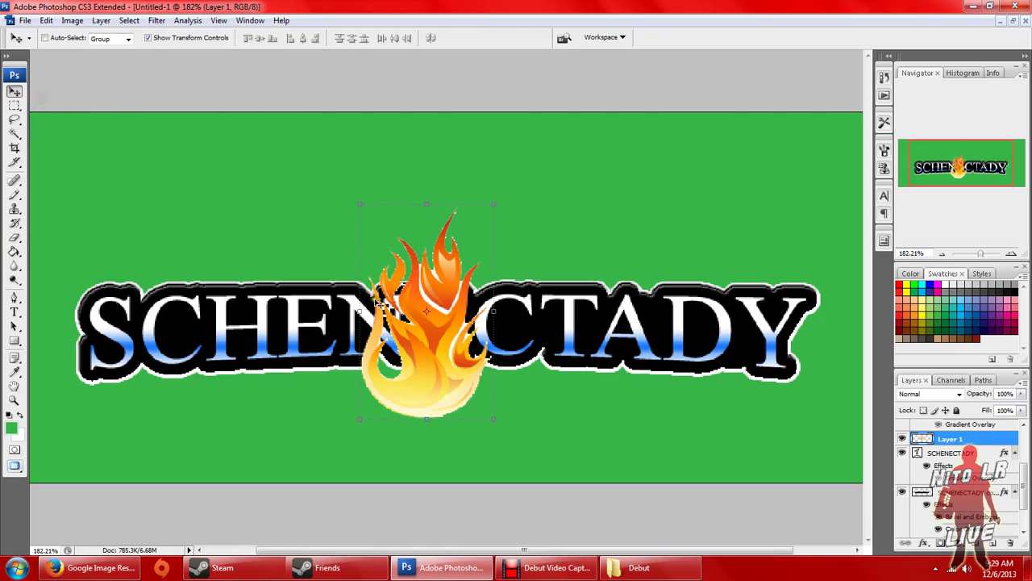
drag(377, 300, 728, 240)
drag(772, 343, 731, 337)
drag(817, 373, 726, 457)
drag(796, 290, 827, 347)
drag(826, 184, 845, 159)
drag(744, 294, 758, 294)
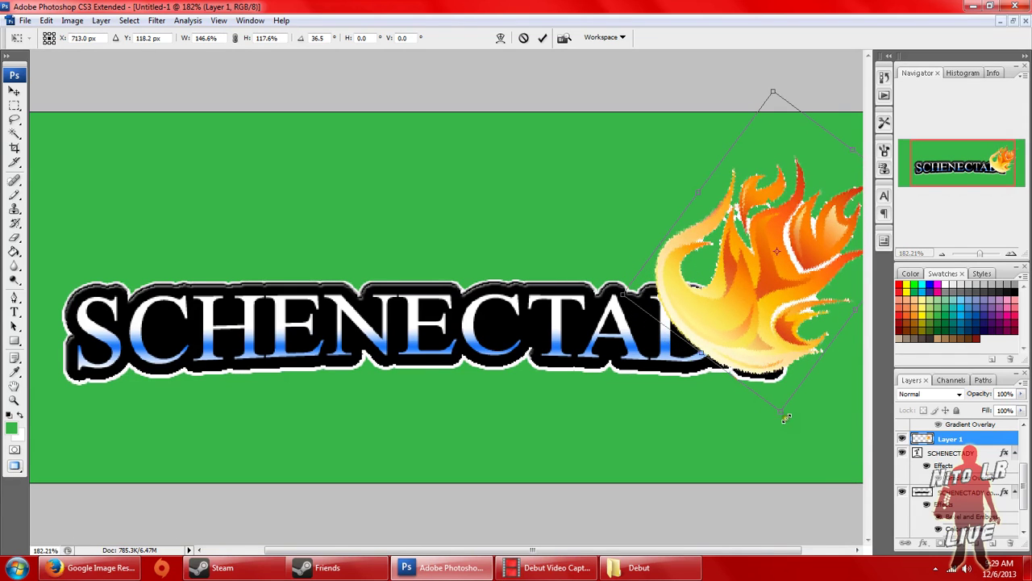
Rotate the flame further to about 48.4°, position it over the letter Y, and apply the transformation.
drag(788, 420, 764, 440)
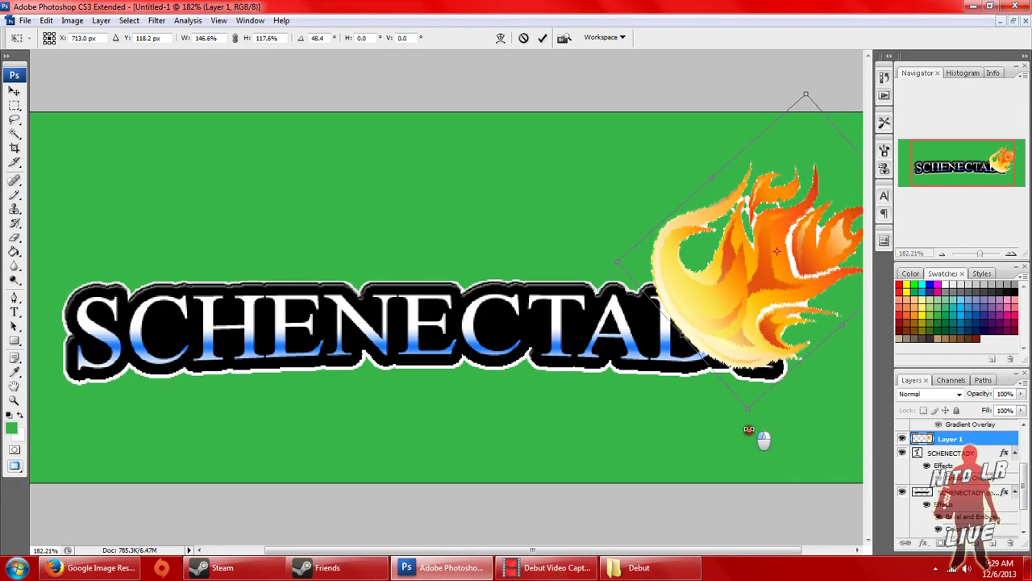
drag(735, 351, 751, 363)
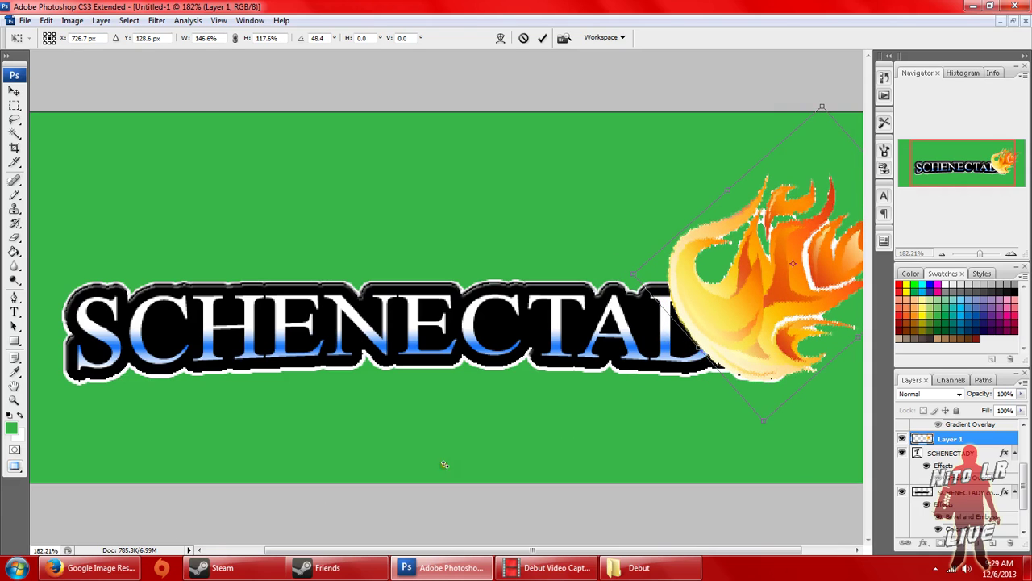
click(14, 106)
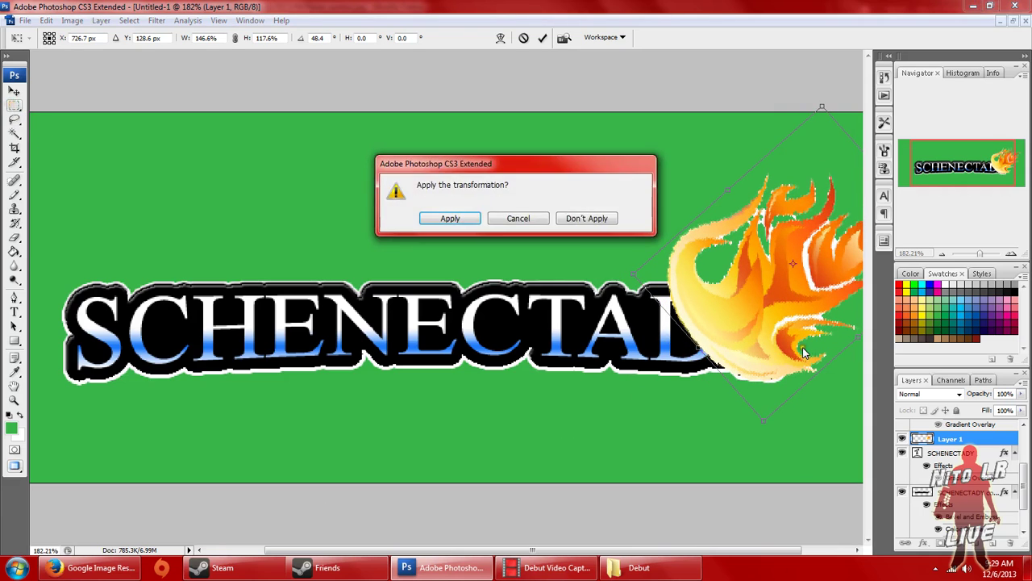
click(442, 214)
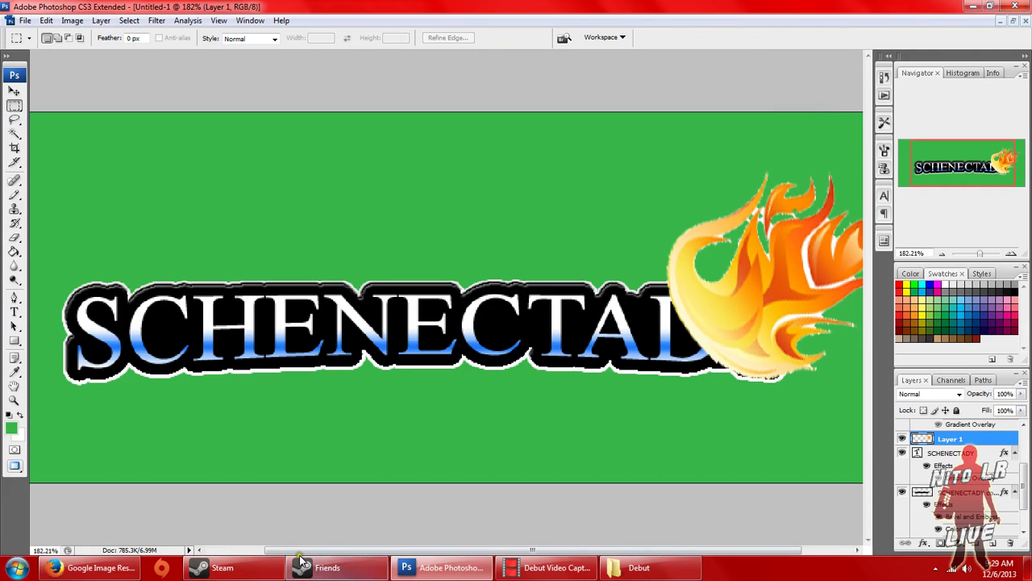
Reduce the Eraser brush diameter to 7 px for cleaning up the white gaps in the flame.
mouse_move(316, 560)
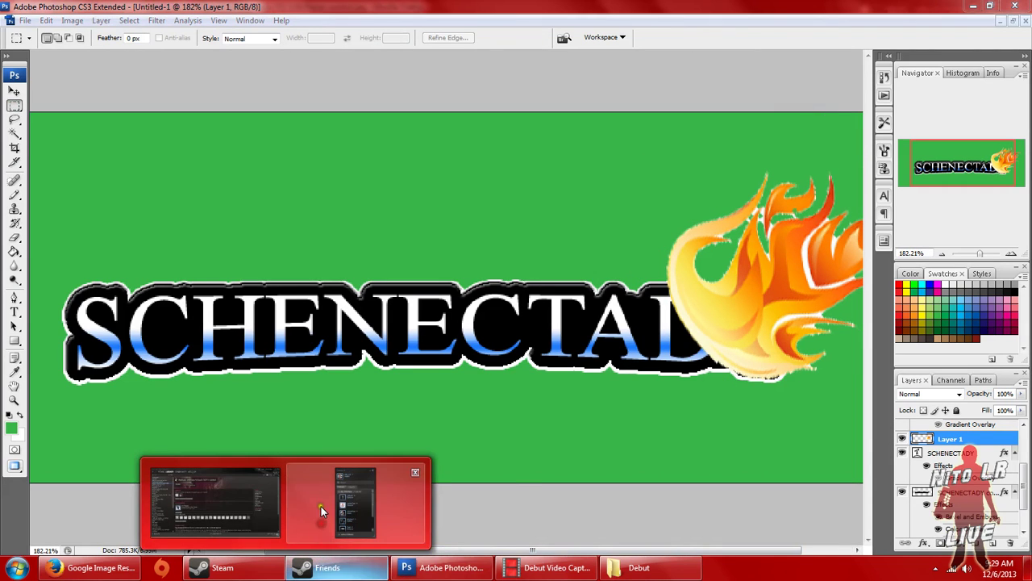
drag(386, 543, 435, 543)
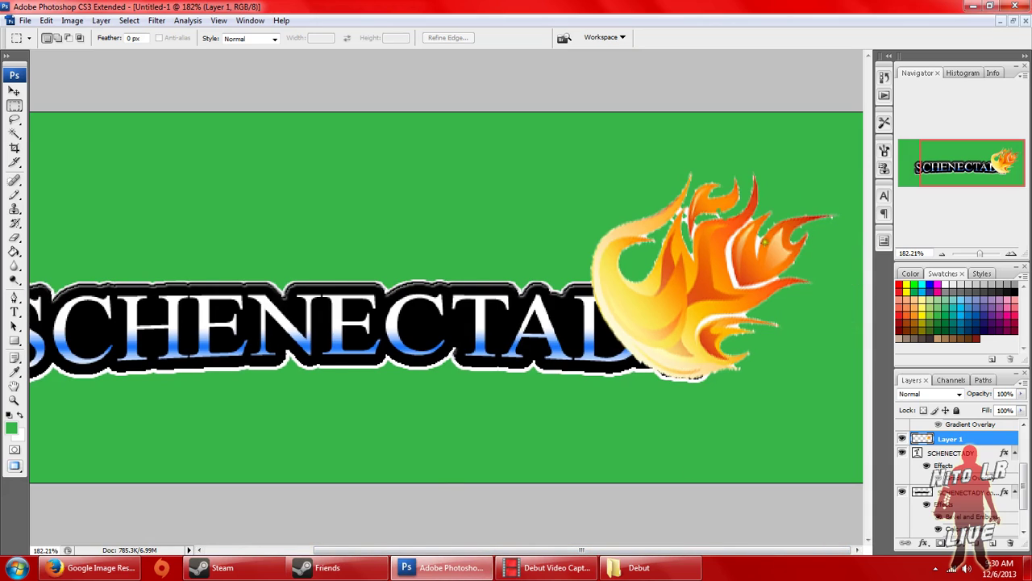
click(14, 237)
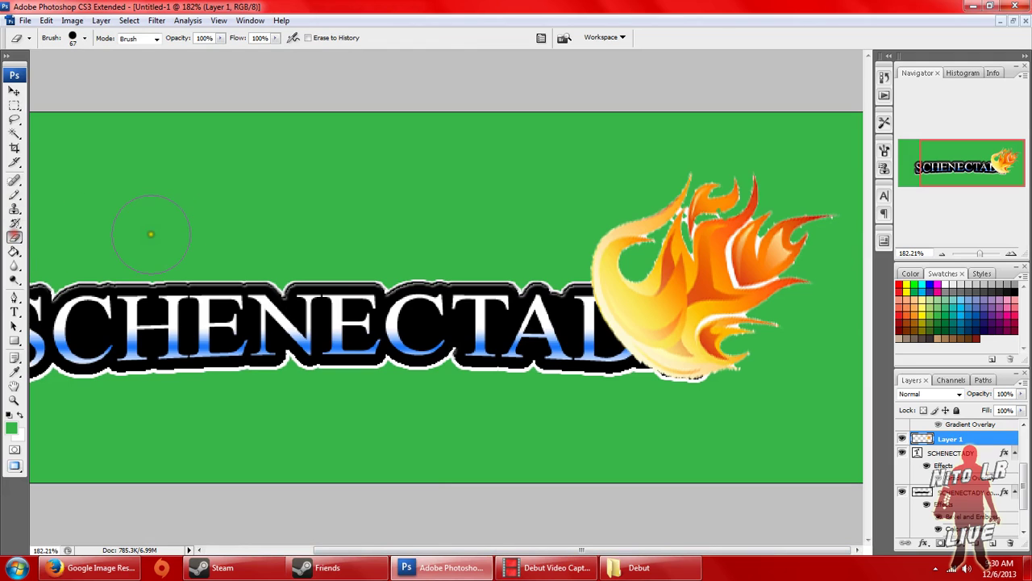
click(82, 38)
drag(66, 75, 22, 76)
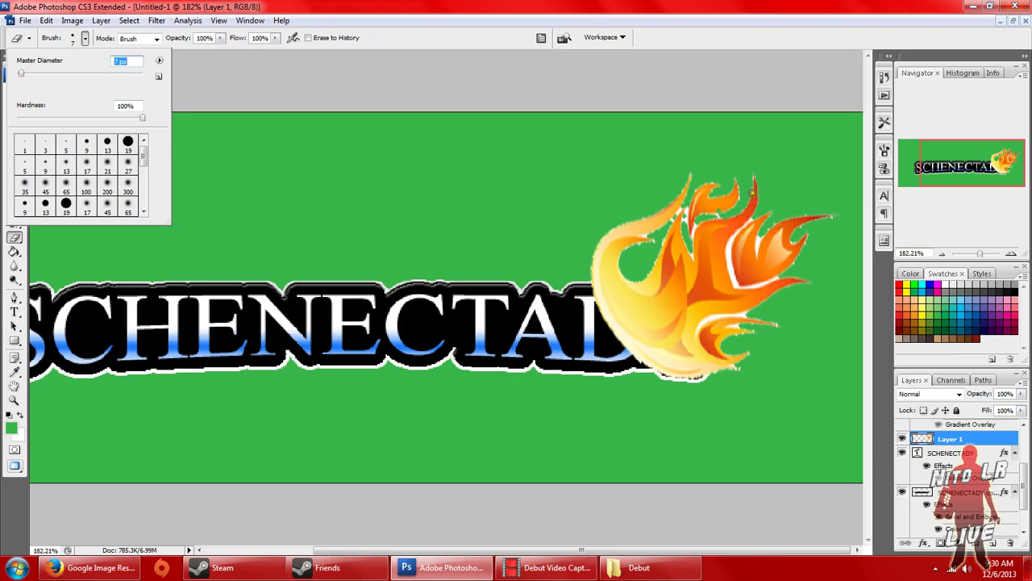
drag(980, 253, 985, 254)
drag(956, 174, 1008, 180)
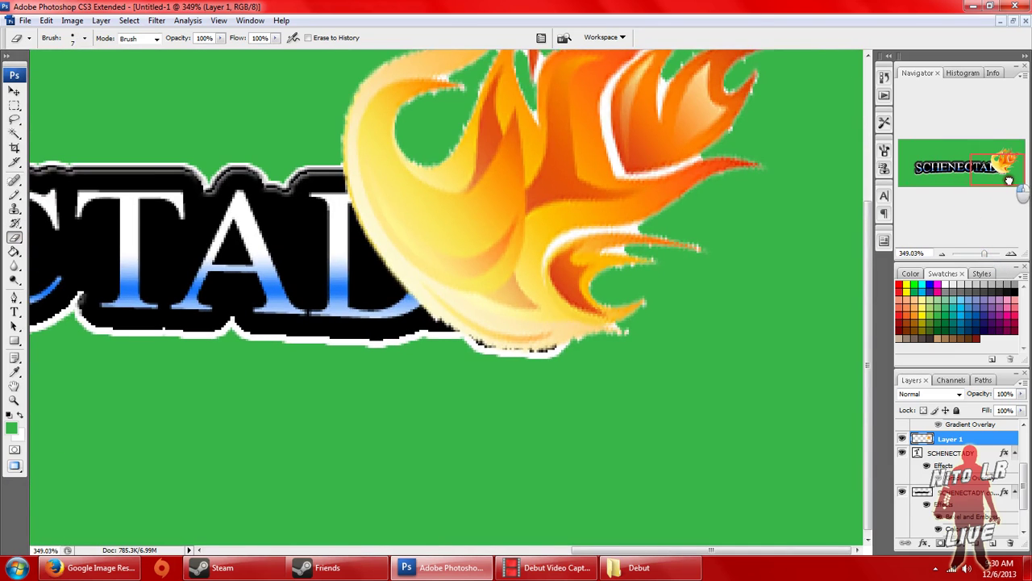
scroll(548, 161, up, 5)
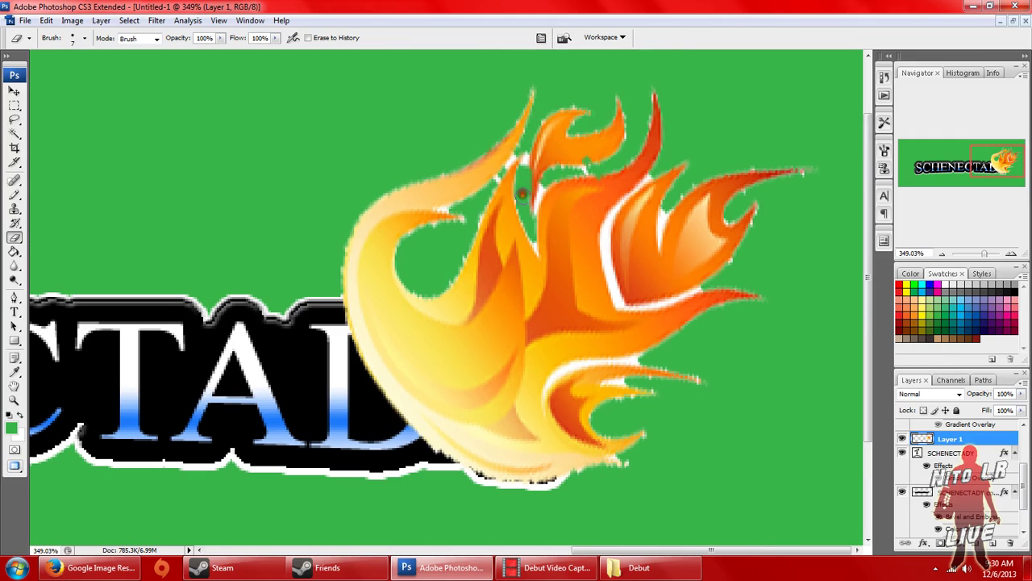
Reduce the Eraser to 2 px and erase white from the flame's upper gap and along the curved white strip.
click(84, 38)
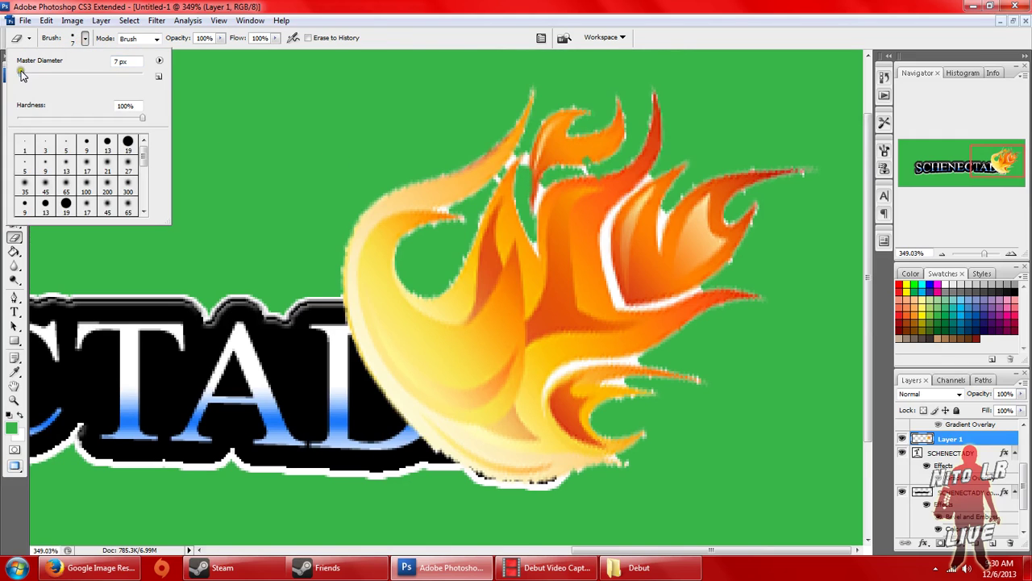
drag(20, 74, 17, 74)
click(506, 162)
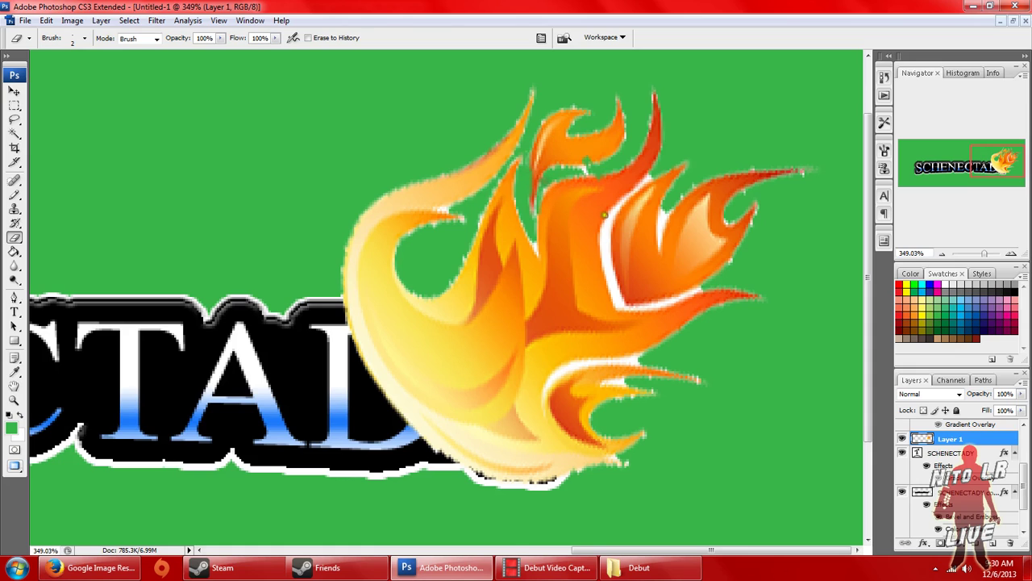
drag(607, 226, 617, 301)
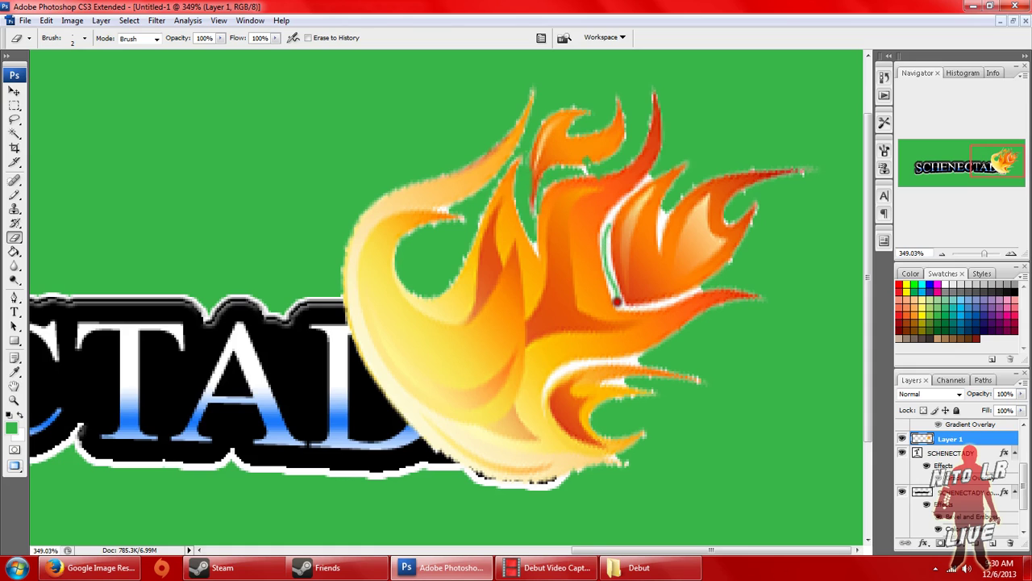
Select the remaining white gaps around the flame's inner tongues with the Magic Wand, delete them, and clear the selection.
click(14, 133)
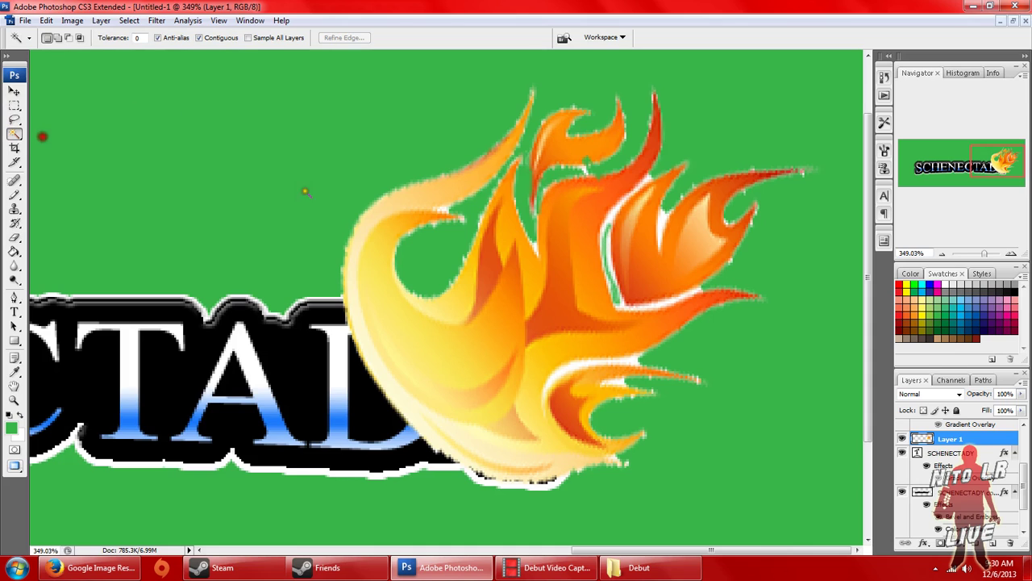
click(608, 219)
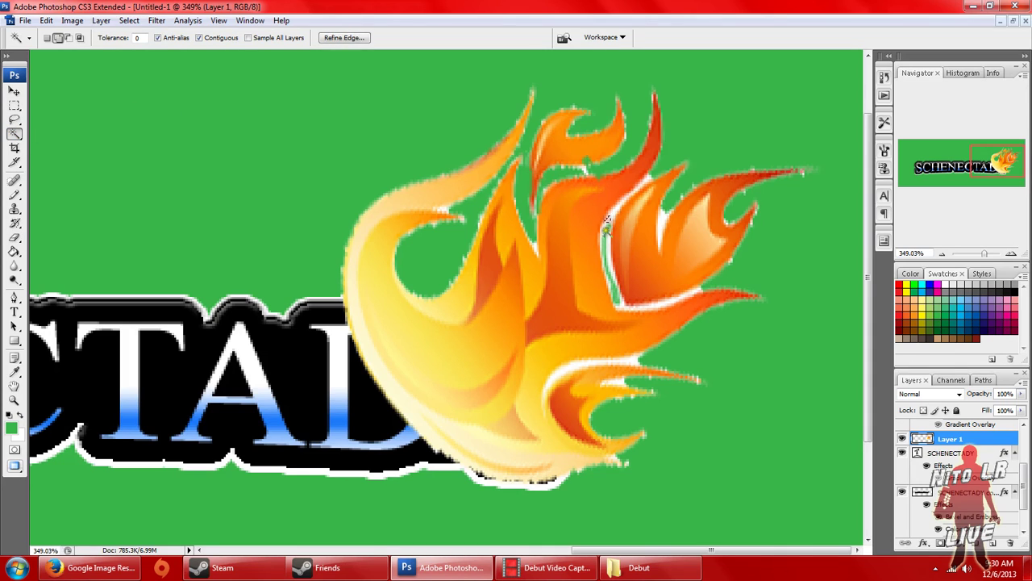
key(shift)
click(660, 240)
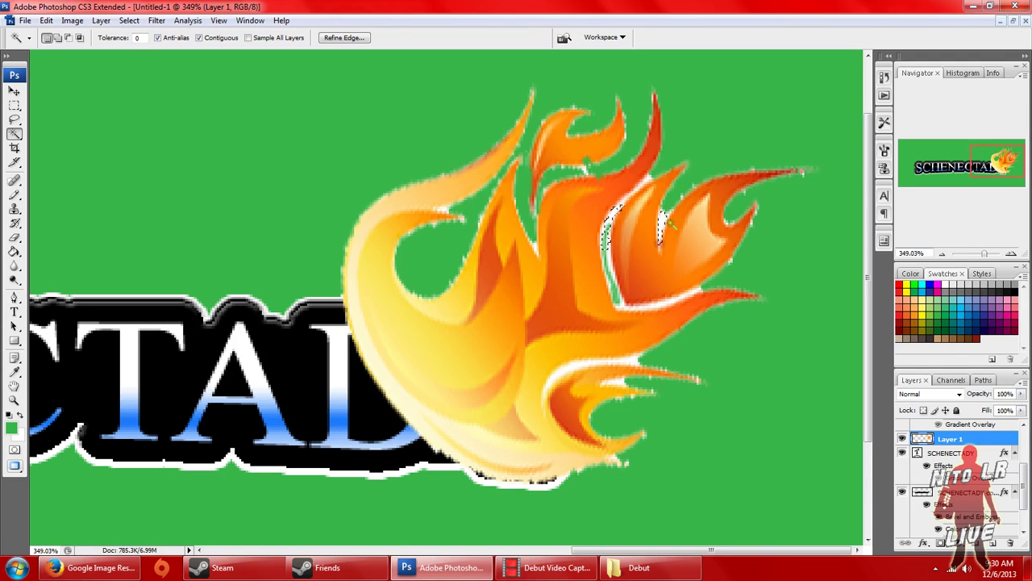
click(734, 143)
key(ctrl+d)
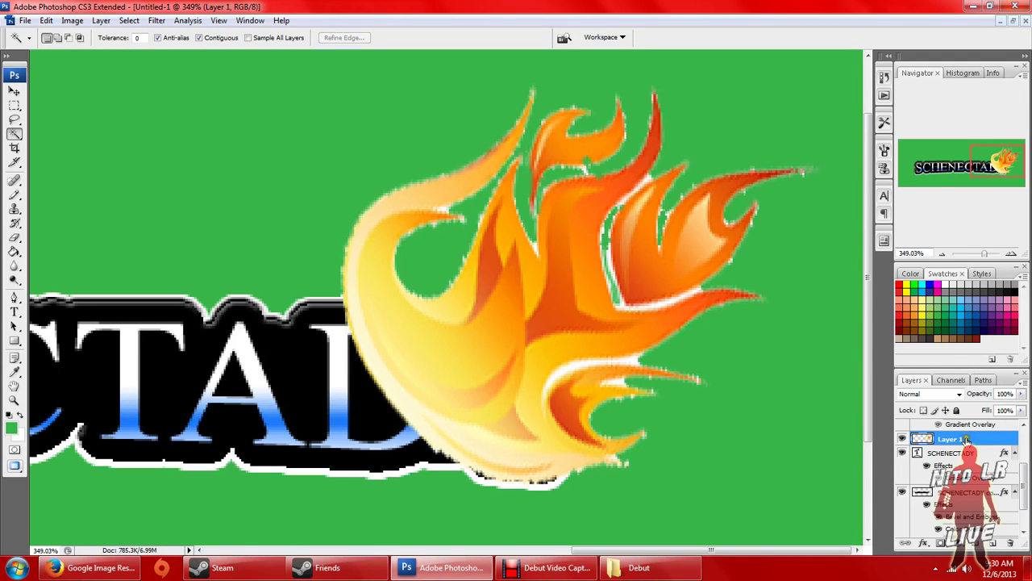
Move the flame layer beneath the SCHENECTADY text and its black backing layer in the stacking order.
drag(965, 439, 967, 478)
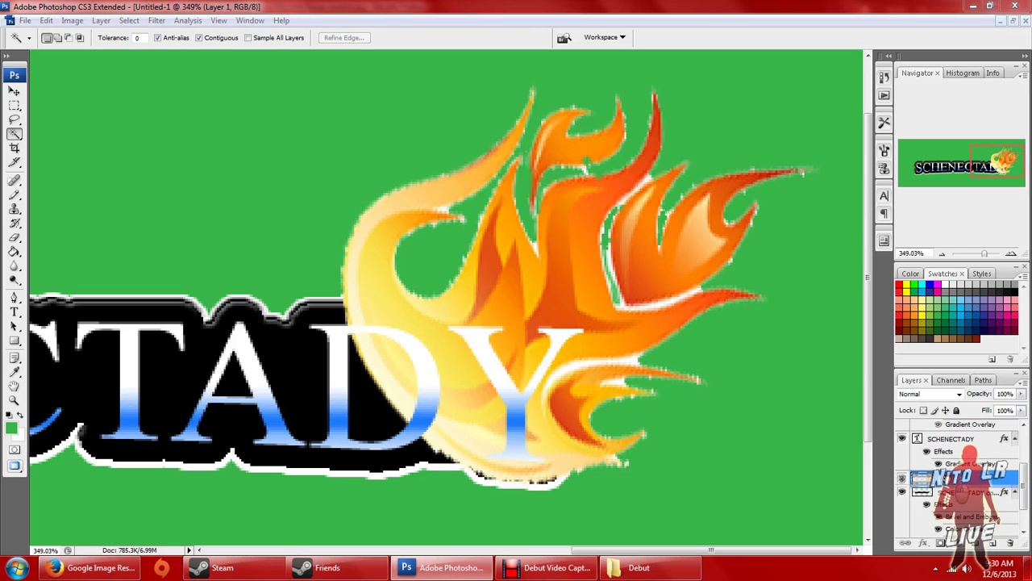
drag(940, 481, 940, 532)
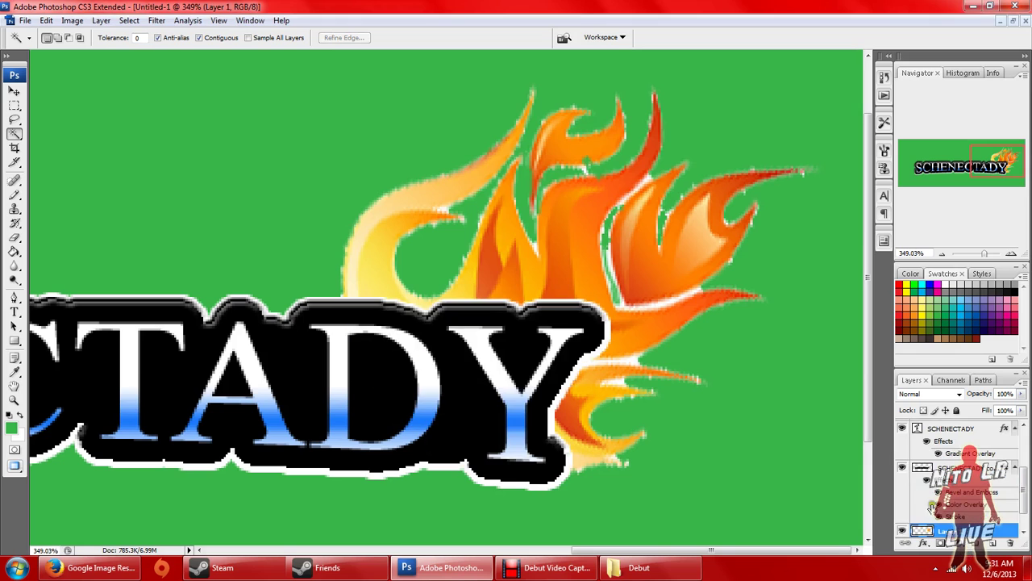
scroll(767, 320, down, 1)
scroll(770, 321, down, 1)
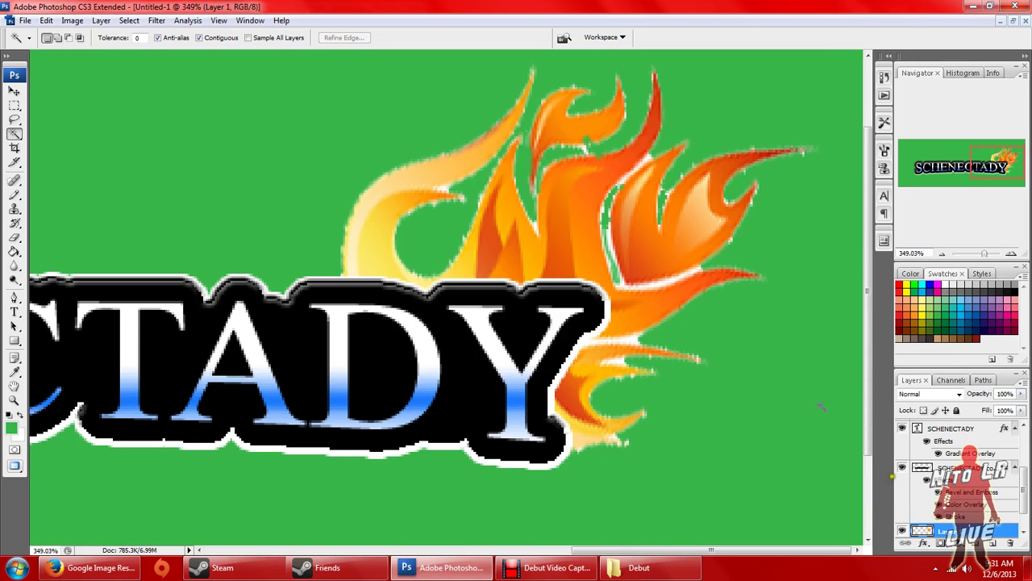
Shift the flame slightly right so it rises from behind the letter Y at the title's end.
click(14, 91)
drag(497, 241, 564, 248)
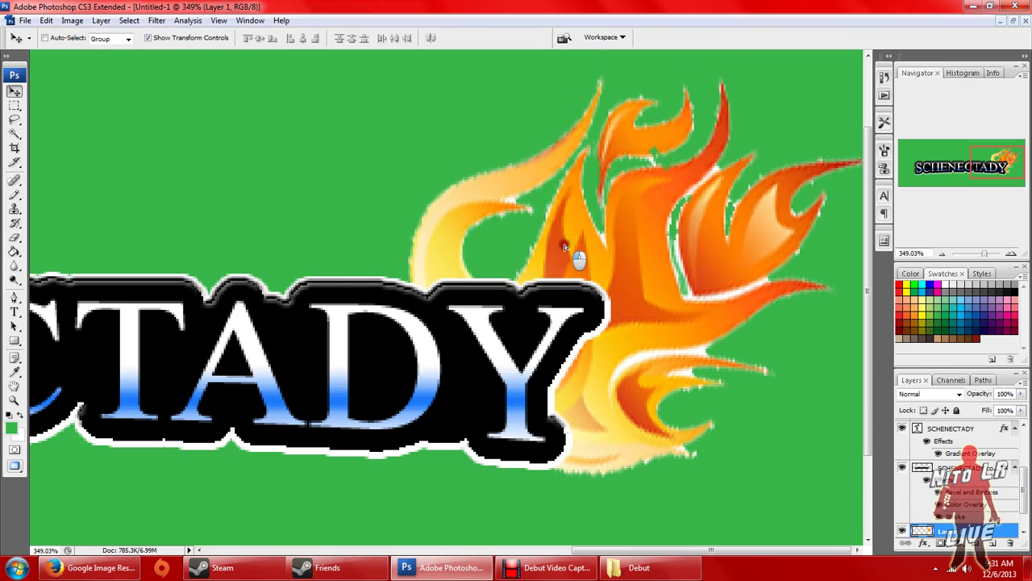
drag(564, 246, 563, 246)
click(14, 106)
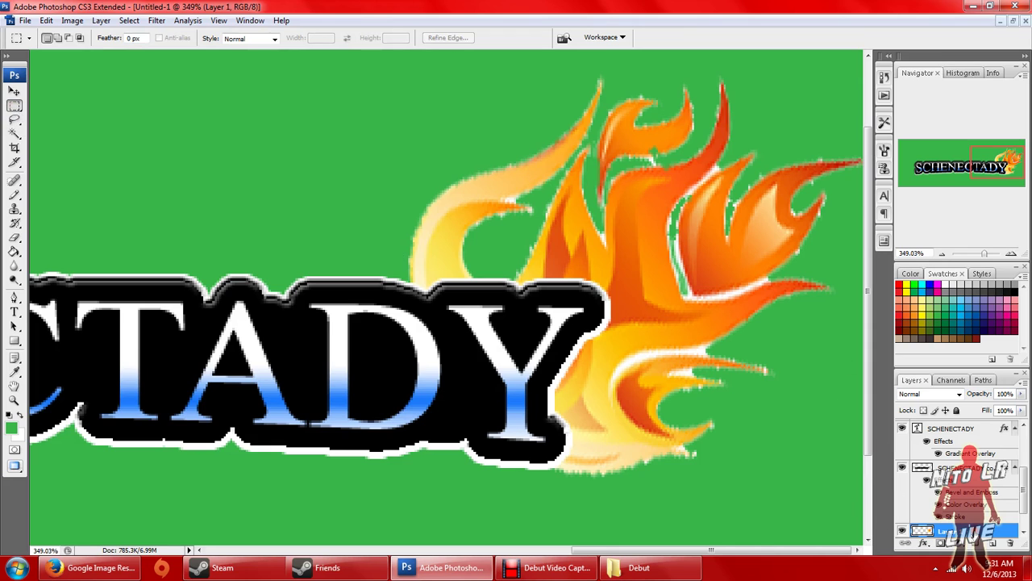
Try recoloring the flame with Color Balance, setting its midtones to -100 toward cyan and +100 toward blue.
click(150, 22)
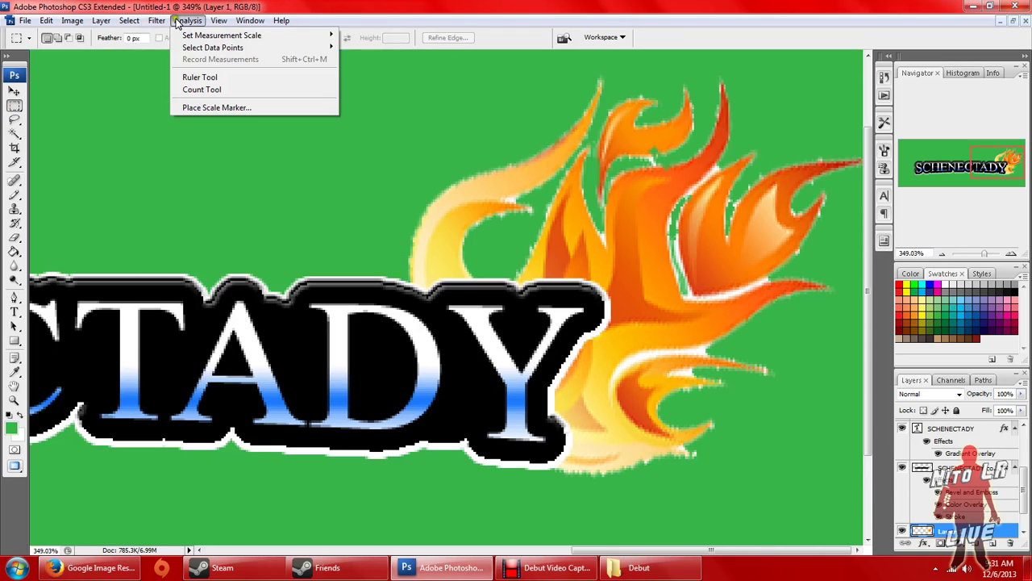
mouse_move(207, 21)
mouse_move(149, 22)
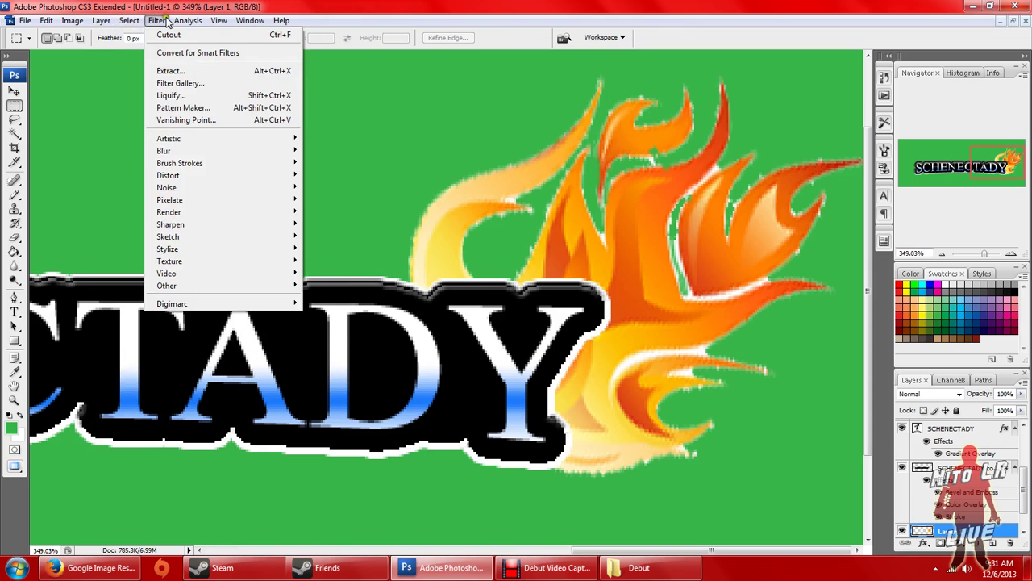
mouse_move(73, 21)
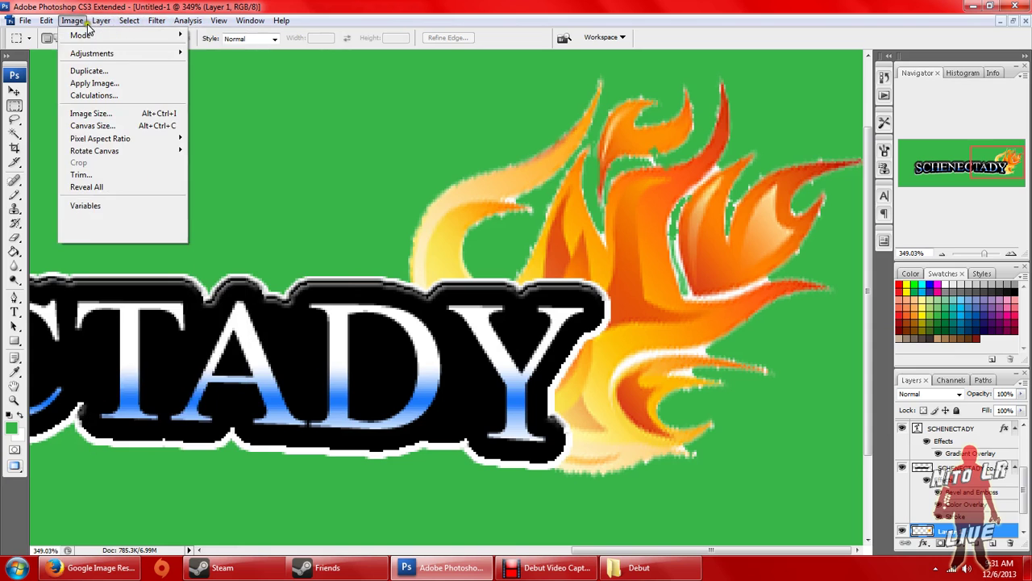
mouse_move(91, 58)
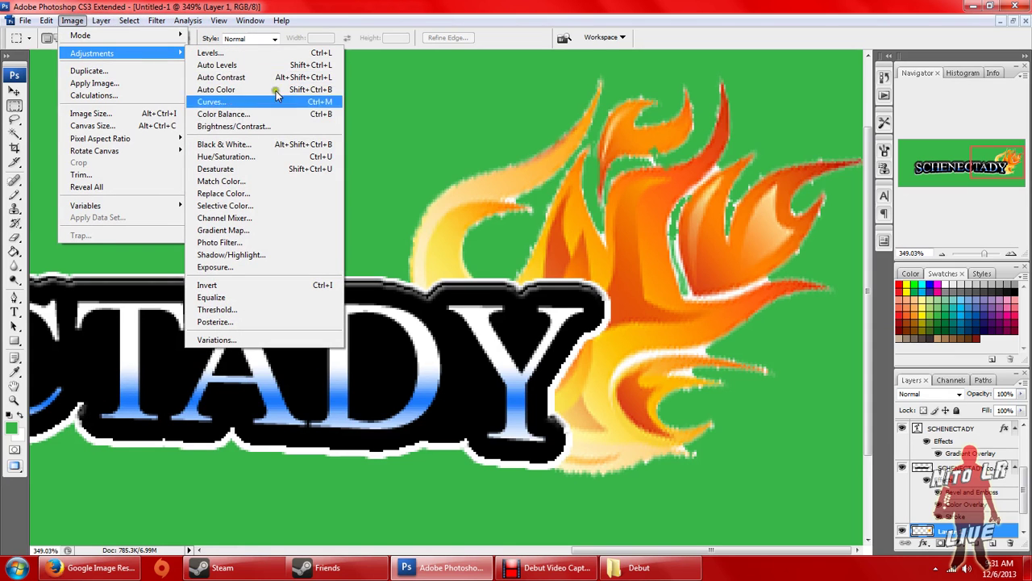
click(269, 118)
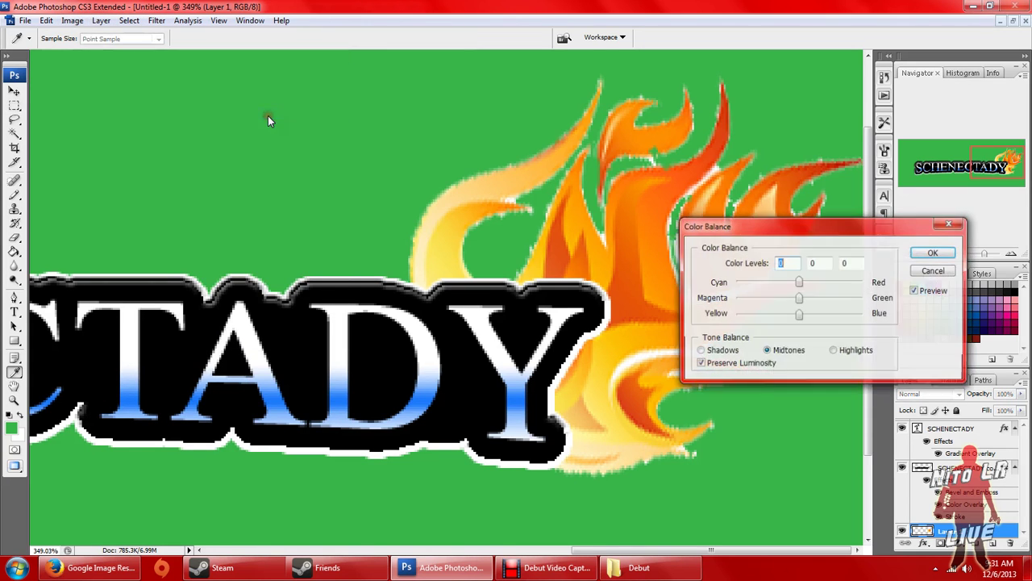
drag(815, 219, 213, 113)
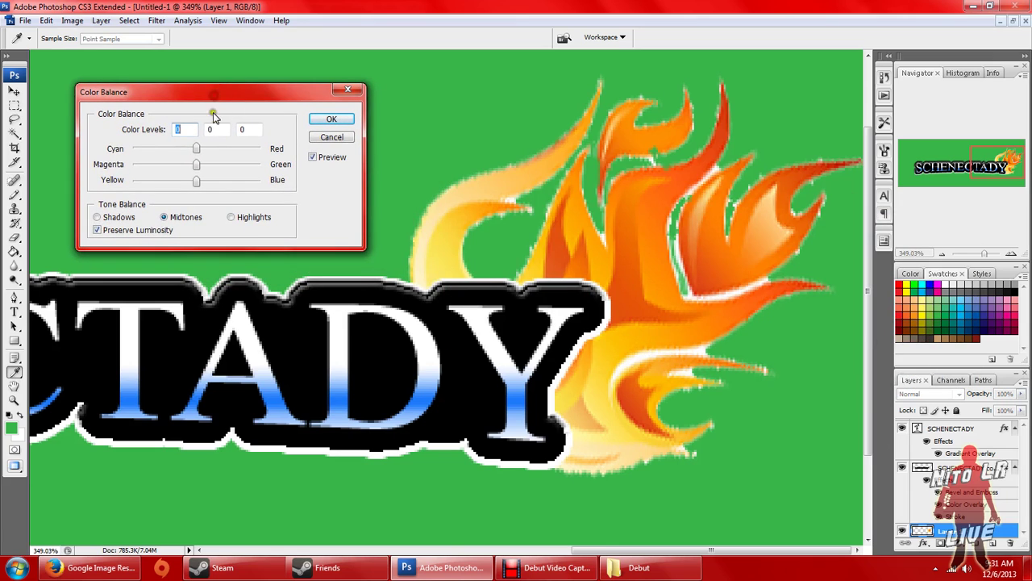
drag(198, 148, 131, 153)
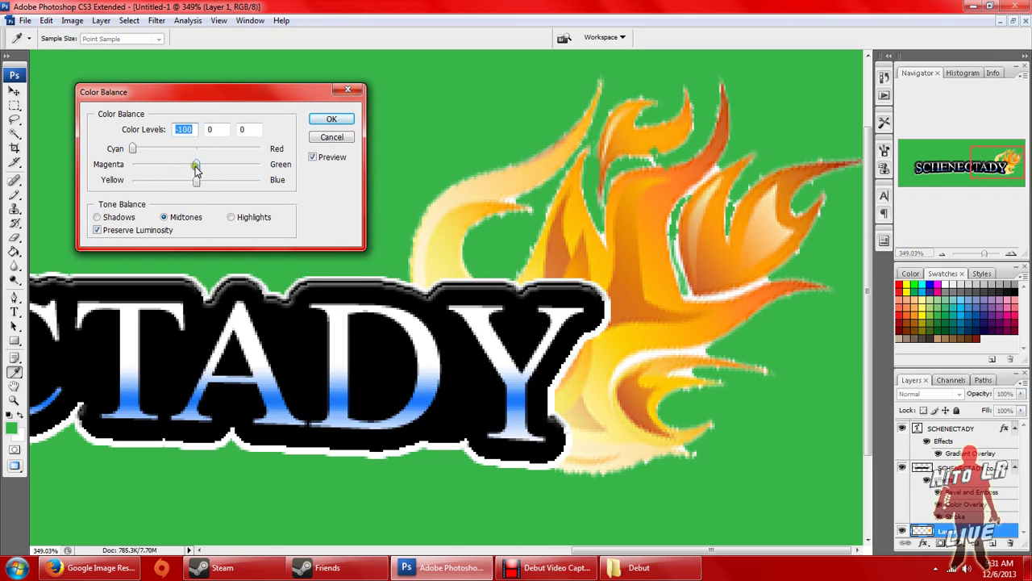
drag(209, 185, 266, 163)
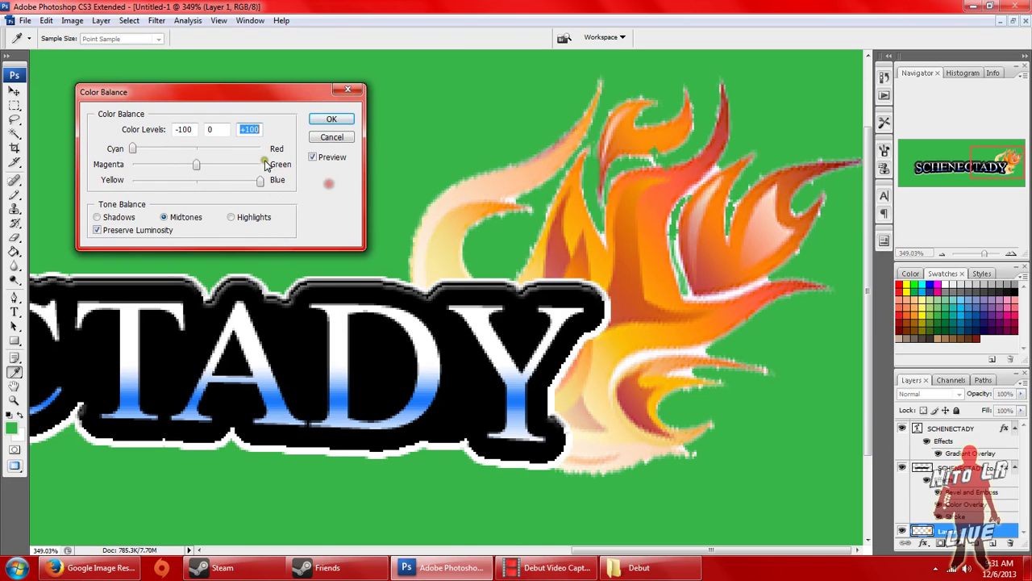
Set Color Balance for both the flame's shadows and highlights to -100 toward cyan and +100 toward blue.
click(96, 217)
drag(197, 149, 89, 153)
drag(196, 182, 279, 184)
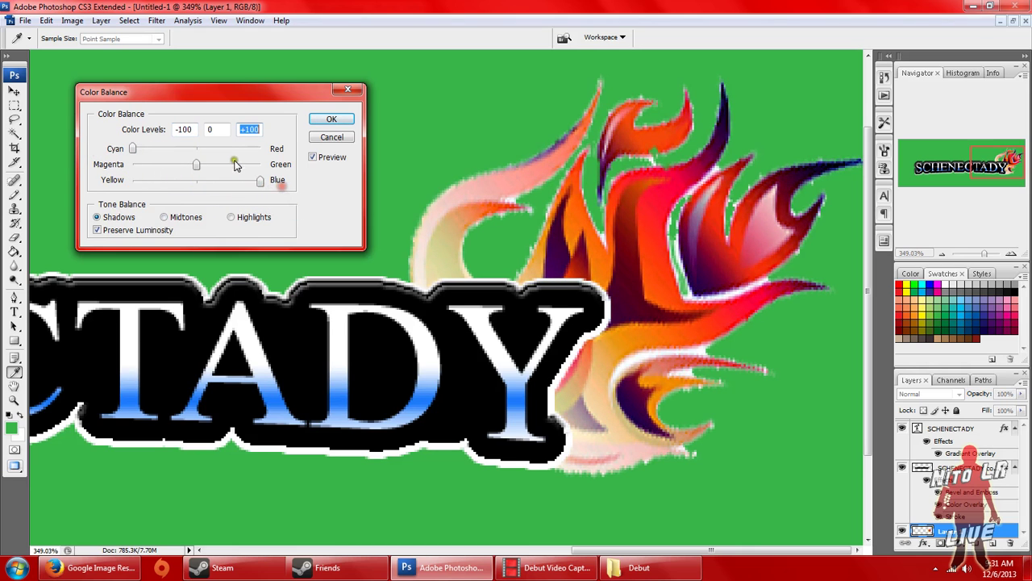
click(230, 217)
drag(196, 149, 129, 153)
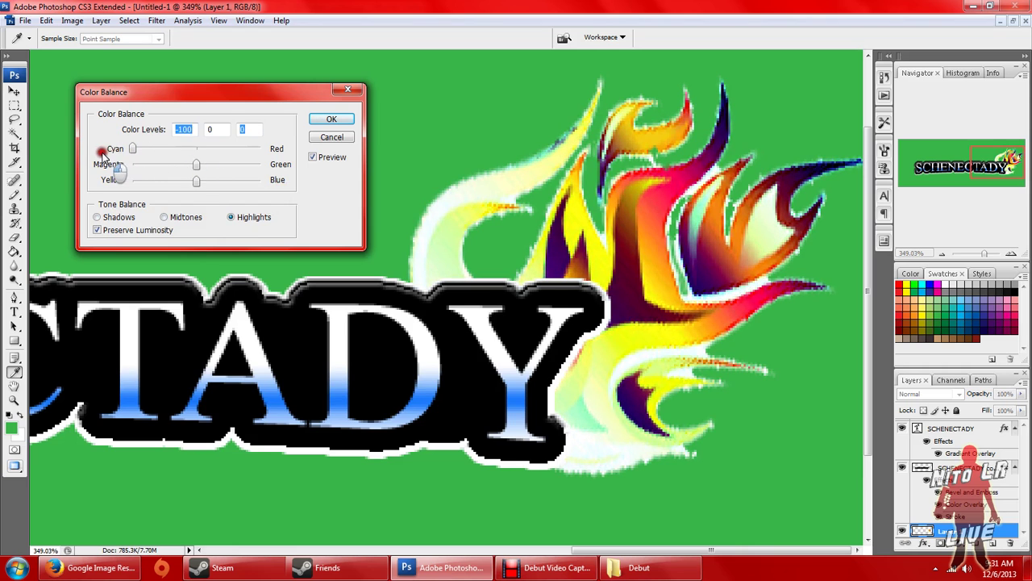
drag(197, 181, 194, 183)
mouse_move(232, 184)
mouse_down()
mouse_move(342, 198)
mouse_move(294, 185)
mouse_up()
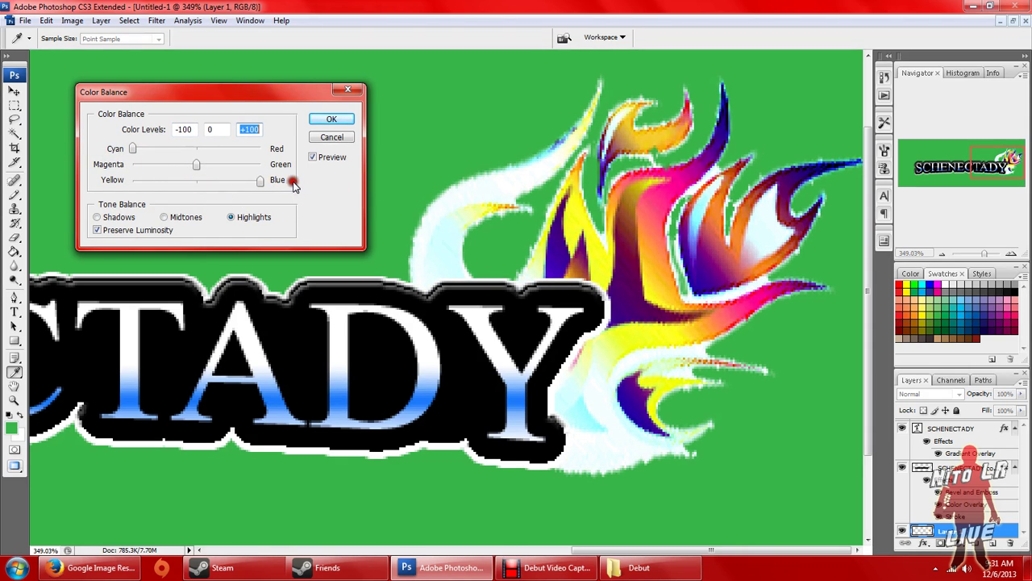
Try green levels of +100 in the flame's shadows and midtones and about +58 in its highlights, and discard the Color Balance adjustment.
click(163, 217)
click(98, 217)
drag(201, 166, 274, 177)
click(242, 163)
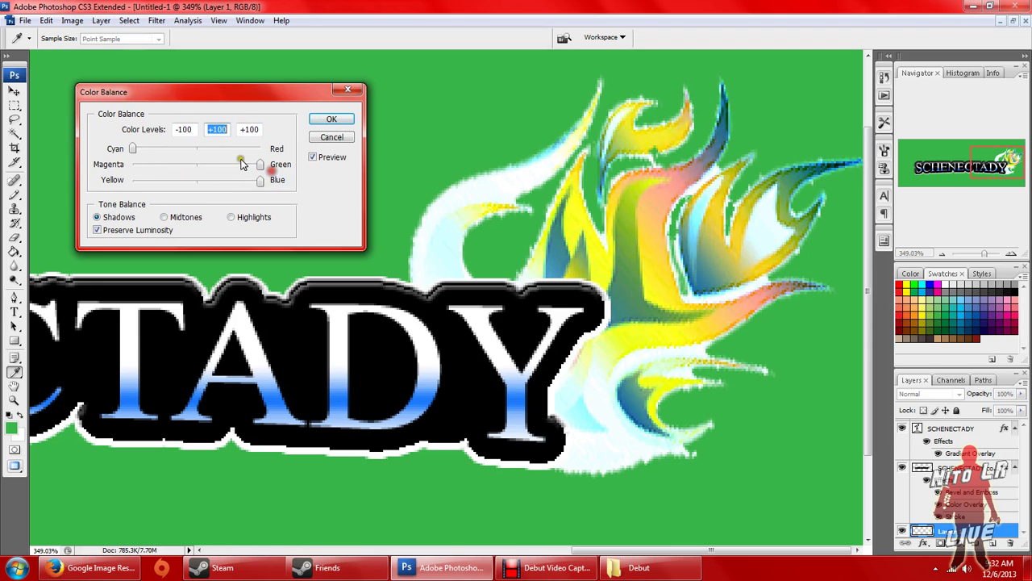
click(167, 217)
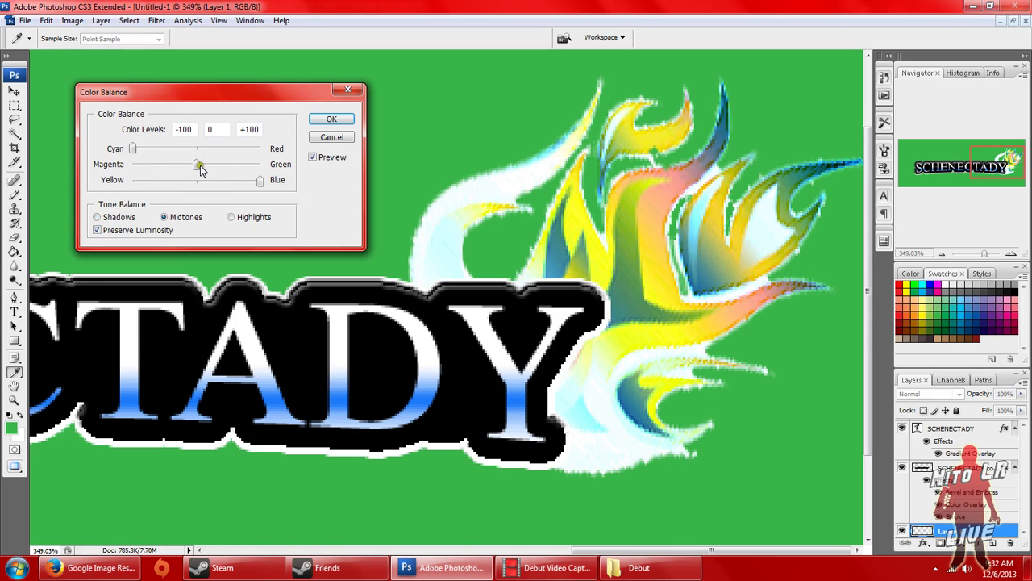
drag(200, 165, 260, 166)
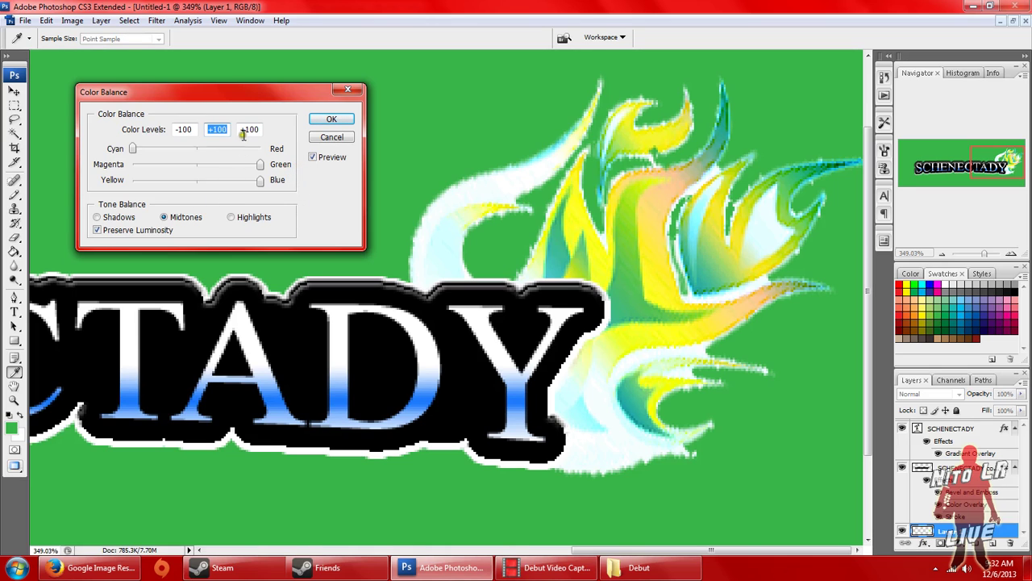
click(233, 218)
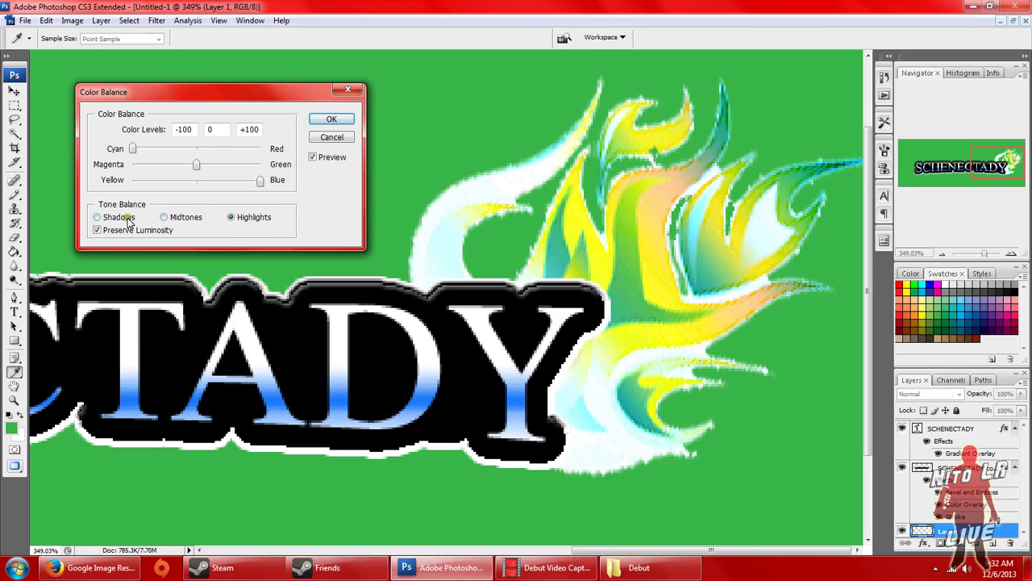
click(100, 219)
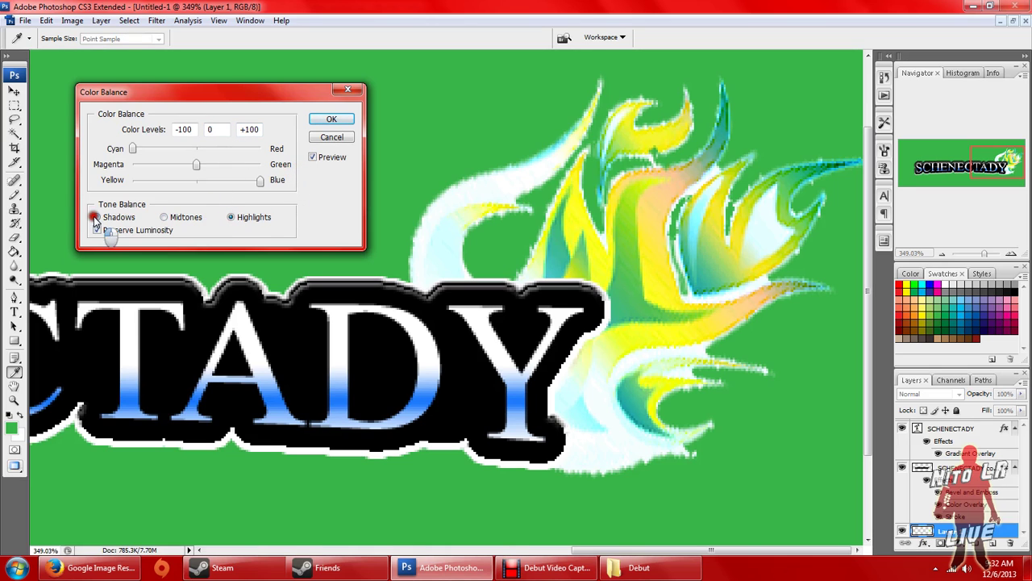
click(229, 219)
mouse_move(201, 165)
mouse_down()
mouse_move(276, 167)
mouse_move(221, 168)
mouse_up()
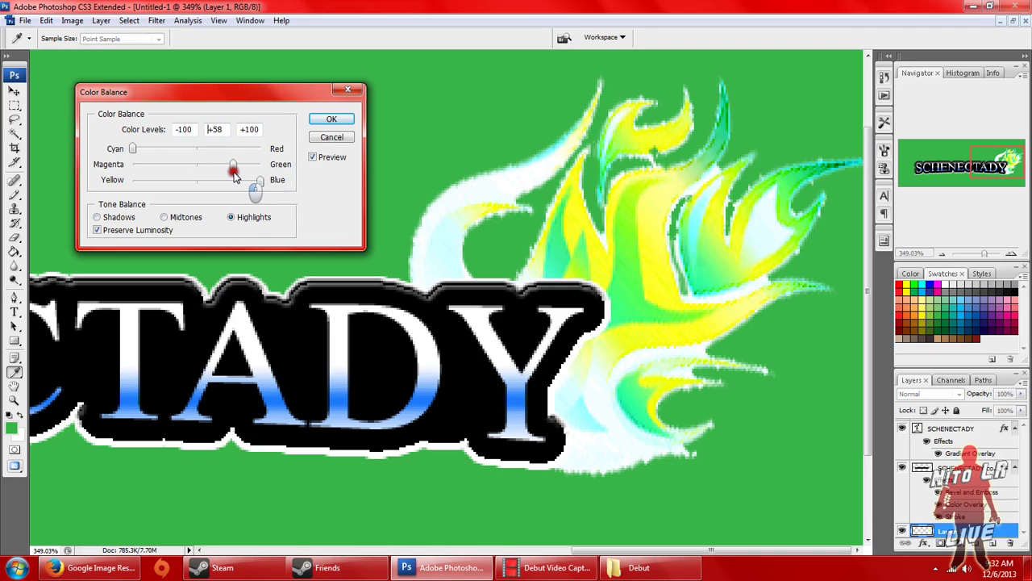
click(327, 137)
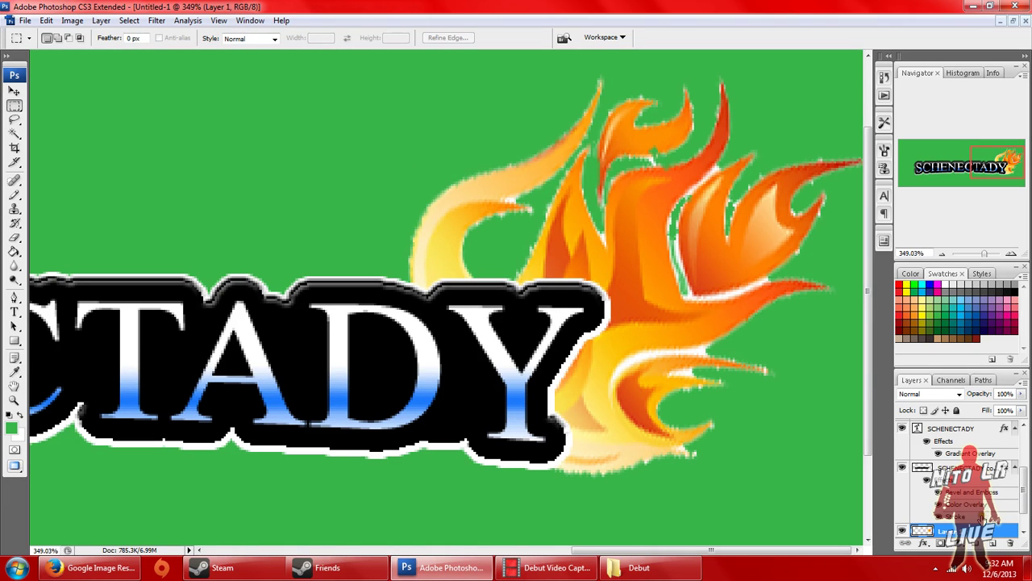
Add a Color Overlay to the flame layer and set its color to bright blue #4091ff.
right_click(955, 533)
click(913, 253)
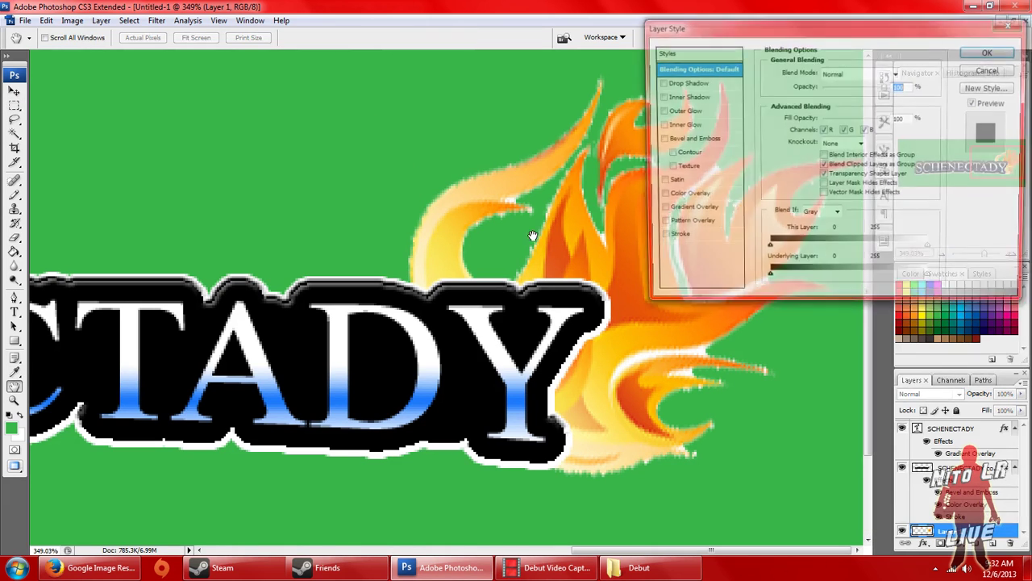
drag(873, 35, 325, 35)
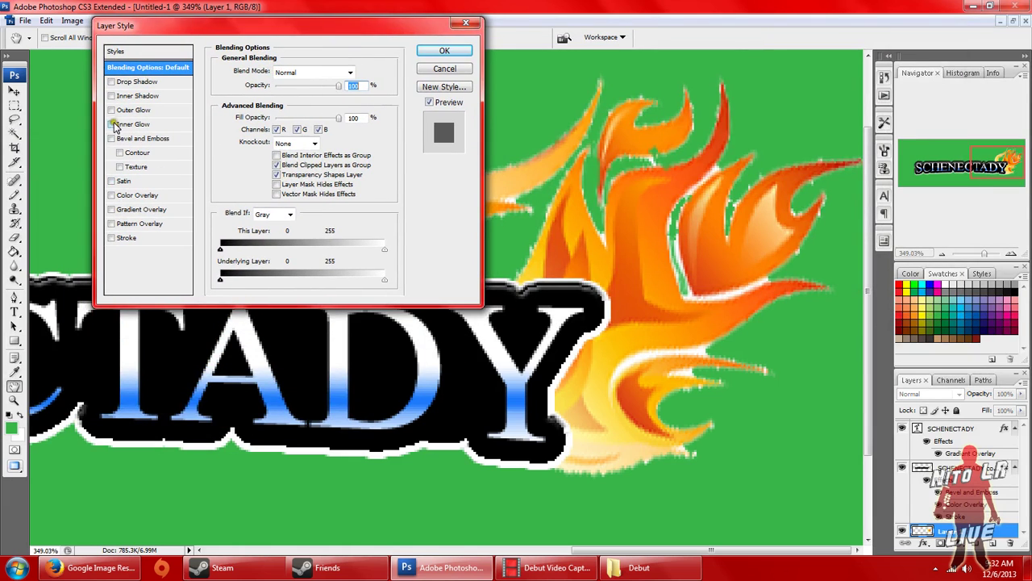
click(112, 196)
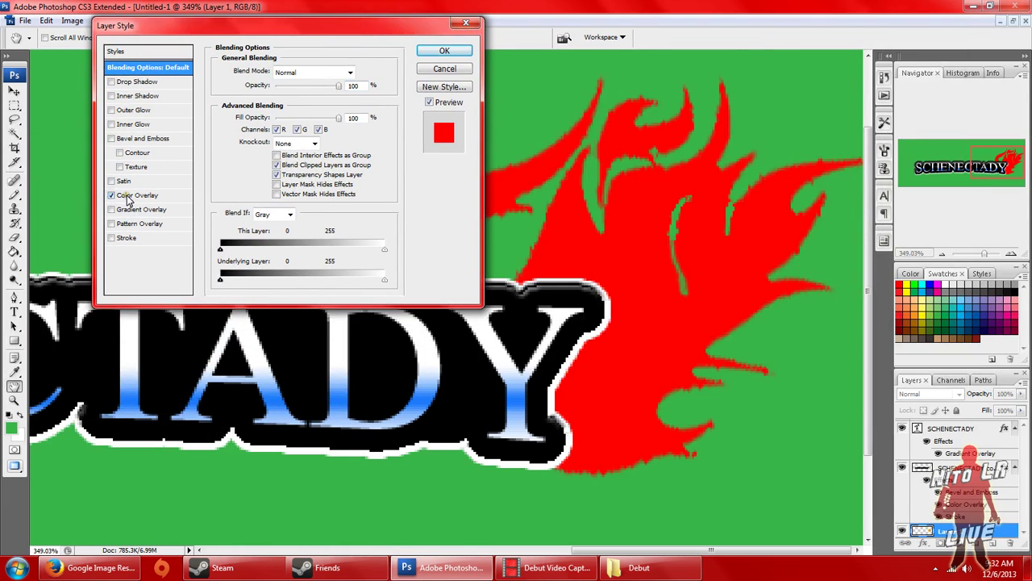
click(128, 196)
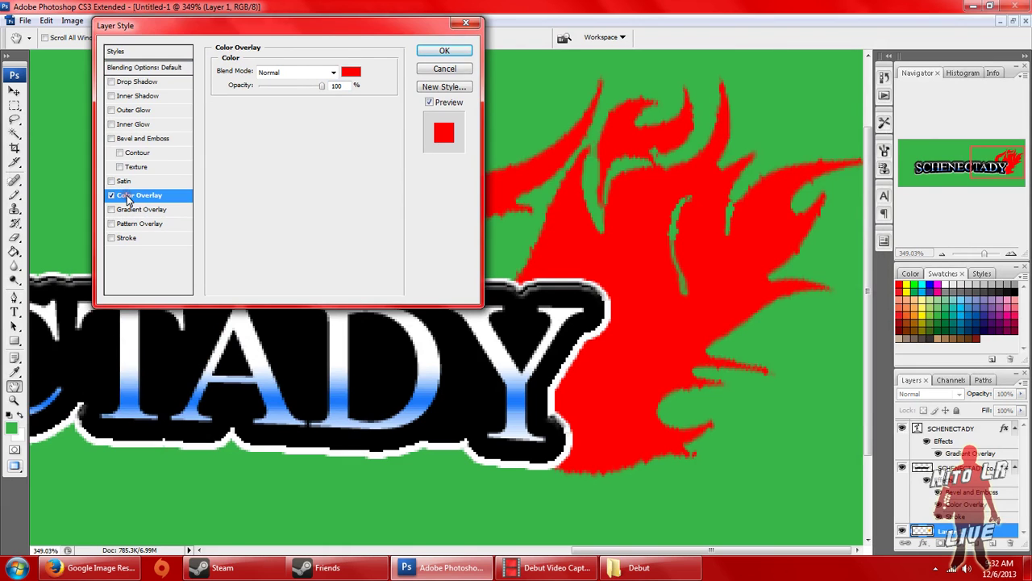
click(350, 72)
click(135, 263)
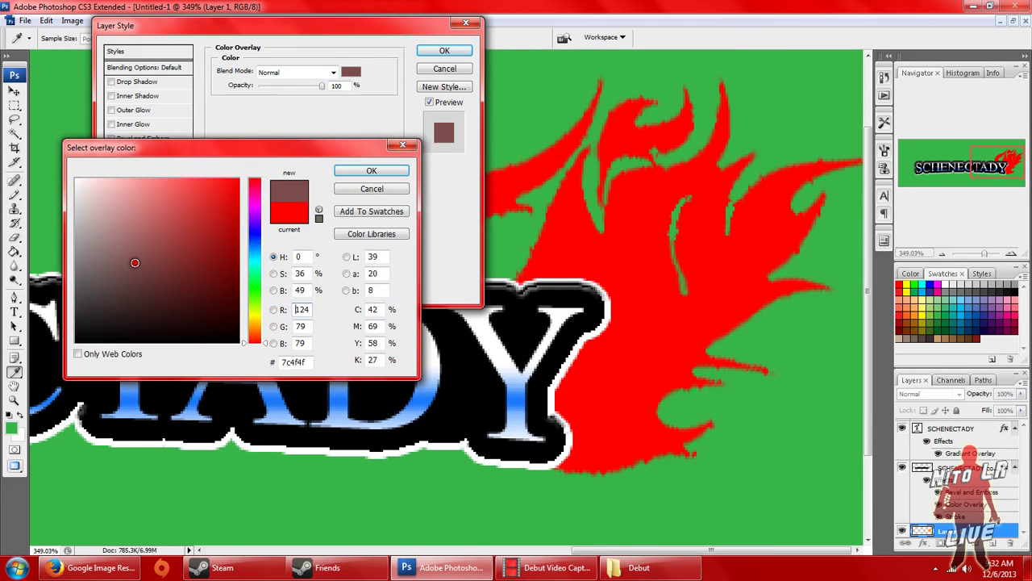
drag(261, 245, 254, 244)
click(199, 178)
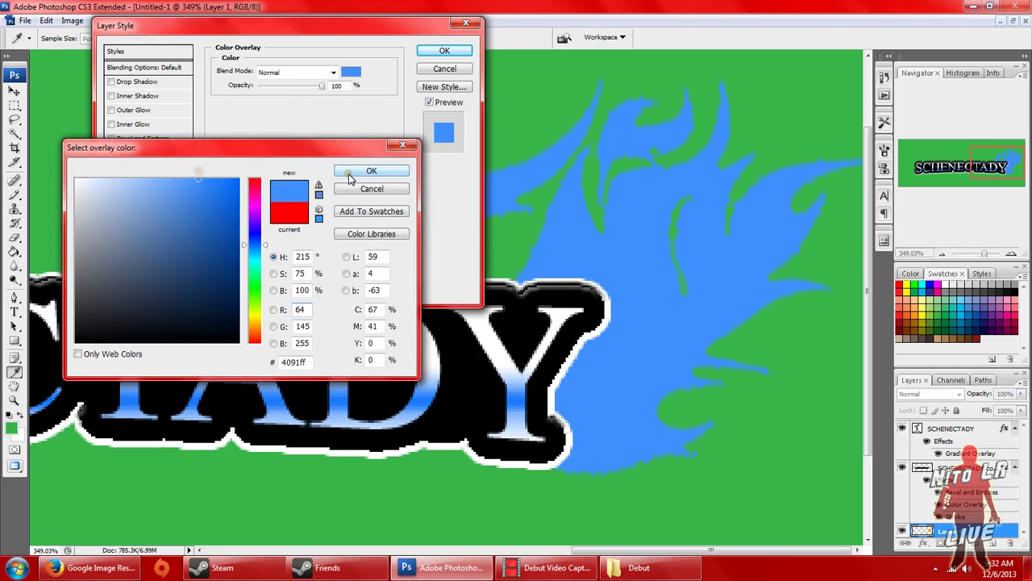
click(354, 176)
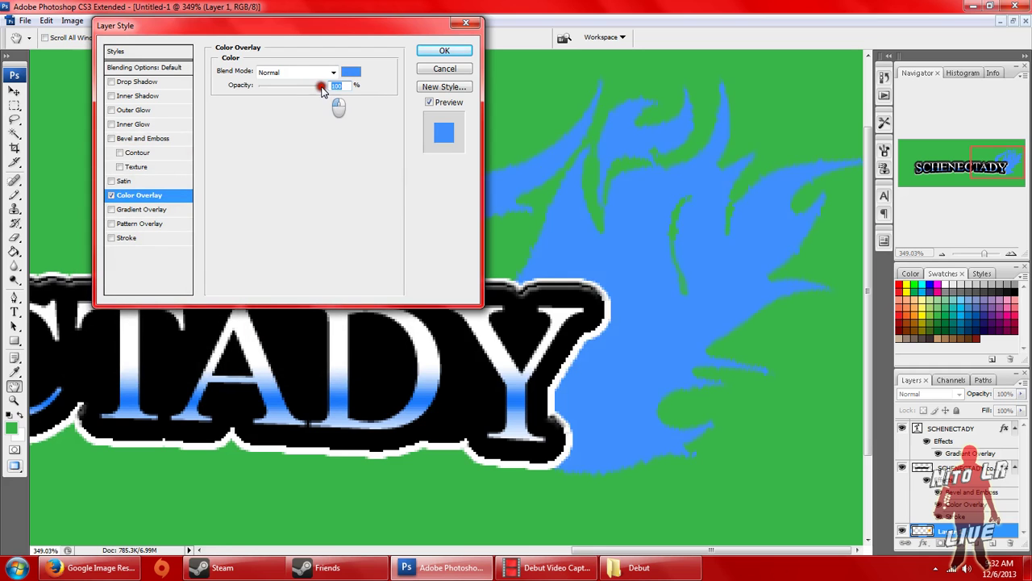
Try Screen and Multiply blending for the flame's blue overlay, and apply it in Normal mode at 100% opacity.
drag(322, 86, 346, 84)
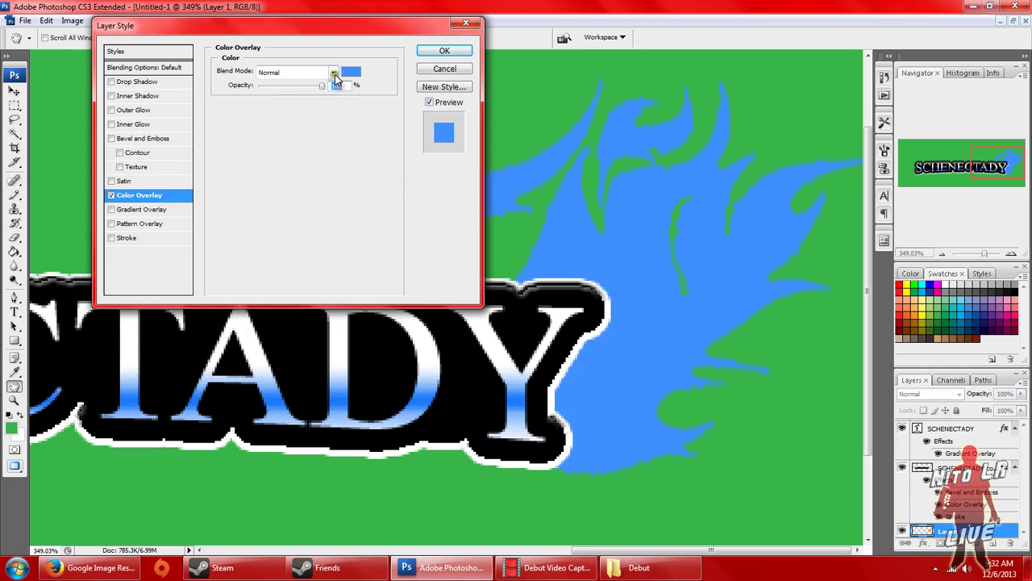
click(332, 73)
click(280, 188)
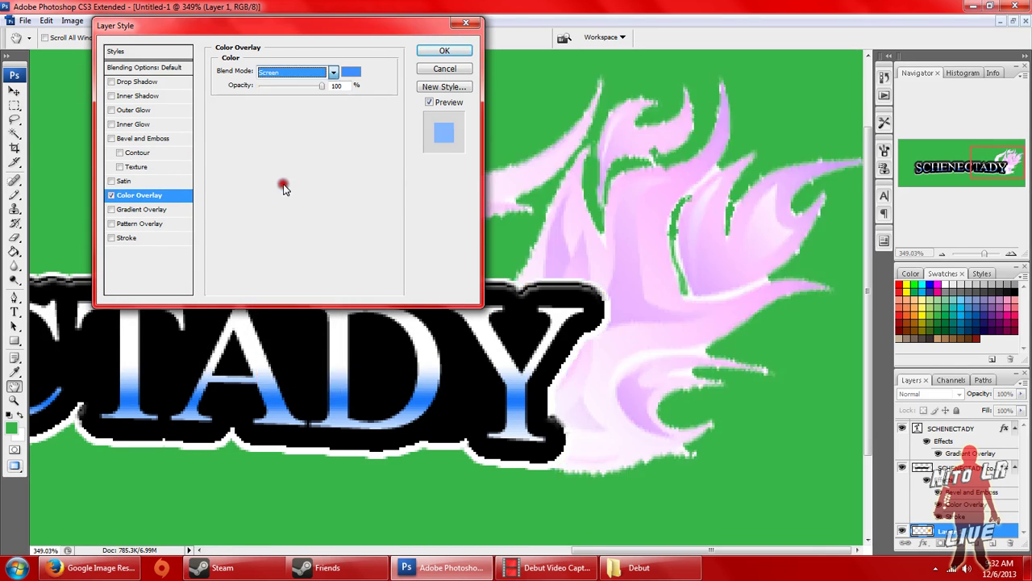
click(331, 73)
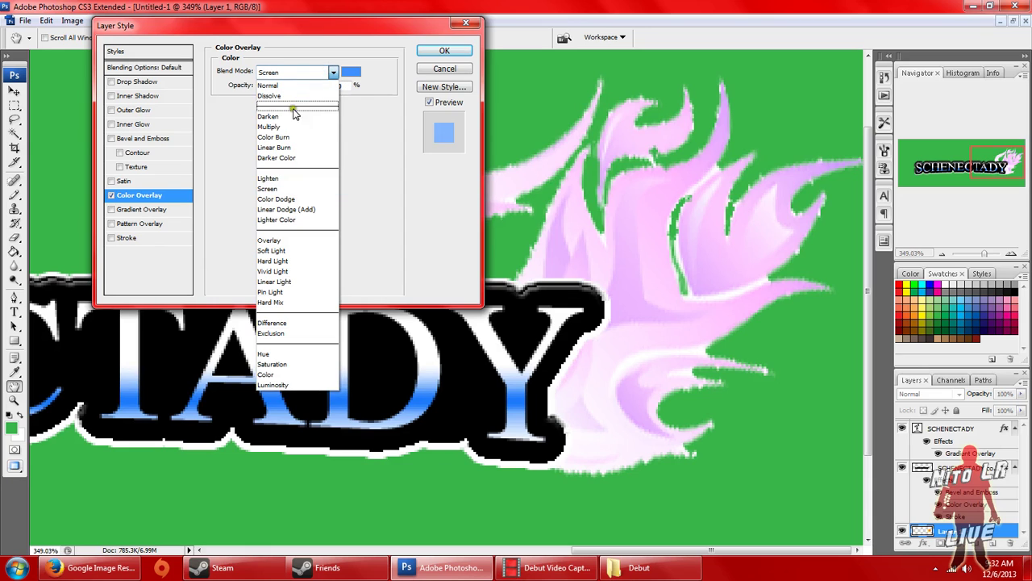
click(281, 129)
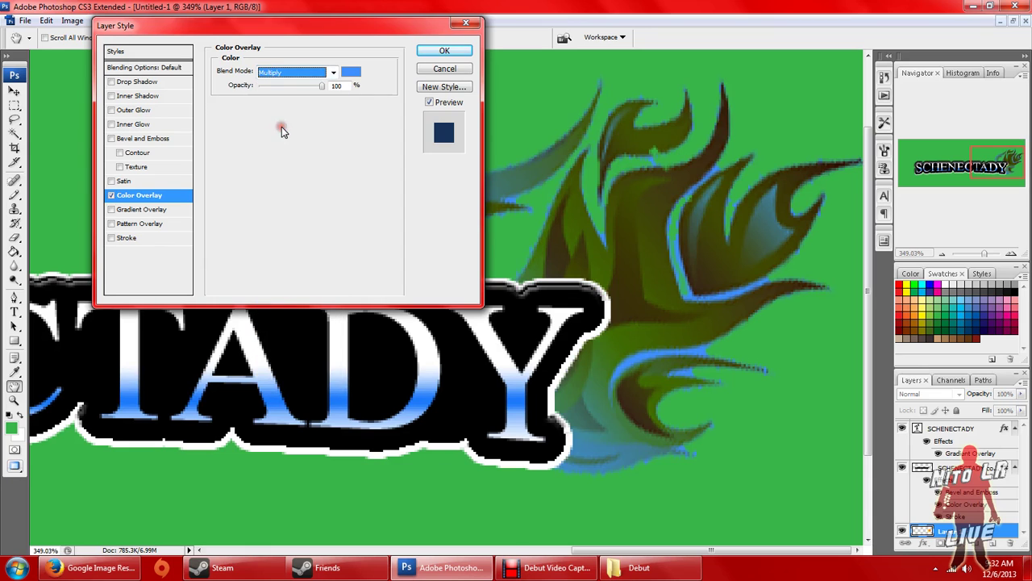
click(333, 72)
click(313, 84)
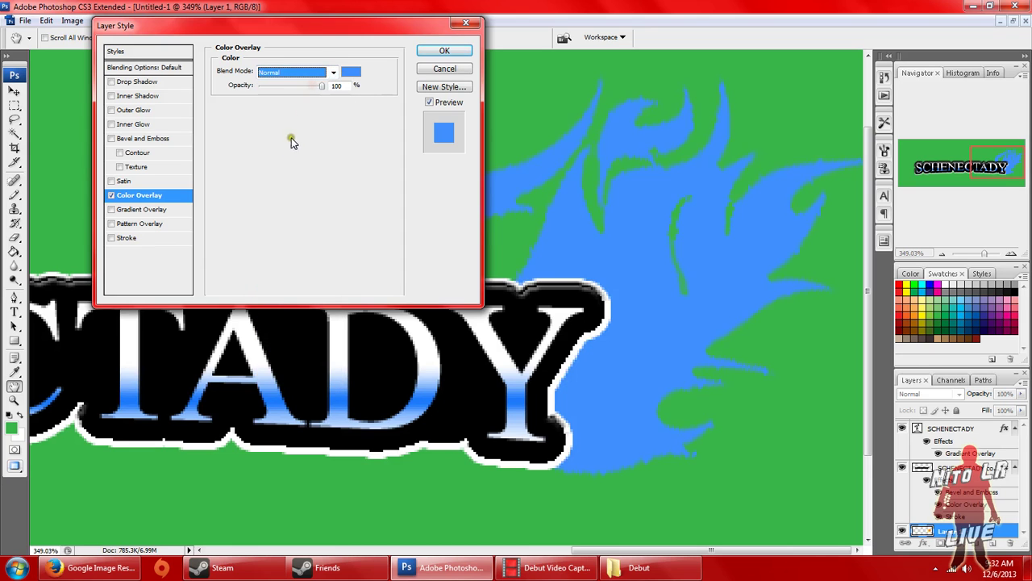
mouse_move(322, 89)
mouse_down()
mouse_move(297, 88)
mouse_move(337, 84)
mouse_up()
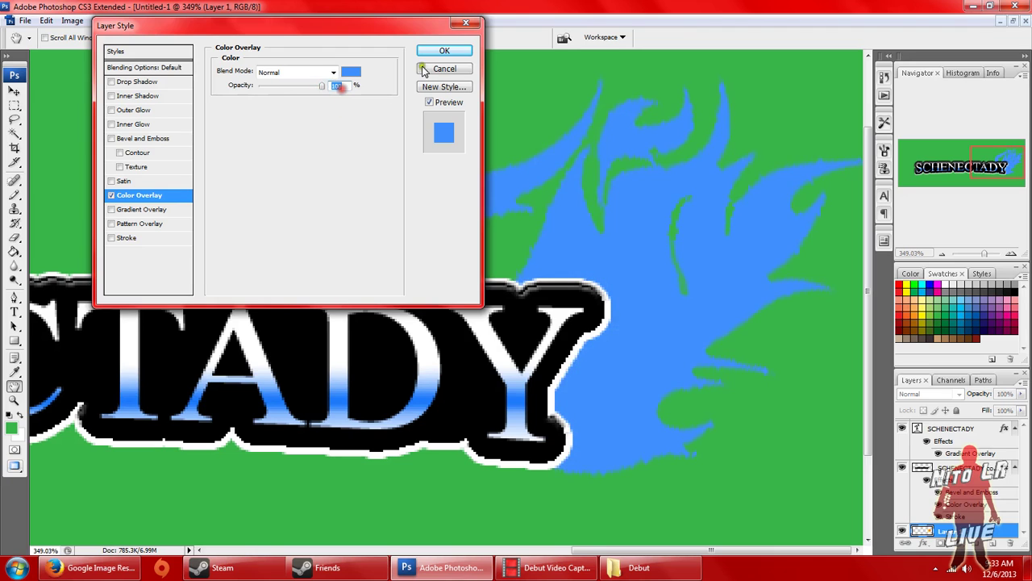
click(442, 52)
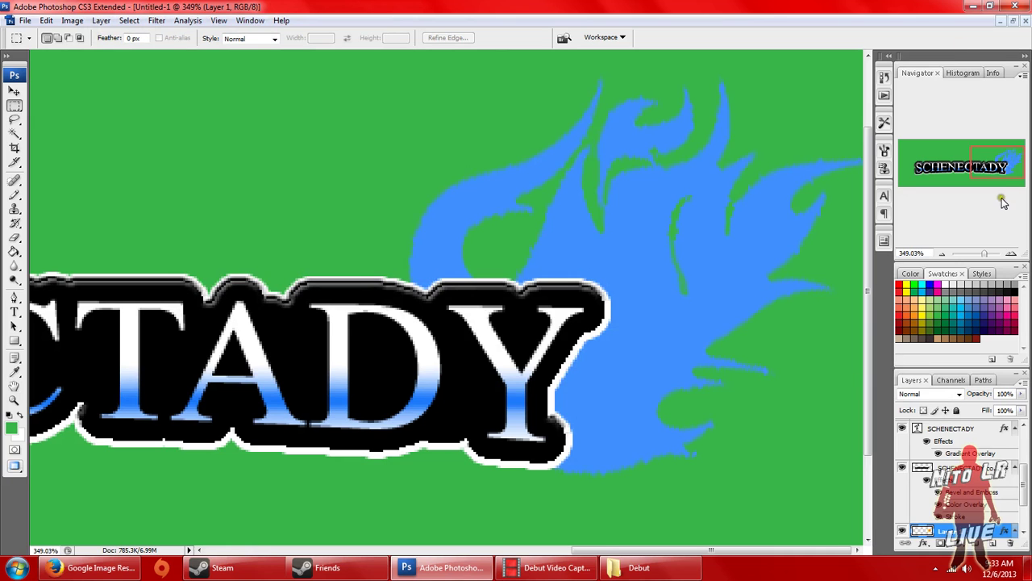
Hide the SCHENECTADY lettering layer and replace the black backing layer's Color Overlay with a Gradient Overlay.
drag(993, 257, 980, 257)
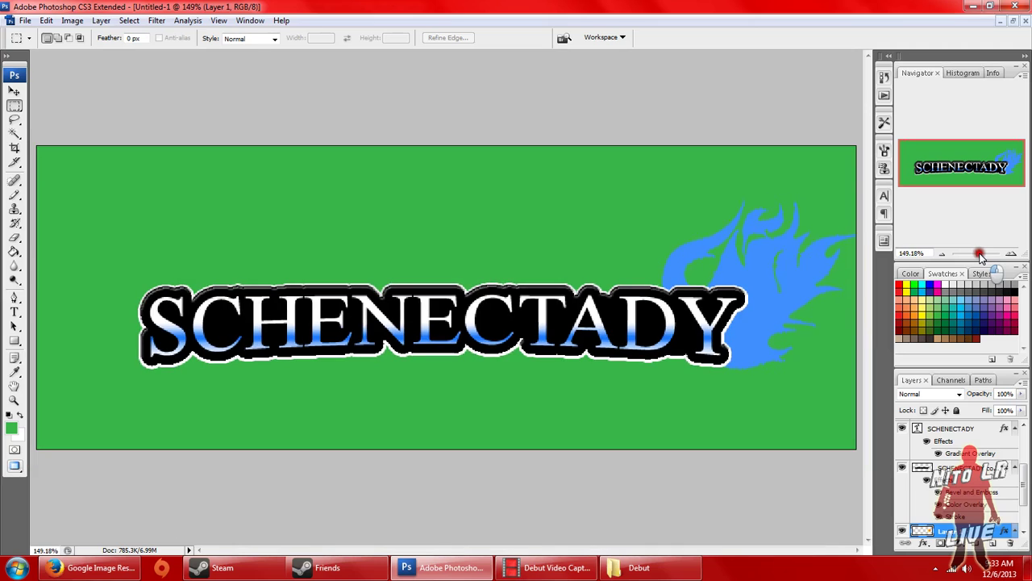
click(902, 428)
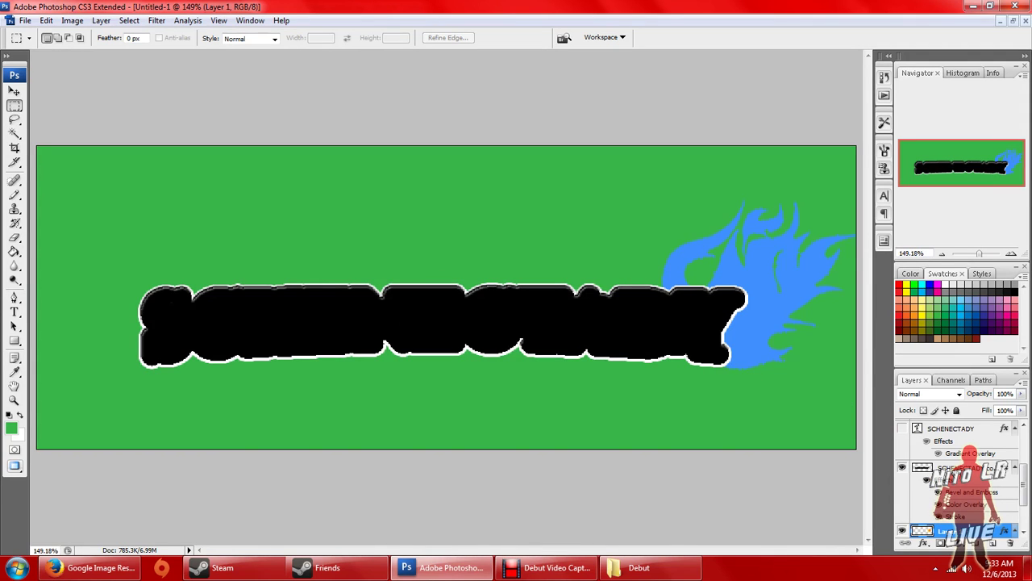
right_click(962, 469)
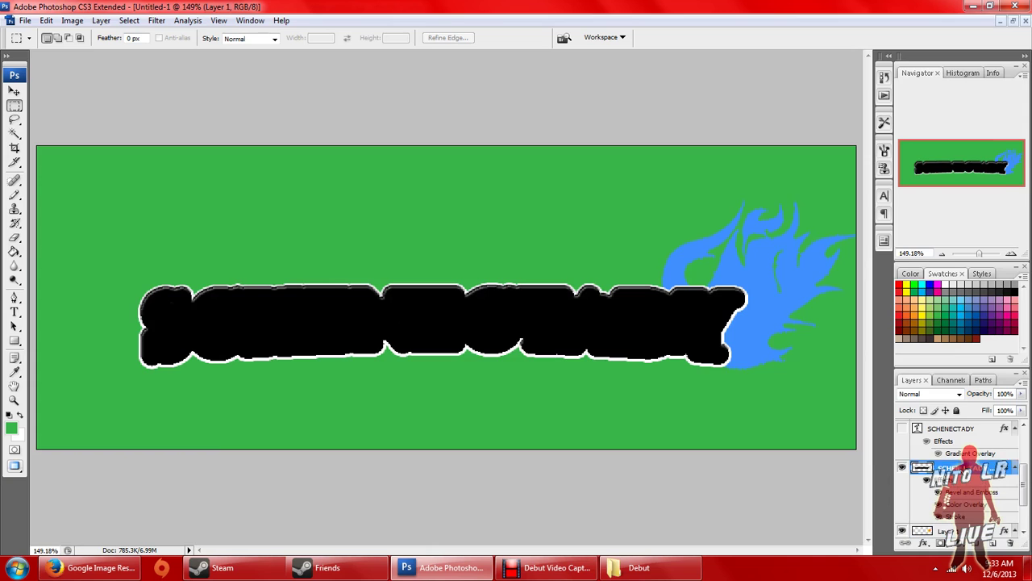
click(926, 191)
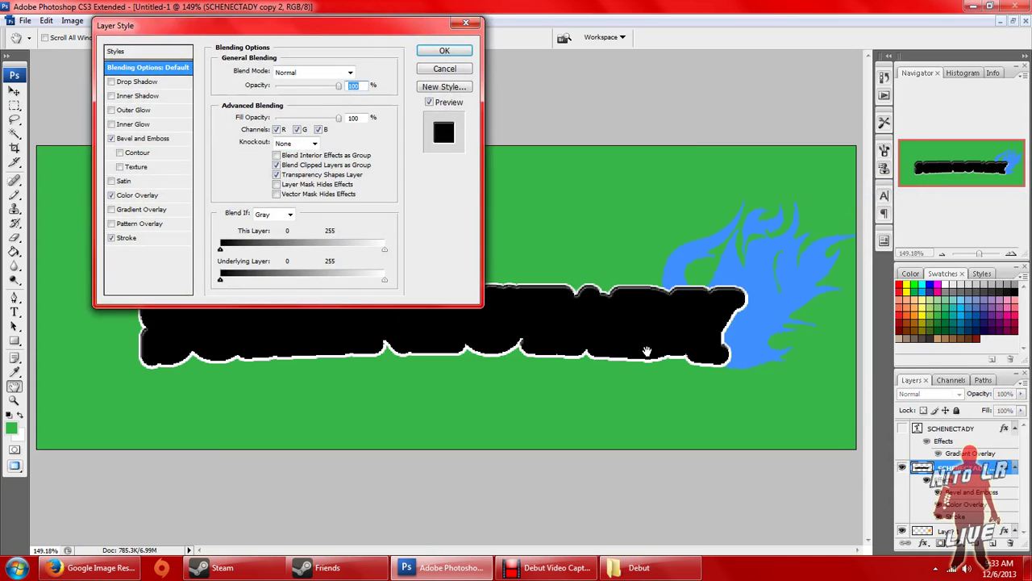
click(111, 195)
click(111, 210)
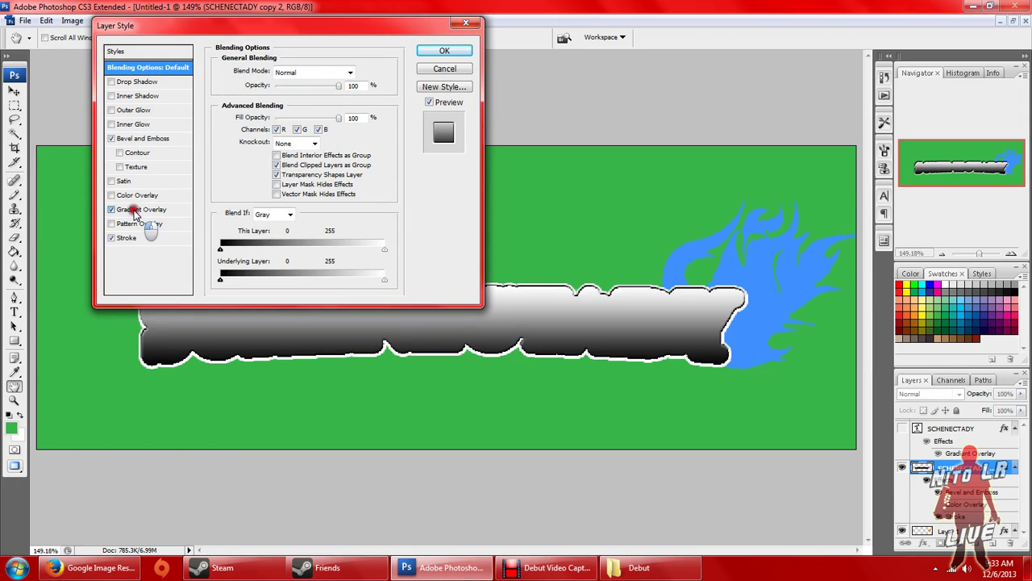
click(136, 210)
Recolor the backing gradient's white end stop to black and add a blue #4289fd stop at 25%.
click(259, 100)
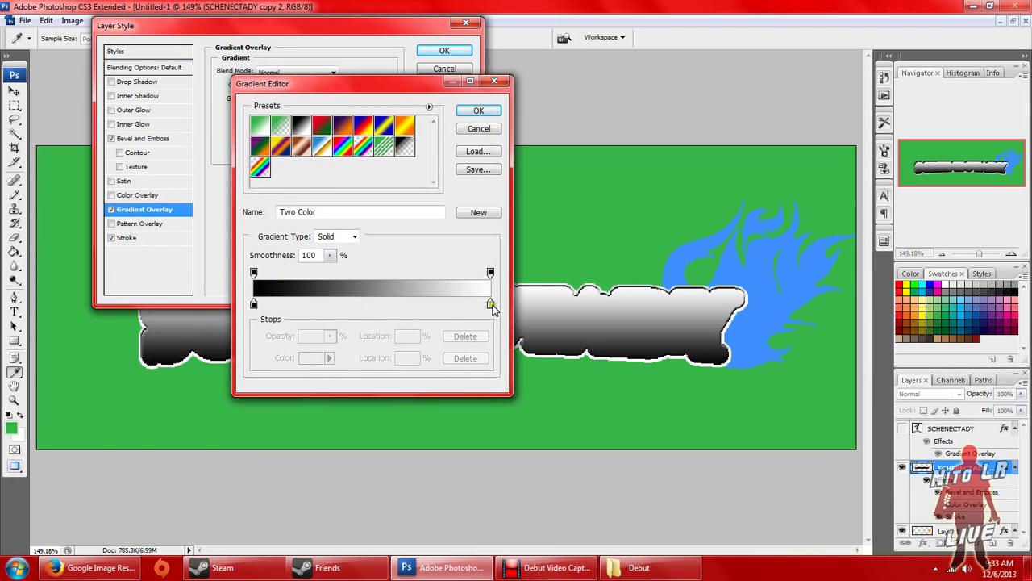
double_click(490, 304)
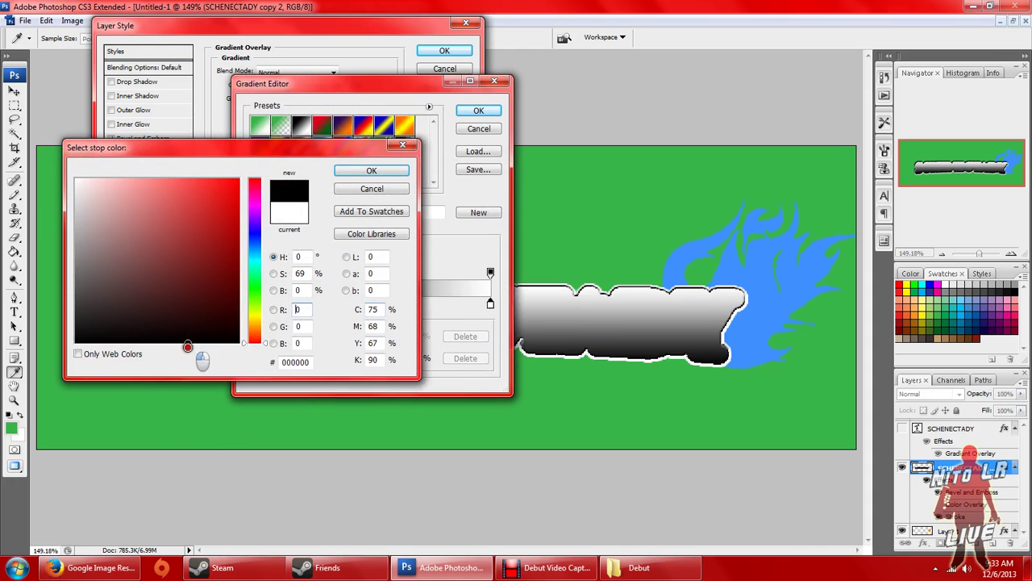
click(371, 170)
click(382, 302)
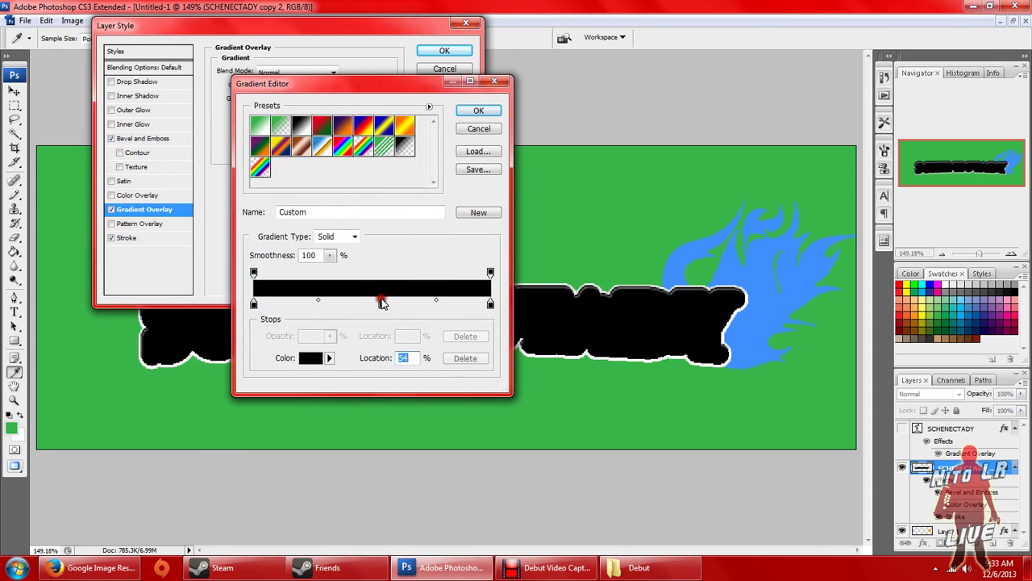
drag(382, 302, 313, 308)
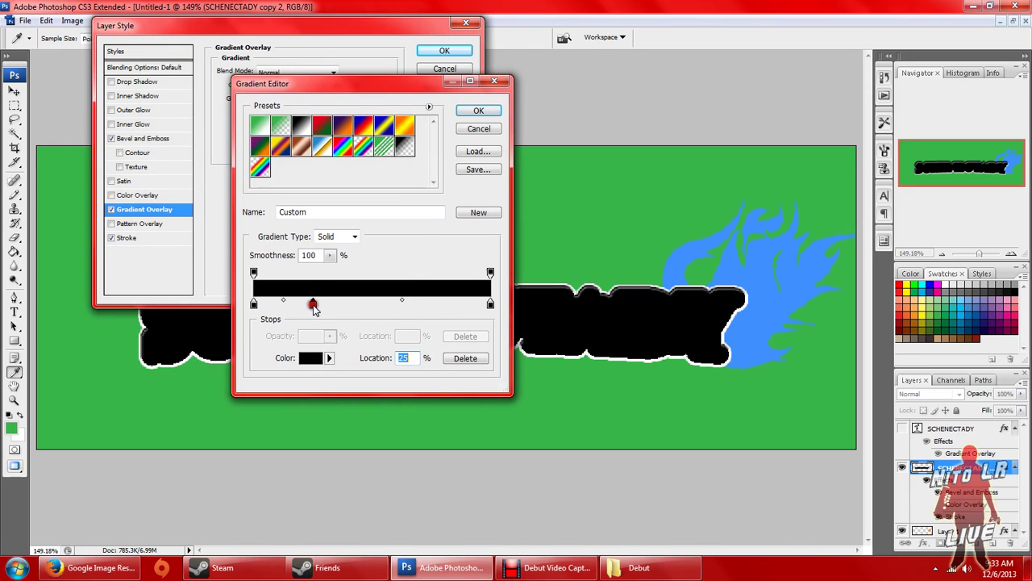
double_click(313, 305)
click(255, 242)
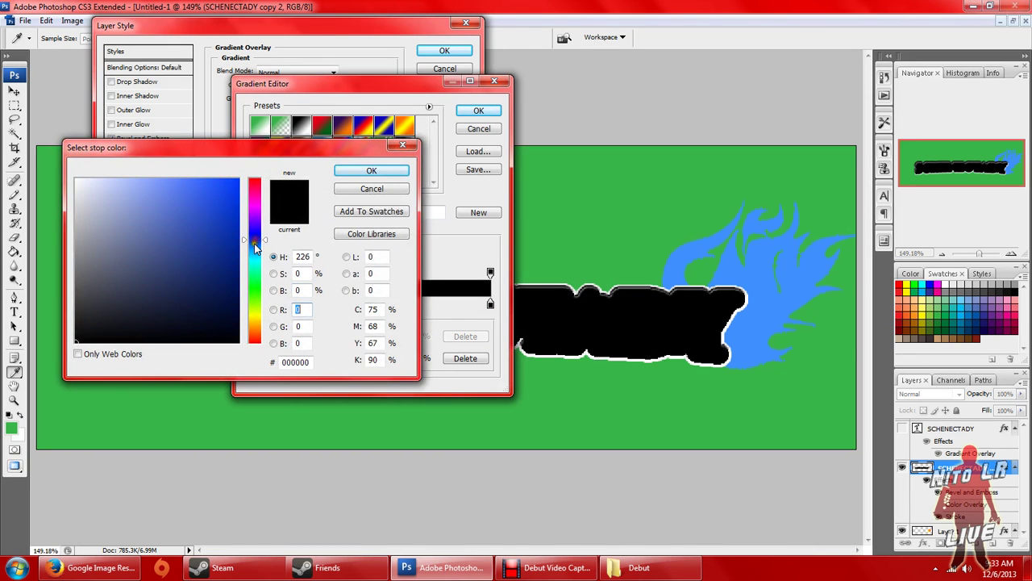
drag(198, 206, 196, 179)
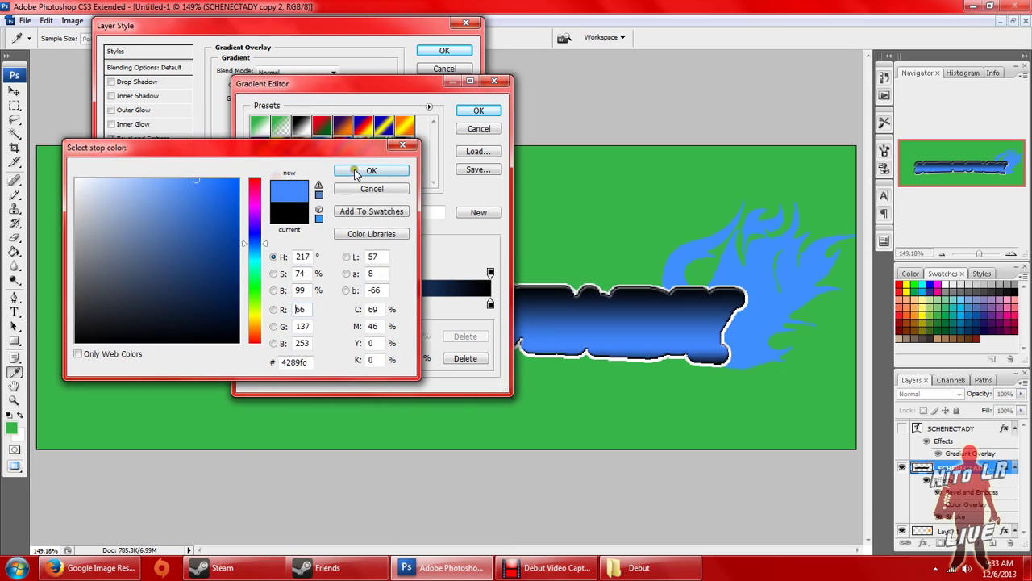
click(371, 172)
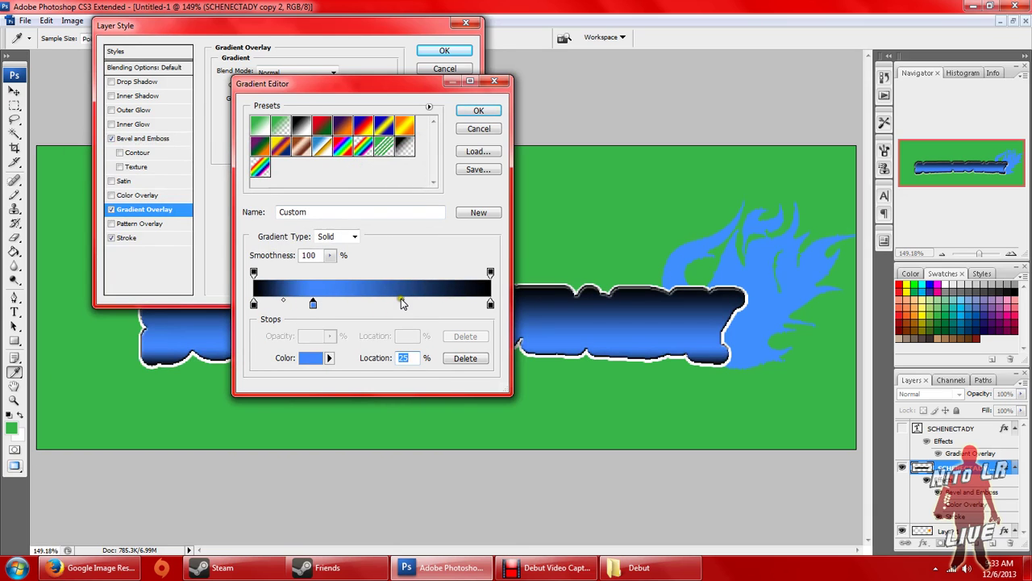
Move the gradient's black end stop to 50% and adjust the blue stop, with the midpoint before it at 66%.
drag(489, 304, 373, 305)
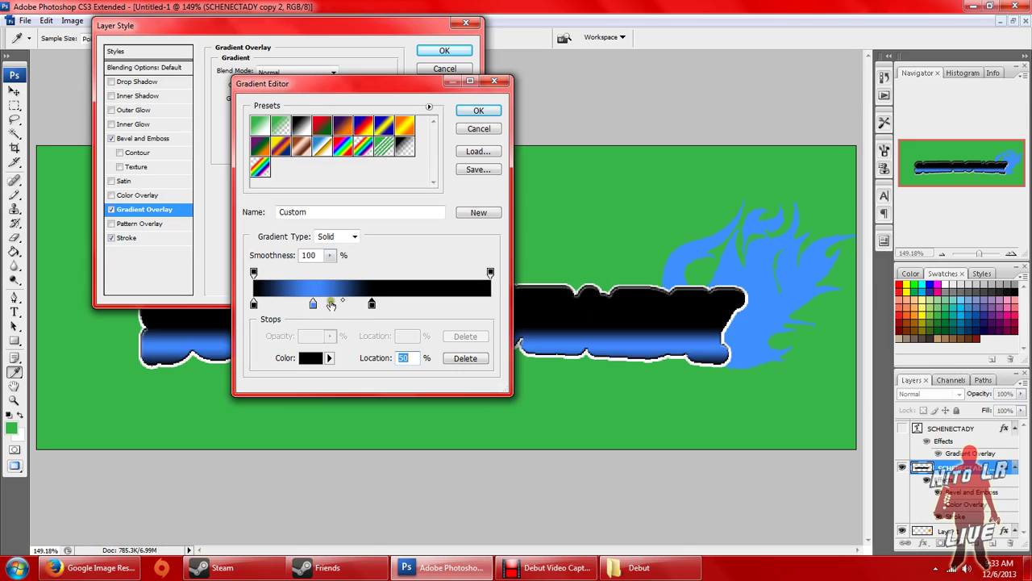
drag(316, 305, 371, 304)
click(333, 254)
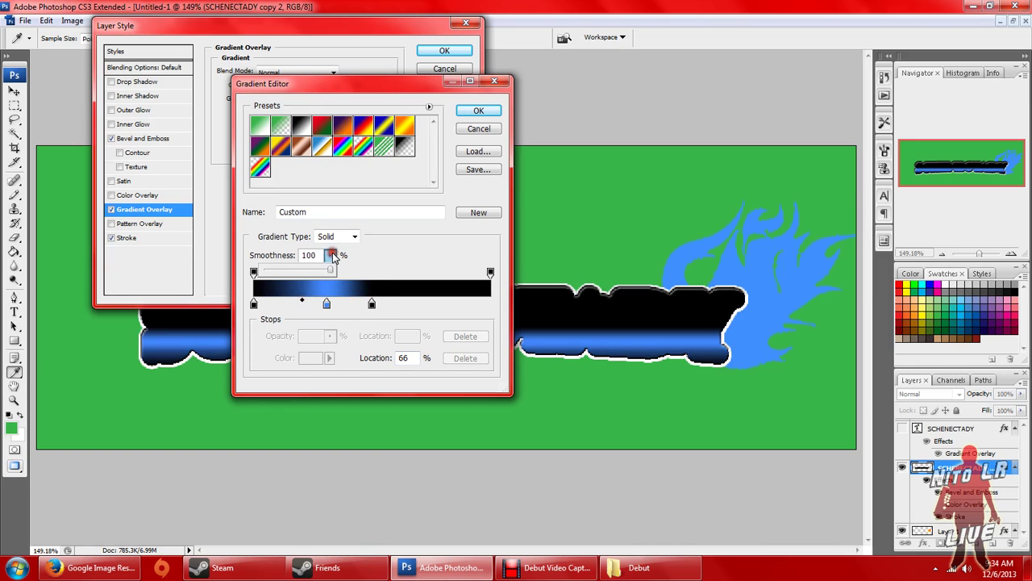
drag(328, 276, 368, 260)
Try the Noise gradient type on the backing gradient and return it to Solid.
click(339, 236)
click(337, 258)
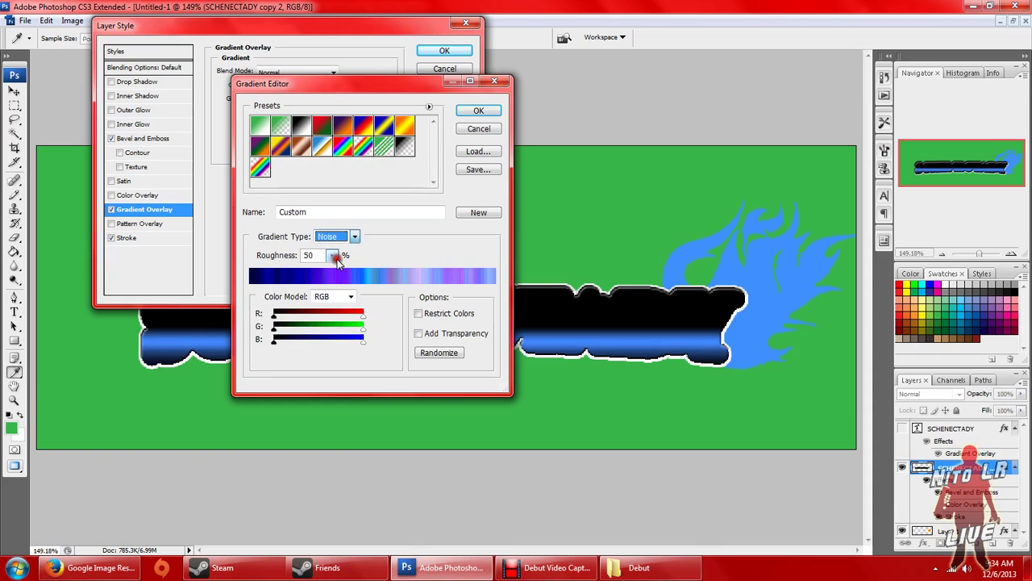
click(339, 236)
click(337, 247)
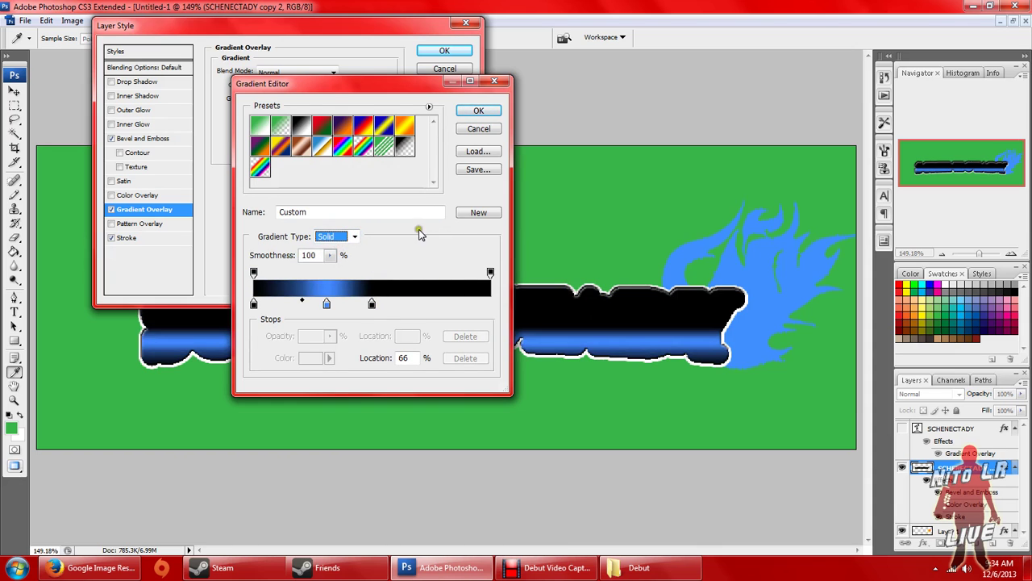
Try several gradient presets on the backing and load the Black, White preset.
click(403, 153)
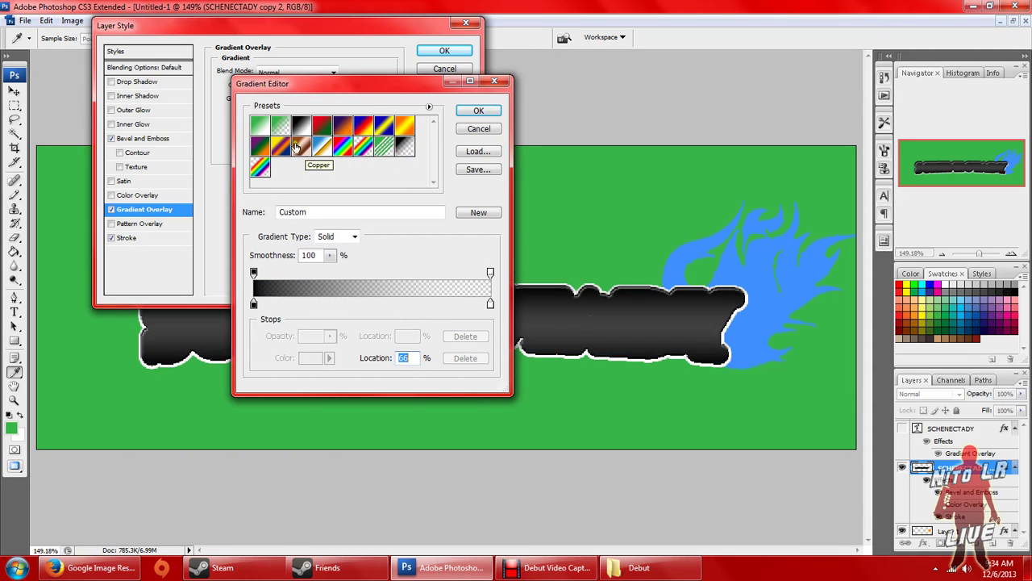
click(259, 125)
click(280, 125)
click(300, 125)
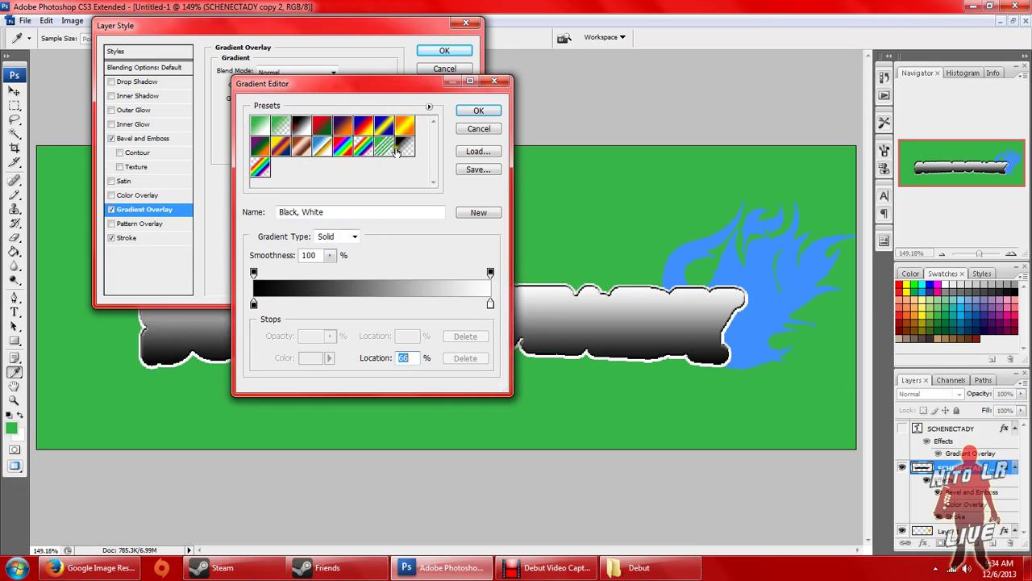
click(404, 145)
click(300, 125)
Keep the gradient's start stop black and recolor its white end stop to black.
click(254, 305)
double_click(254, 305)
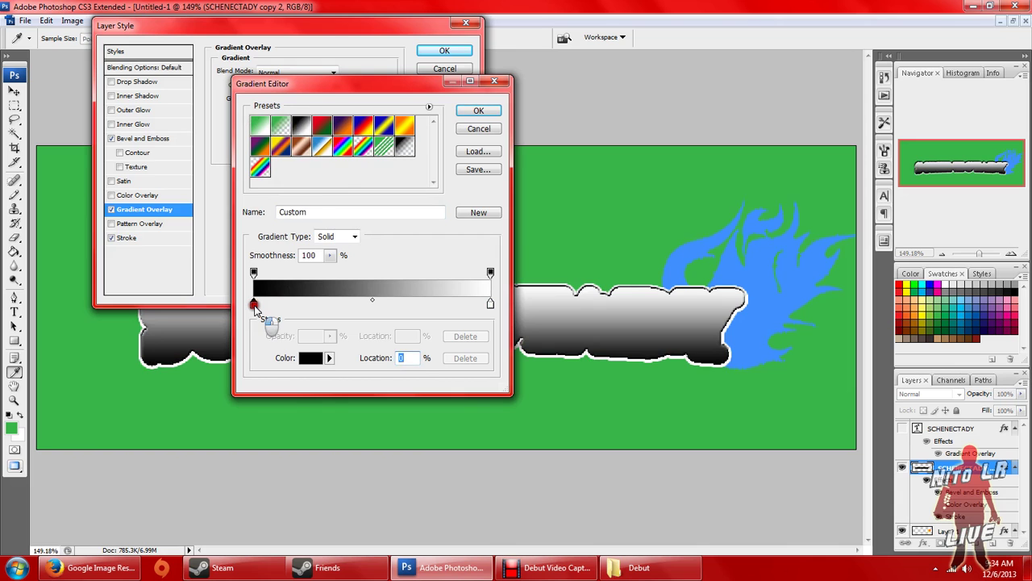
click(371, 171)
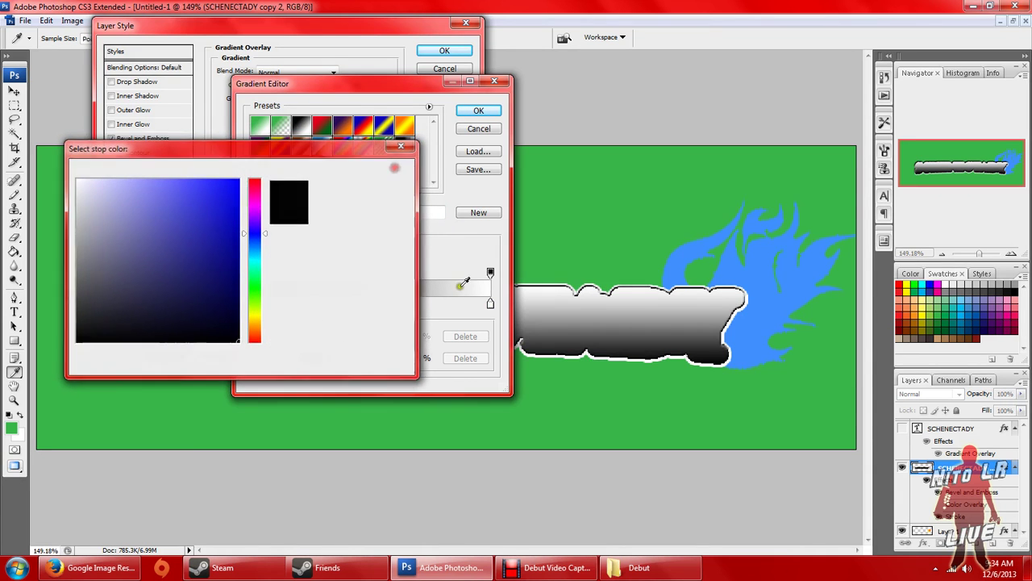
click(491, 304)
double_click(490, 304)
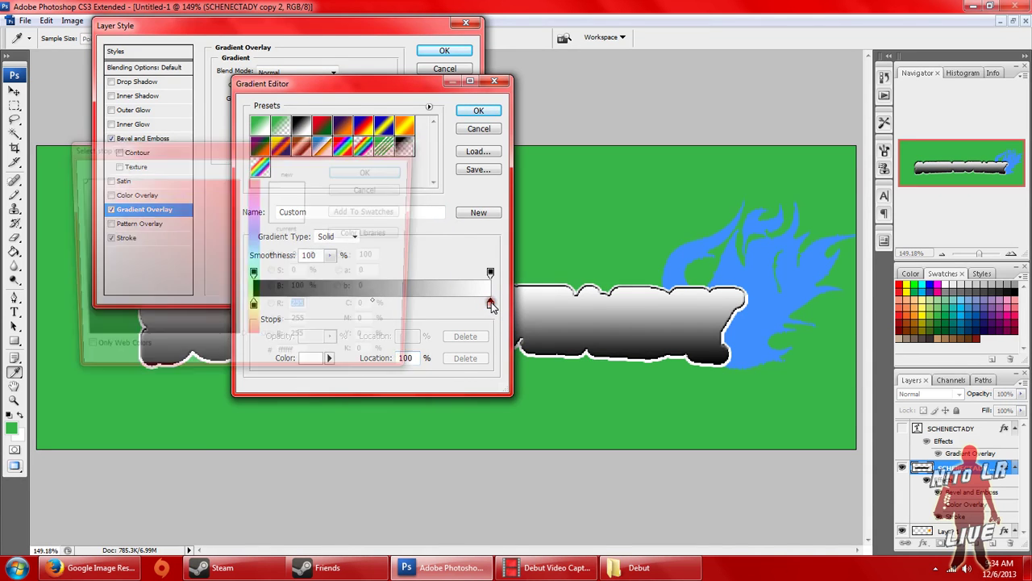
click(206, 343)
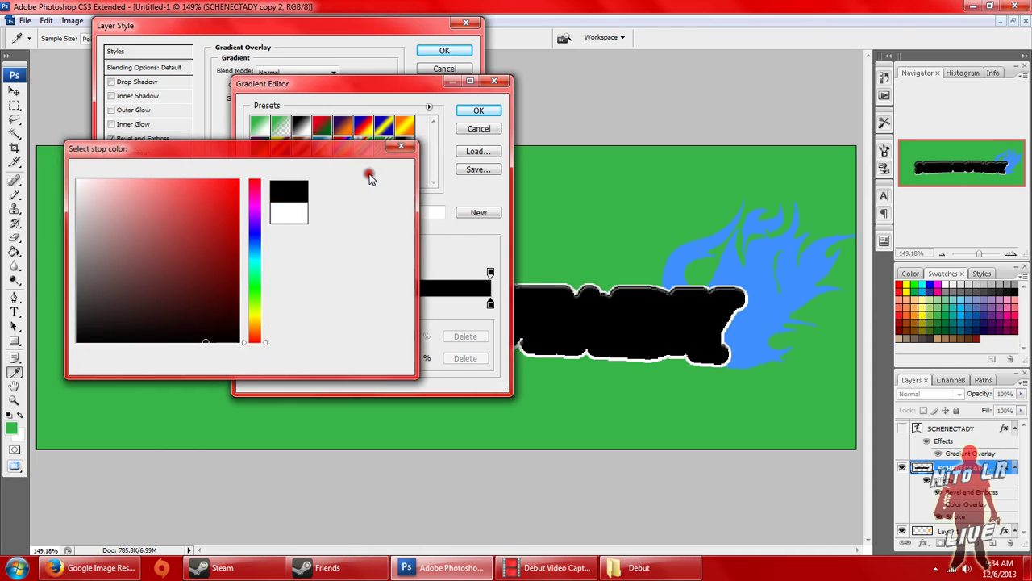
click(368, 171)
Add a color stop at 29% to the backing gradient and color it blue #5671fa.
click(320, 305)
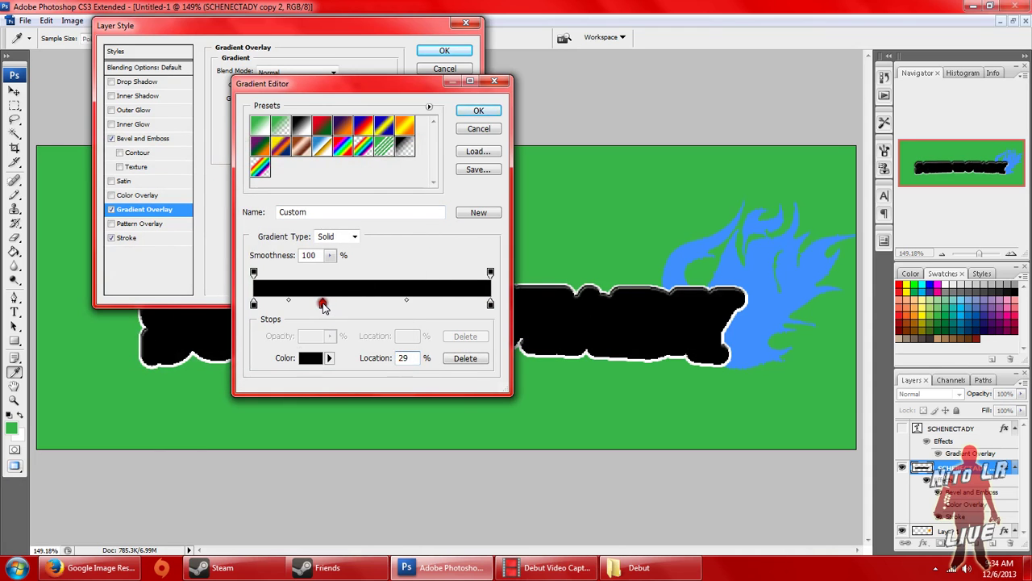
double_click(323, 304)
click(255, 238)
mouse_move(200, 212)
mouse_down()
mouse_move(199, 177)
mouse_move(183, 182)
mouse_up()
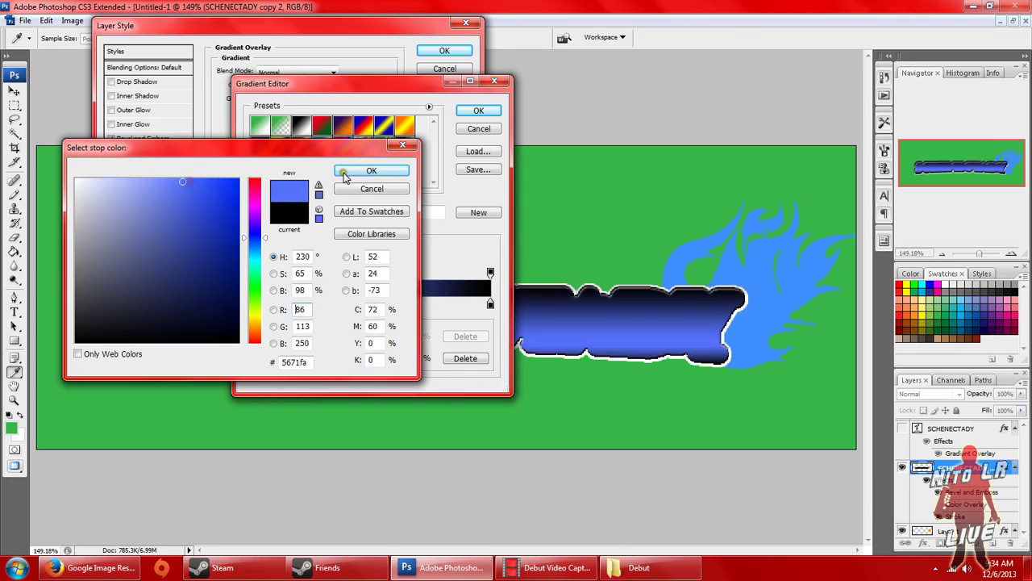
click(344, 176)
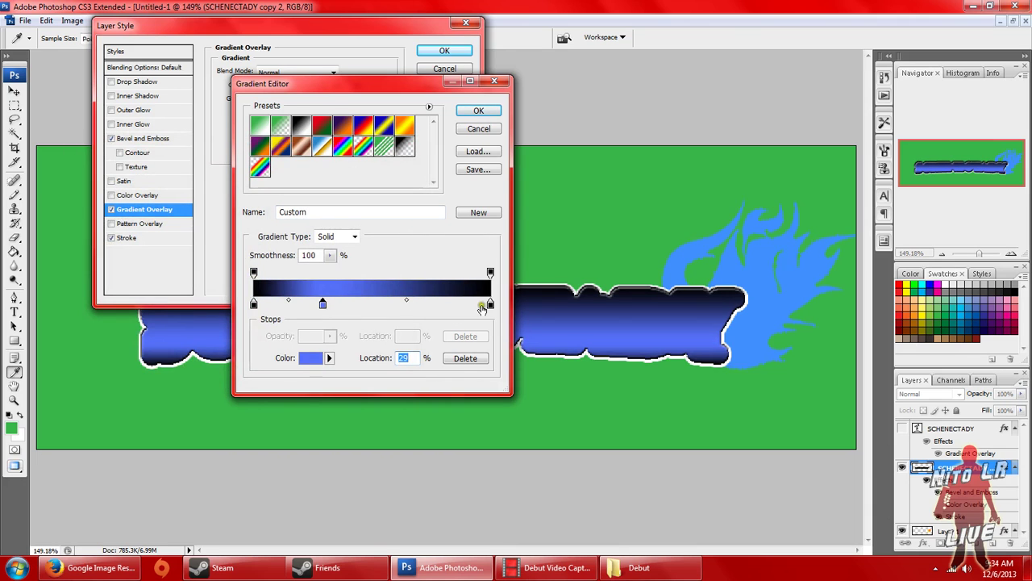
Move the gradient's black end stop to about 62% to narrow the blue band, and accept the gradient.
drag(489, 305, 382, 305)
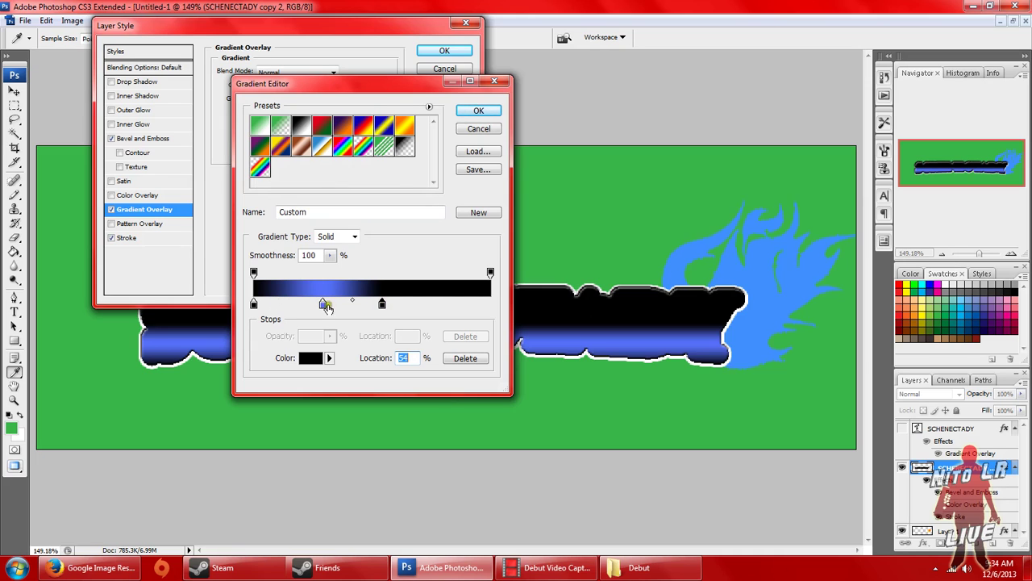
drag(383, 305, 401, 304)
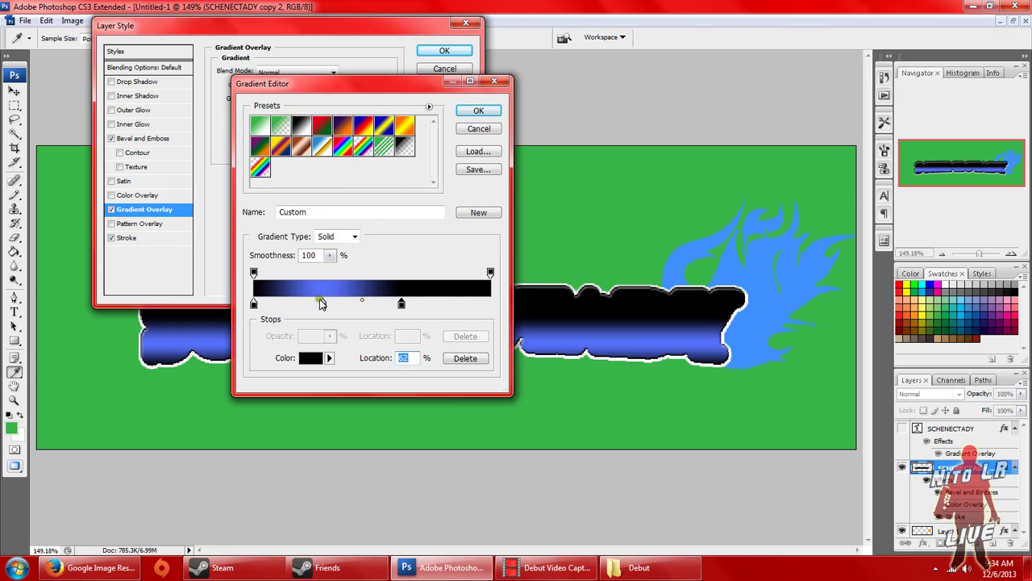
mouse_move(321, 303)
mouse_down()
mouse_move(351, 327)
mouse_move(361, 363)
mouse_move(336, 311)
mouse_move(309, 313)
mouse_move(310, 303)
mouse_move(363, 304)
mouse_move(321, 306)
mouse_up()
click(400, 305)
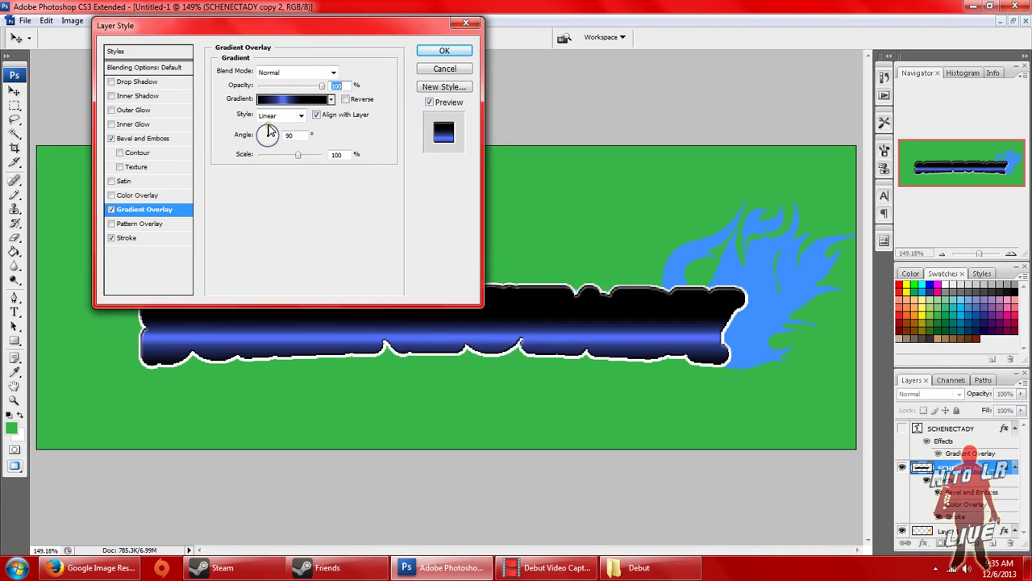
Tilt the backing's gradient overlay to 98° and change its style to Angle.
drag(269, 133, 271, 134)
click(300, 115)
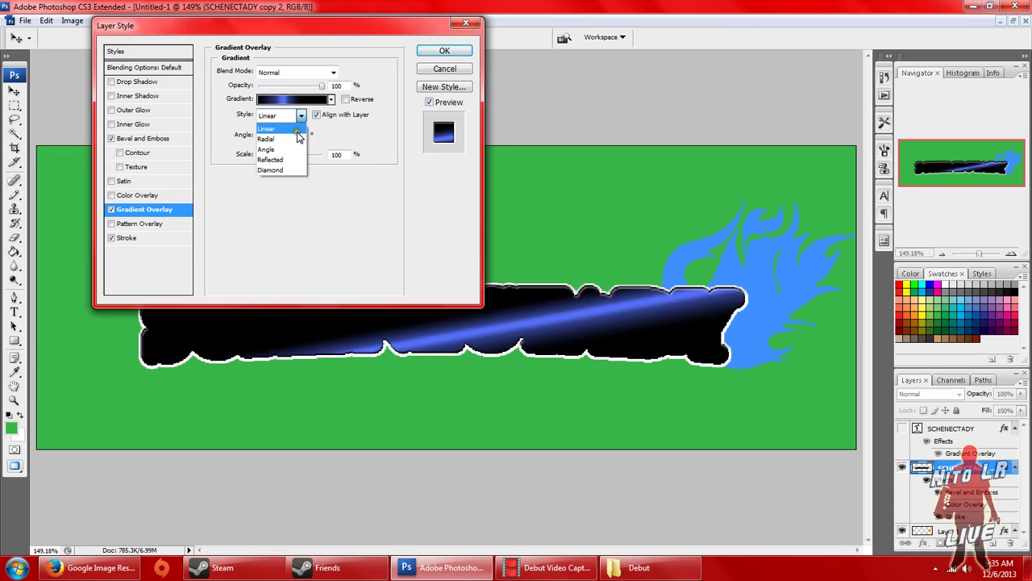
click(286, 150)
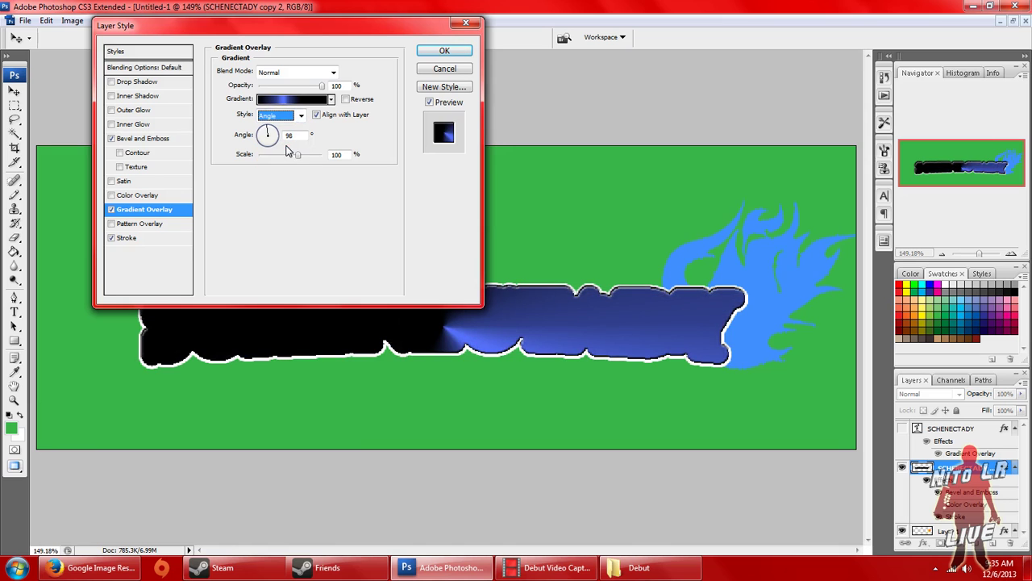
click(300, 116)
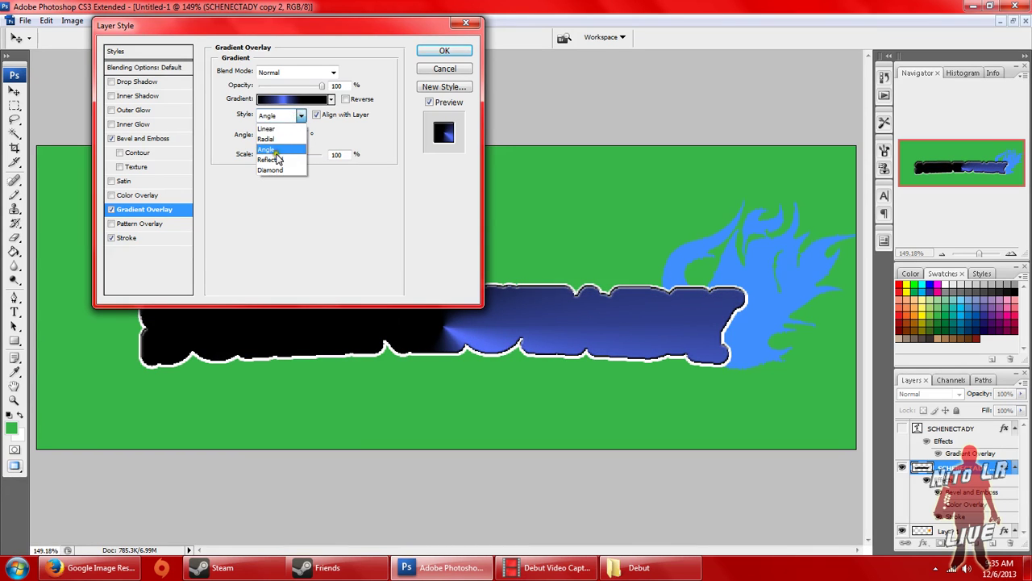
click(270, 150)
Try the Reflected, Diamond and Radial styles for the backing gradient and return it to Angle.
click(300, 115)
click(277, 161)
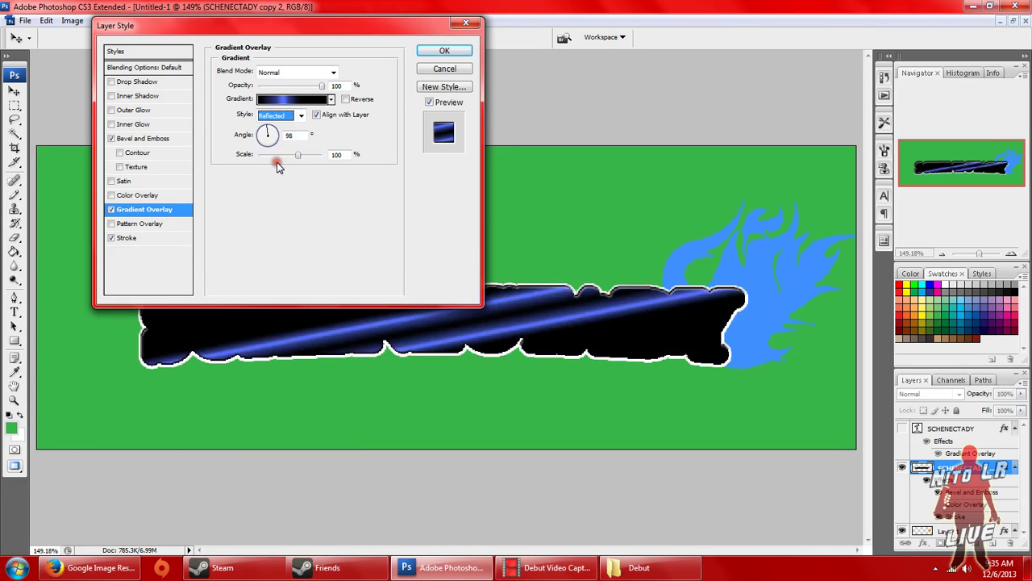
click(300, 116)
click(283, 169)
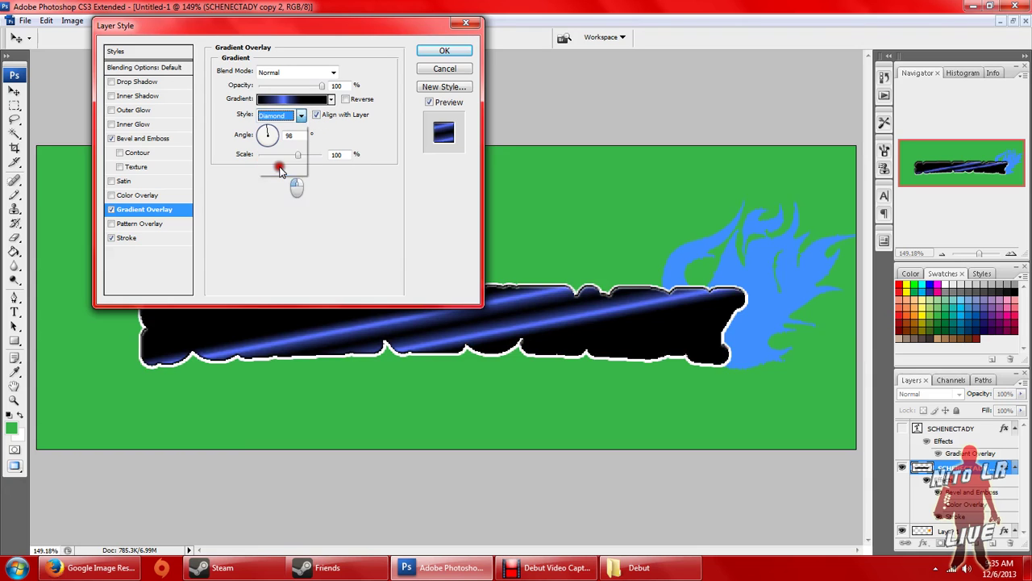
click(301, 115)
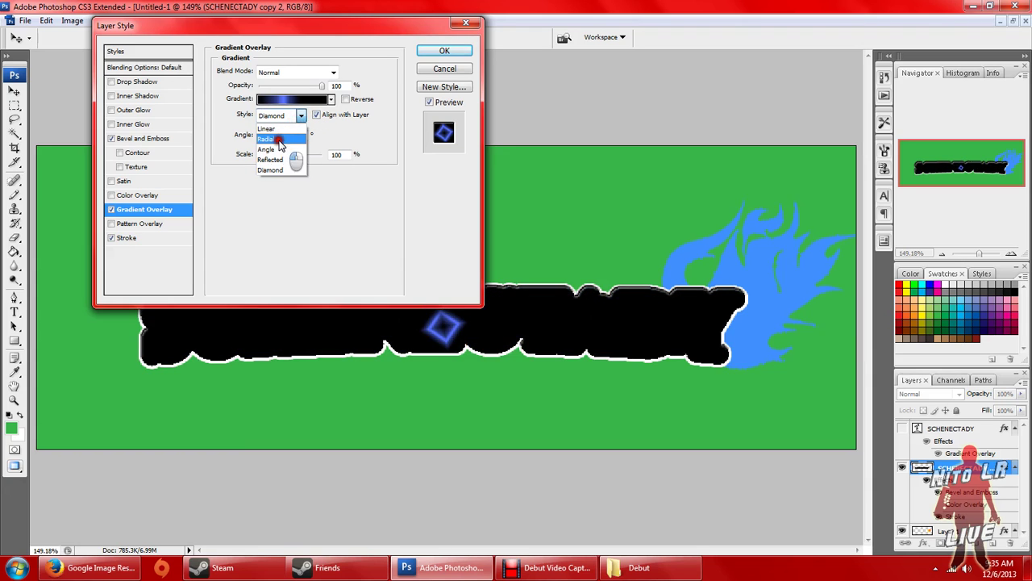
click(276, 138)
click(300, 115)
click(282, 149)
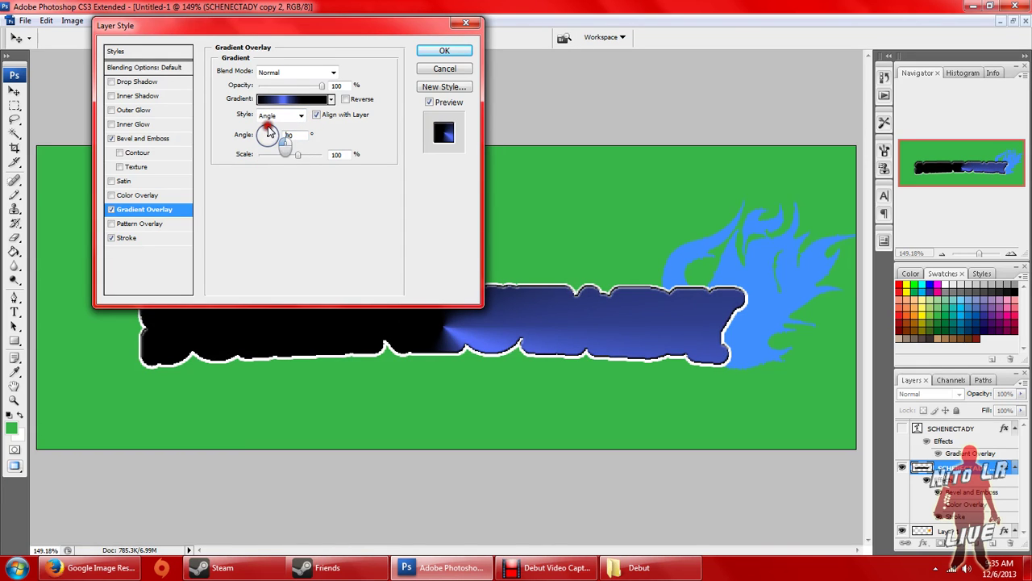
Rotate the backing's Angle-style gradient overlay to 106° and switch its style to Linear.
drag(270, 132, 278, 142)
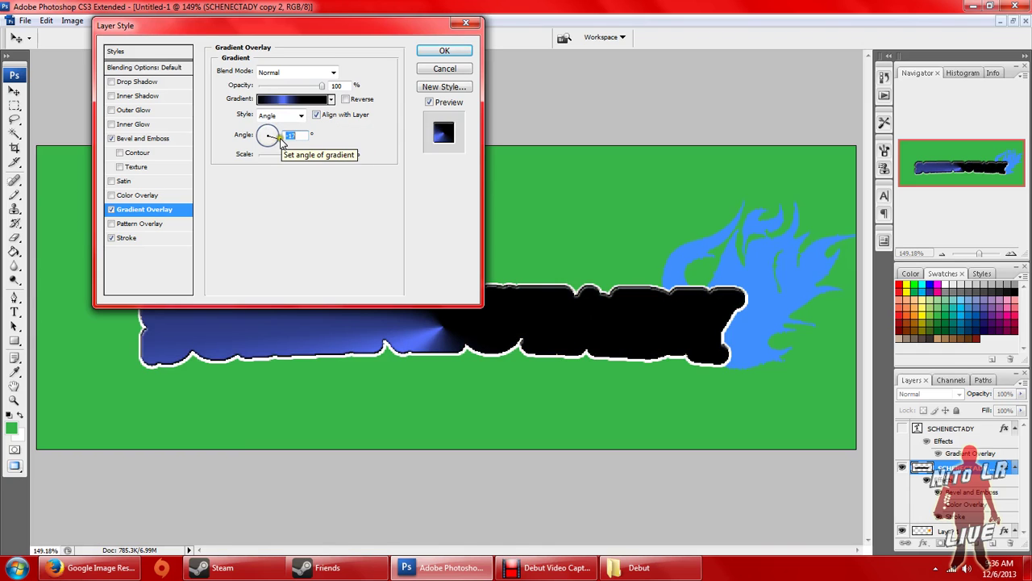
click(277, 139)
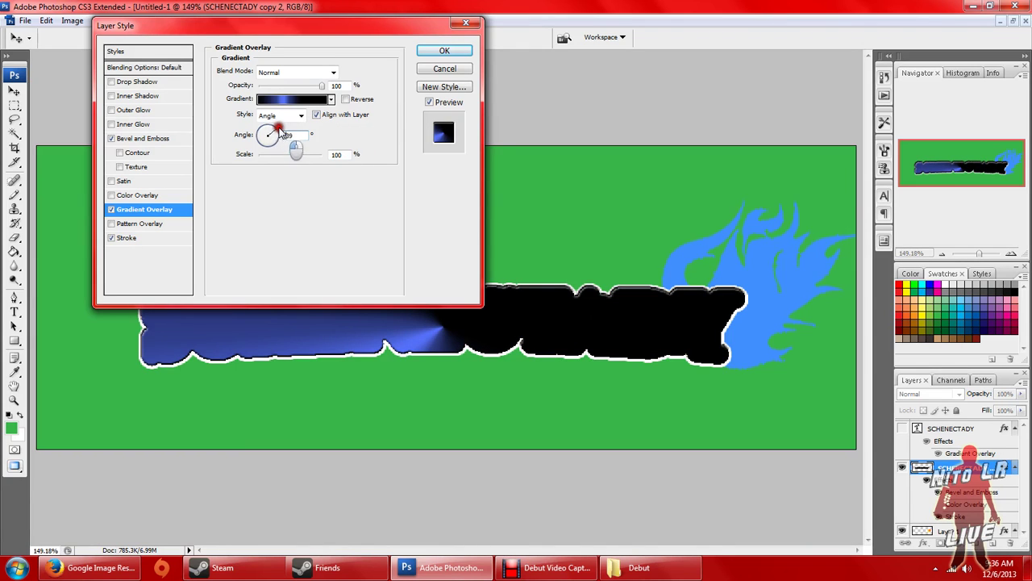
drag(282, 133, 271, 120)
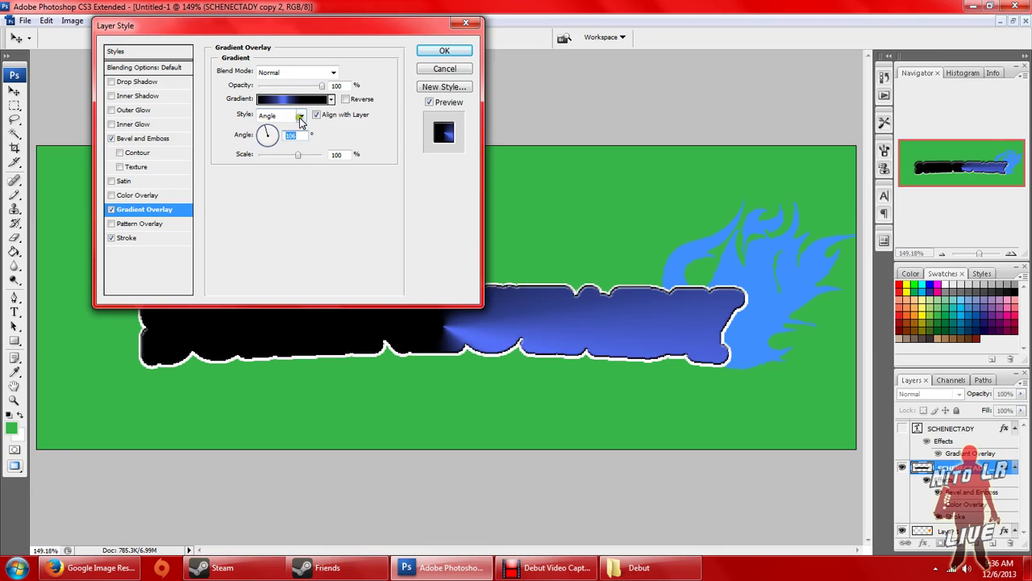
click(286, 116)
click(290, 133)
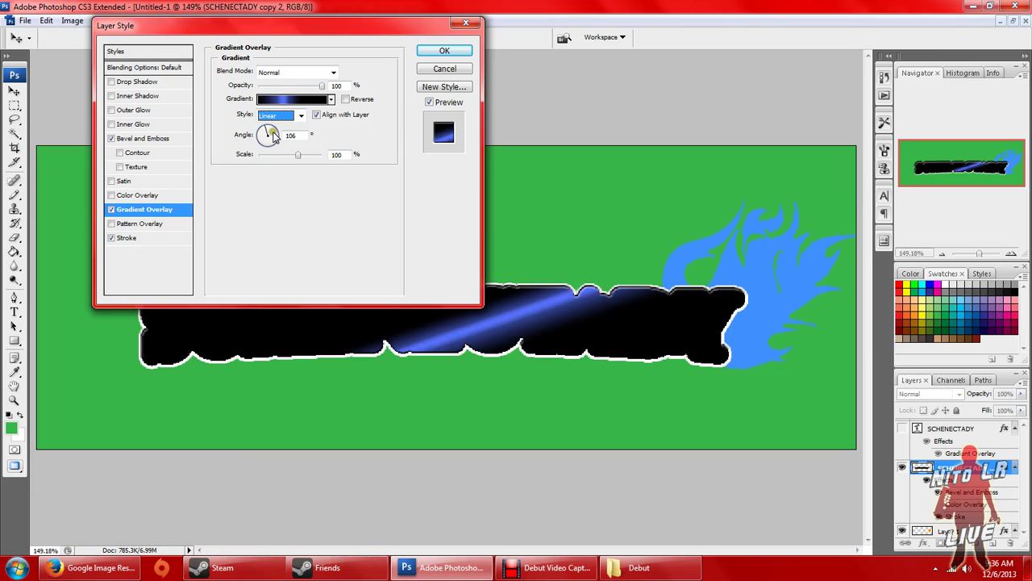
Try steeper angles of 114° and 120° for the backing's linear gradient.
double_click(297, 135)
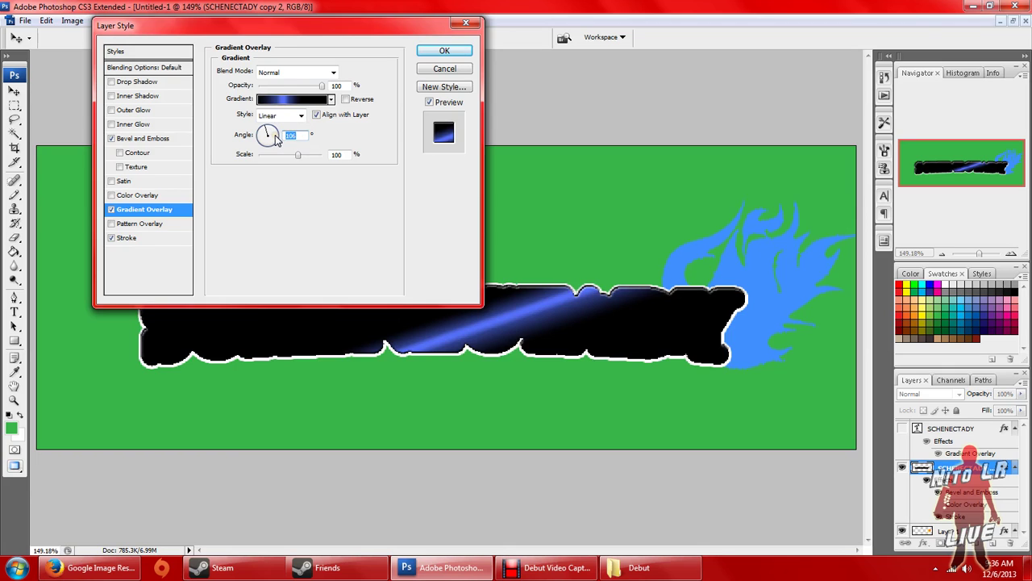
text(114)
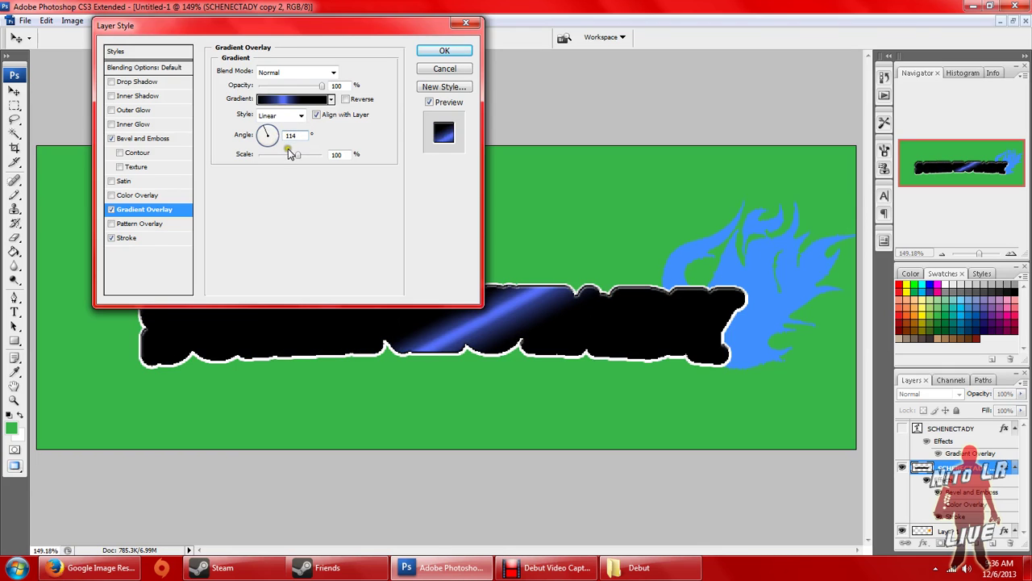
text(120)
key(Left)
key(Left)
key(Left)
key(BackSpace)
key(BackSpace)
key(BackSpace)
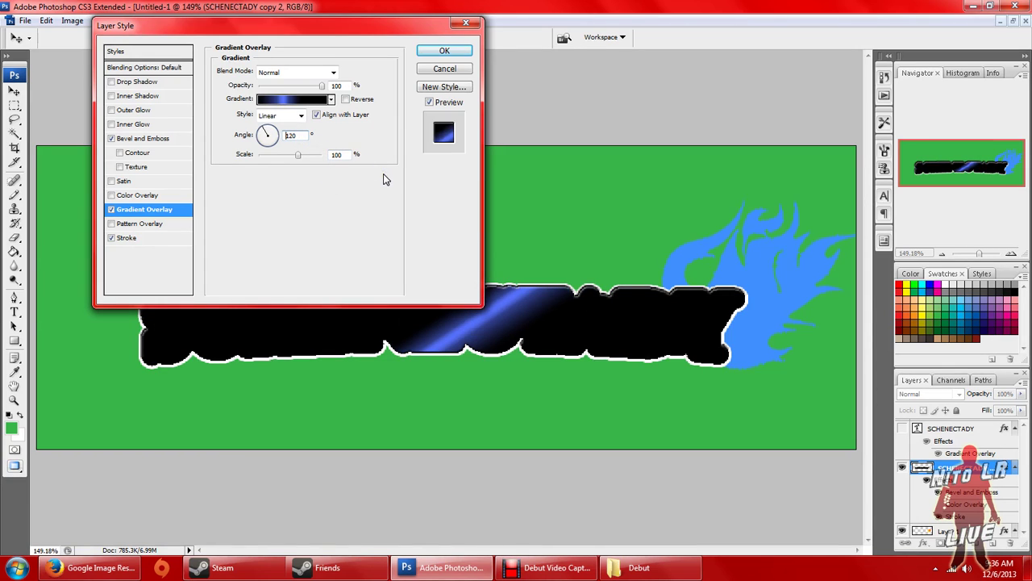
Level the gradient band across the backing and try angles of 93° and 92.5°.
click(266, 134)
drag(265, 134, 269, 133)
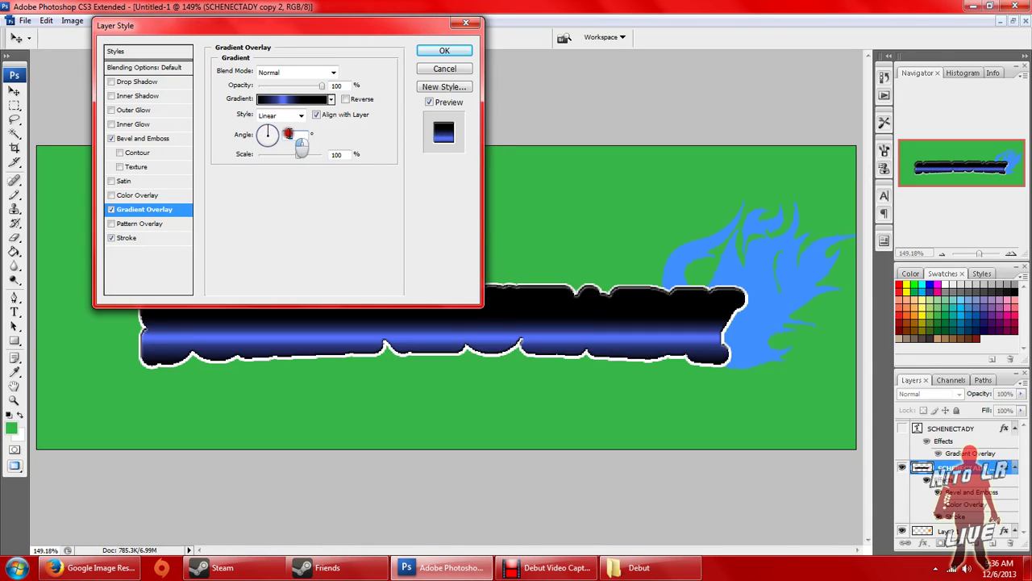
text(93)
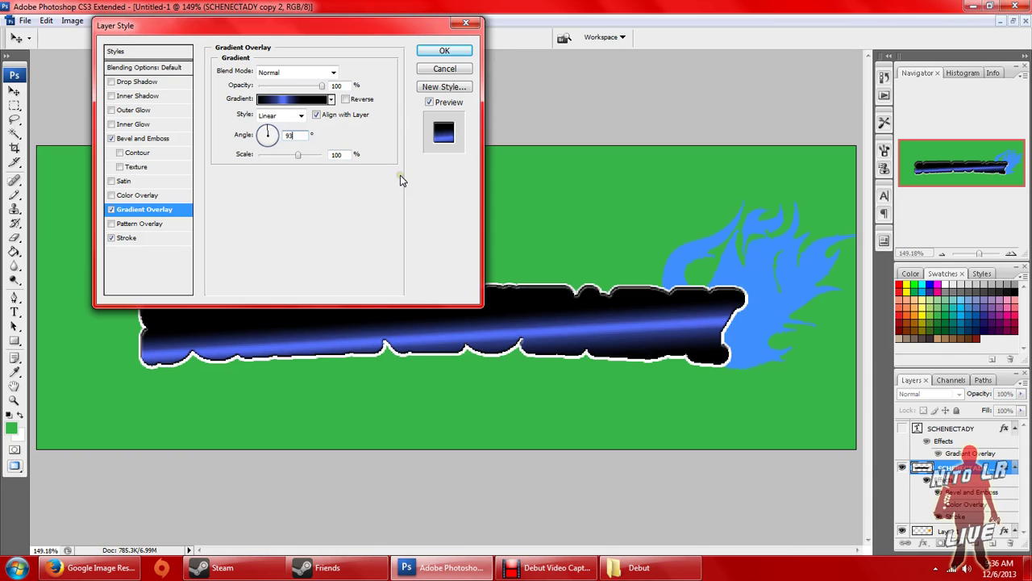
click(299, 136)
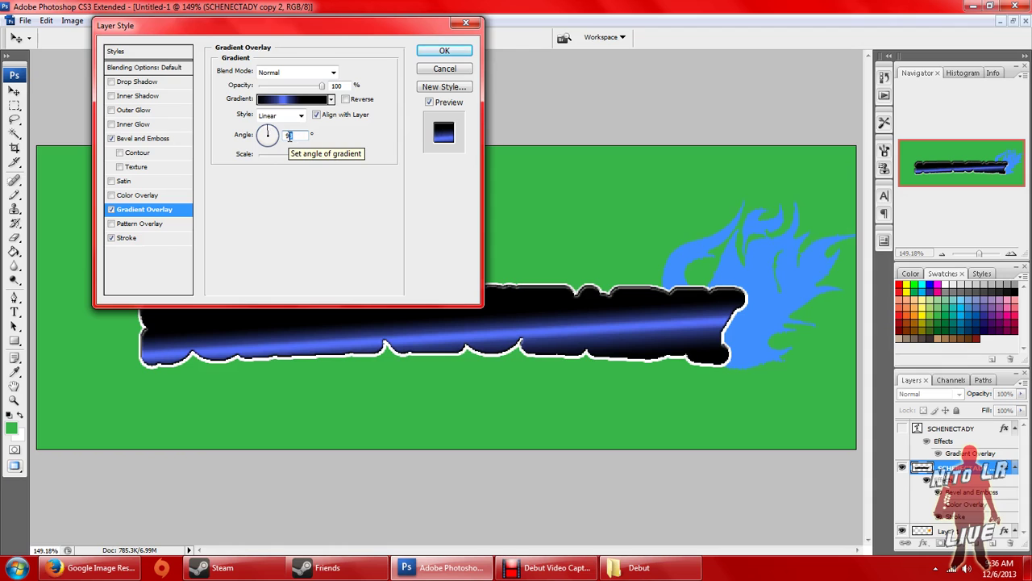
text(91)
text(.5)
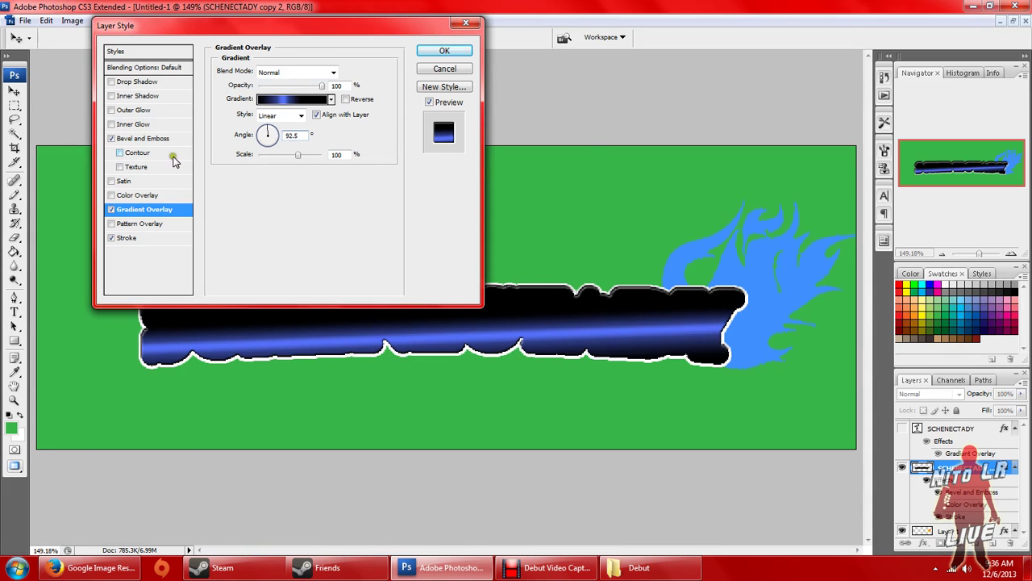
key(Return)
click(486, 219)
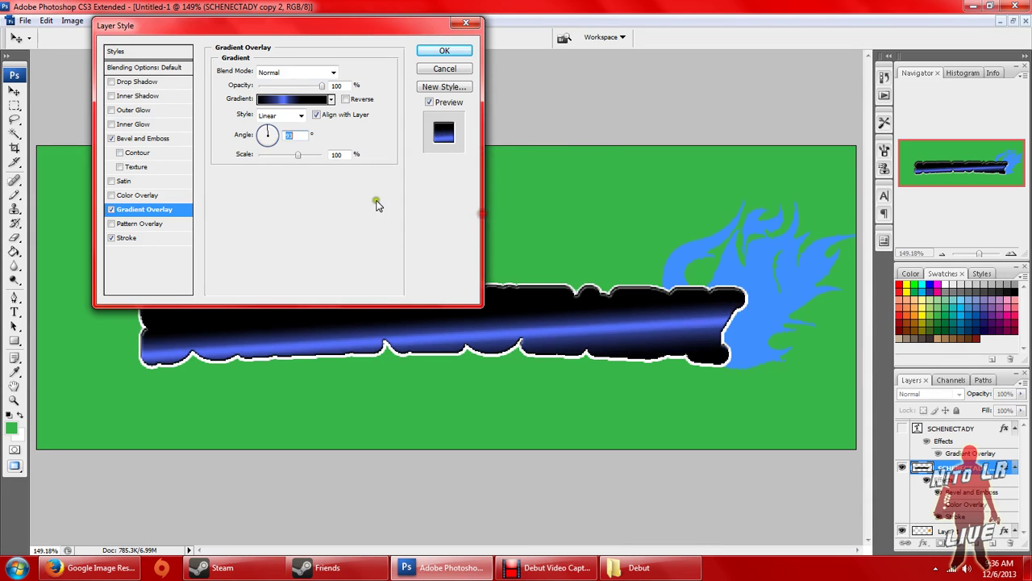
Set the backing's gradient angle to 92° and accept the layer style.
click(288, 136)
text(3)
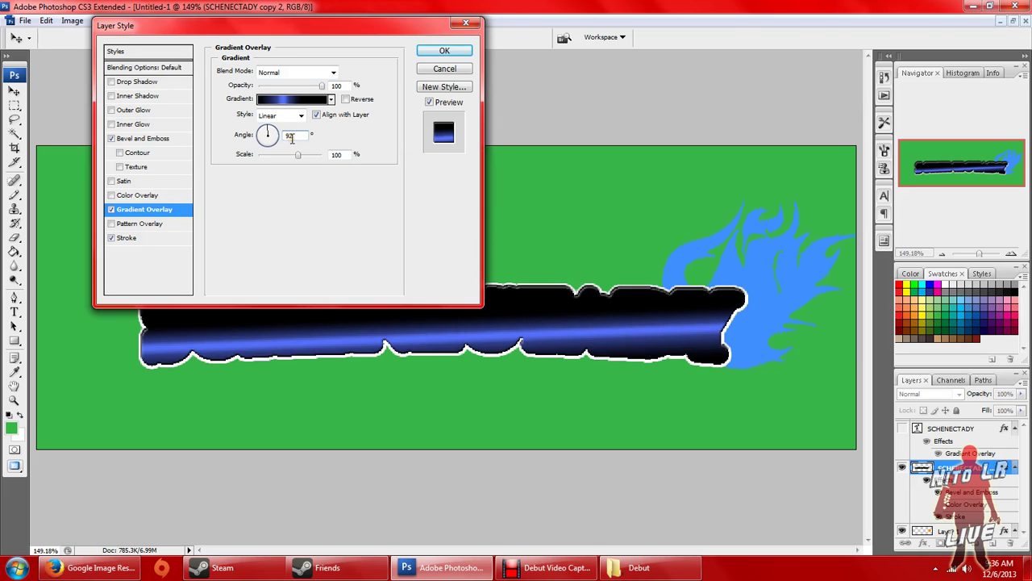
click(445, 50)
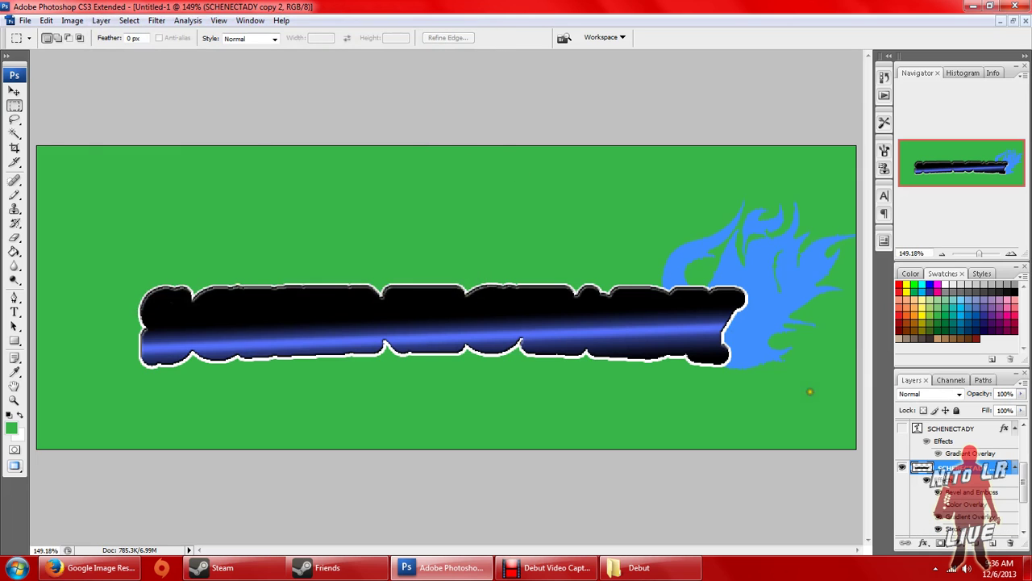
Show the SCHENECTADY lettering layer again over its backing.
click(905, 429)
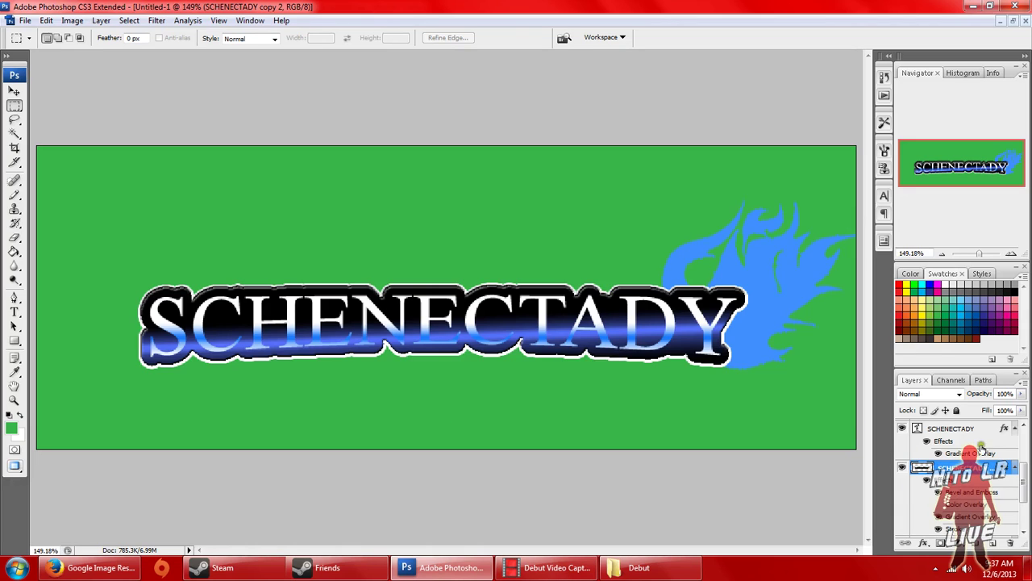
scroll(1004, 456, down, 1)
scroll(968, 484, down, 3)
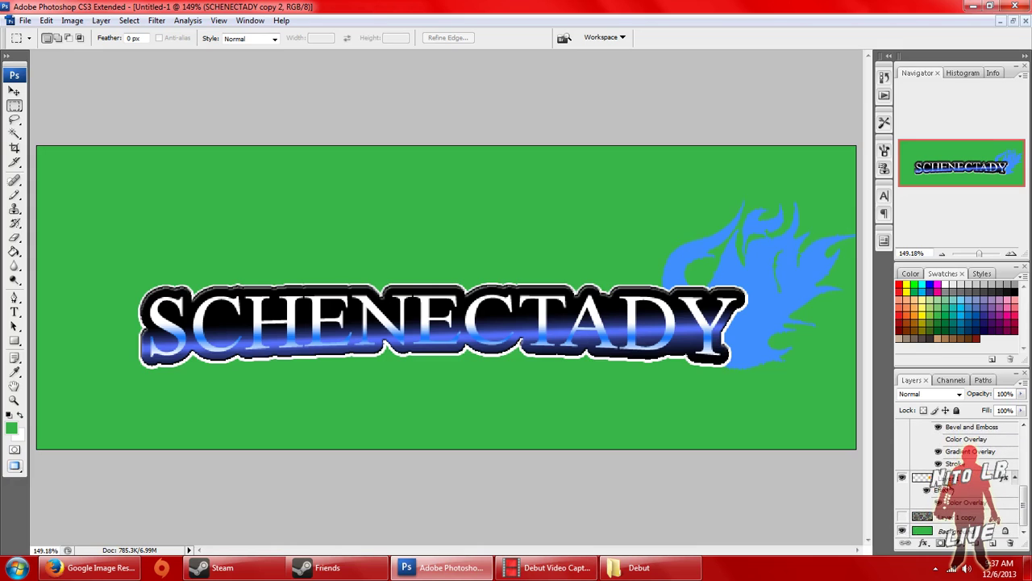
scroll(924, 496, up, 3)
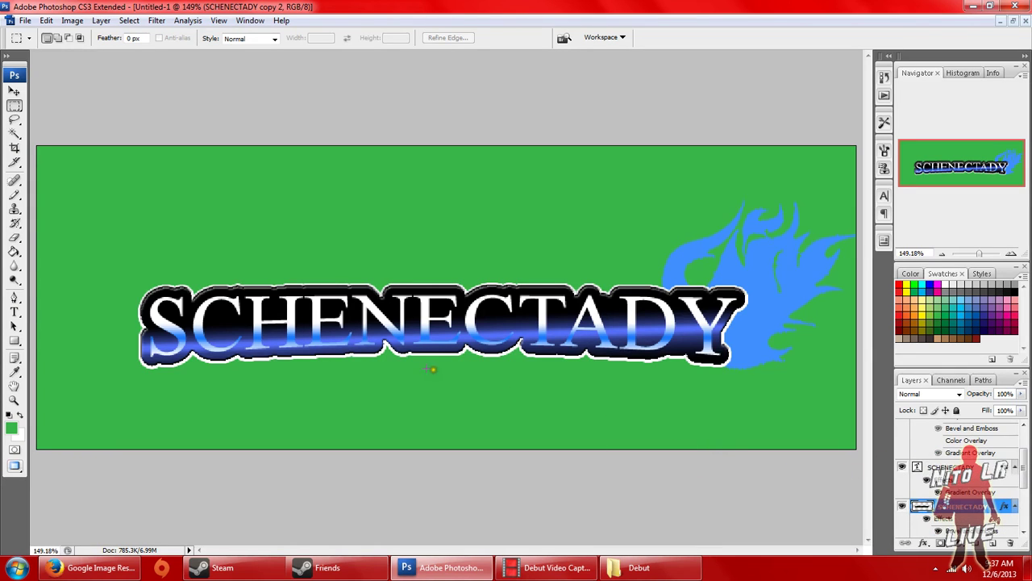
Switch to Firefox to compare with the logos on the official Super Smash Bros. site, and return to Photoshop.
click(90, 567)
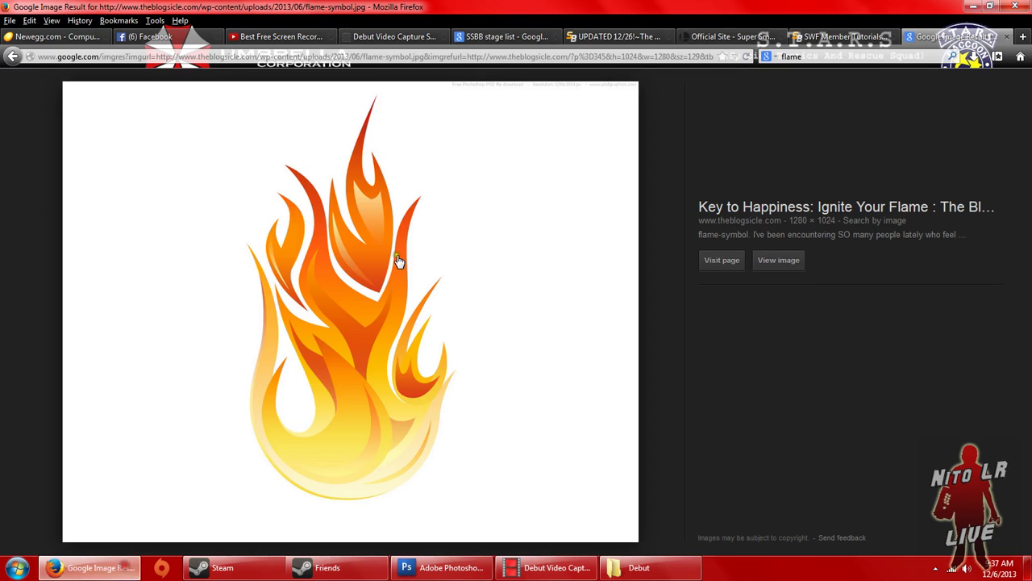
click(710, 37)
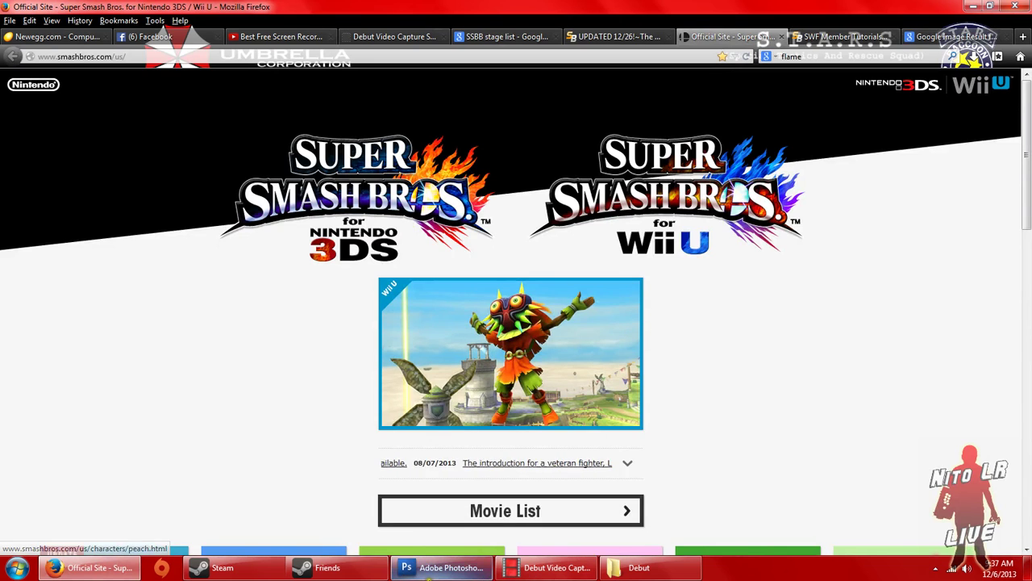
click(439, 567)
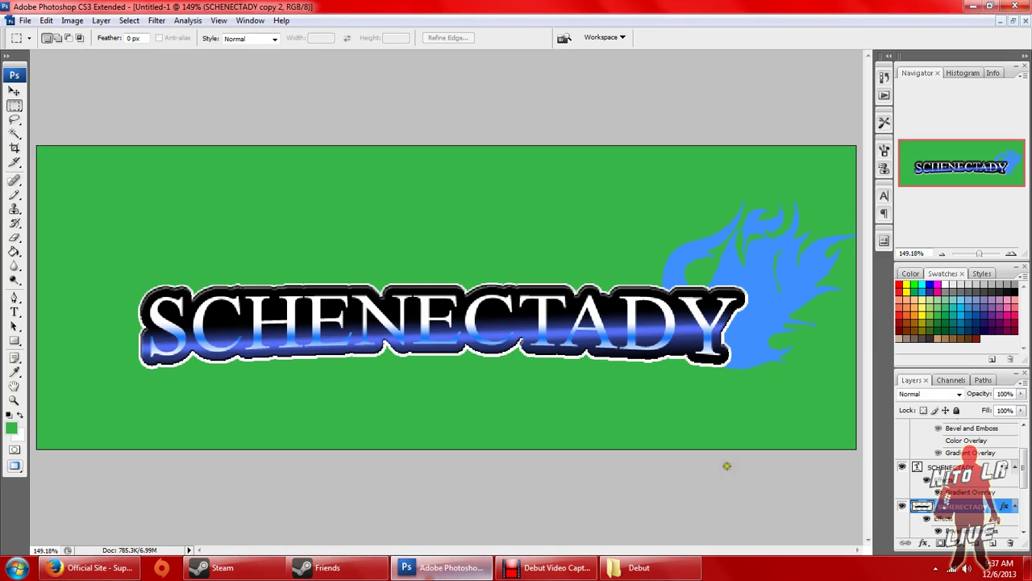
Hide the SCHENECTADY lettering and its backing, and show the SMASH and SMASH TEXT BG layers instead.
click(904, 507)
click(905, 468)
scroll(905, 475, up, 2)
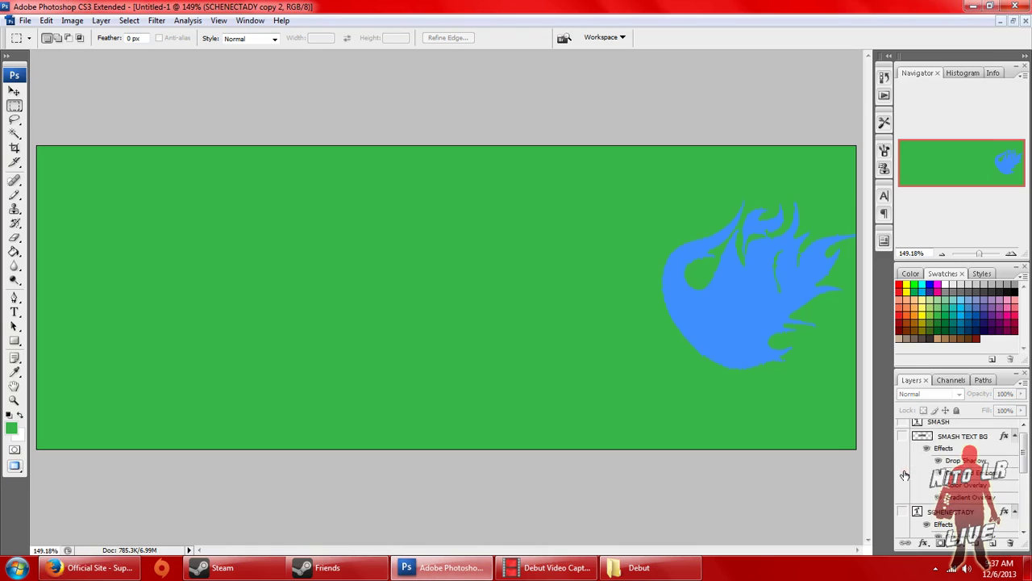
scroll(905, 475, up, 1)
click(902, 440)
click(903, 426)
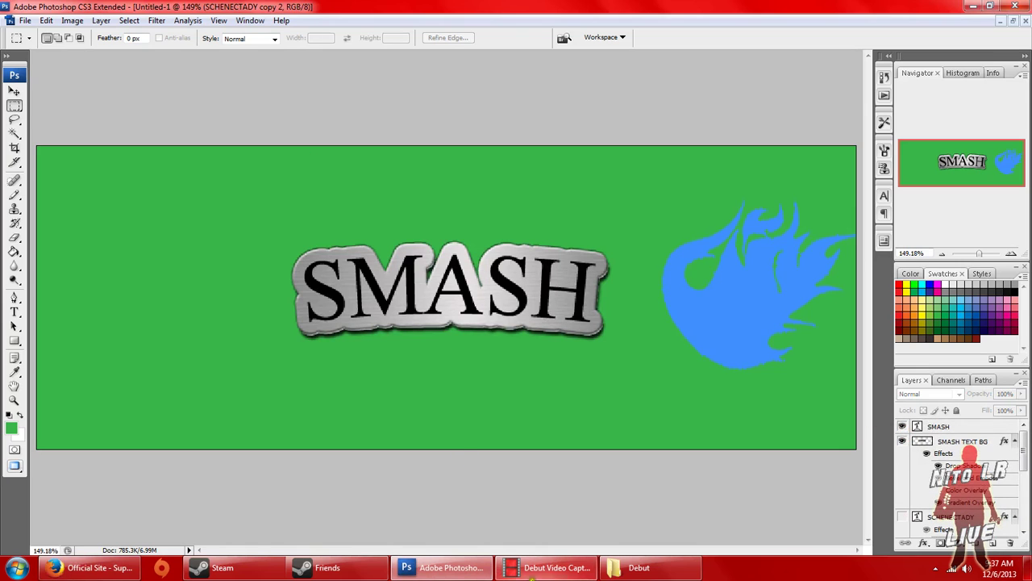
mouse_move(539, 573)
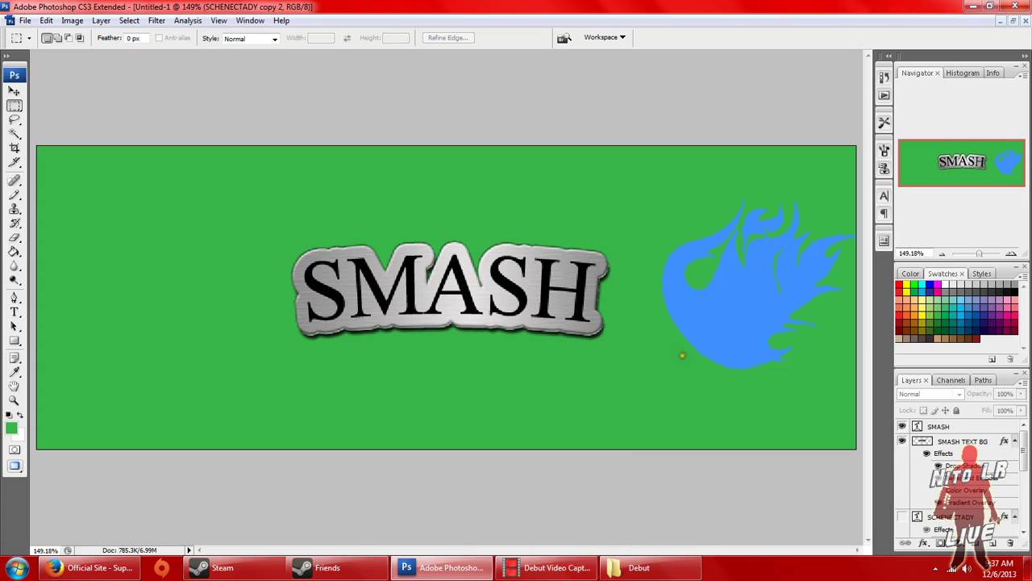
click(532, 568)
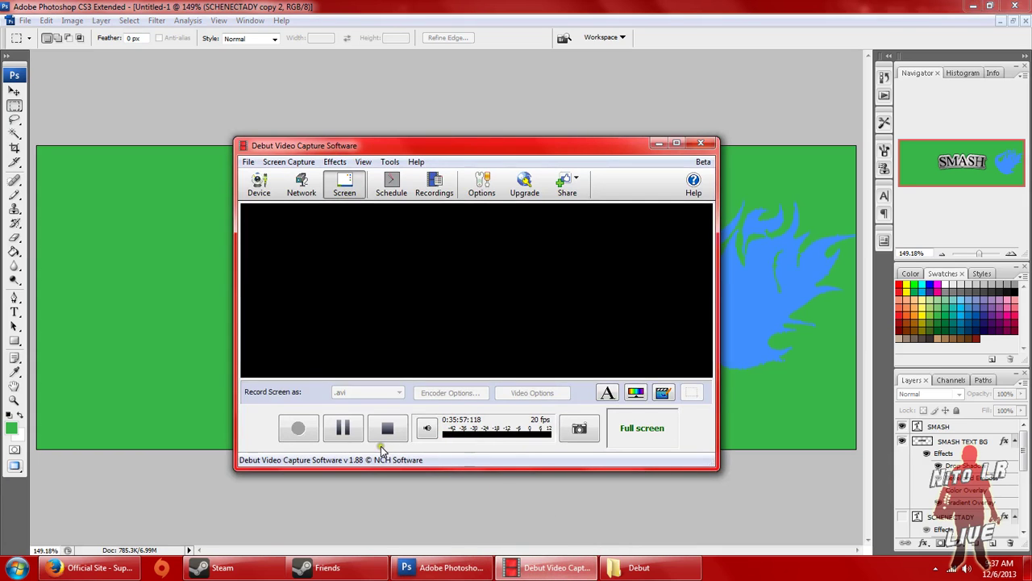